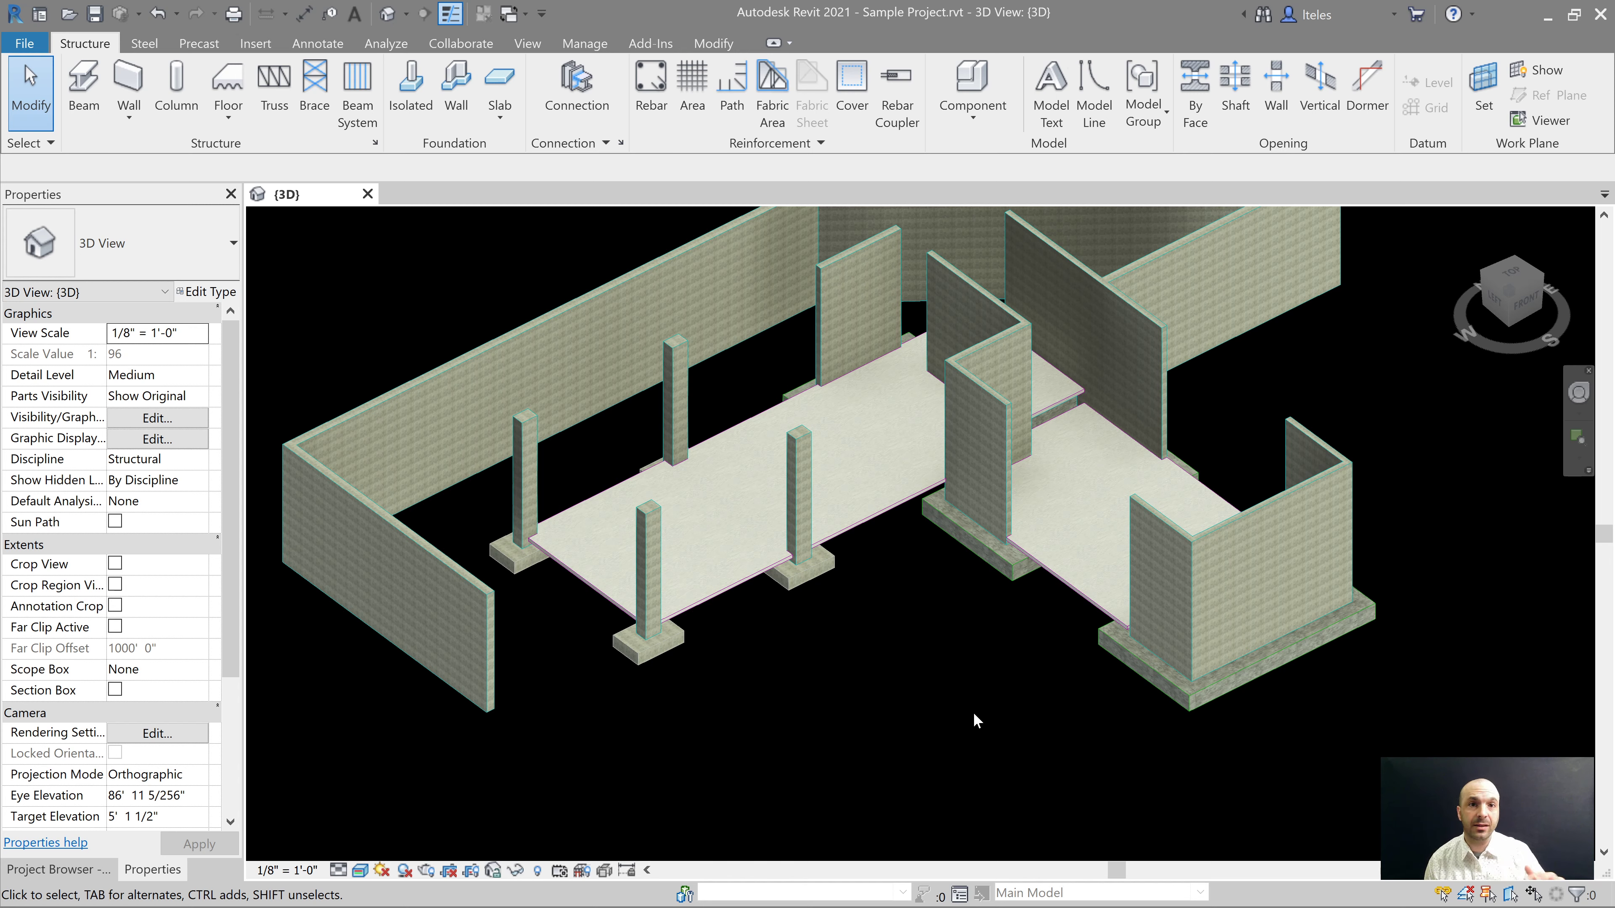
# Step: Inspect the slab-on-grade floor and the continuous footing under the wall
pyautogui.click(782, 693)
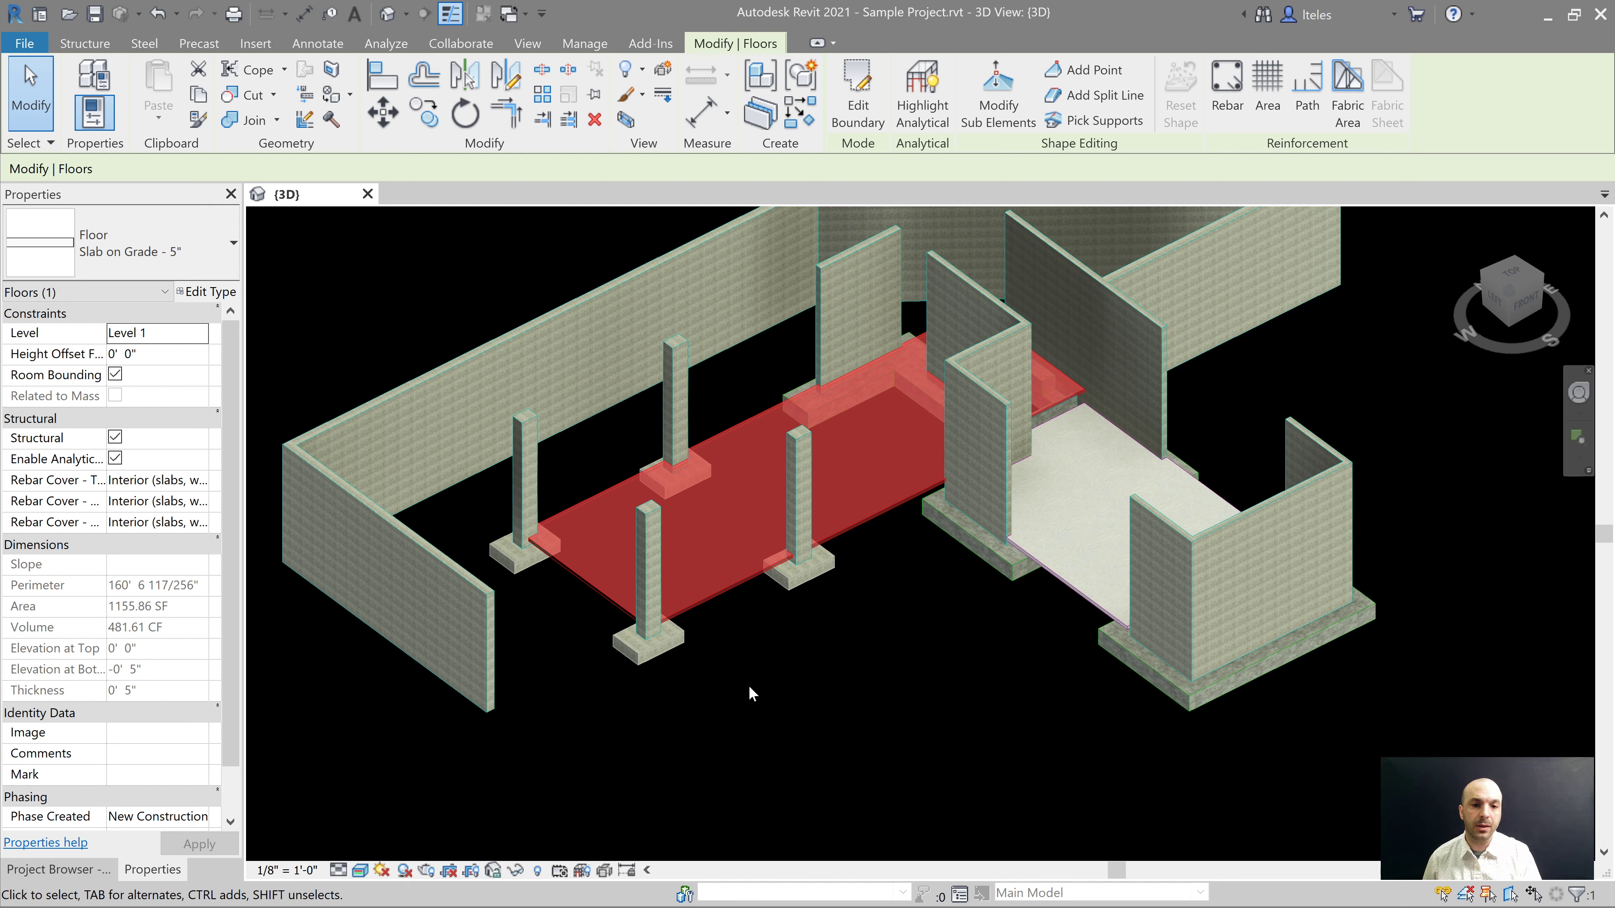
pyautogui.click(929, 654)
pyautogui.scroll(2, 1030, 612)
pyautogui.scroll(2, 1037, 603)
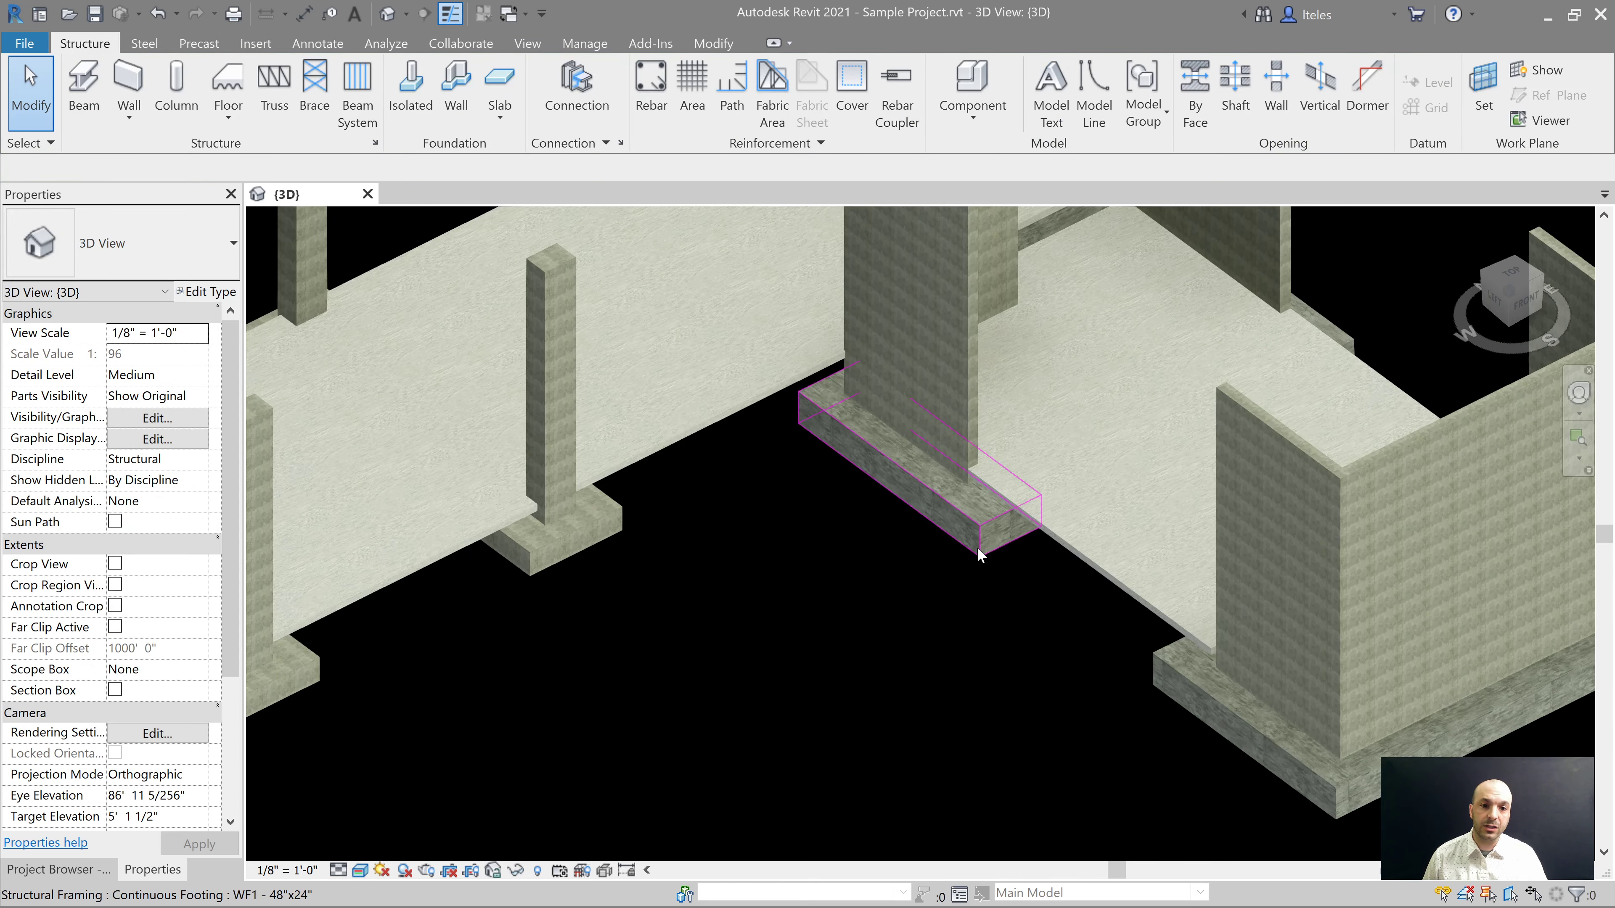
pyautogui.click(911, 582)
pyautogui.moveTo(911, 582); pyautogui.dragTo(844, 663, button='middle')
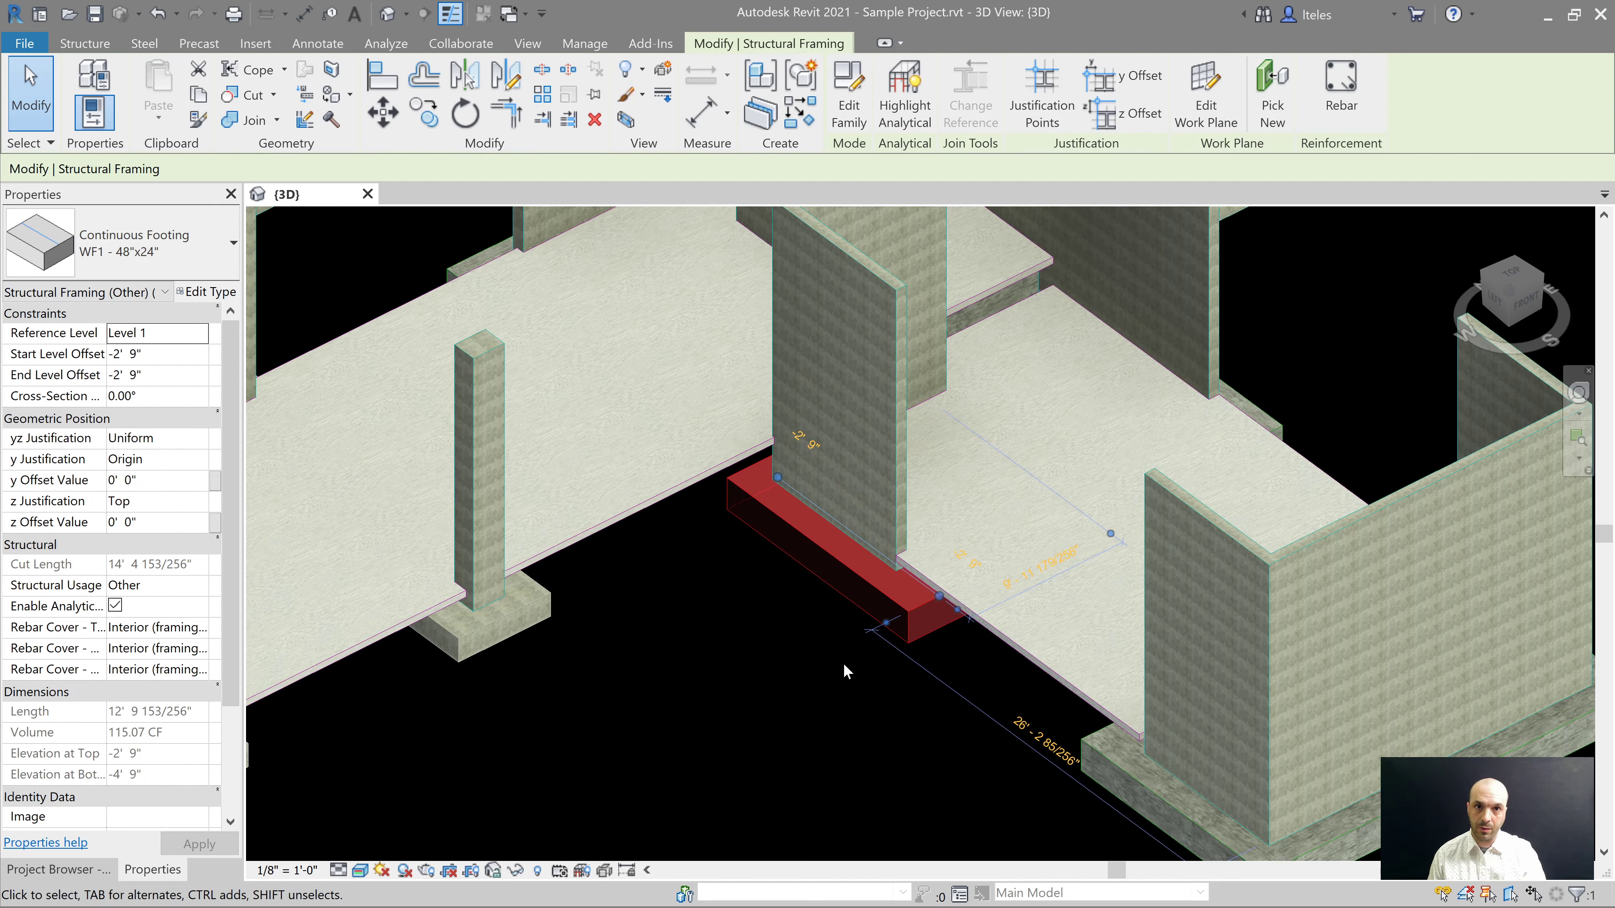
pyautogui.click(844, 726)
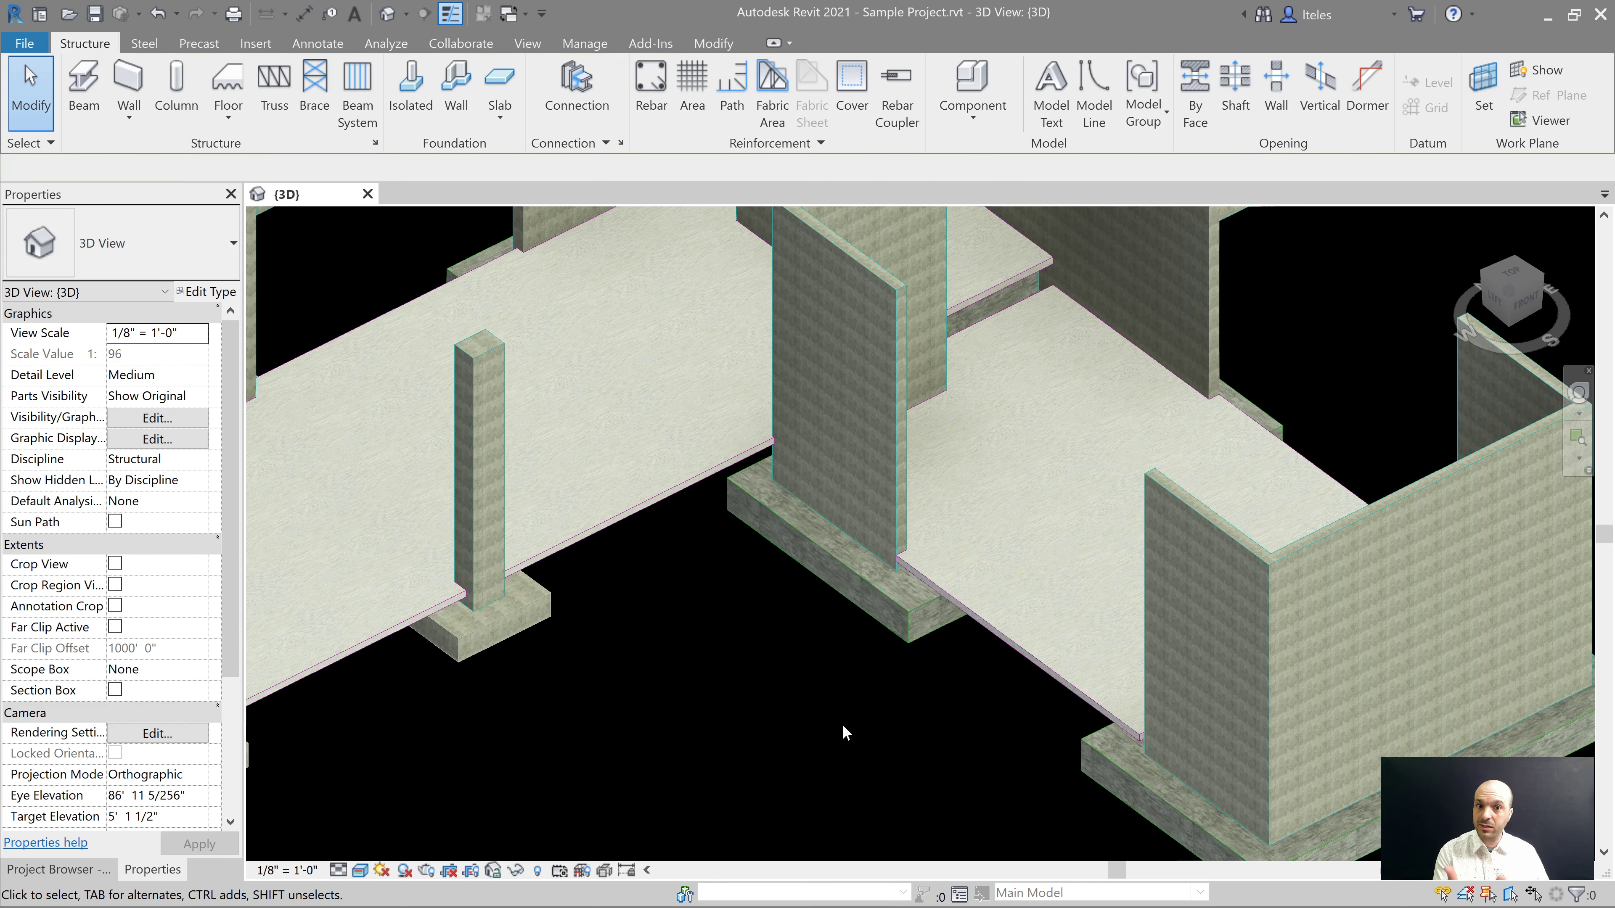
# Step: Inspect a column and the exterior wall while panning across the slab
pyautogui.scroll(-4, 797, 683)
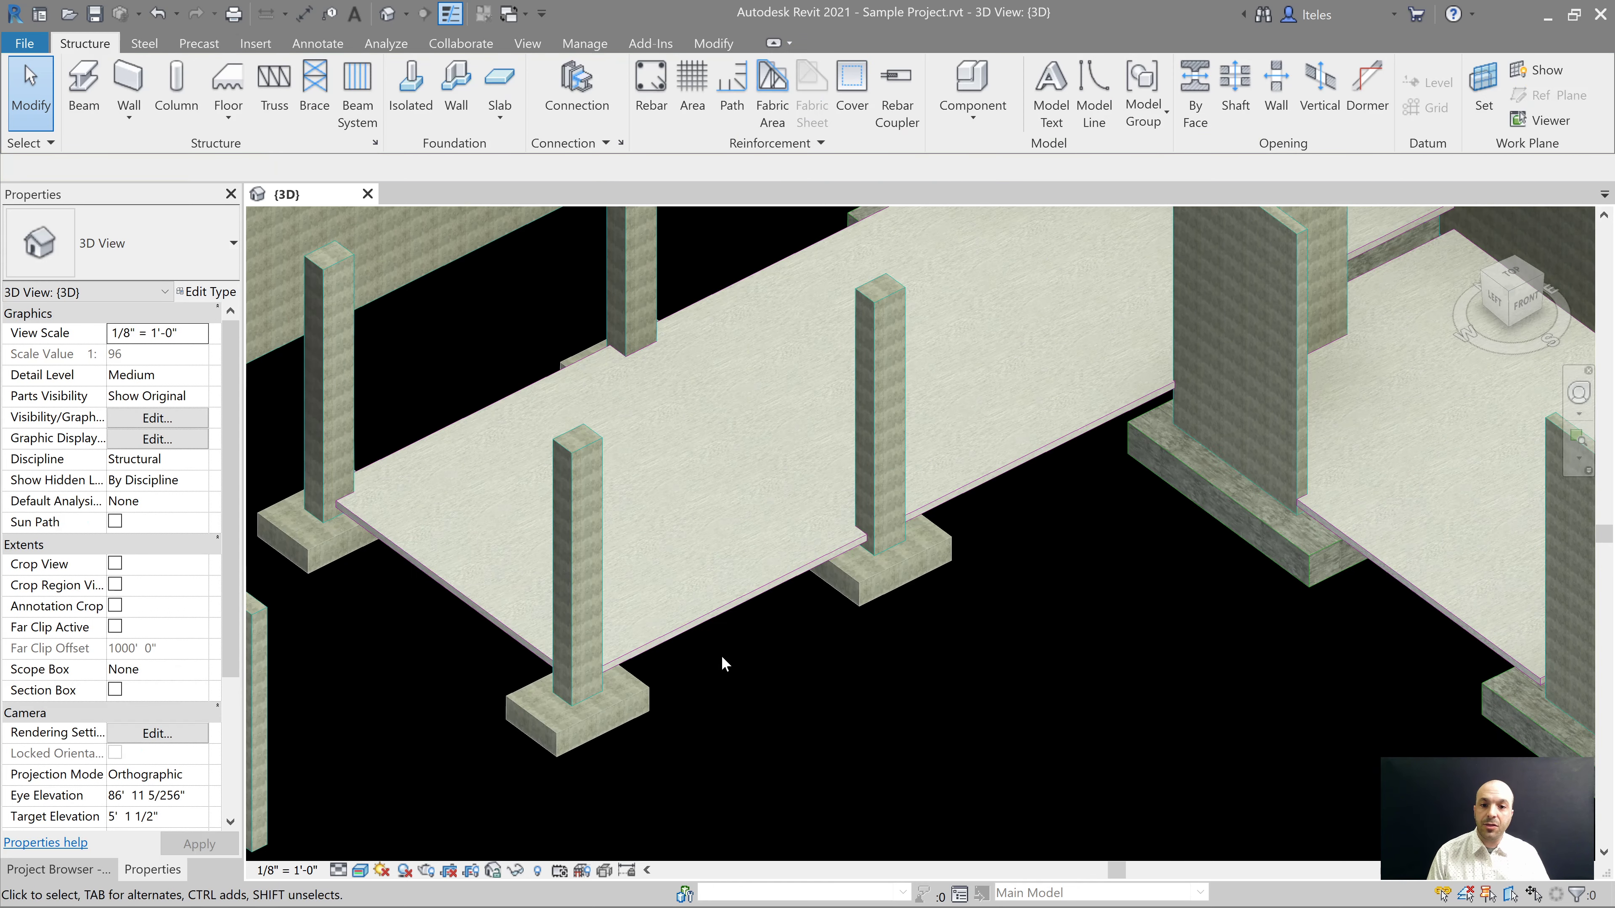
pyautogui.scroll(5, 722, 655)
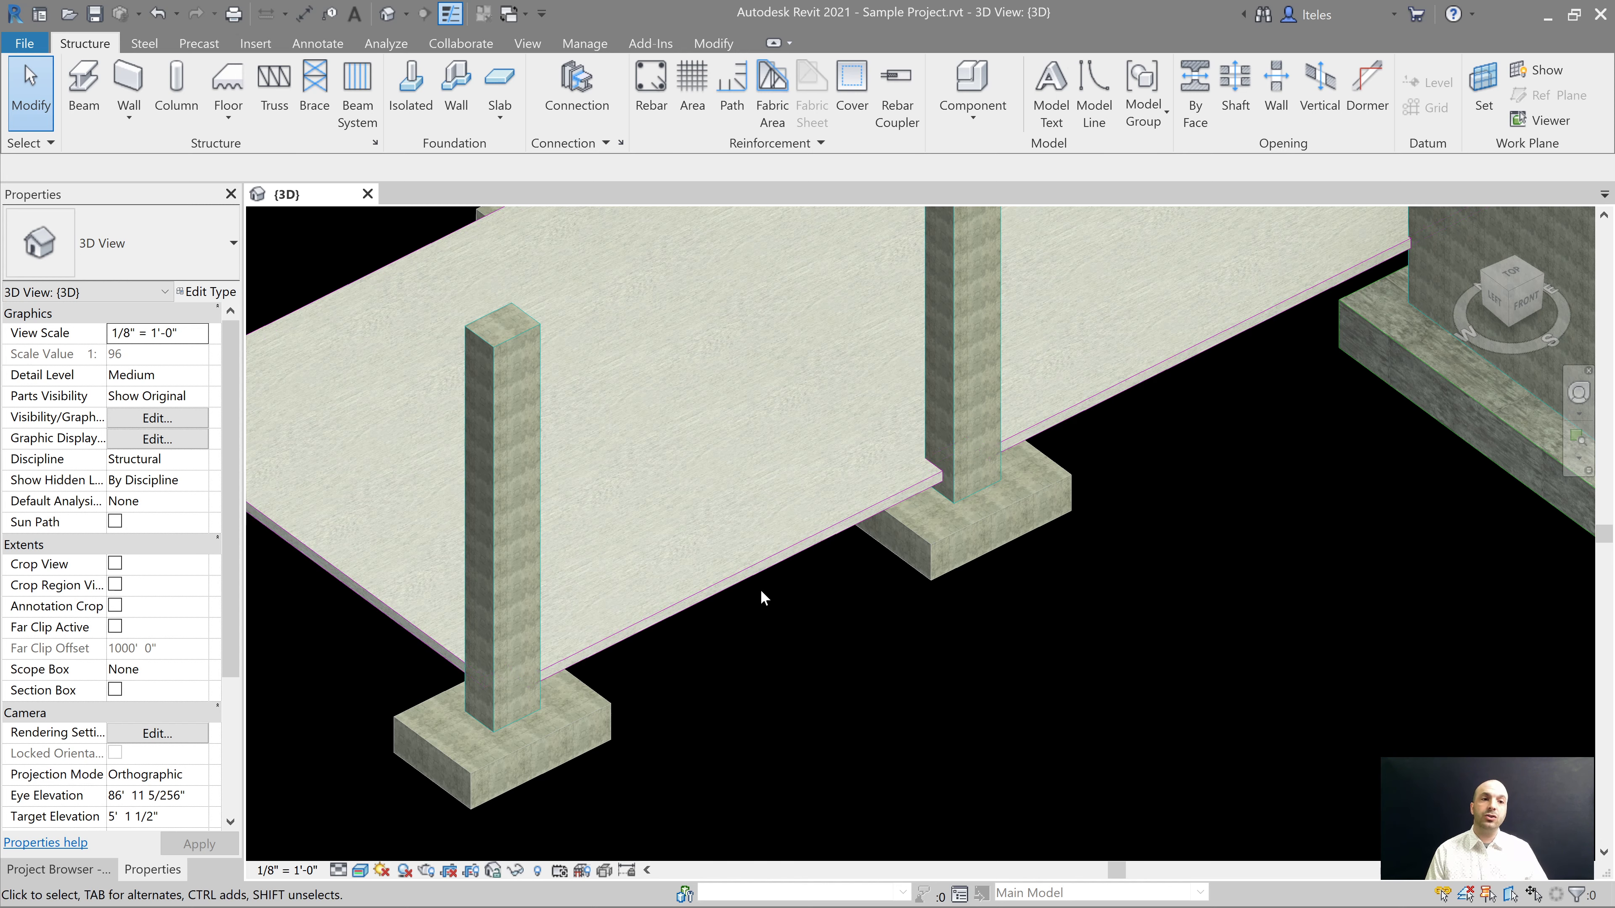
pyautogui.scroll(-2, 871, 694)
pyautogui.scroll(1, 868, 698)
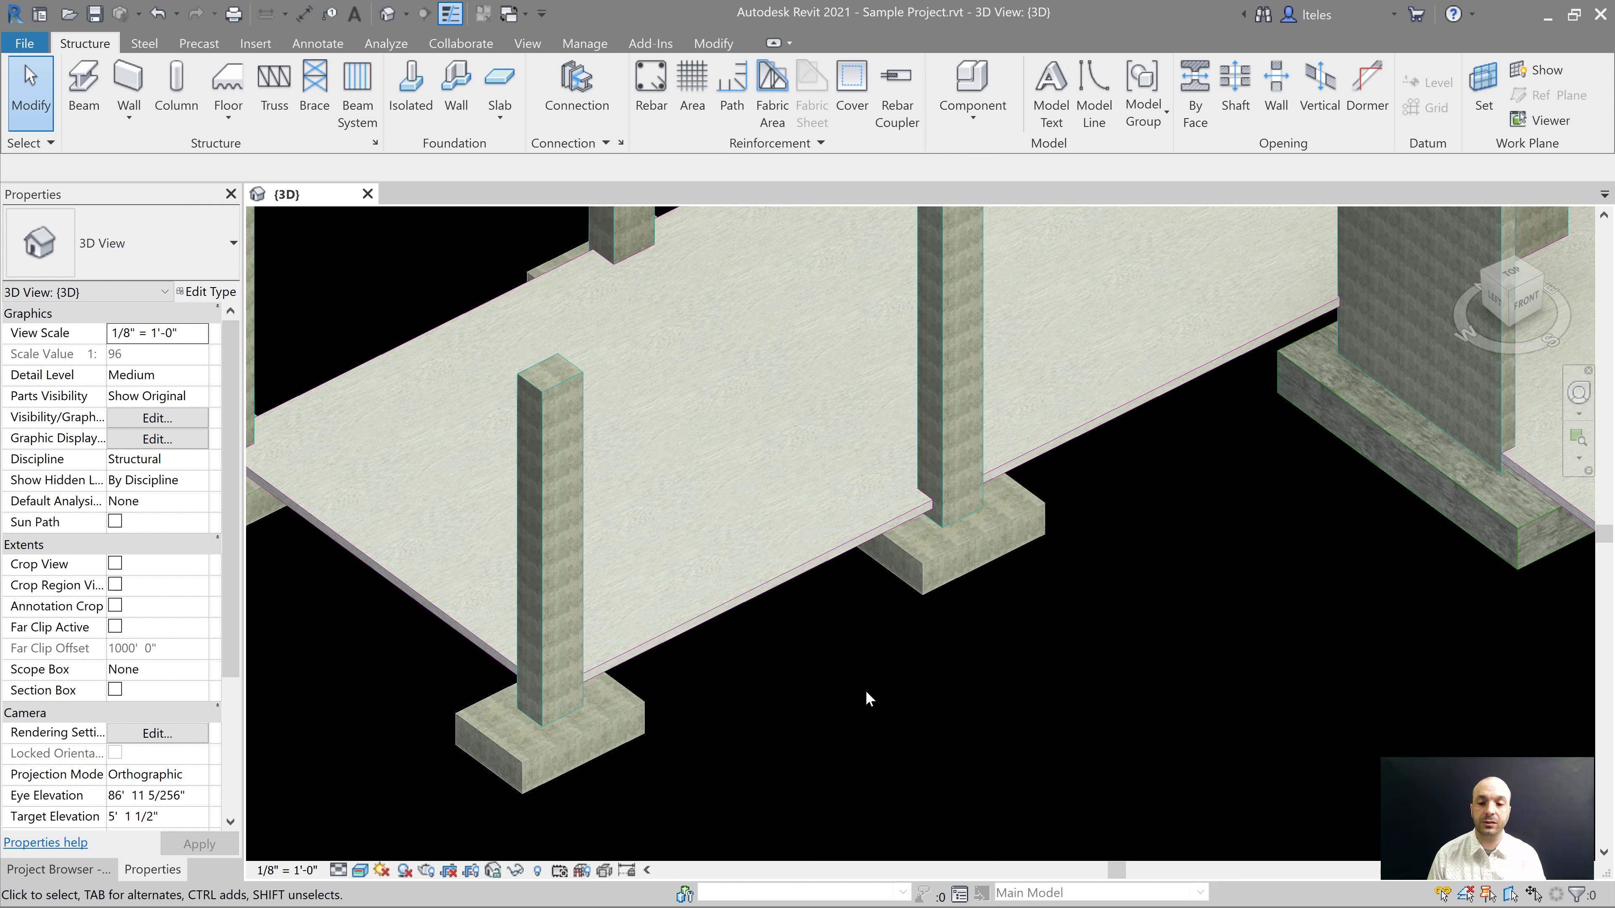
pyautogui.scroll(-4, 869, 698)
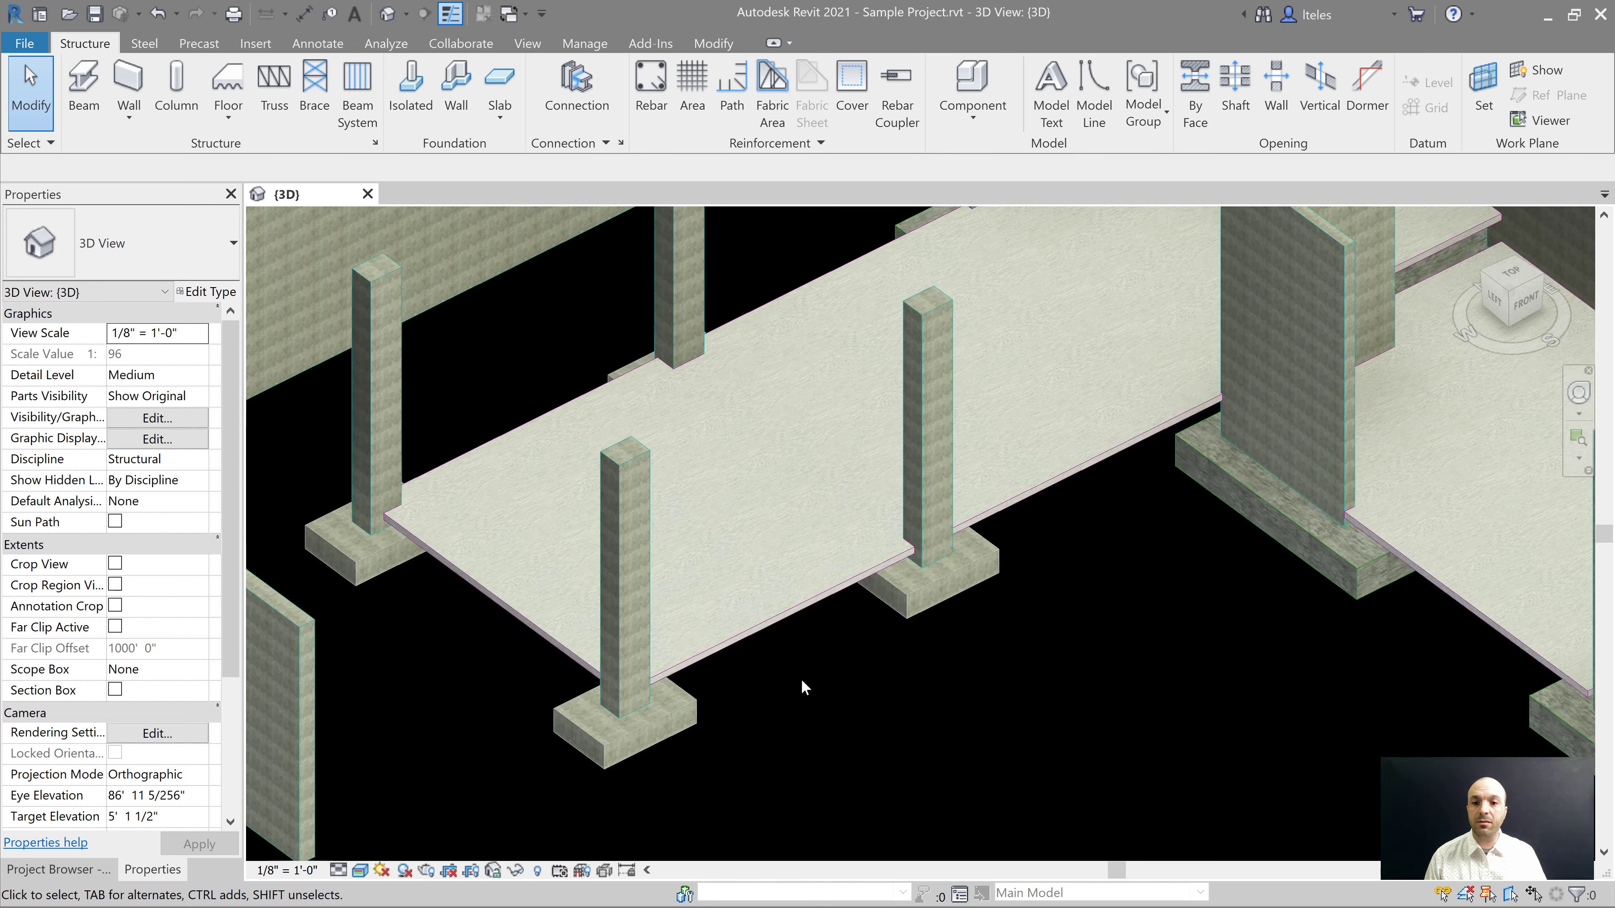
pyautogui.click(612, 469)
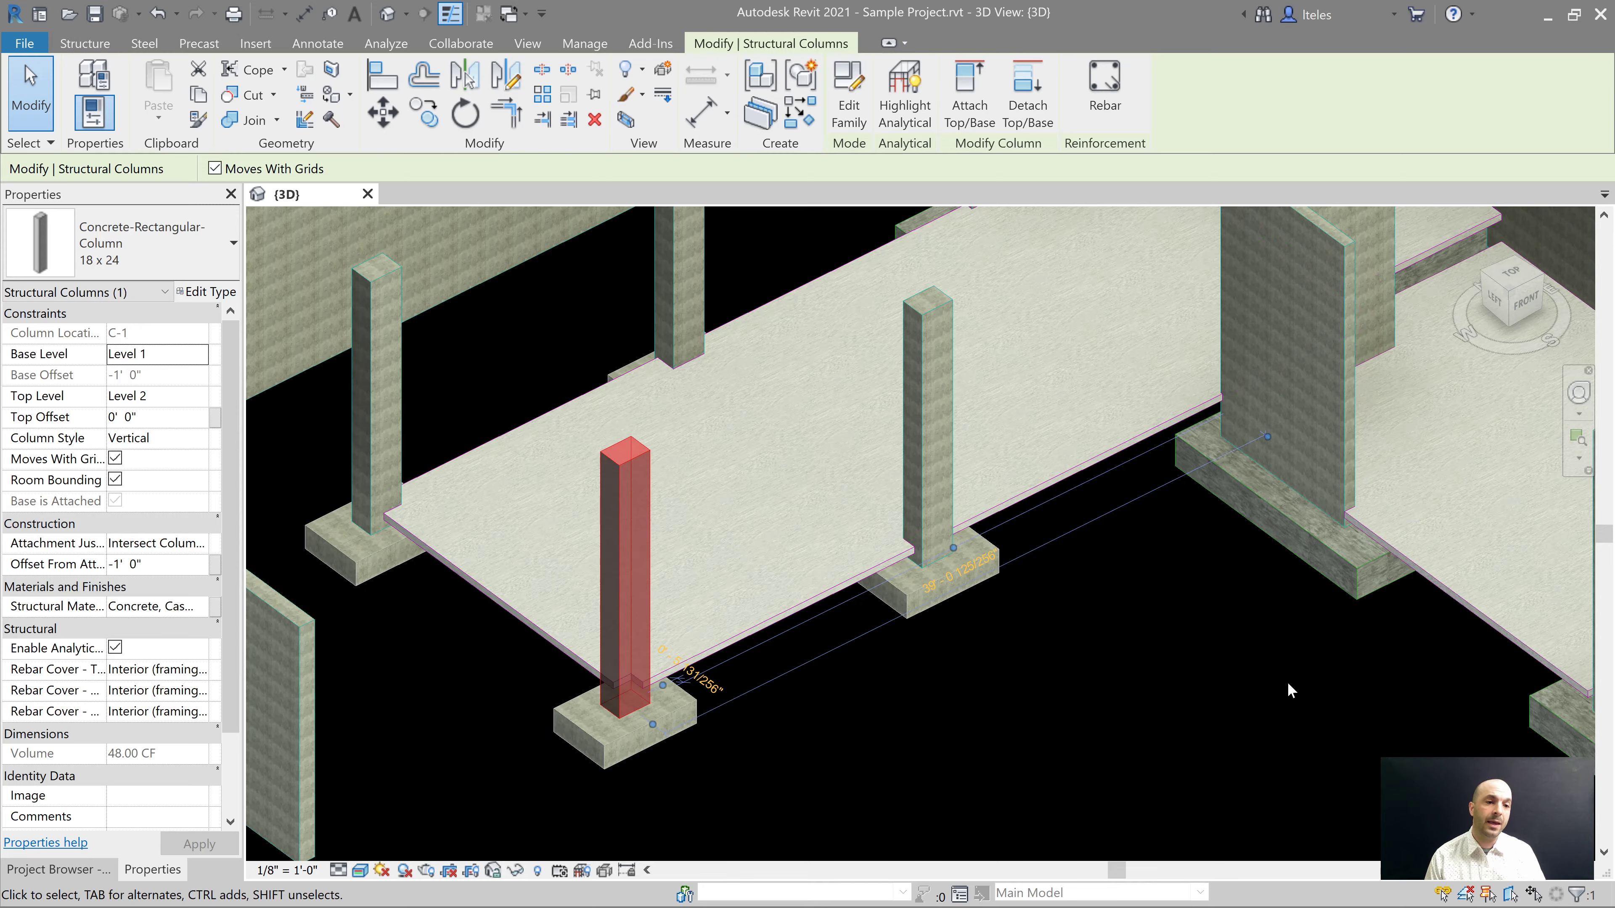
pyautogui.moveTo(1284, 682); pyautogui.dragTo(1009, 522, button='middle')
pyautogui.click(976, 762)
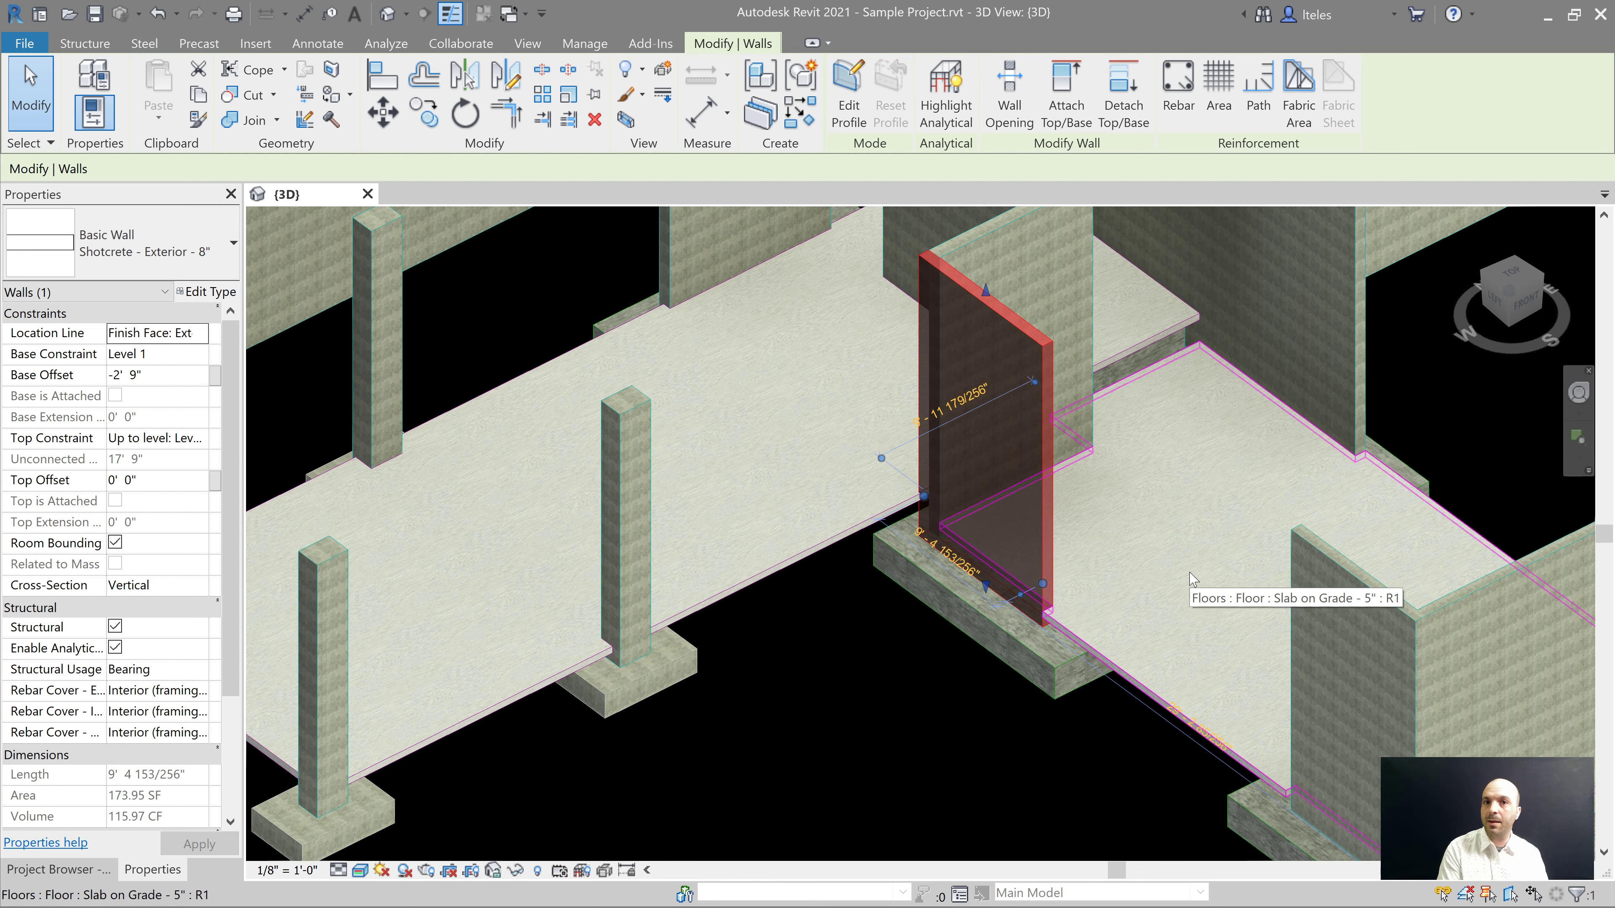
pyautogui.moveTo(845, 747); pyautogui.dragTo(1179, 716, button='middle')
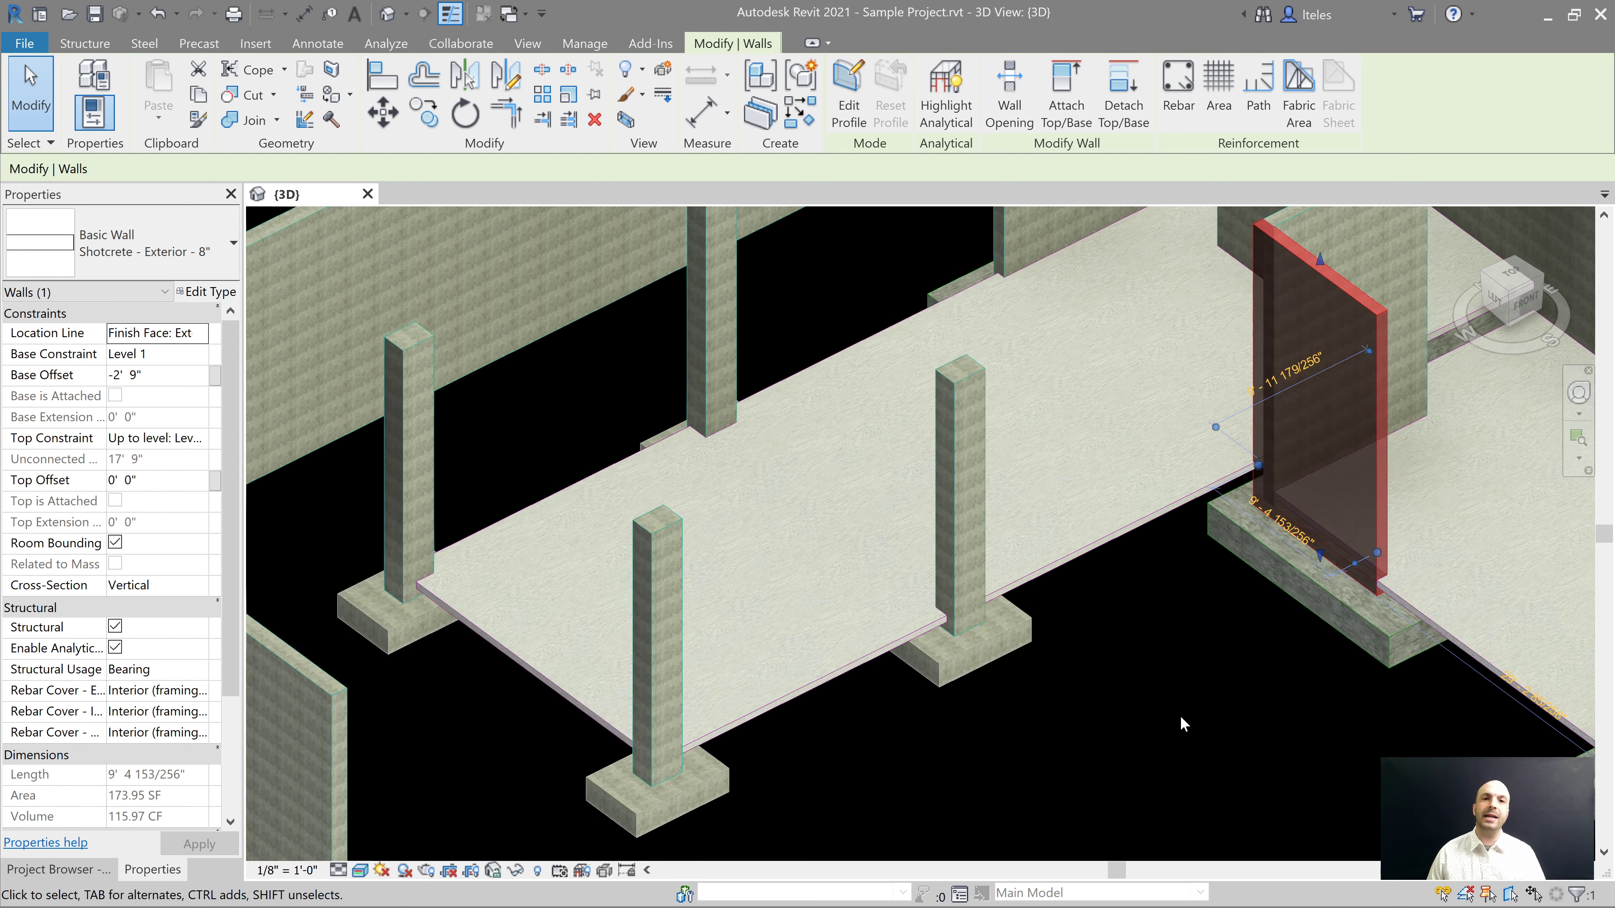
pyautogui.click(1096, 783)
pyautogui.moveTo(1096, 783); pyautogui.dragTo(1100, 773, button='middle')
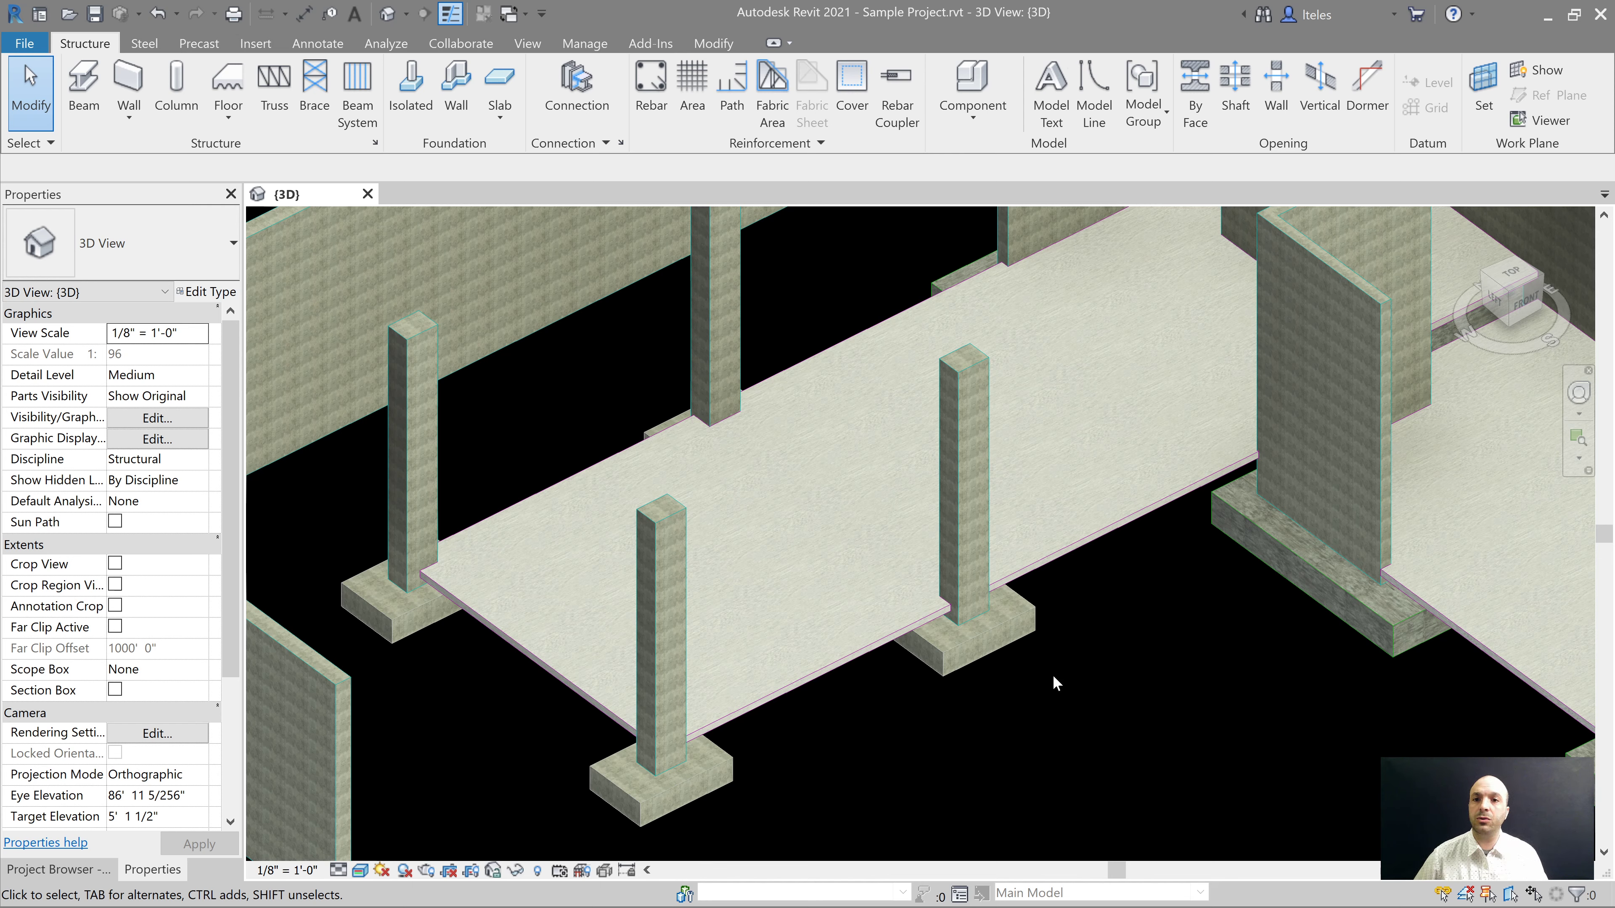
# Step: Load Thickened Slab Edge.rfa and Thickened Slab.rfa, overwriting the existing version and parameter values
pyautogui.click(248, 44)
pyautogui.click(781, 95)
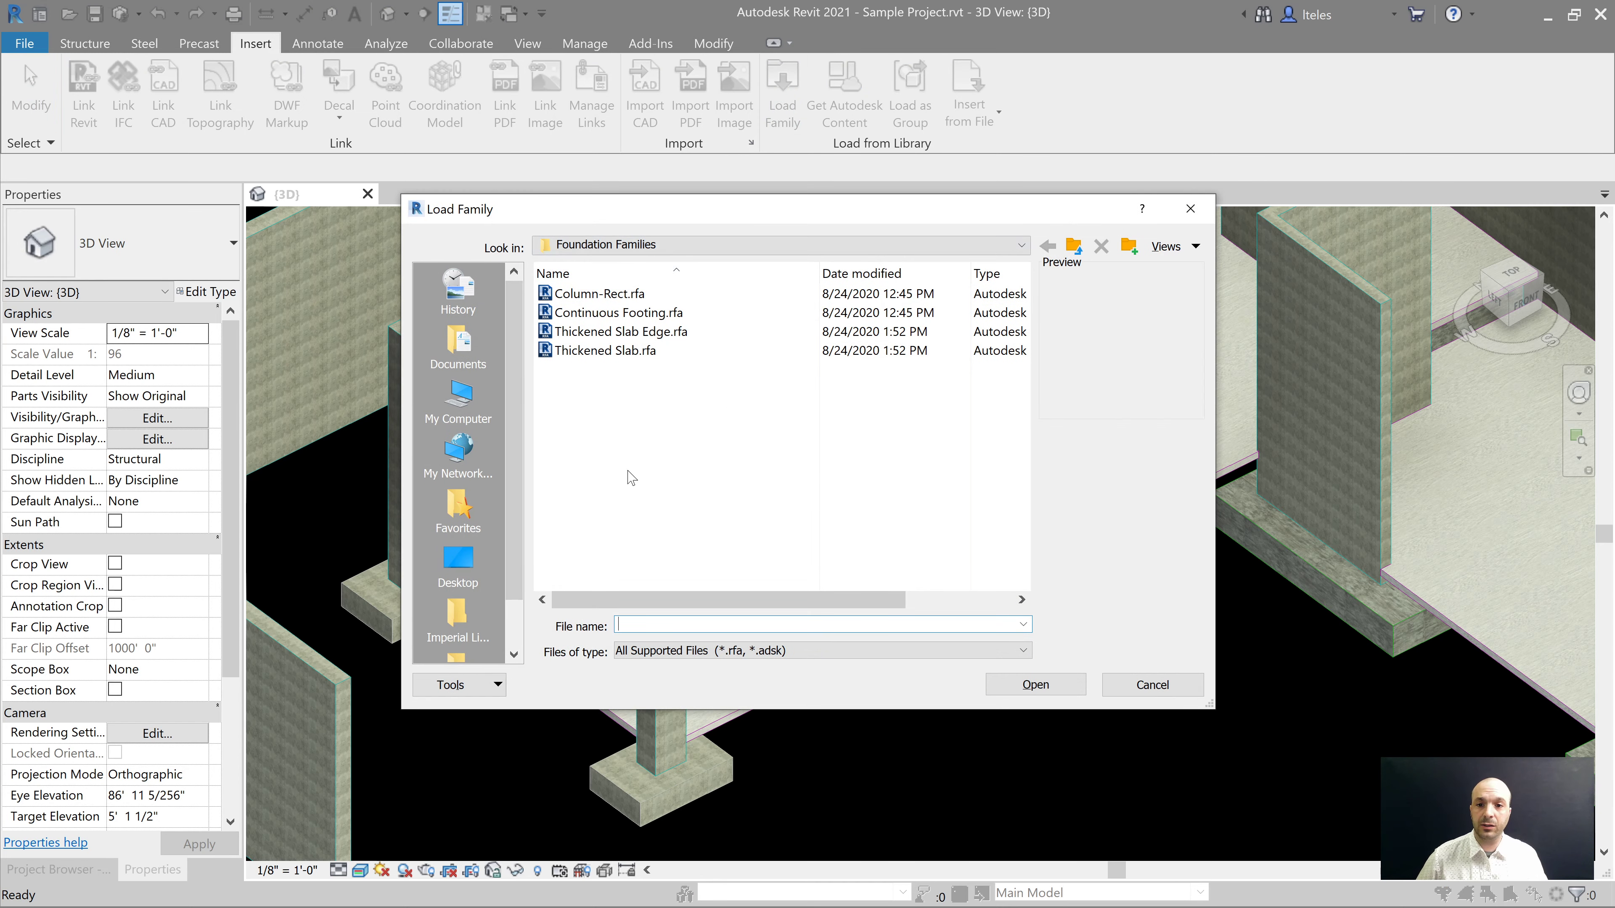
pyautogui.click(647, 337)
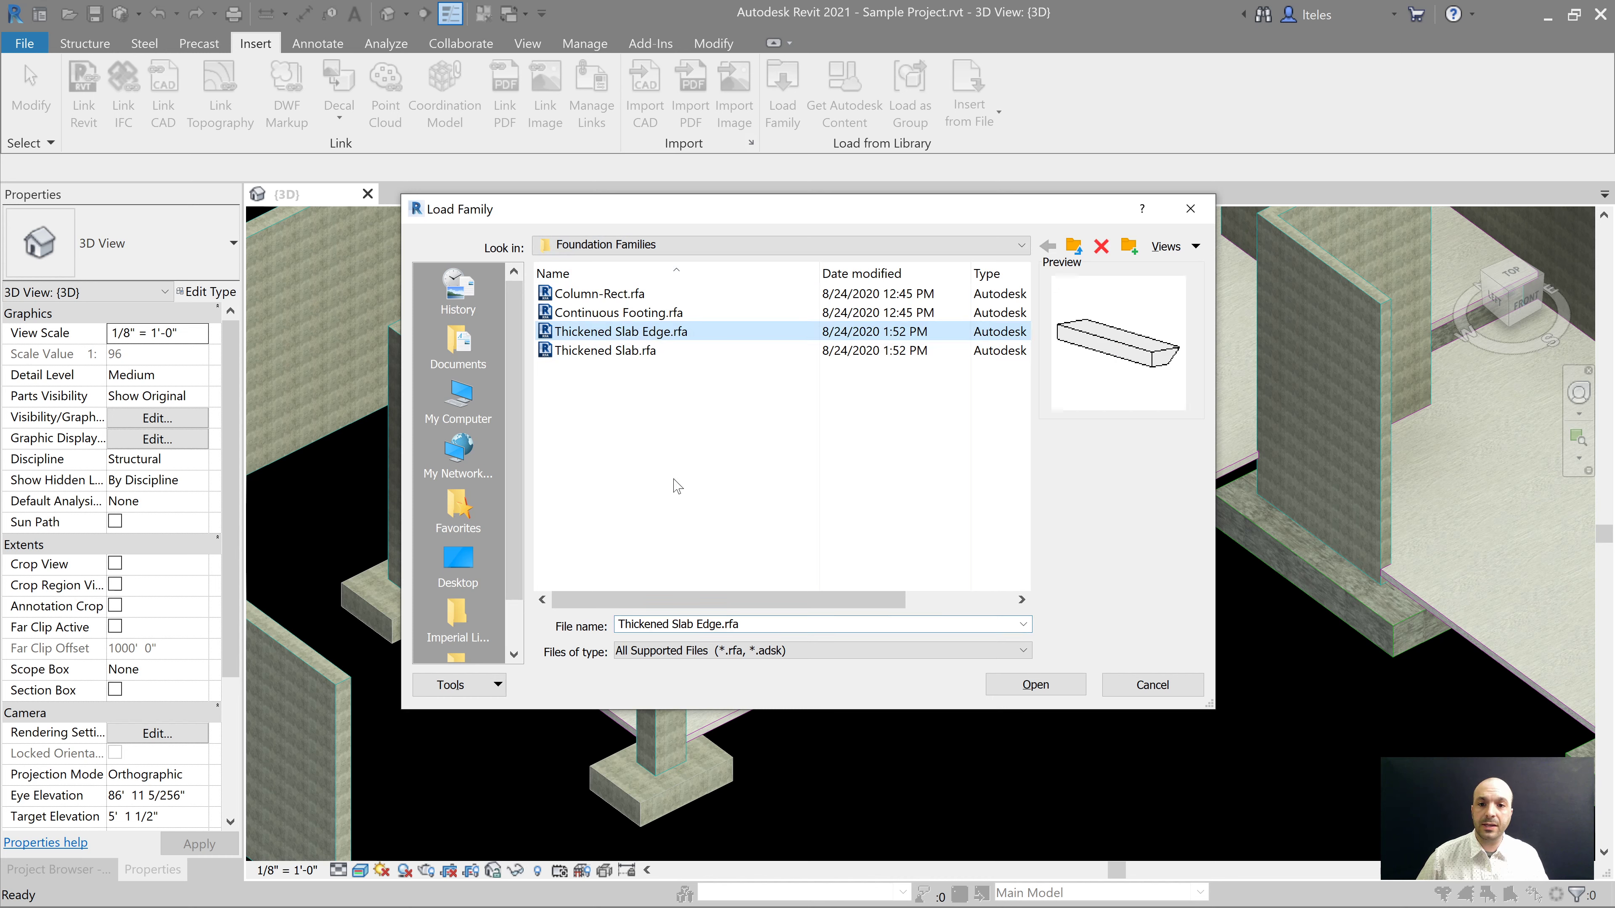
pyautogui.keyDown('ctrl'); pyautogui.click(646, 351); pyautogui.keyUp('ctrl')
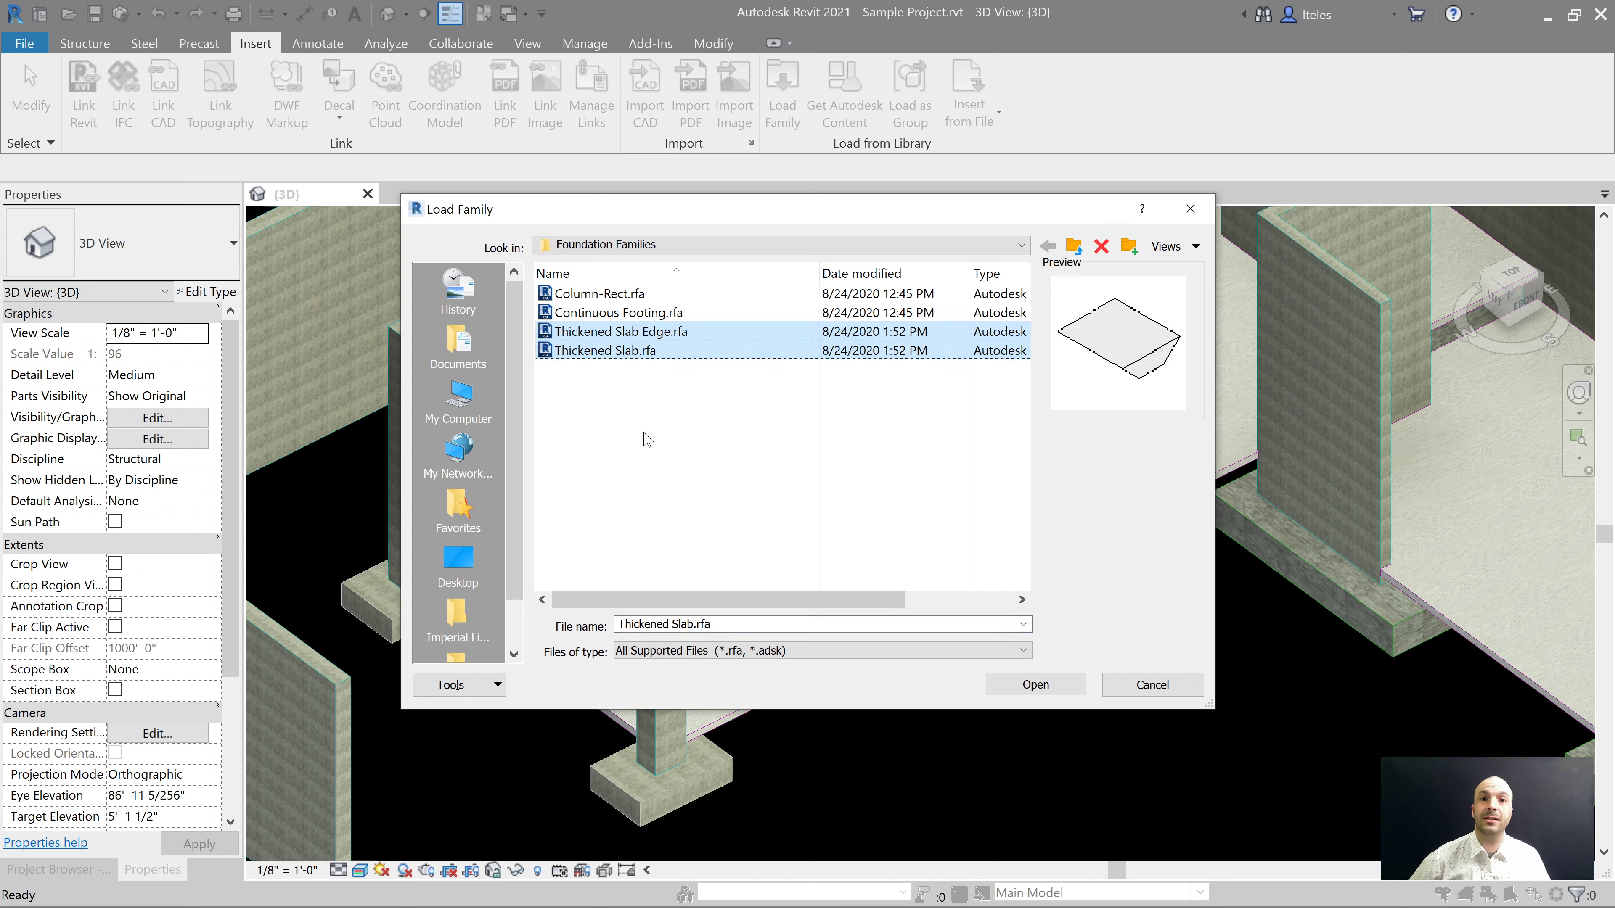
pyautogui.click(1041, 686)
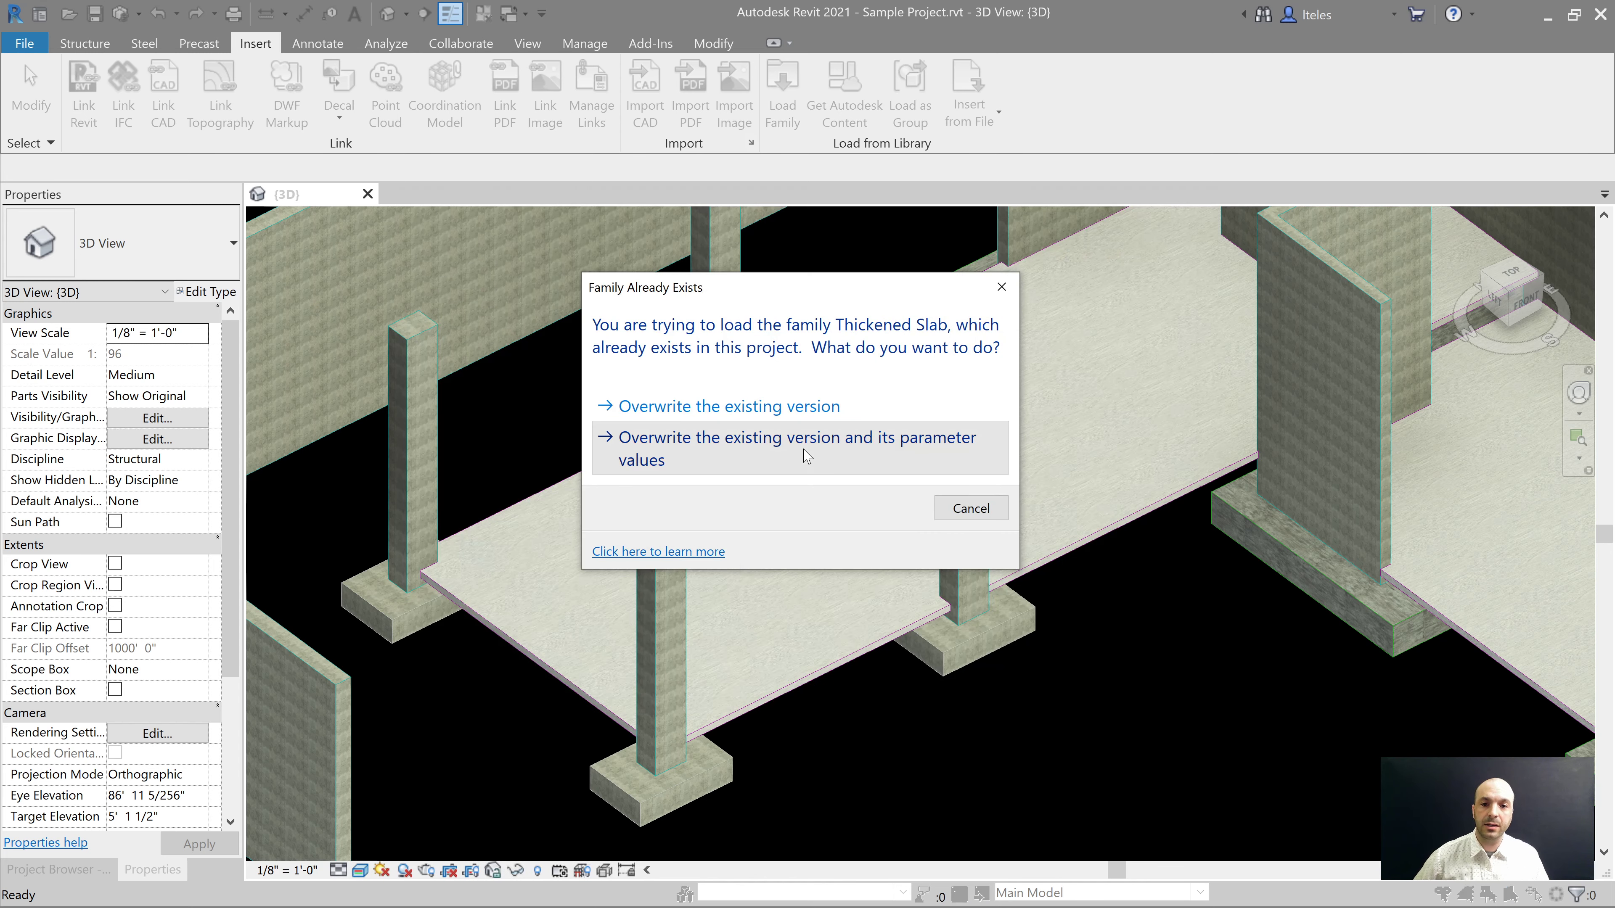
pyautogui.click(805, 462)
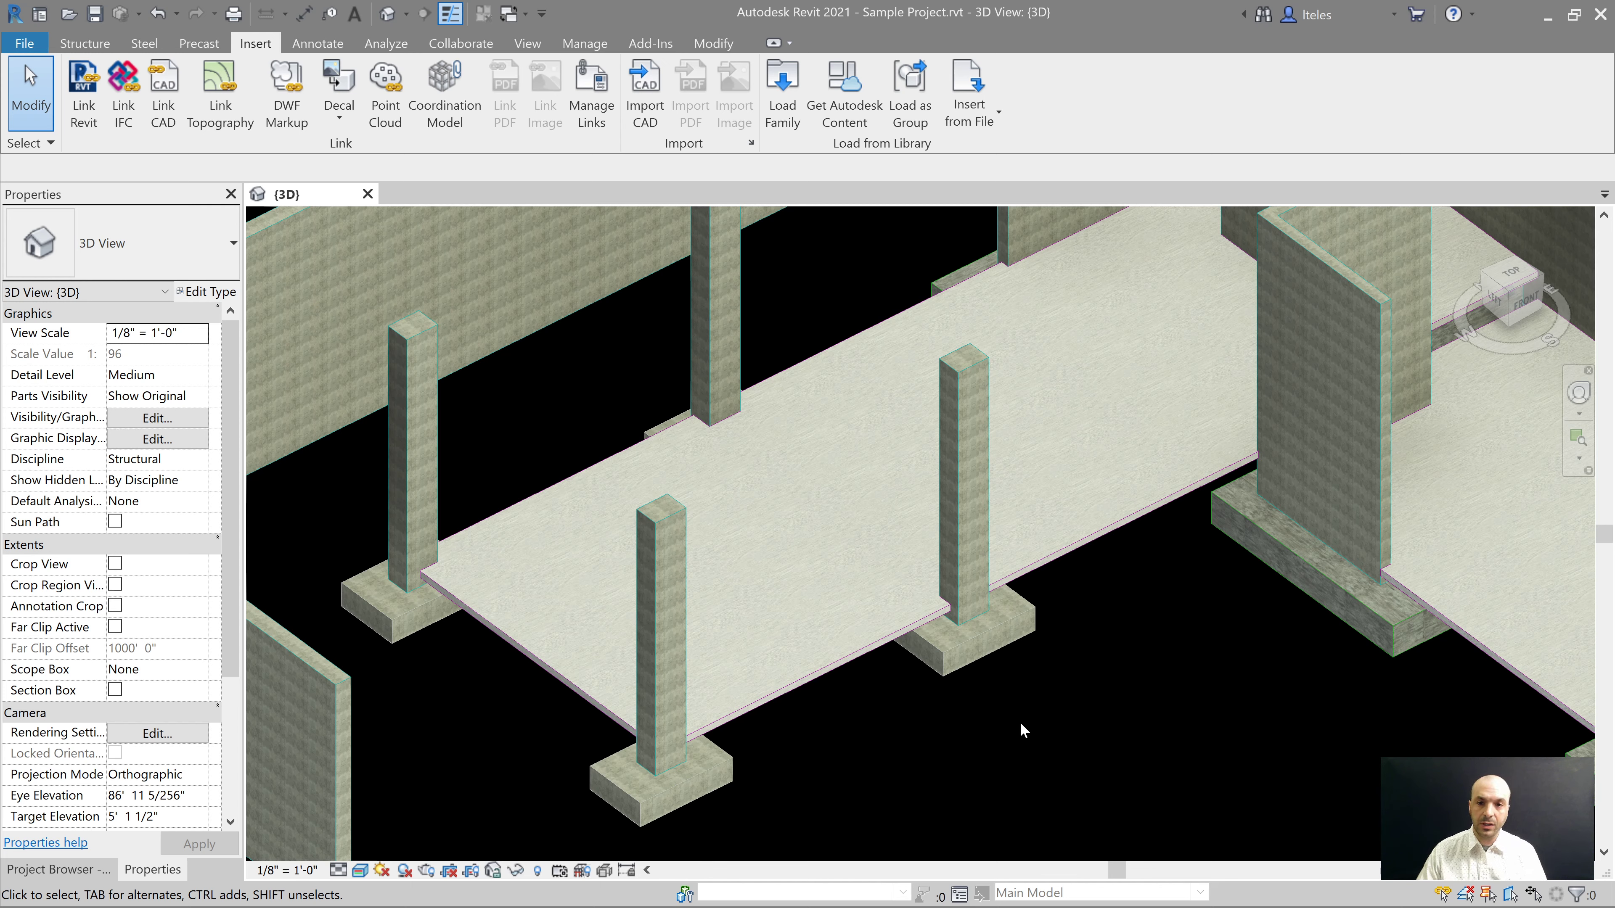
# Step: In Visibility/Graphics (VG), hide the Walls and Structural Columns categories
pyautogui.press('v')
pyautogui.press('v')
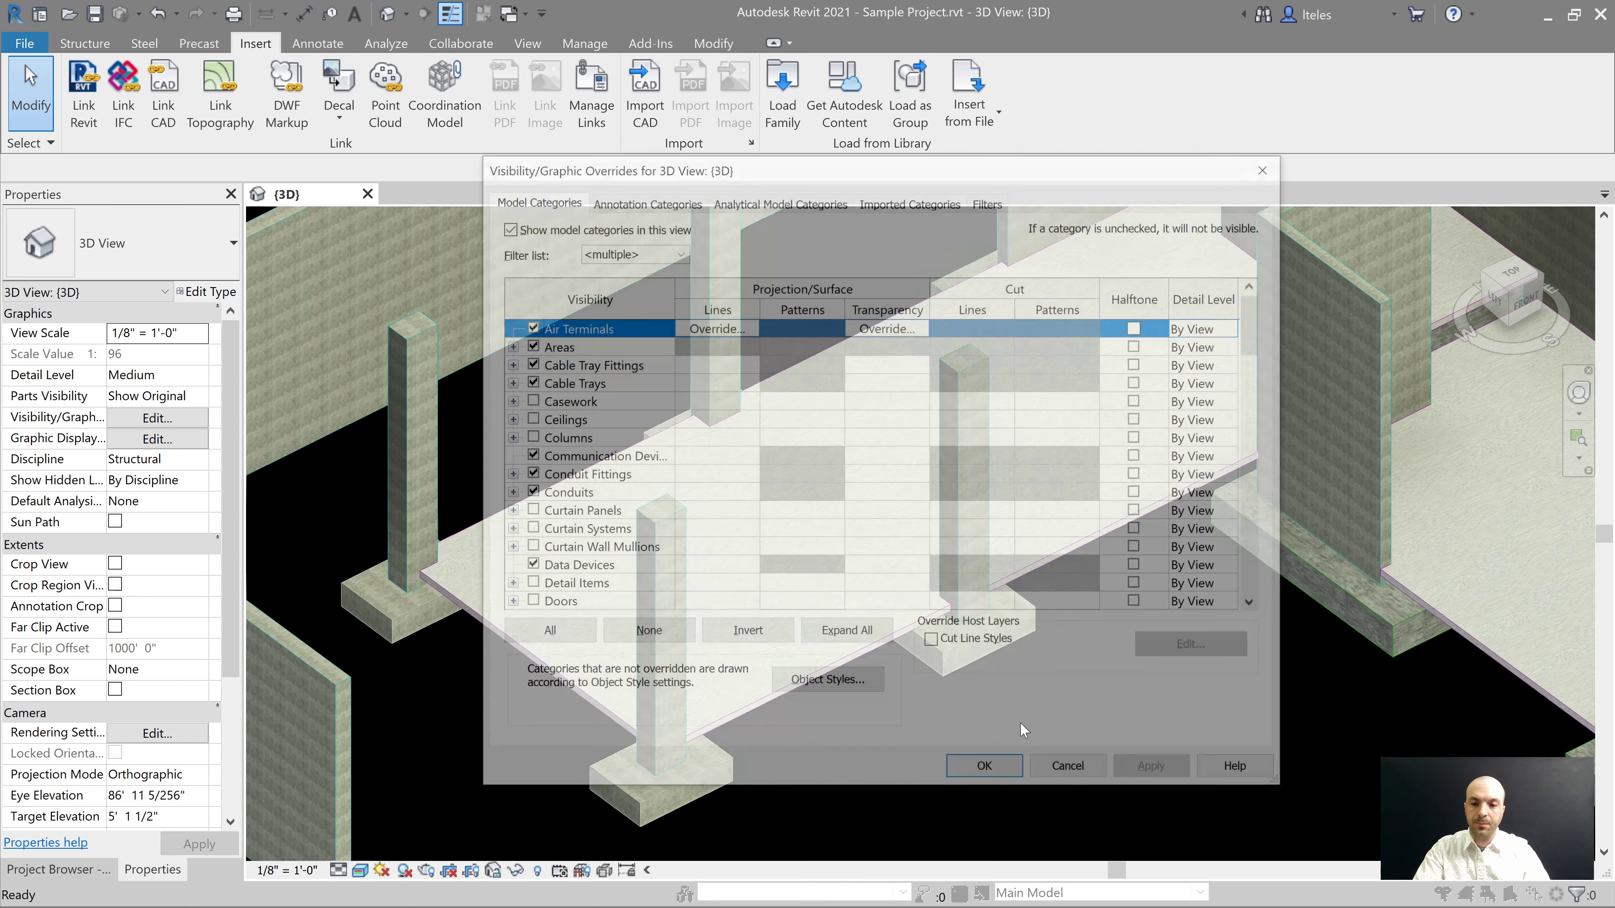
pyautogui.press('space')
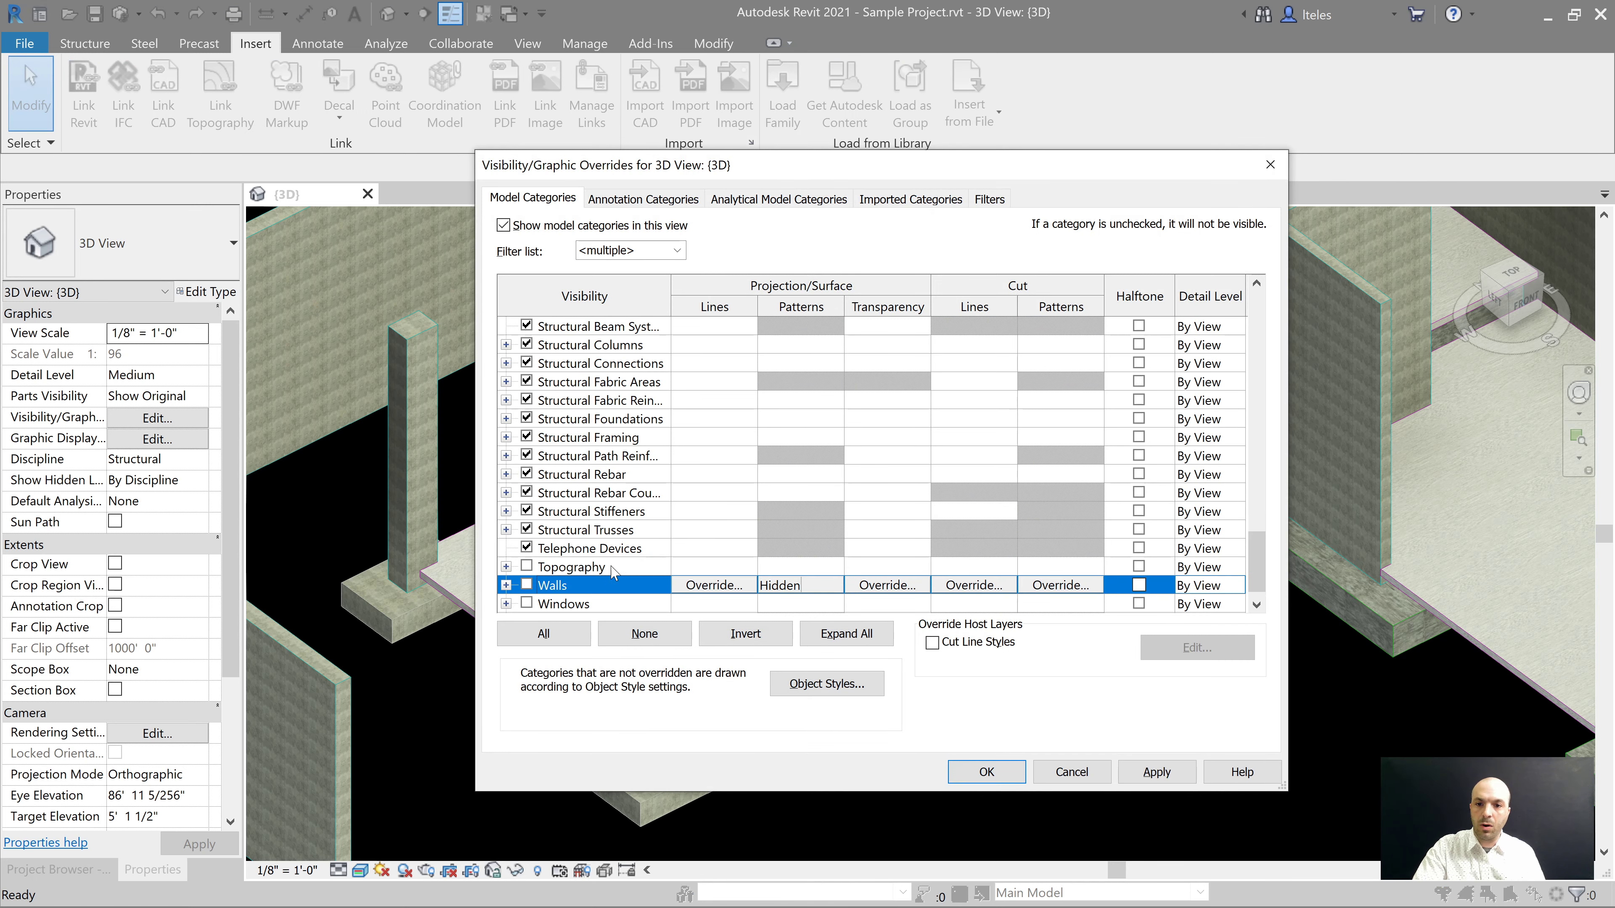
pyautogui.click(604, 534)
pyautogui.click(621, 349)
pyautogui.press('space')
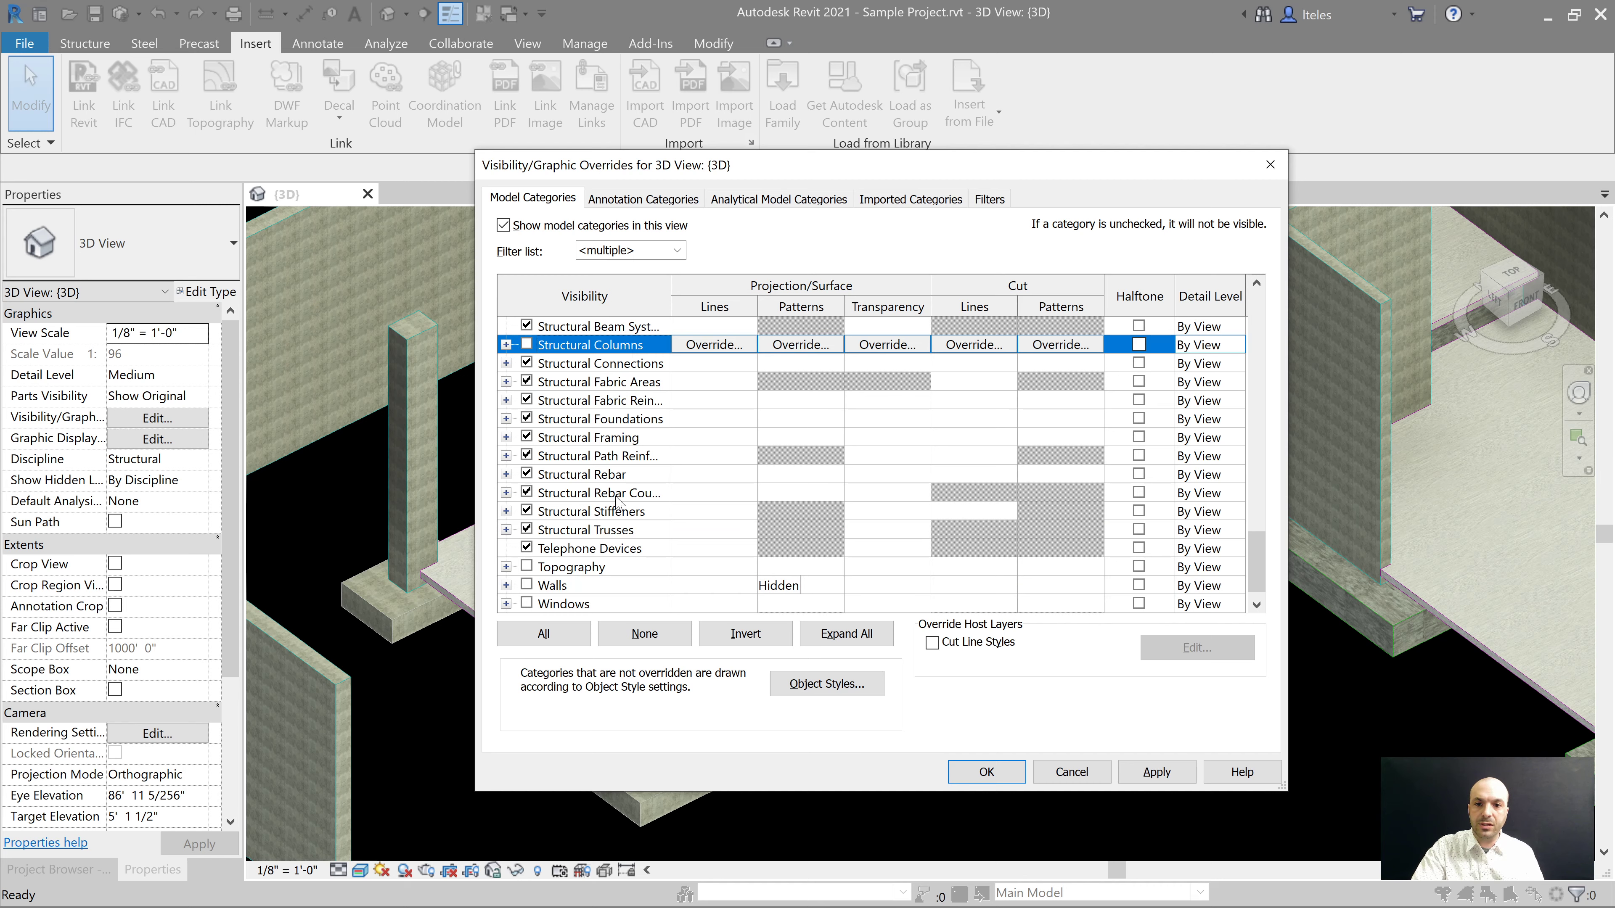
pyautogui.scroll(2, 616, 502)
pyautogui.scroll(10, 617, 503)
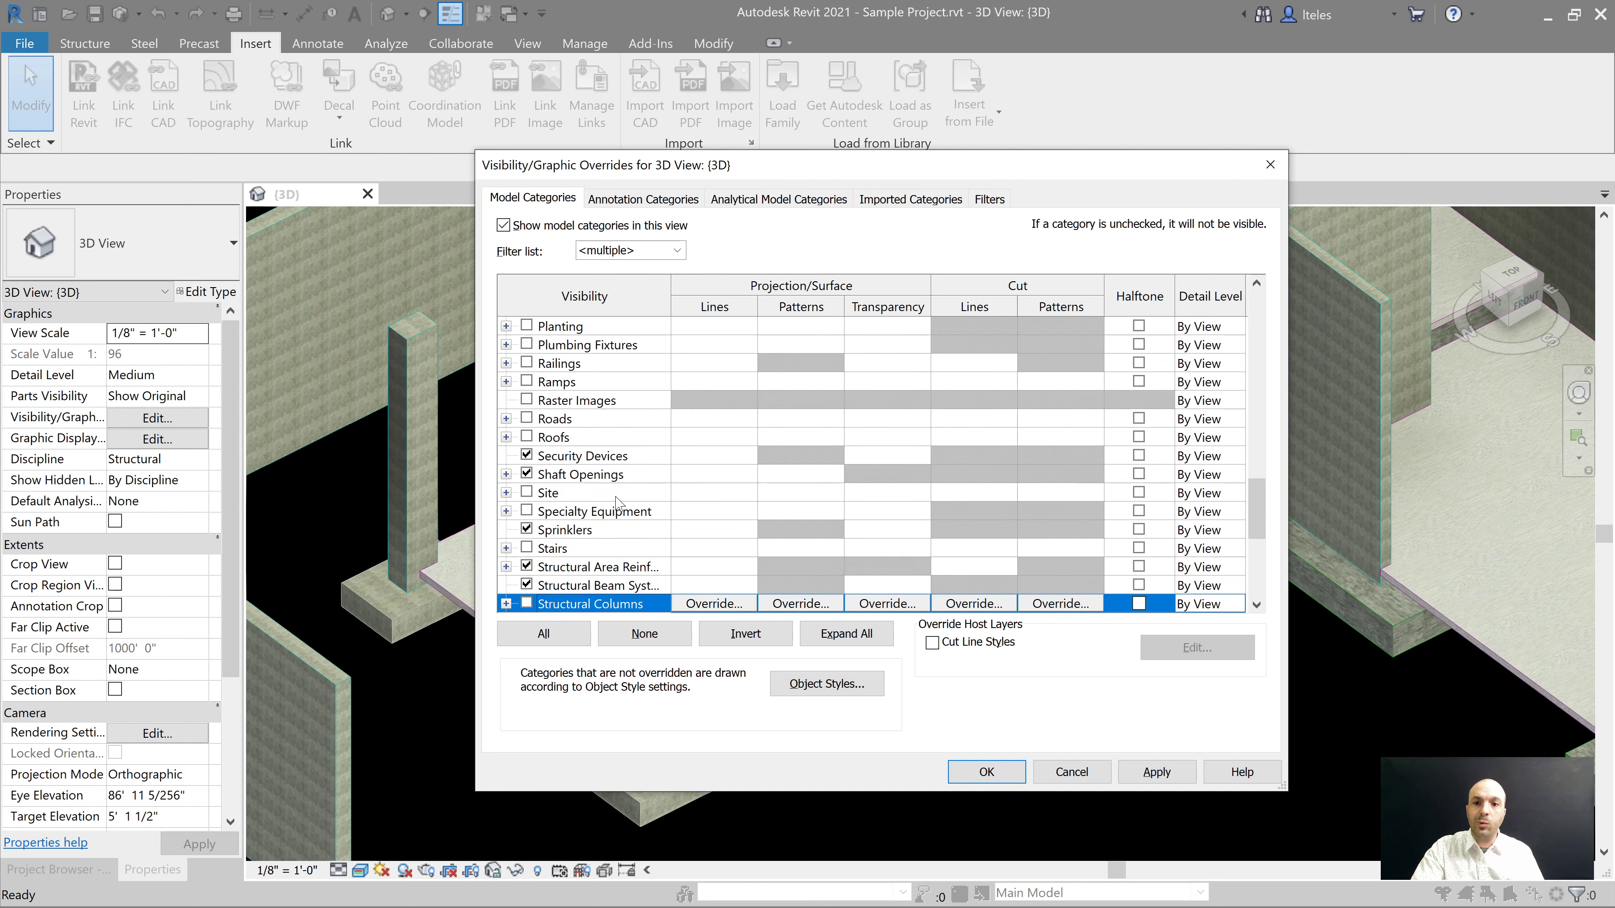
# Step: Give Floors a 50% surface transparency override and apply the changes
pyautogui.press('Down')
pyautogui.press('Down')
pyautogui.press('Down')
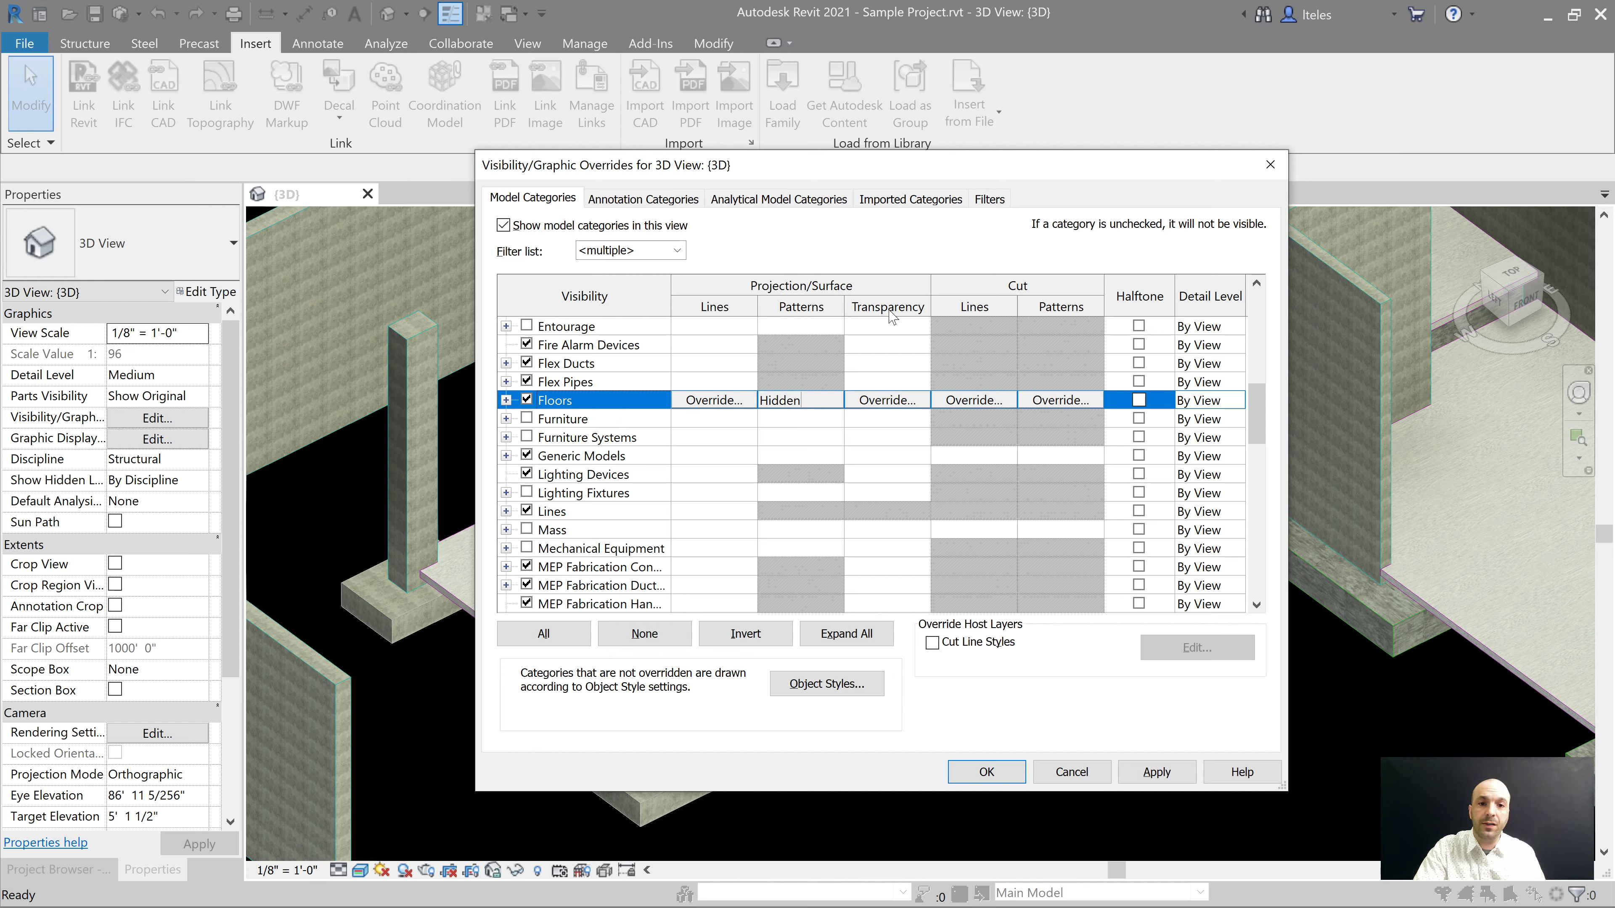
pyautogui.click(889, 402)
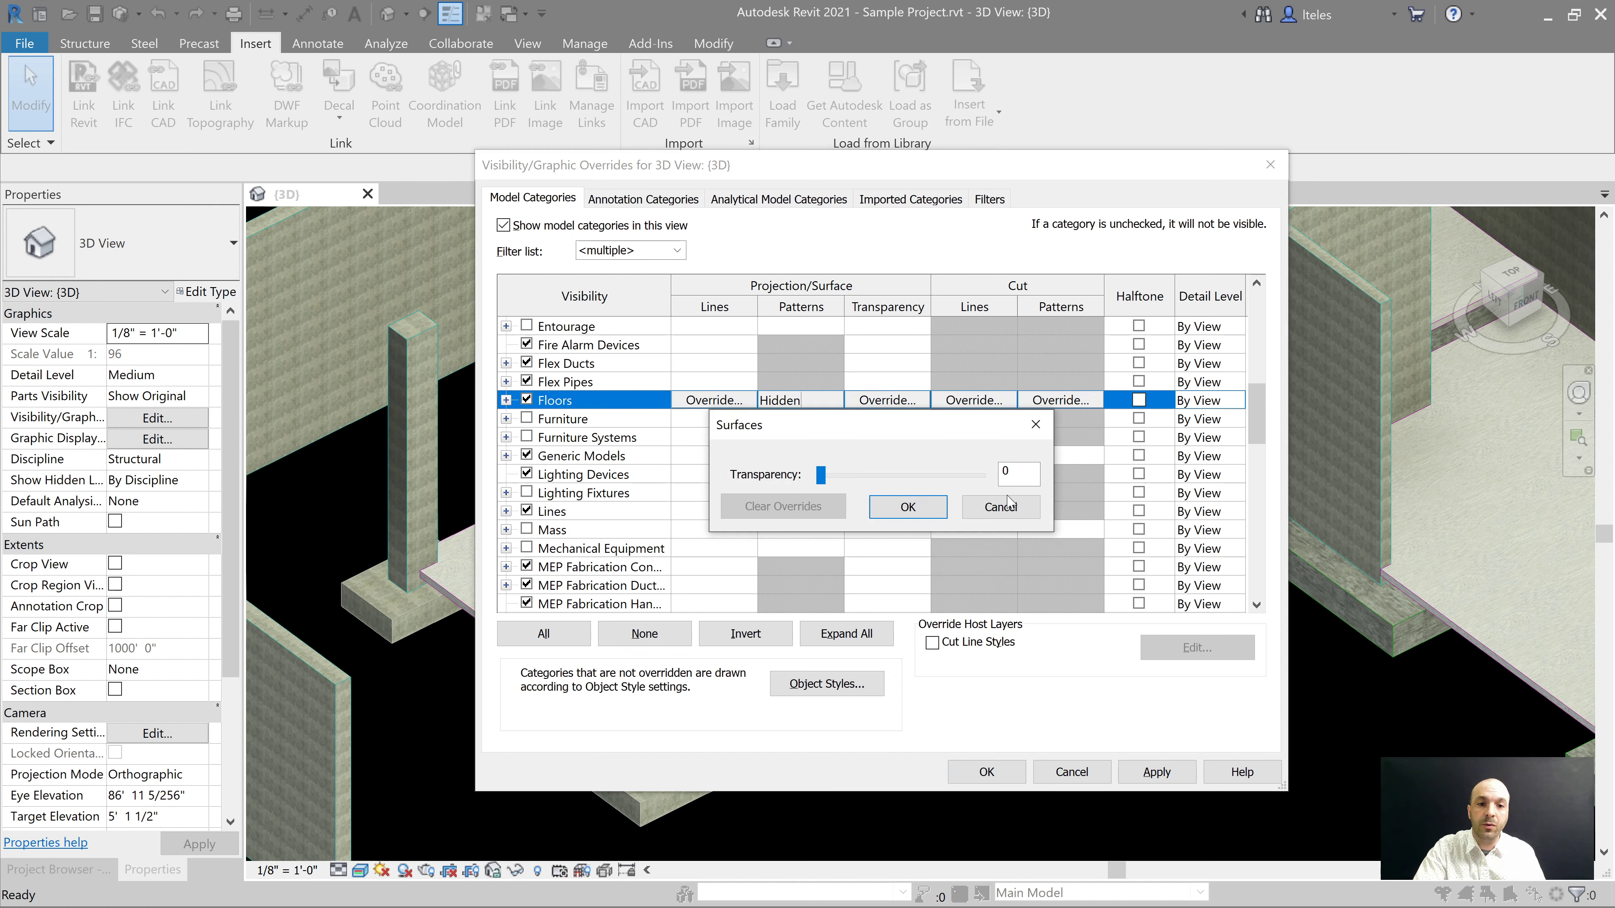
pyautogui.write('50')
pyautogui.press('Return')
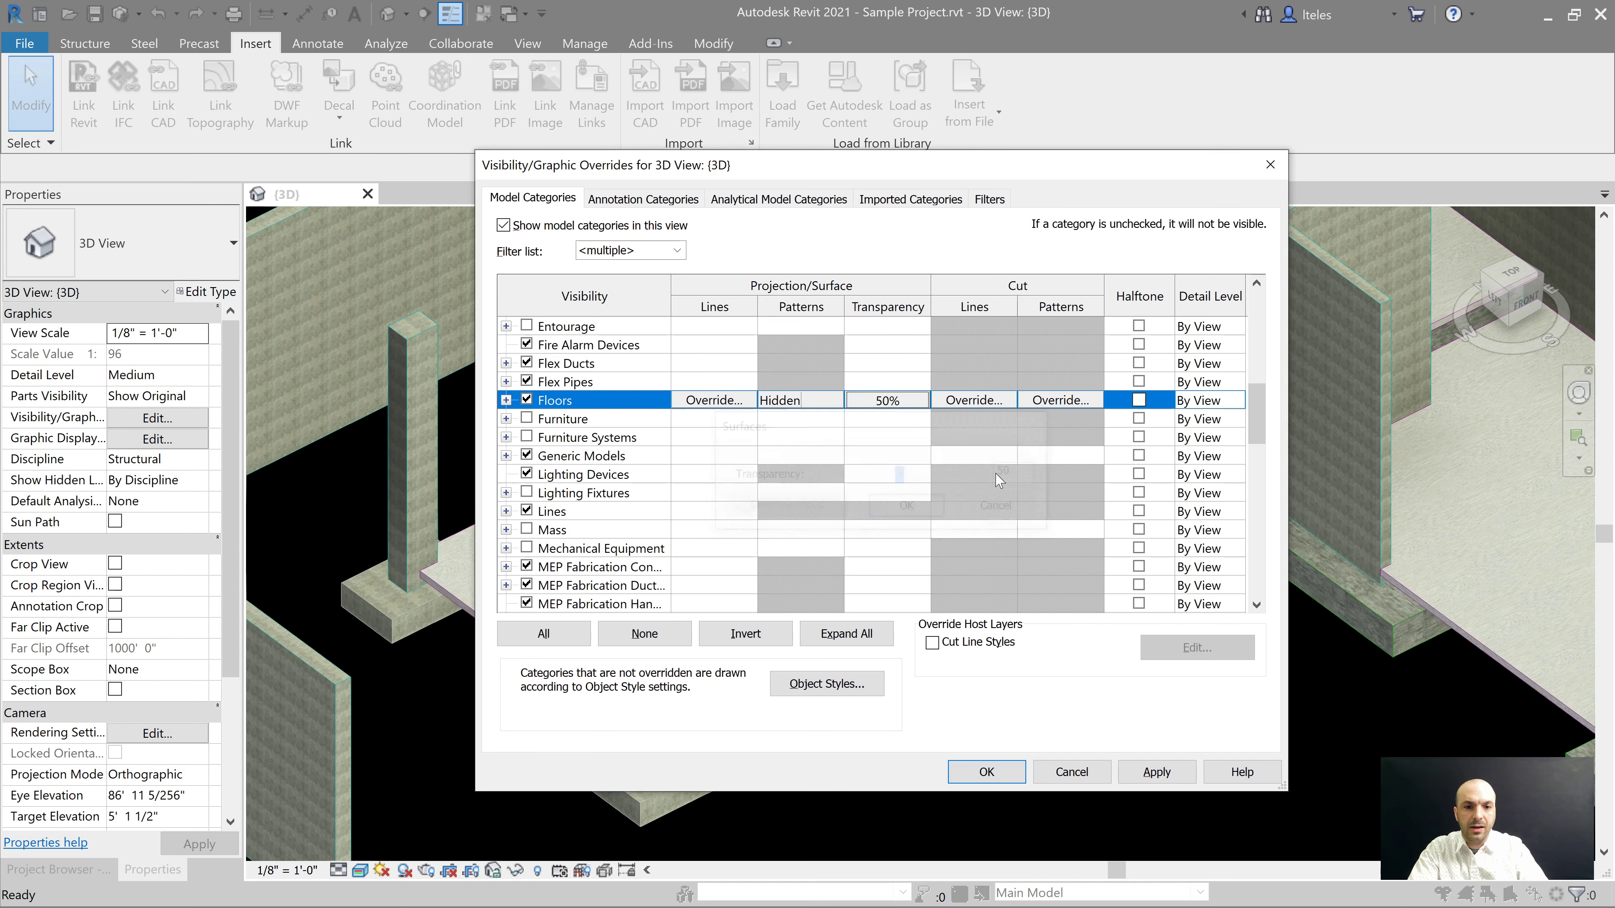
pyautogui.click(1006, 772)
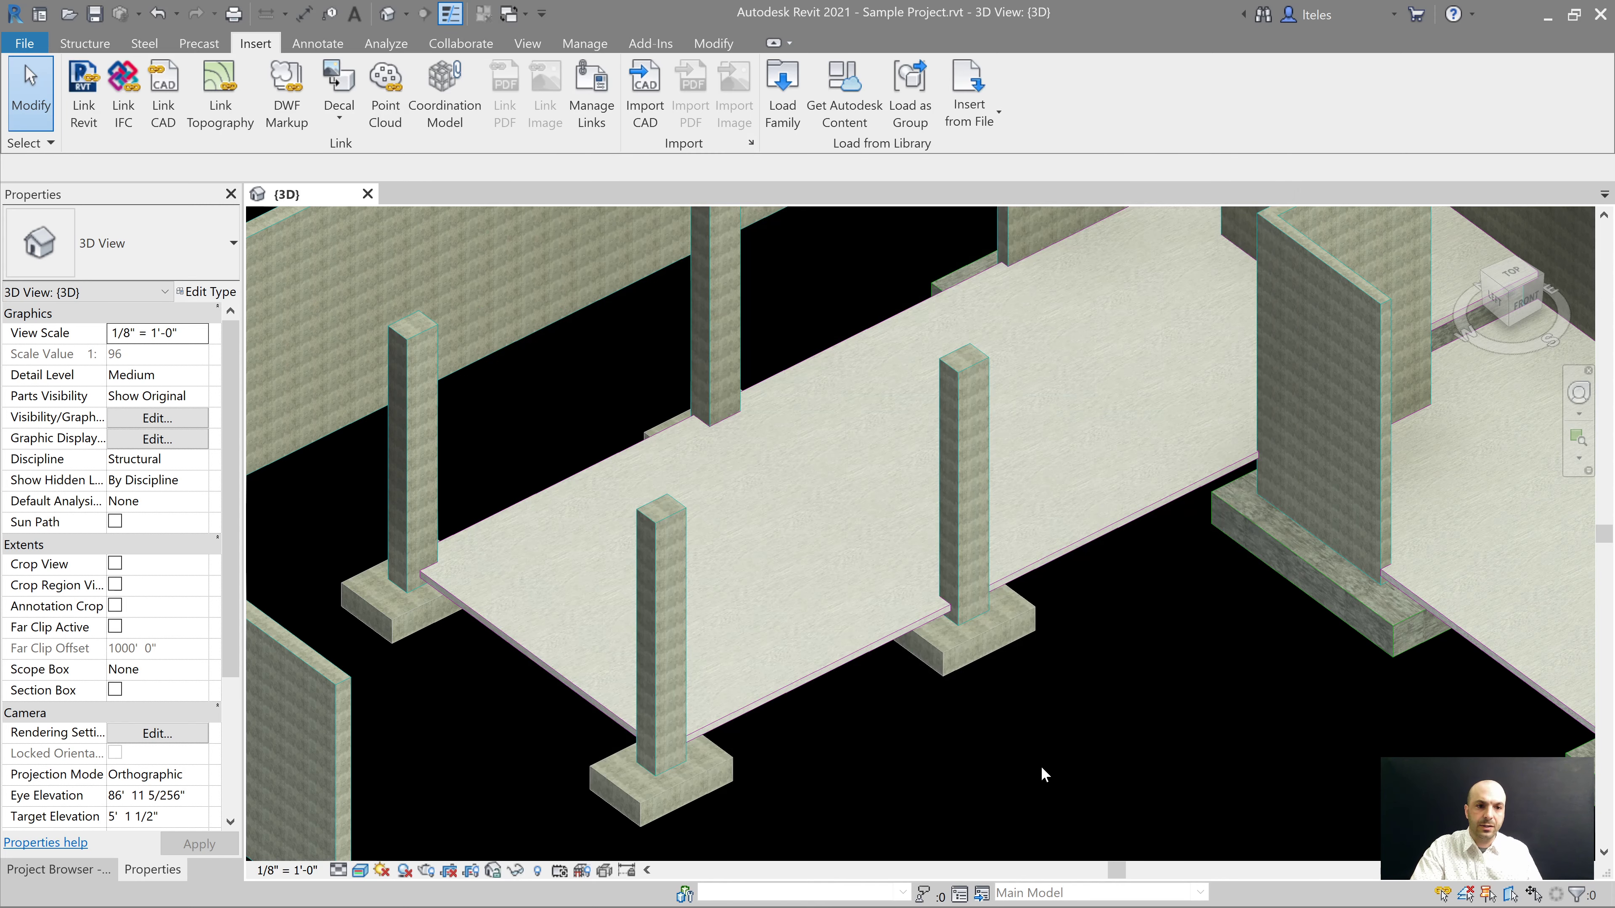
# Step: Orbit the model slightly to see the slab edges and bring up the Project Browser tree
pyautogui.scroll(-2, 1043, 760)
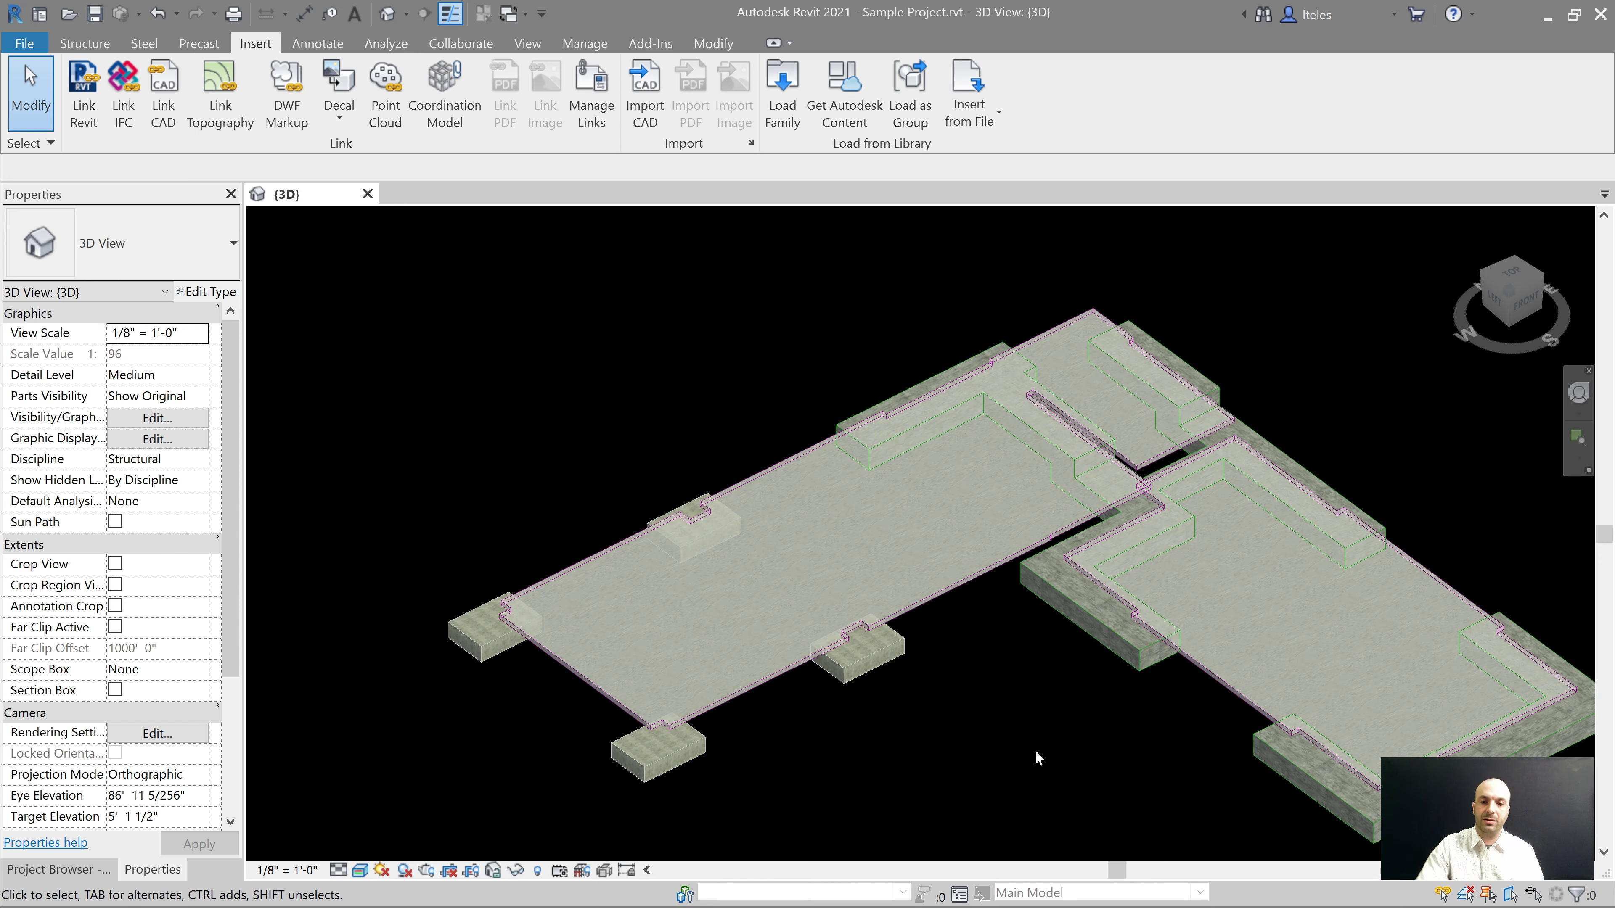
pyautogui.scroll(3, 537, 734)
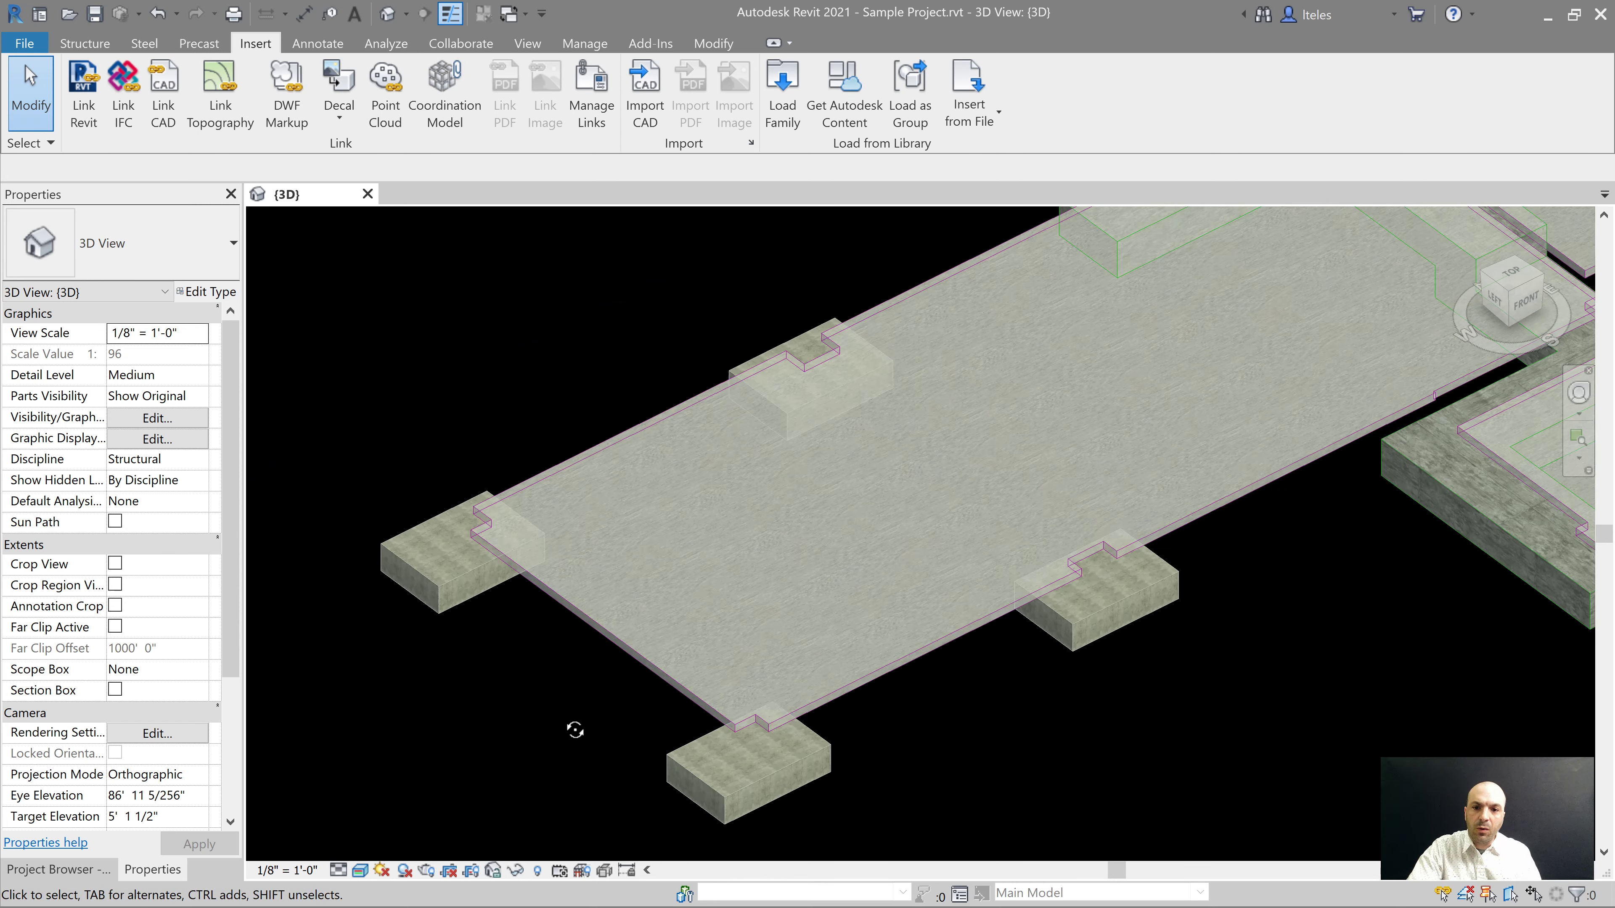
pyautogui.keyDown('shift'); pyautogui.moveTo(575, 731); pyautogui.dragTo(558, 741, button='middle'); pyautogui.keyUp('shift')
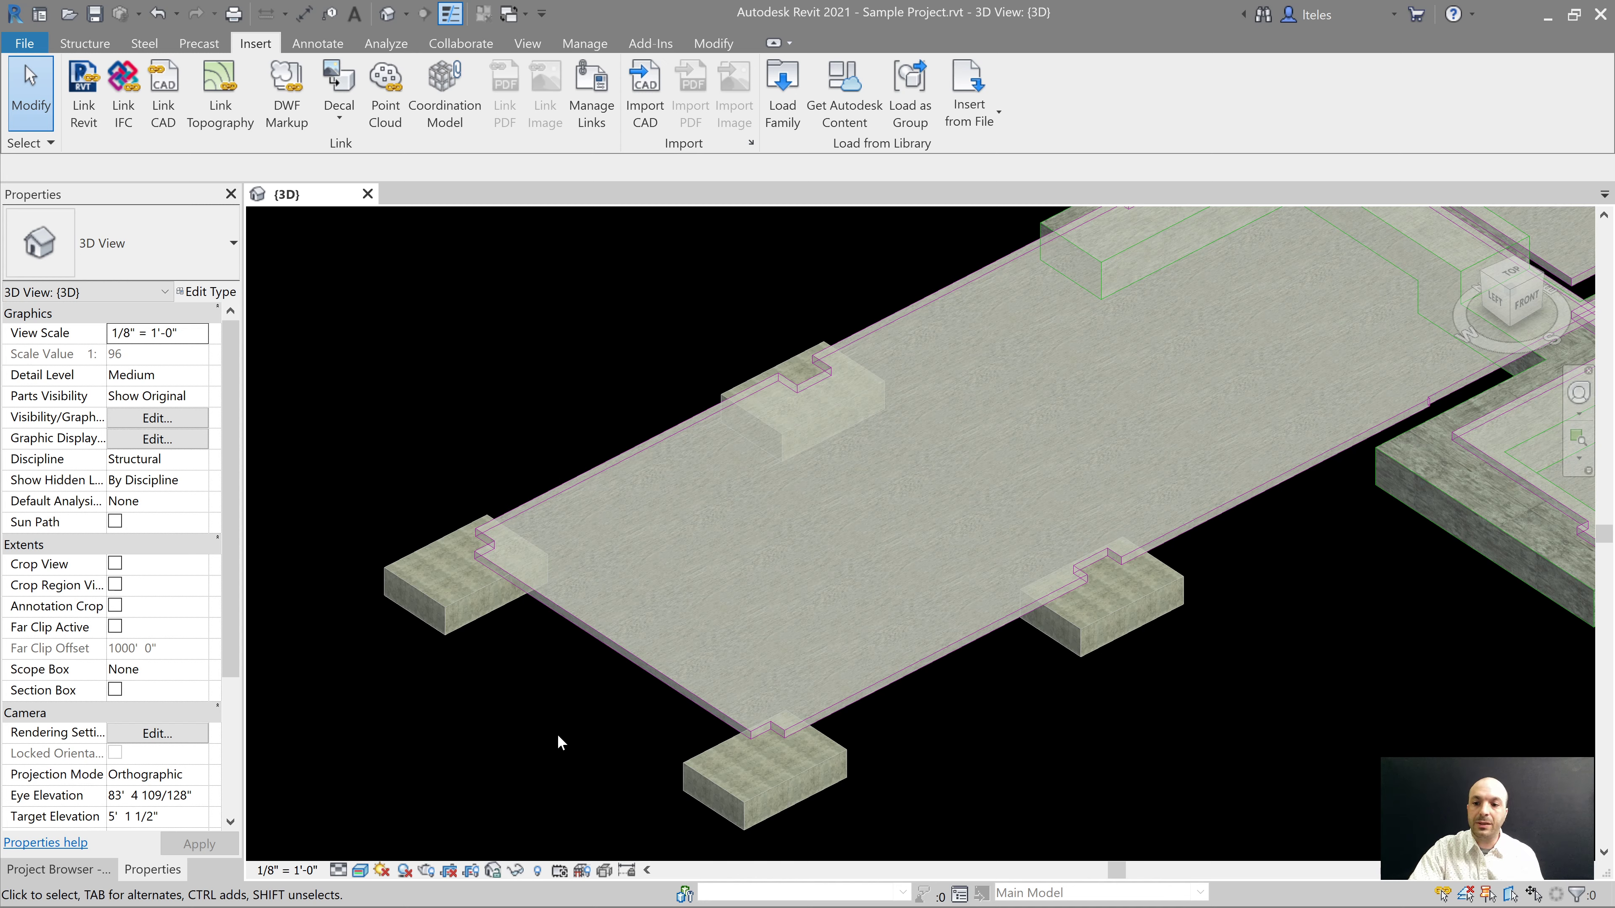
pyautogui.click(33, 873)
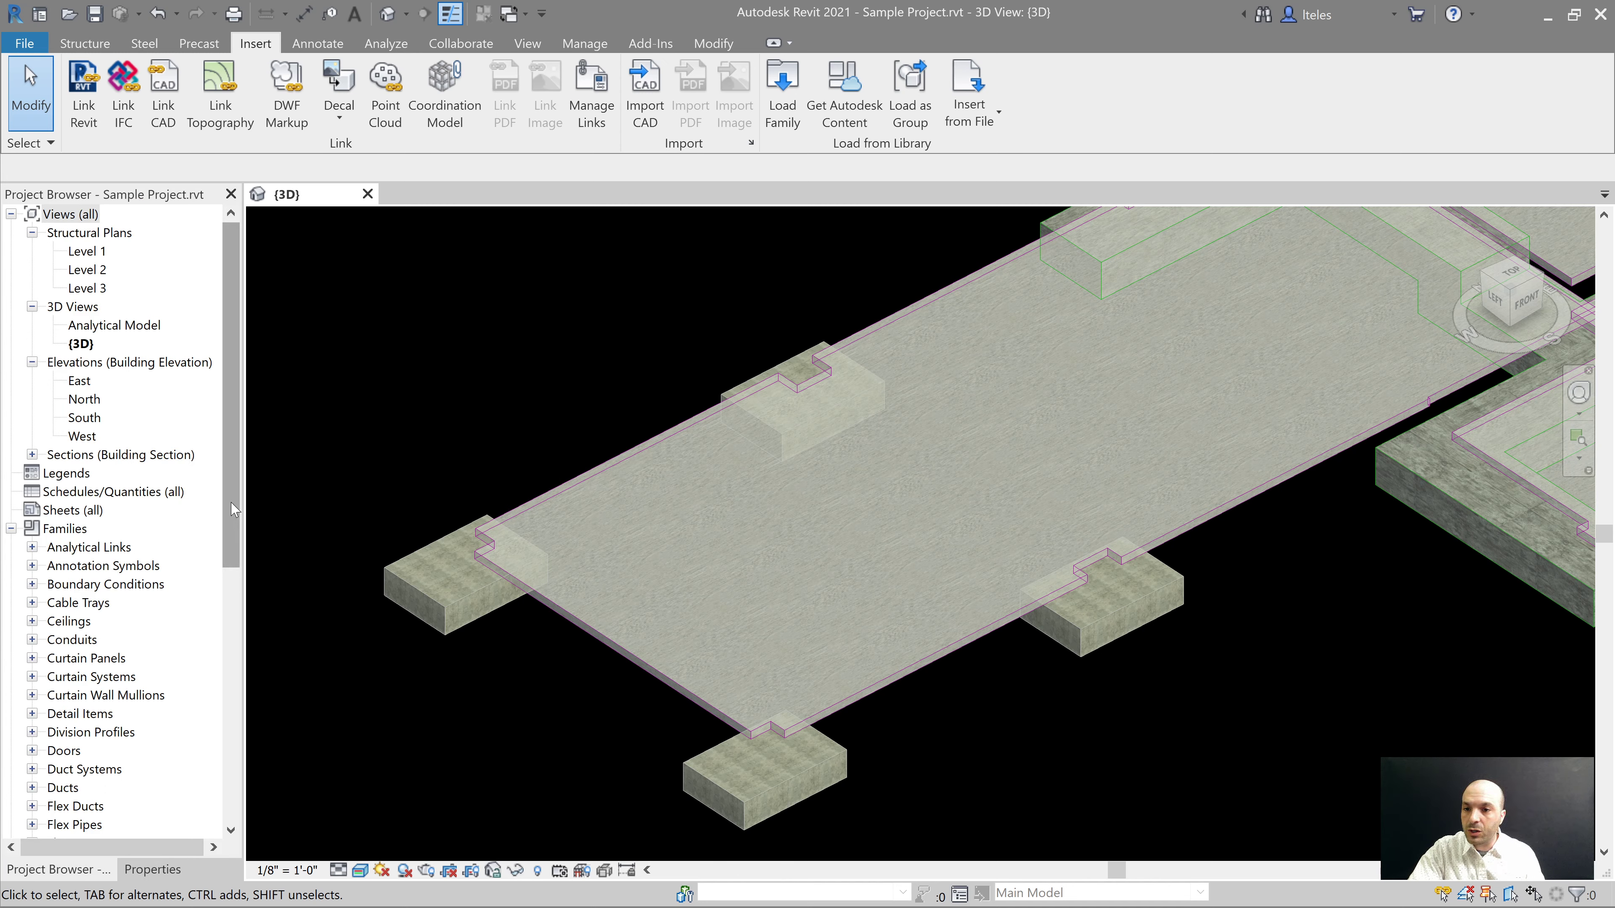
pyautogui.click(230, 424)
pyautogui.moveTo(230, 424); pyautogui.dragTo(224, 677)
pyautogui.click(64, 439)
# Step: Expand Structural Framing > Thickened Slab Edge and select the Slab on Grade type
pyautogui.click(116, 659)
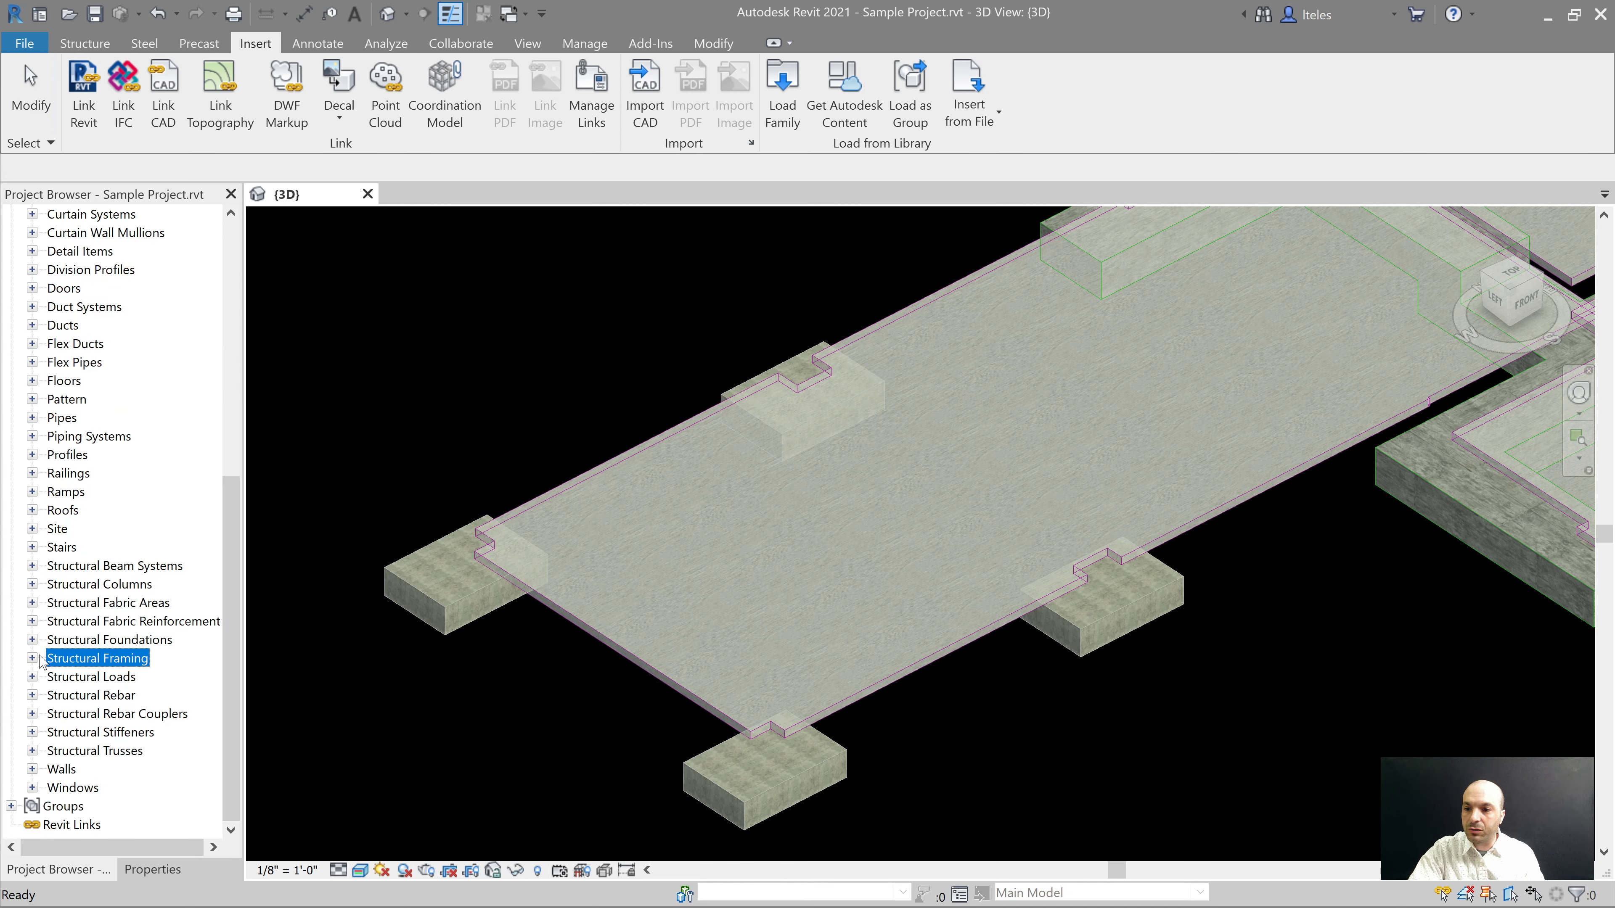
pyautogui.click(32, 658)
pyautogui.scroll(-2, 81, 513)
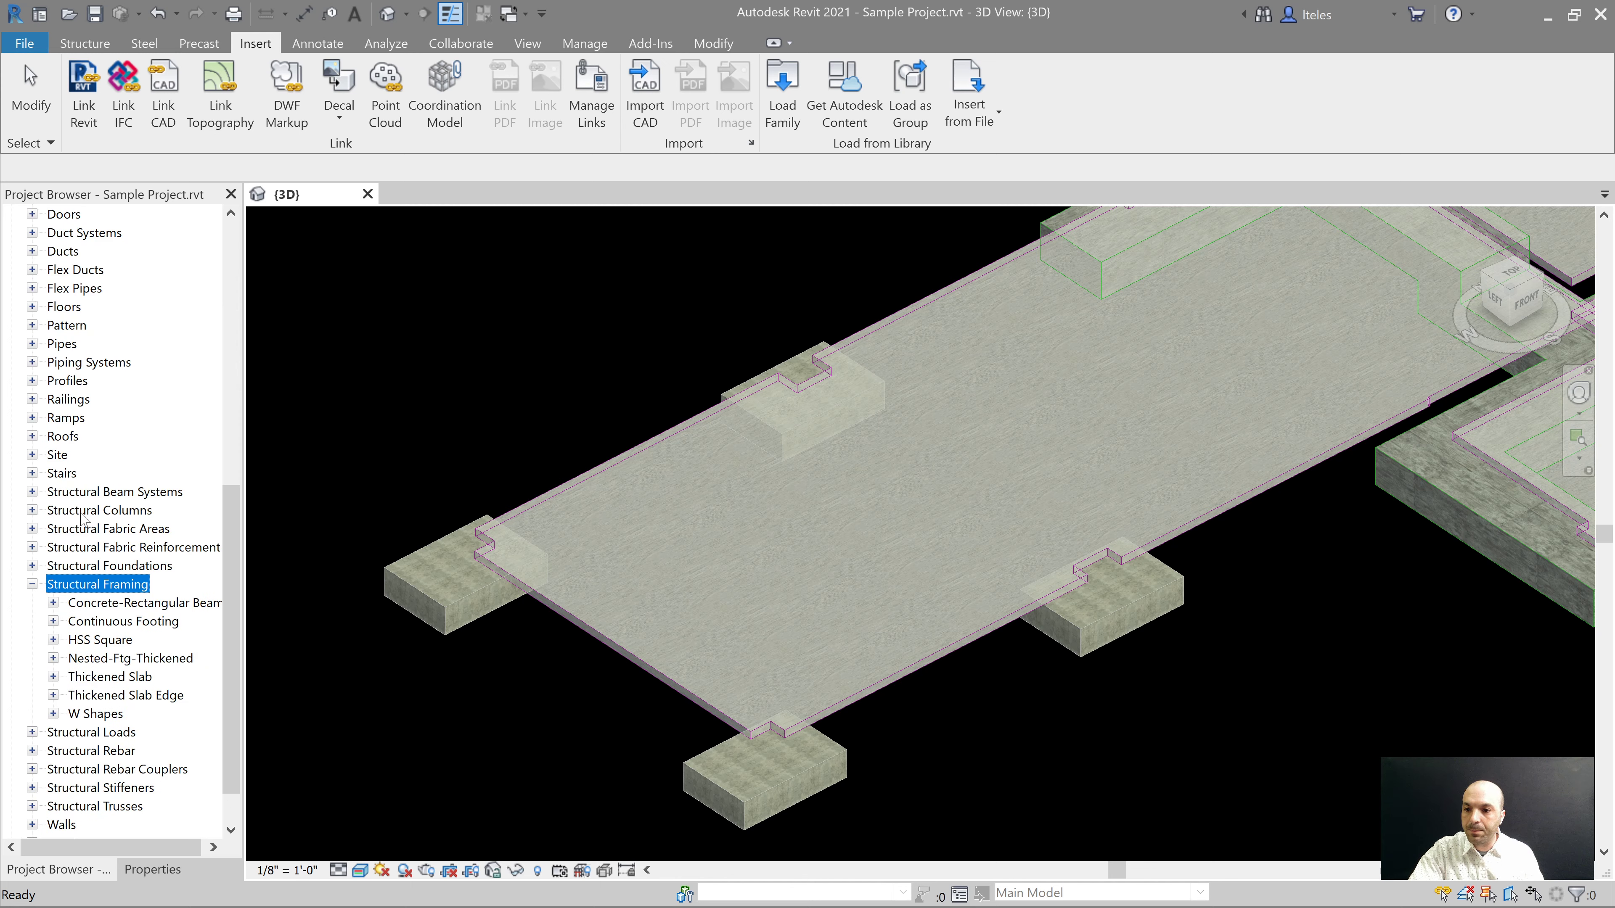
pyautogui.click(135, 697)
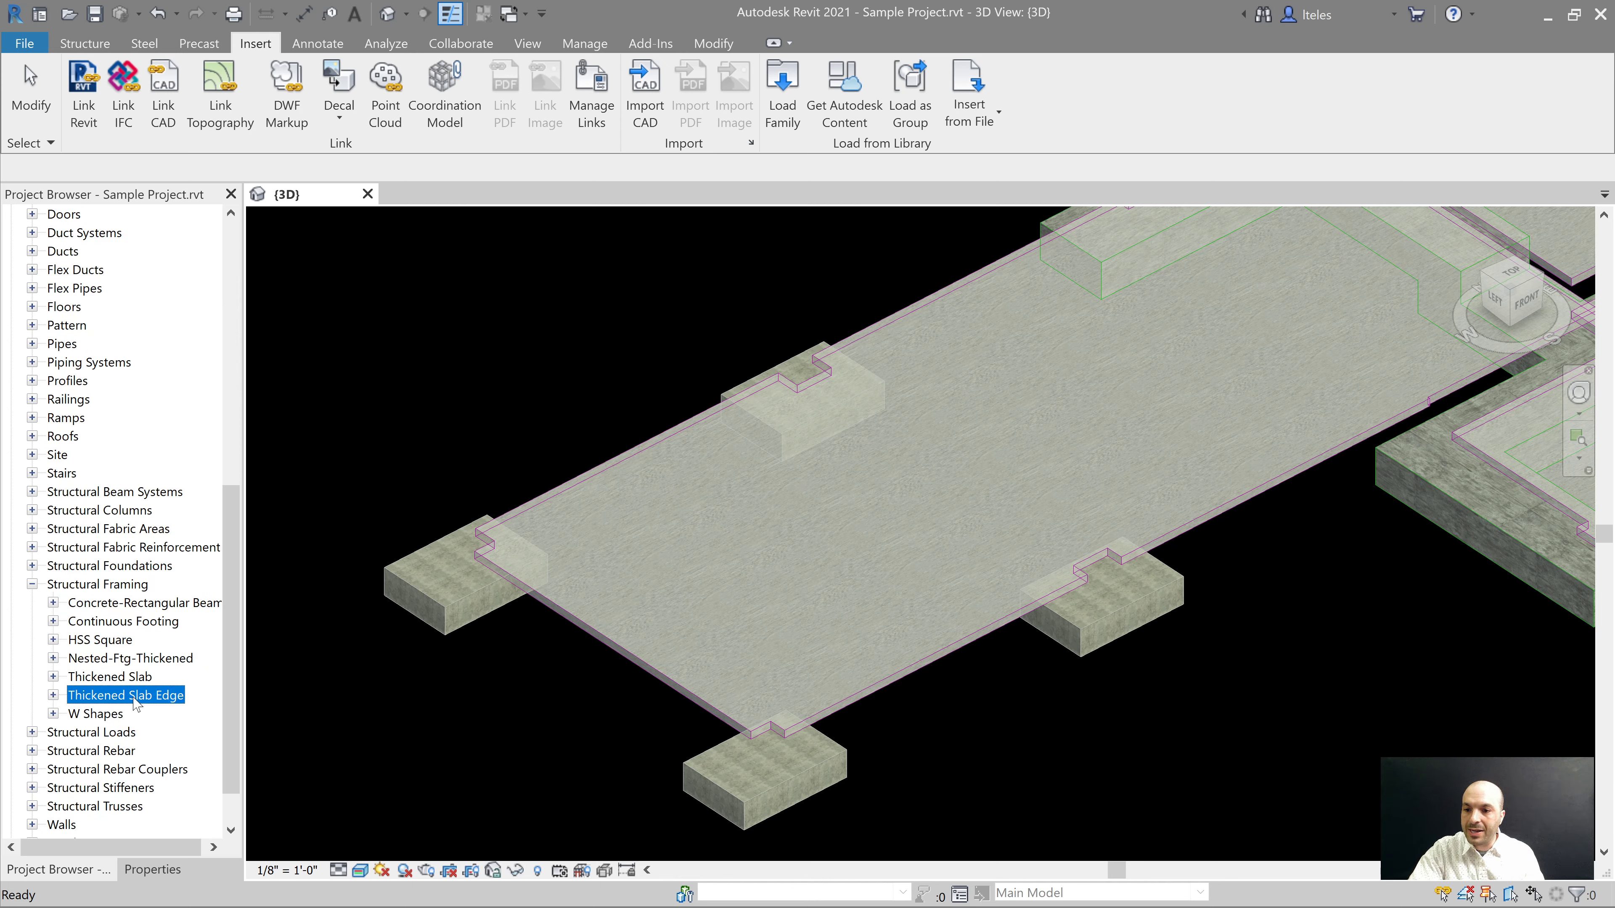
pyautogui.click(54, 695)
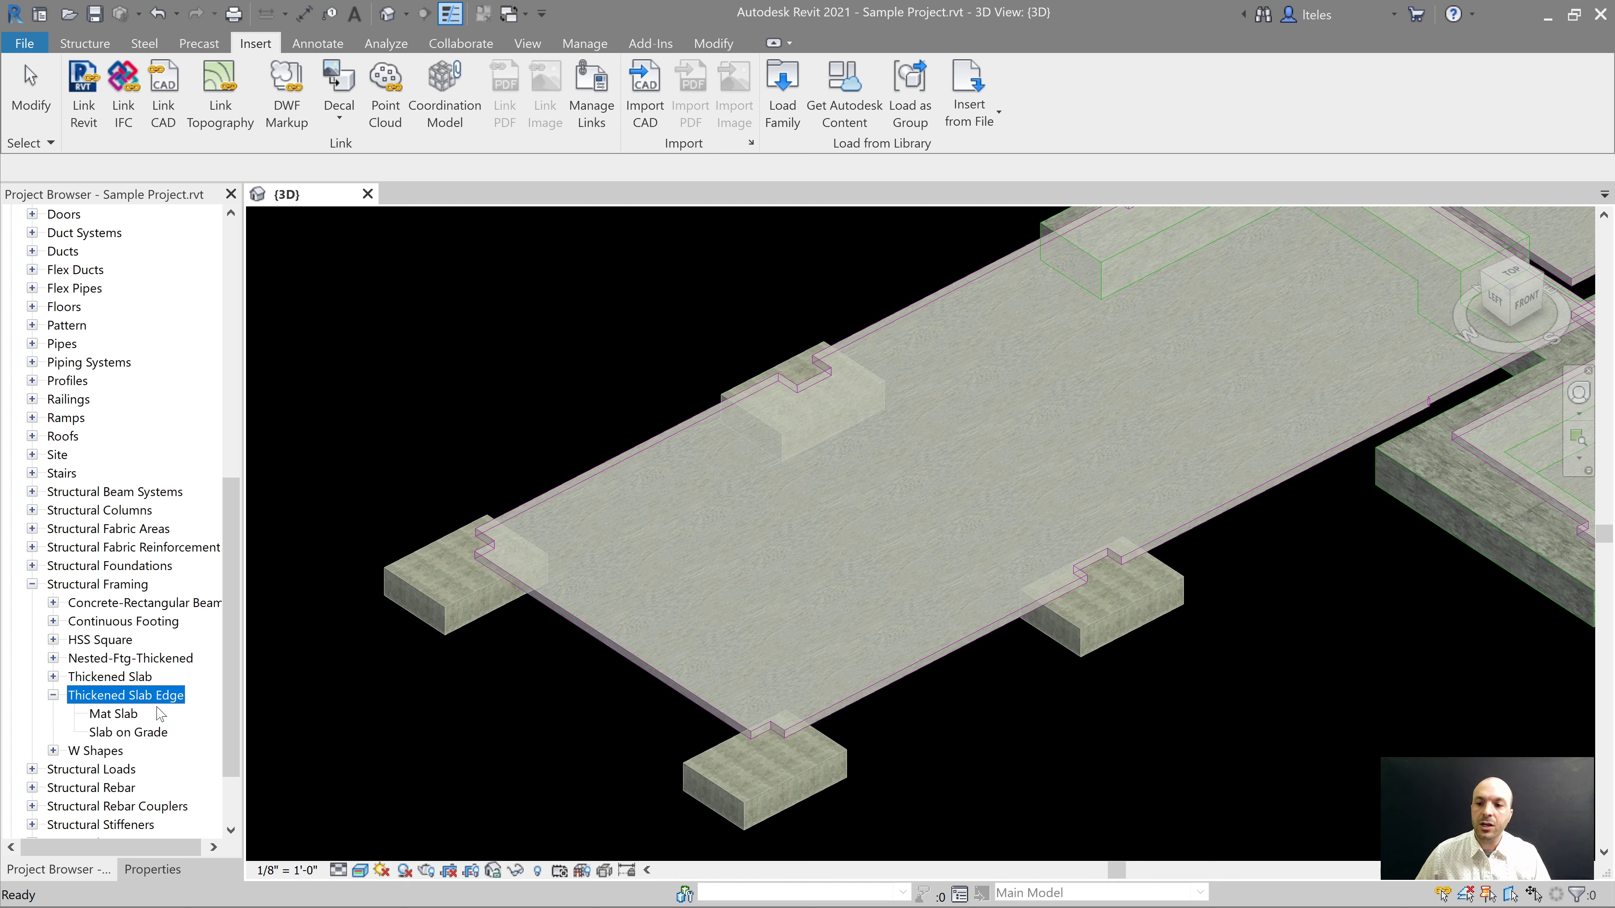
pyautogui.click(122, 735)
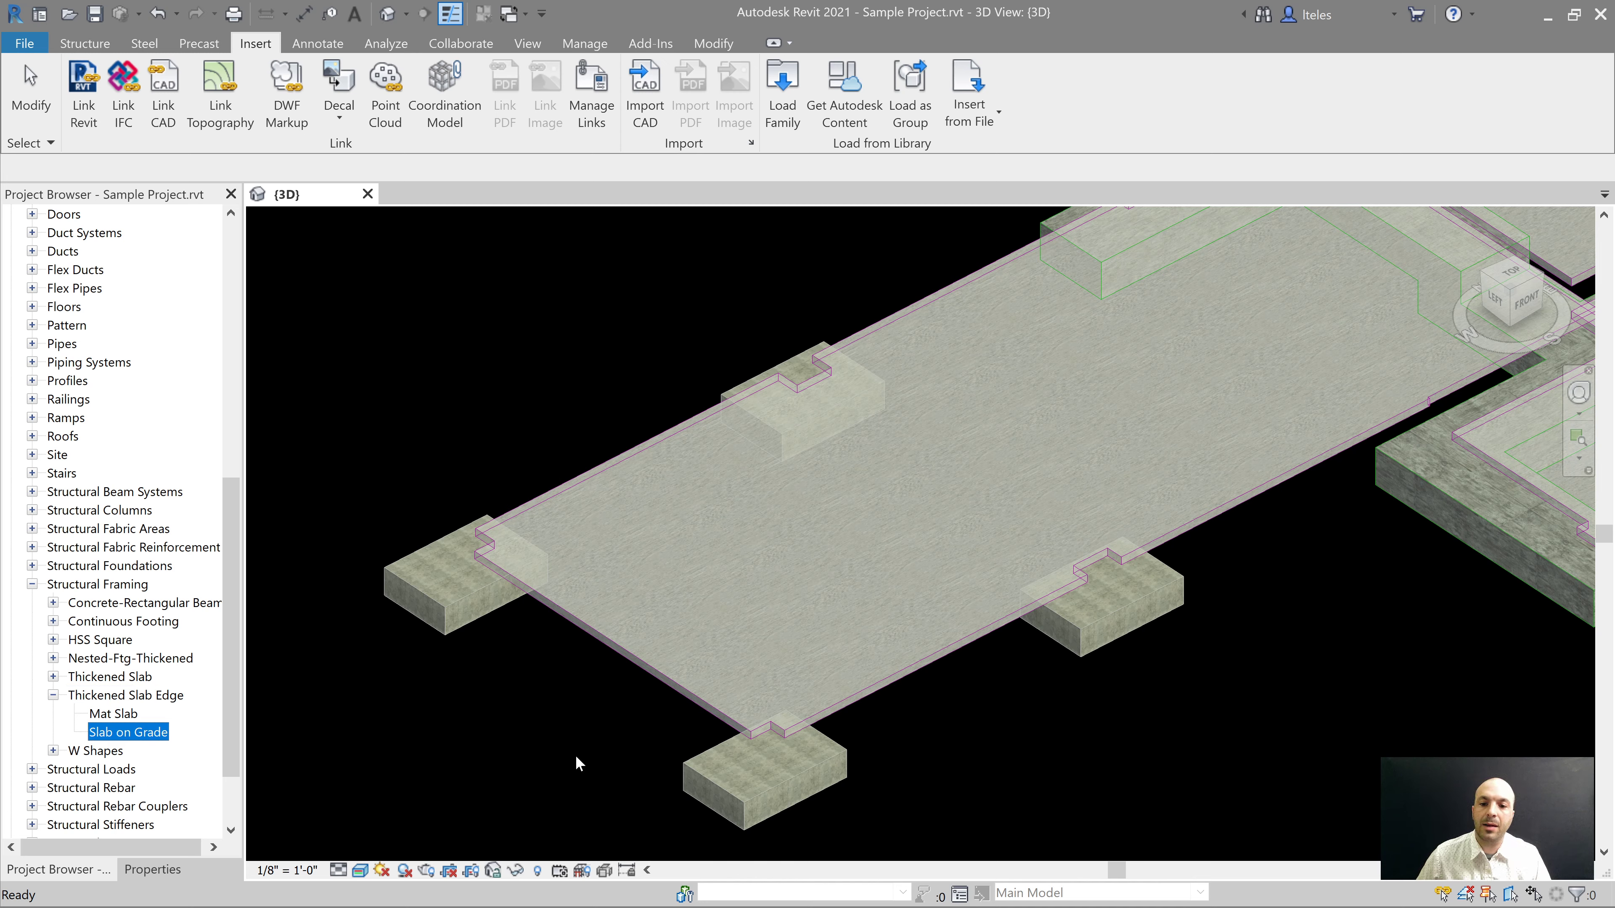
# Step: Start placing a Slab on Grade beam with Pick Lines and 3D Snapping, then edit its Depth in Properties
pyautogui.moveTo(579, 763); pyautogui.dragTo(575, 756)
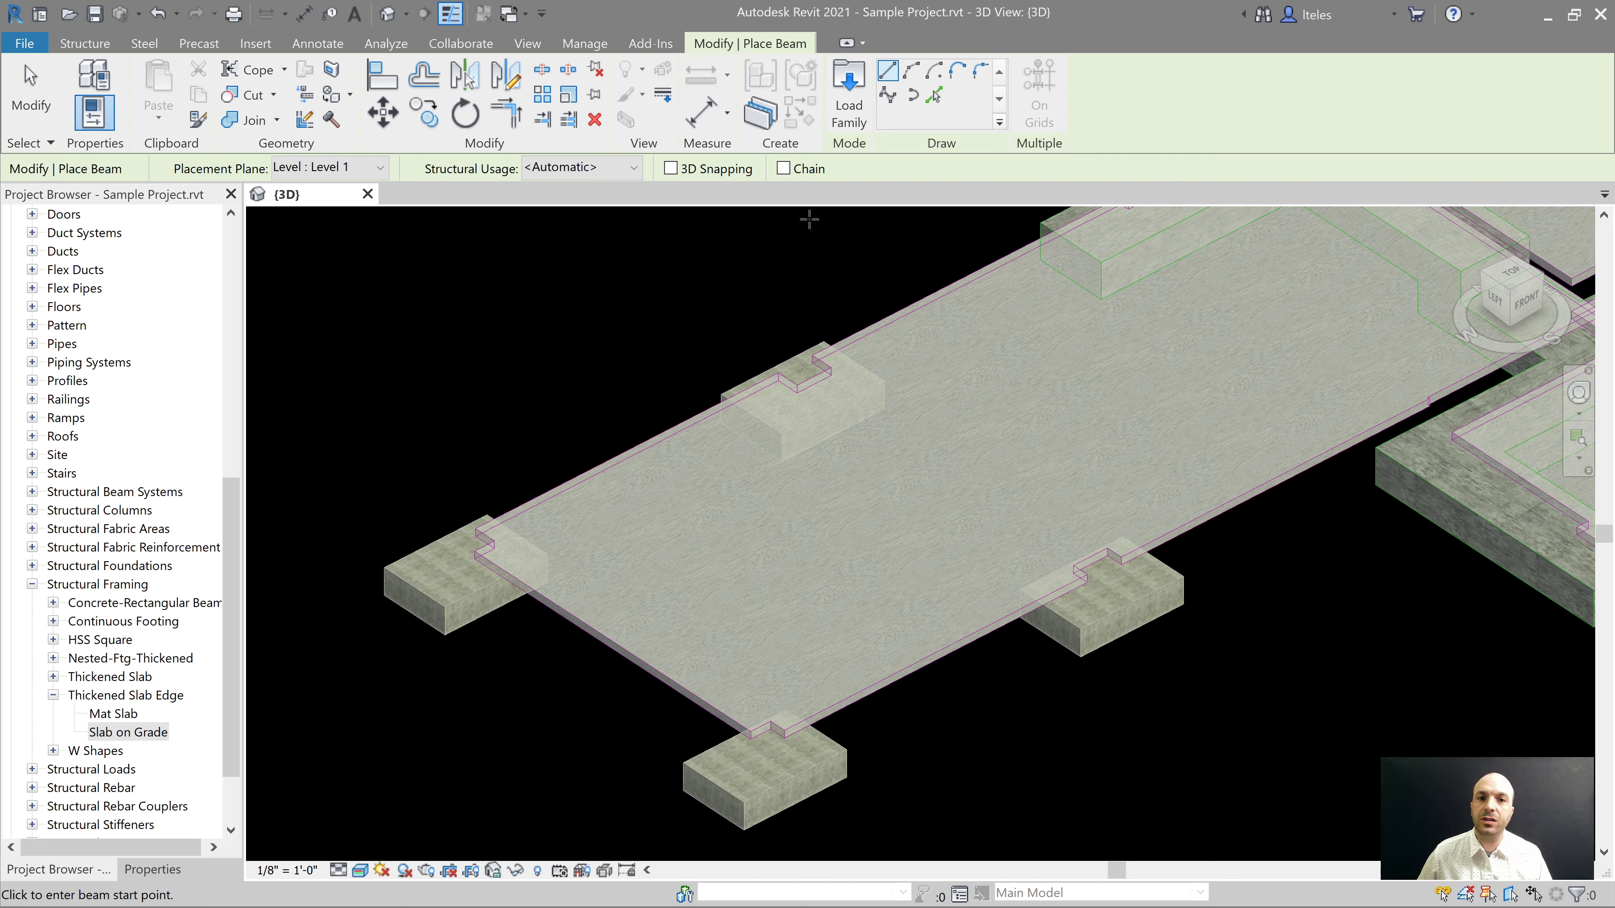
pyautogui.click(934, 95)
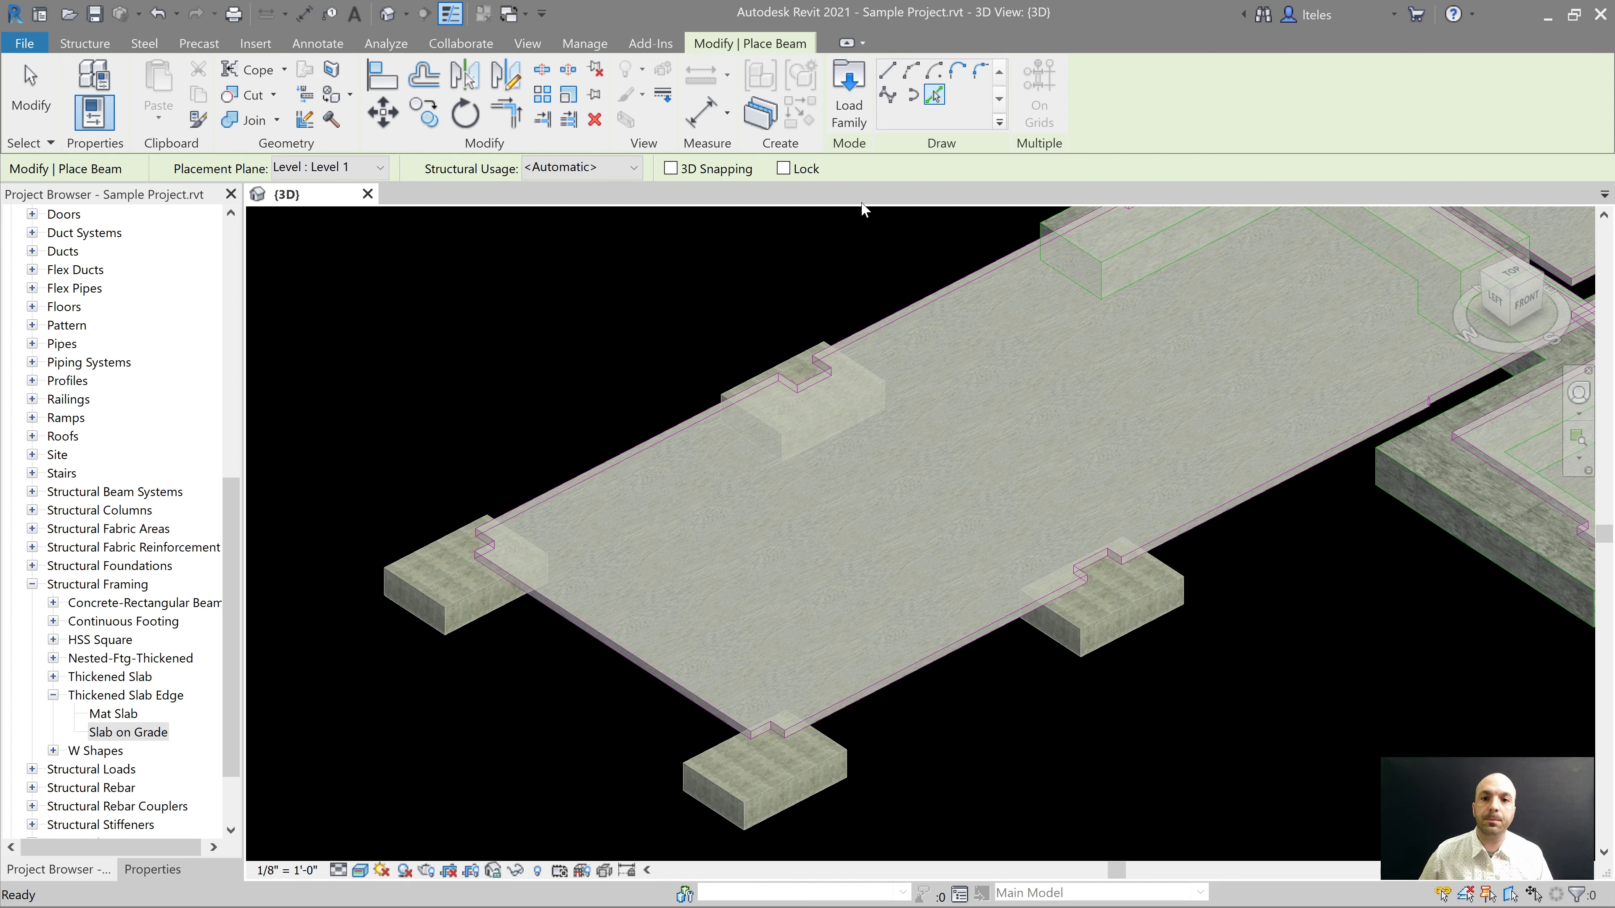
pyautogui.click(671, 168)
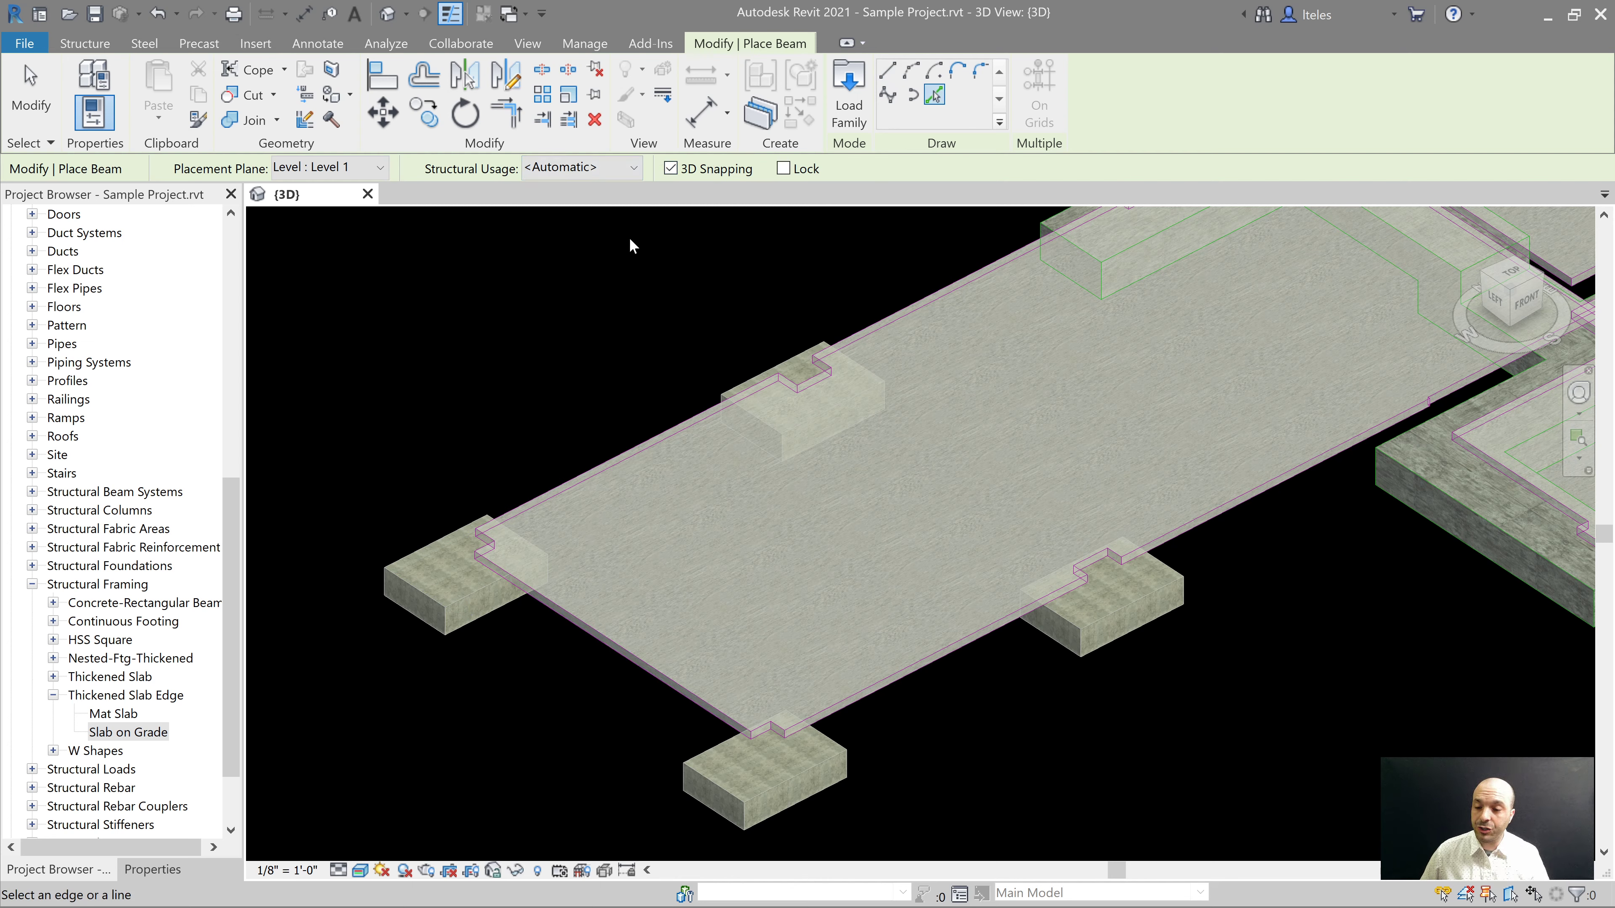
pyautogui.click(164, 868)
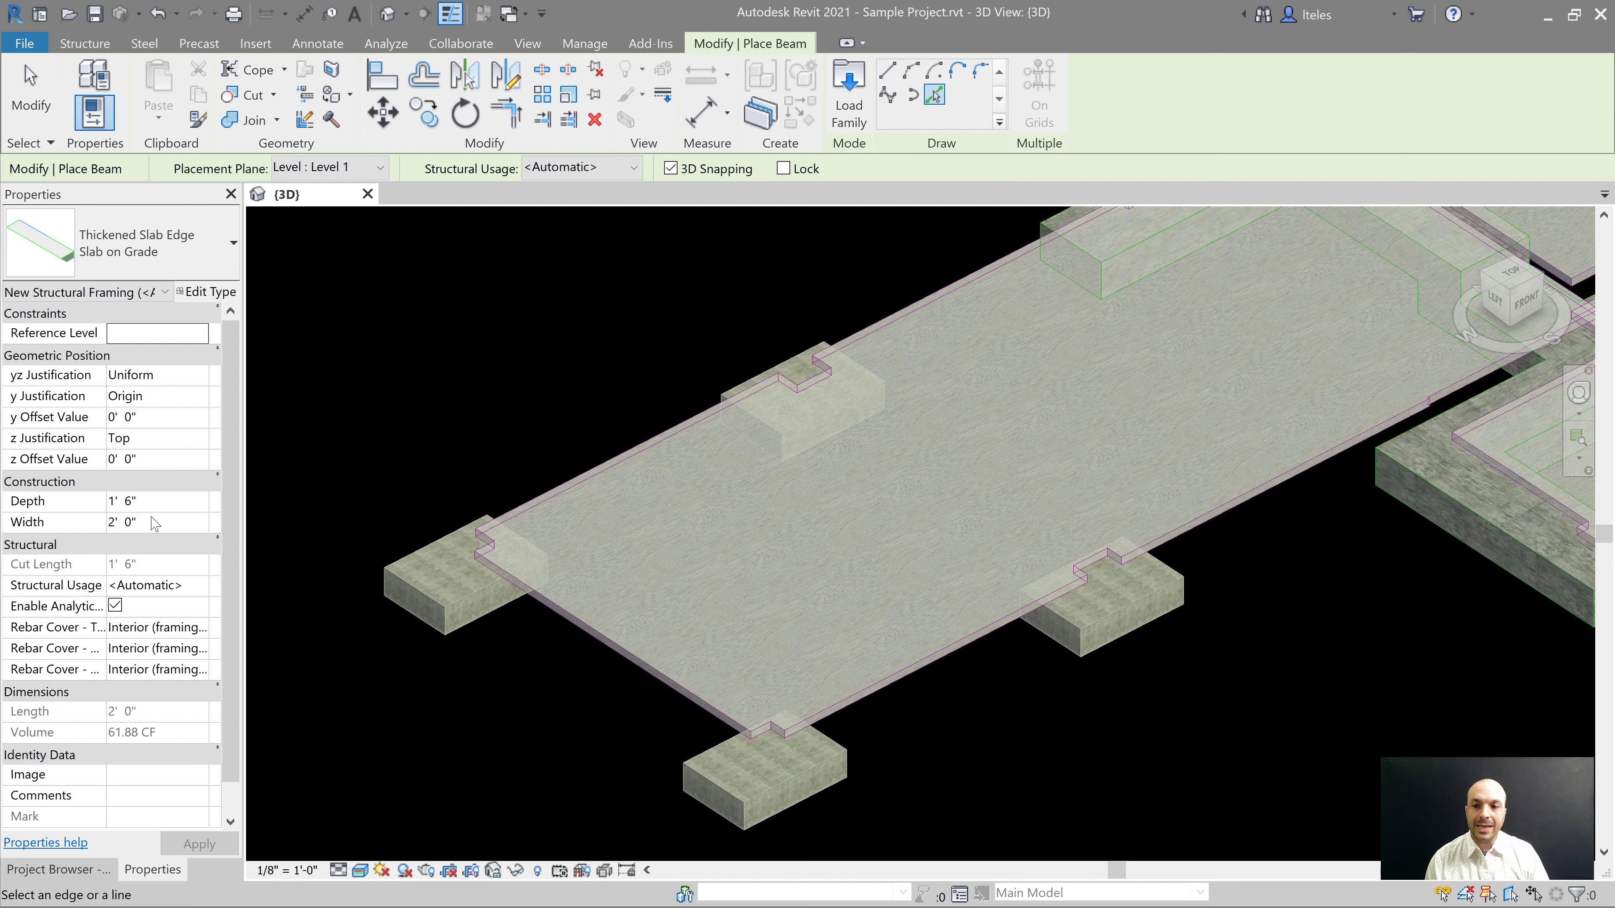
pyautogui.click(164, 501)
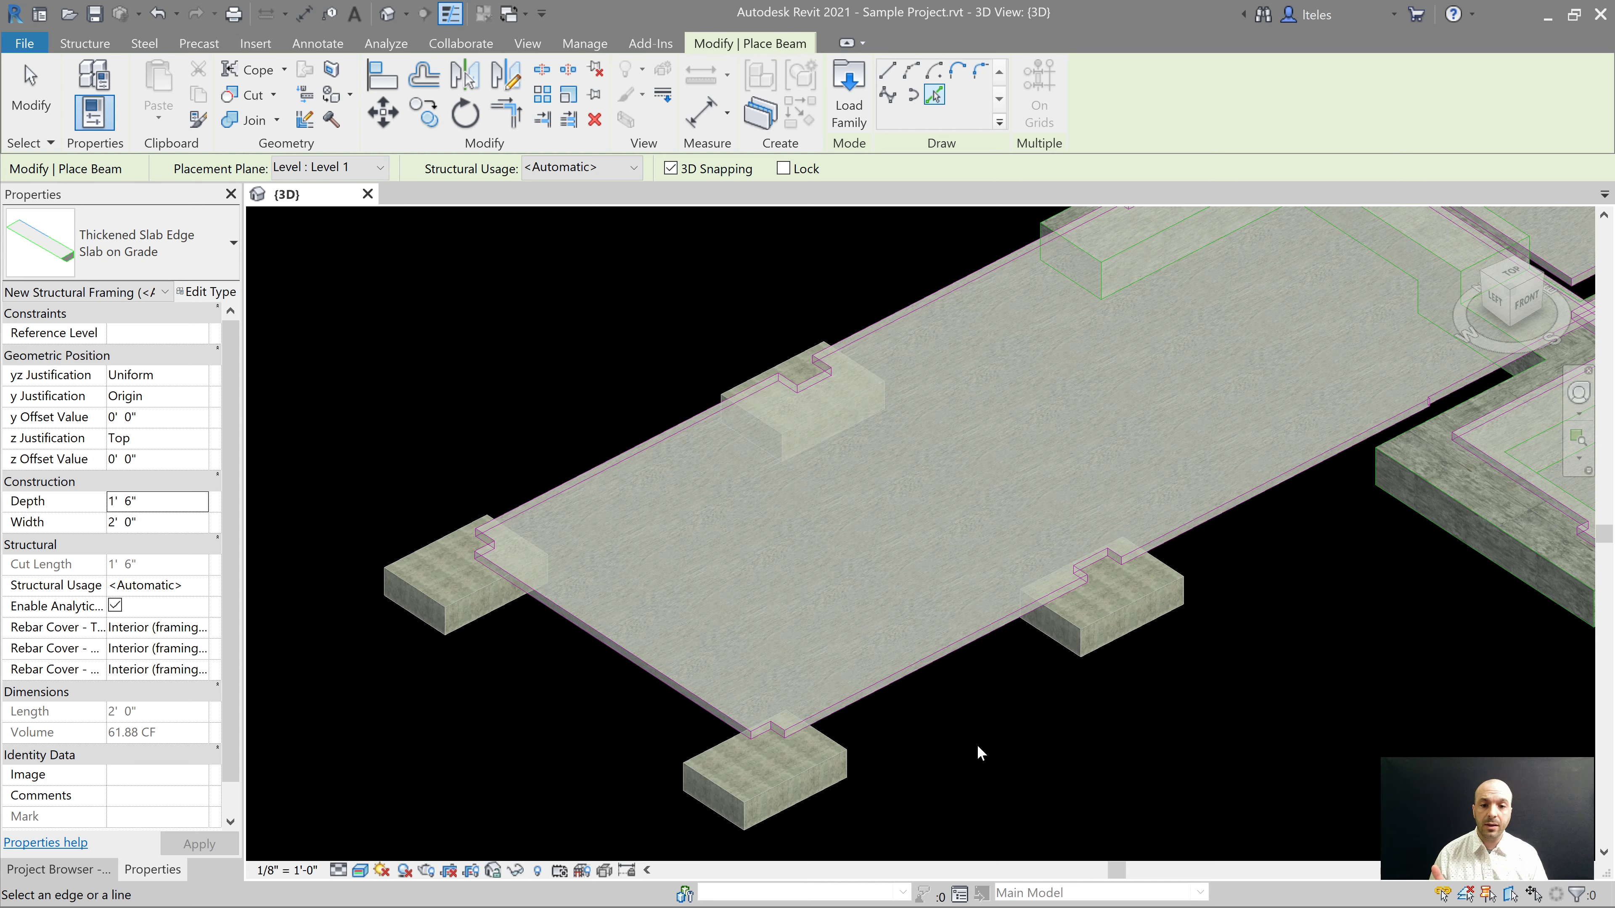
# Step: Set the beam Depth to 1' 0" and place it along the slab's front edge
pyautogui.scroll(6, 827, 728)
pyautogui.scroll(-3, 1118, 770)
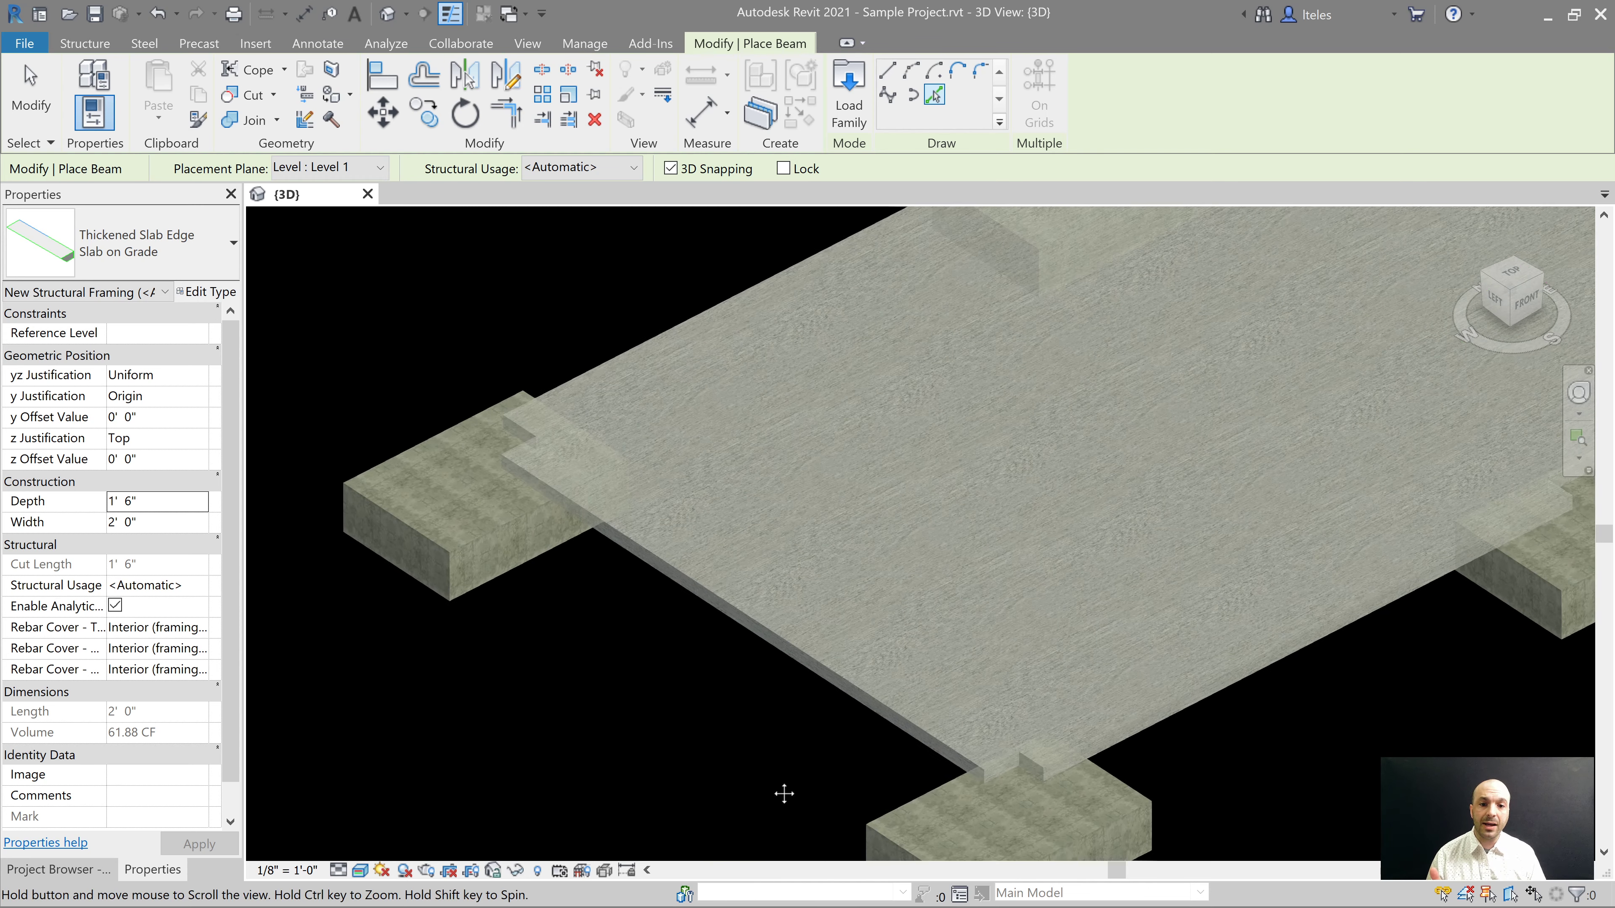
pyautogui.scroll(3, 721, 739)
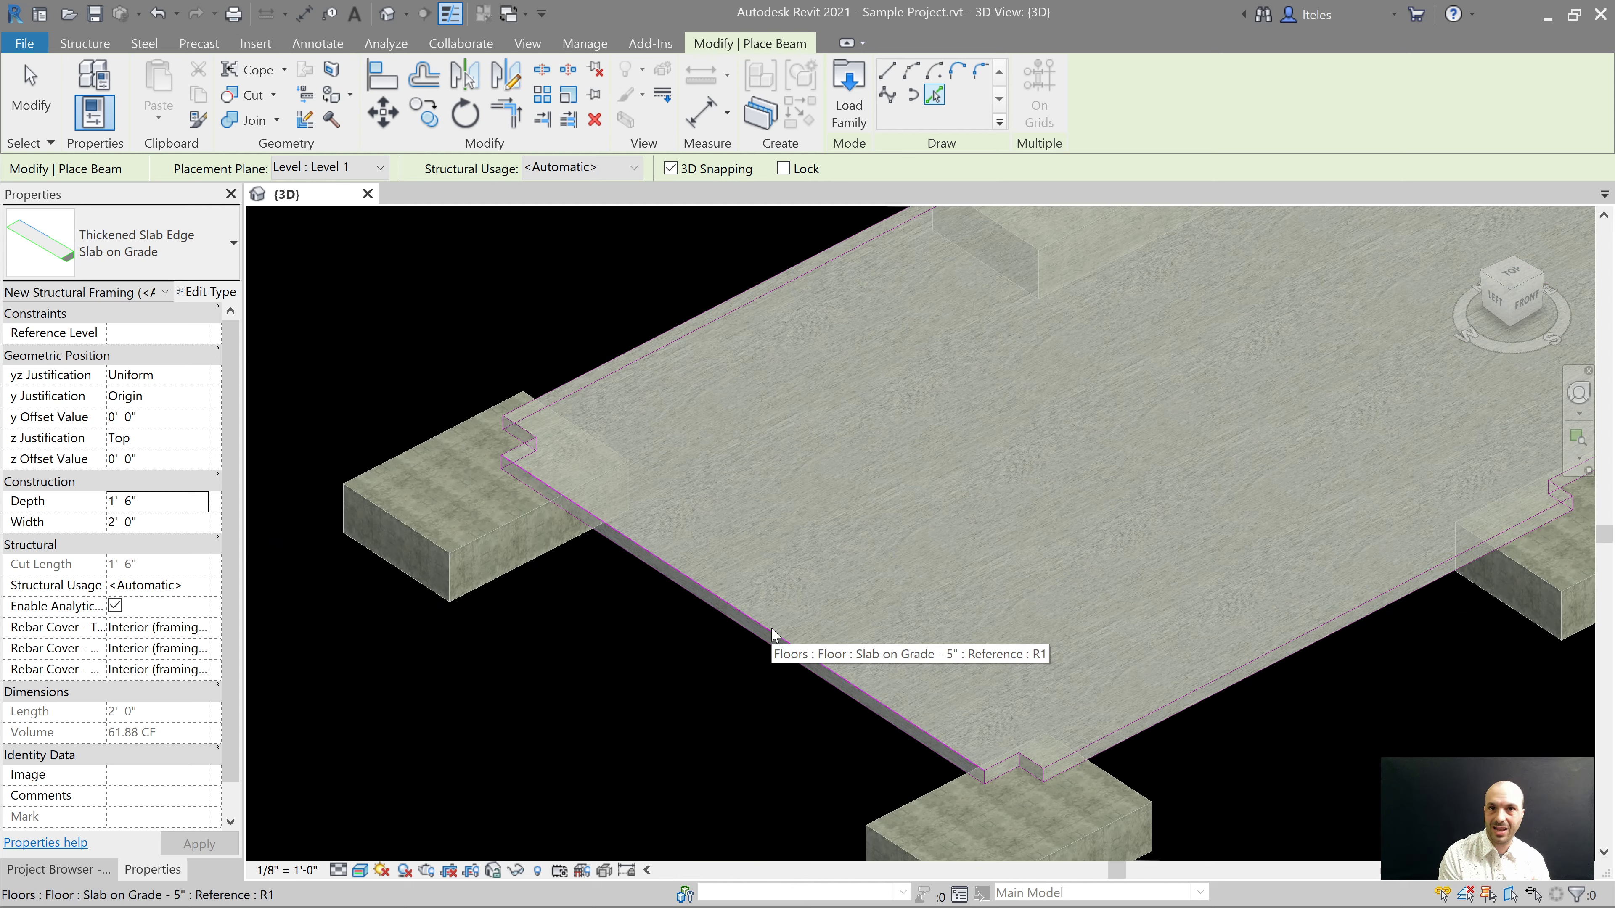
pyautogui.click(193, 509)
pyautogui.write('1\' 0"')
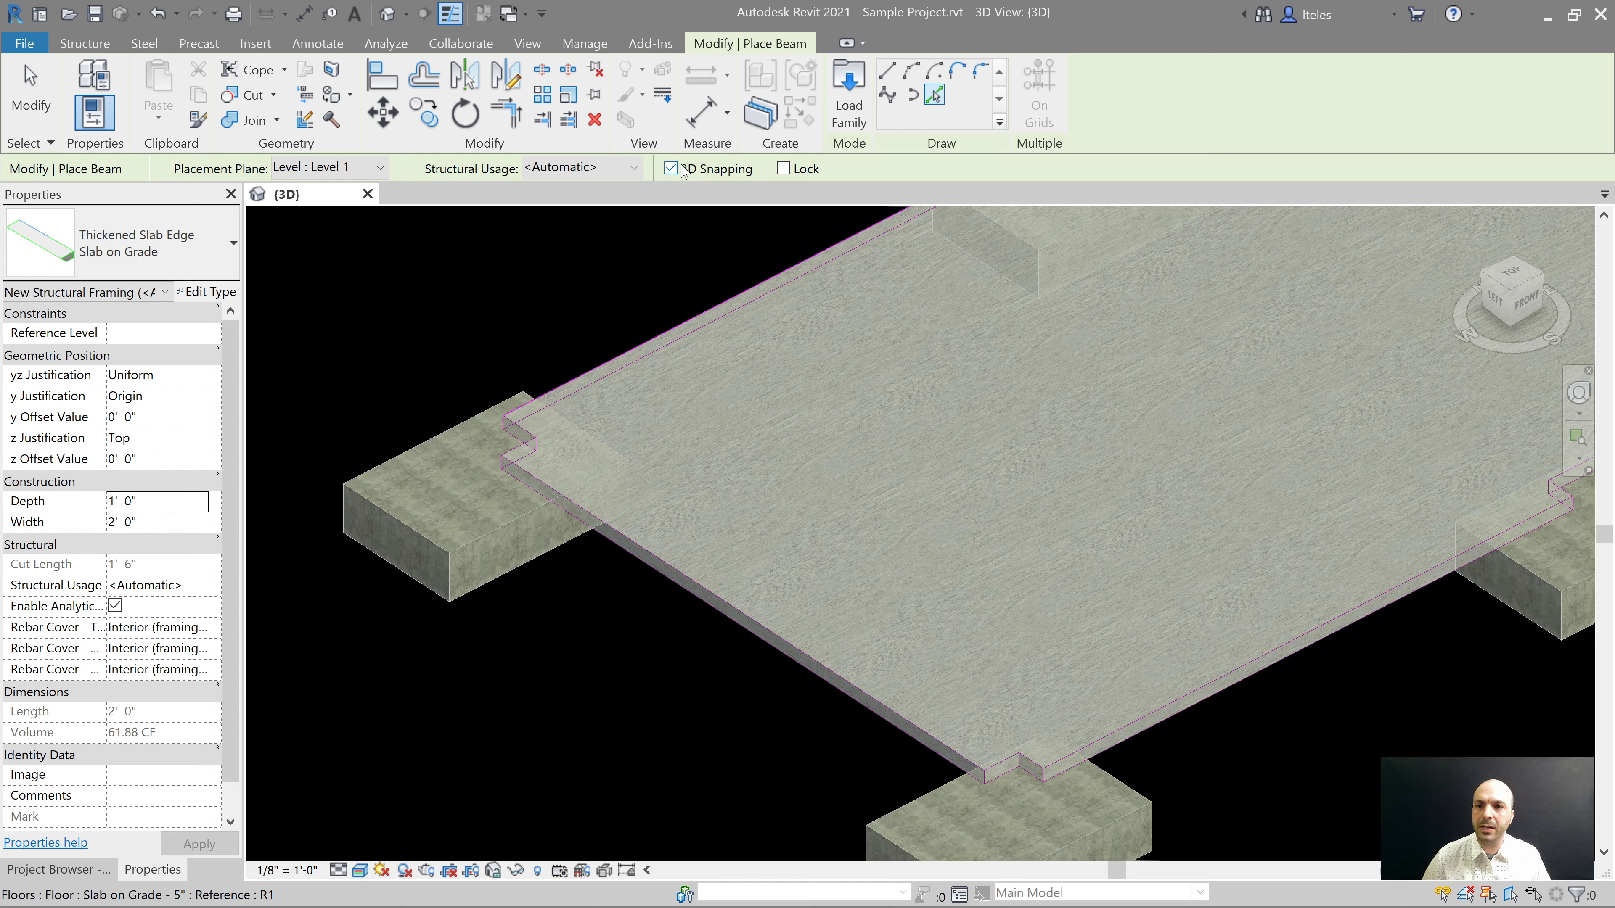
pyautogui.click(712, 594)
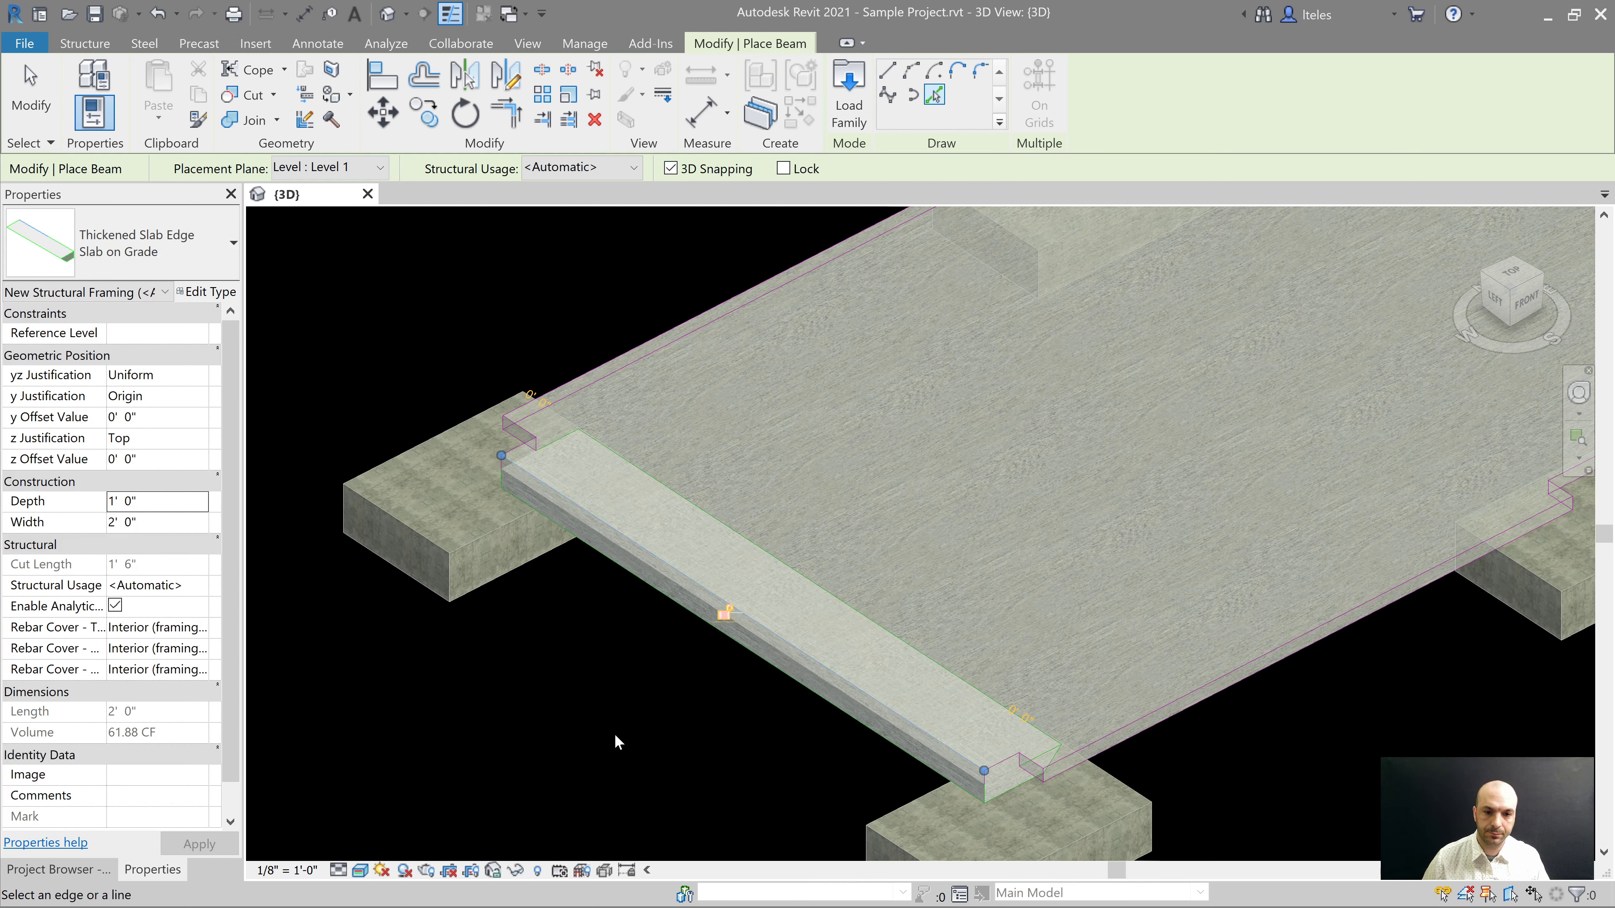
pyautogui.moveTo(638, 749); pyautogui.dragTo(584, 630, button='middle')
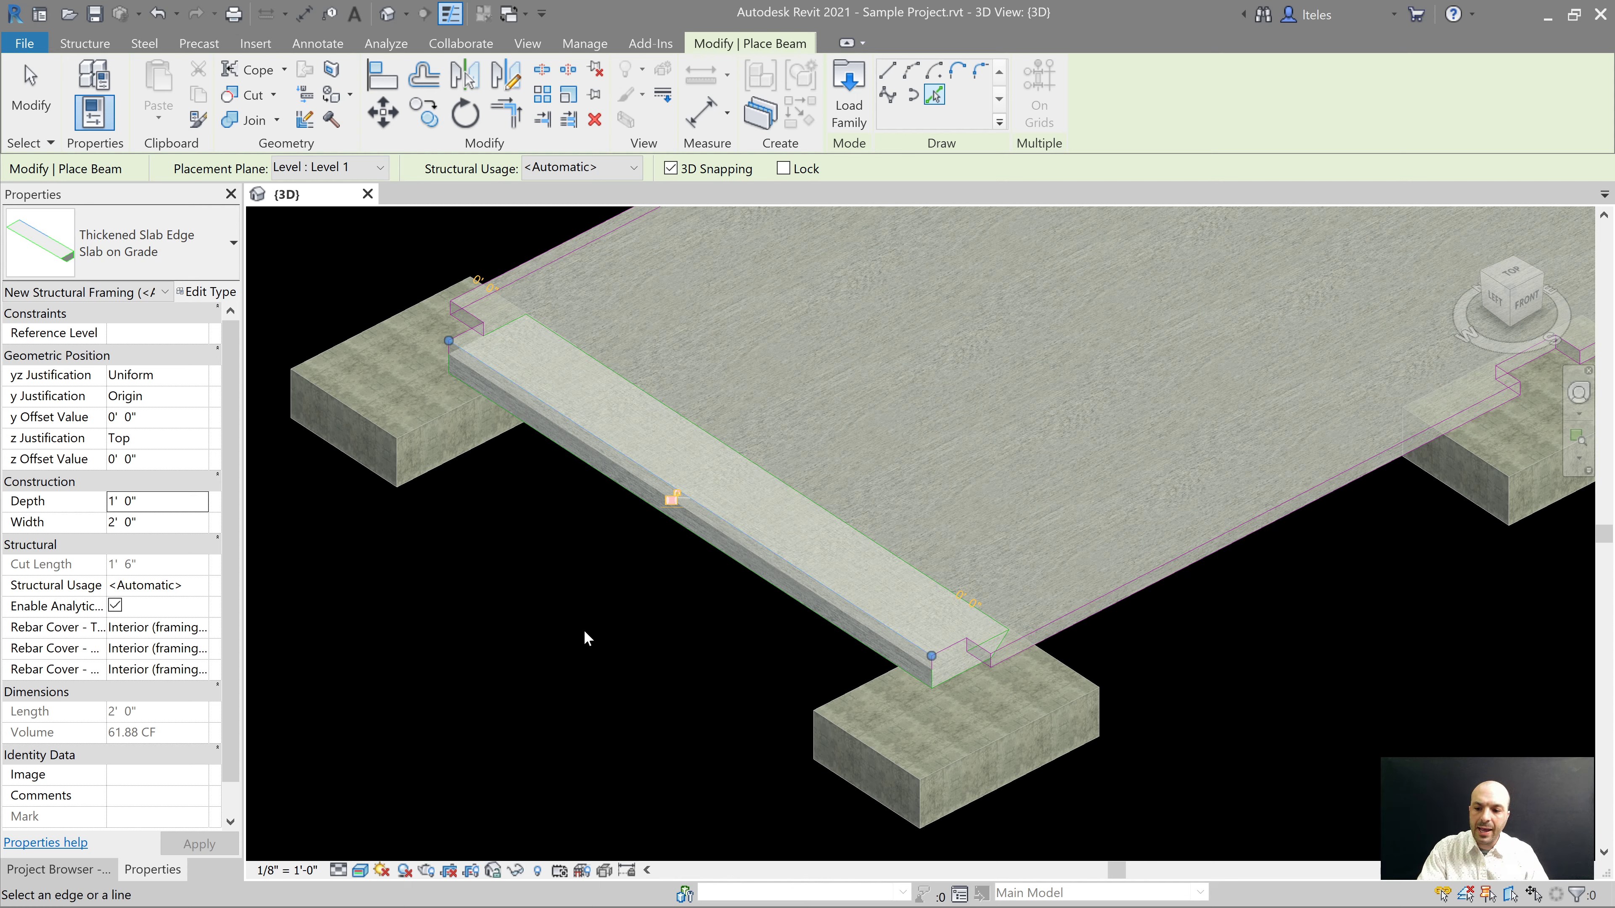
pyautogui.press('Escape')
pyautogui.press('Escape')
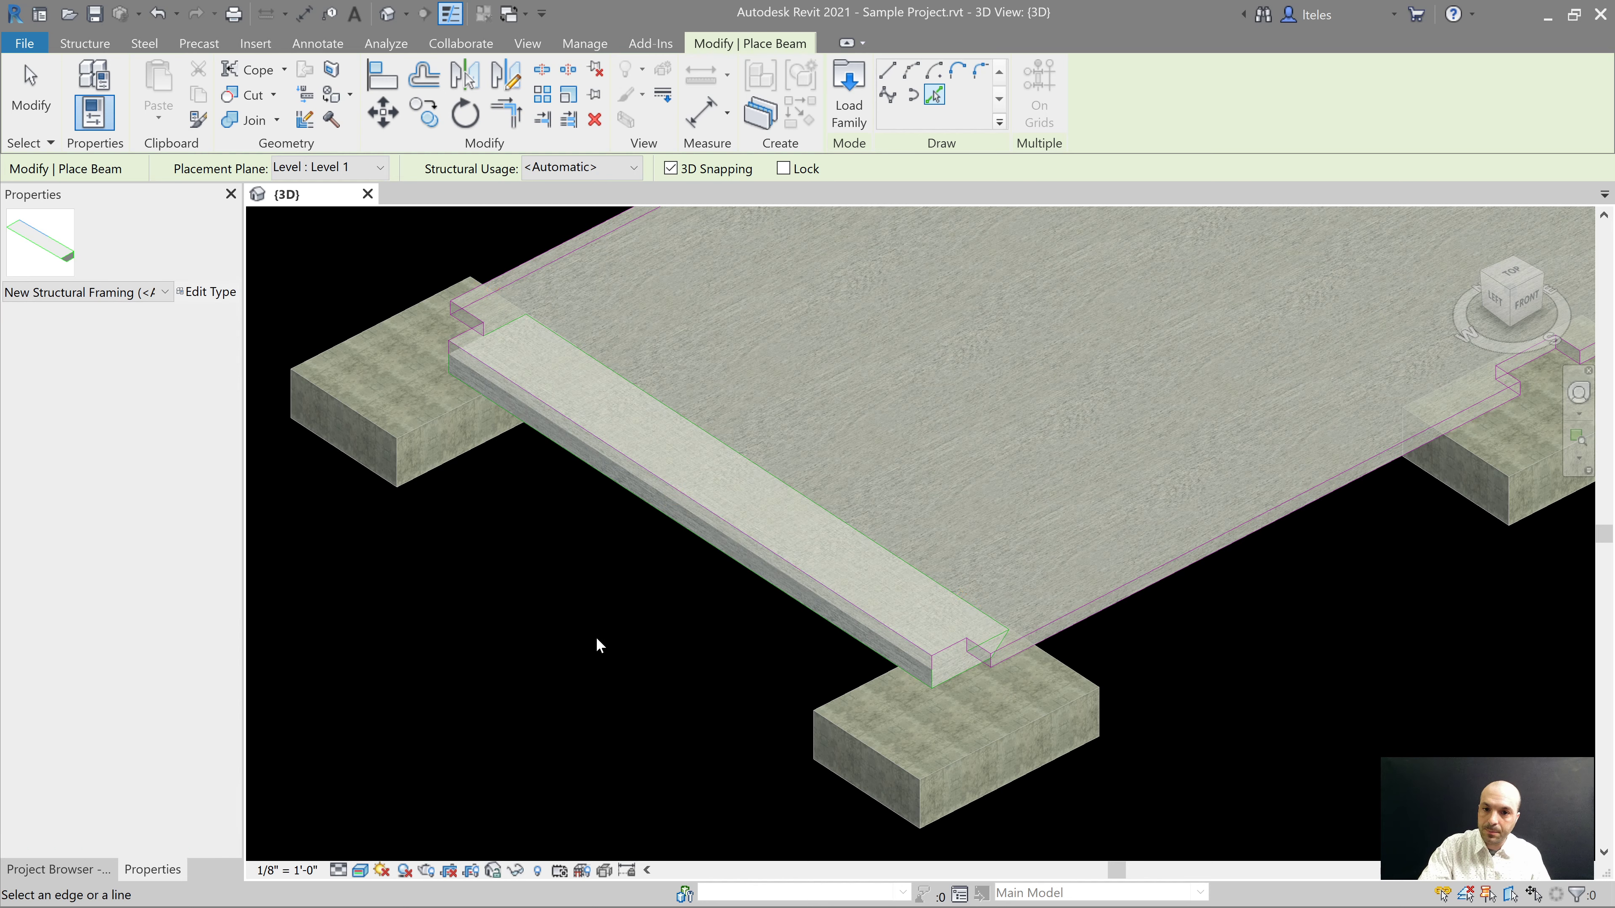
pyautogui.click(674, 534)
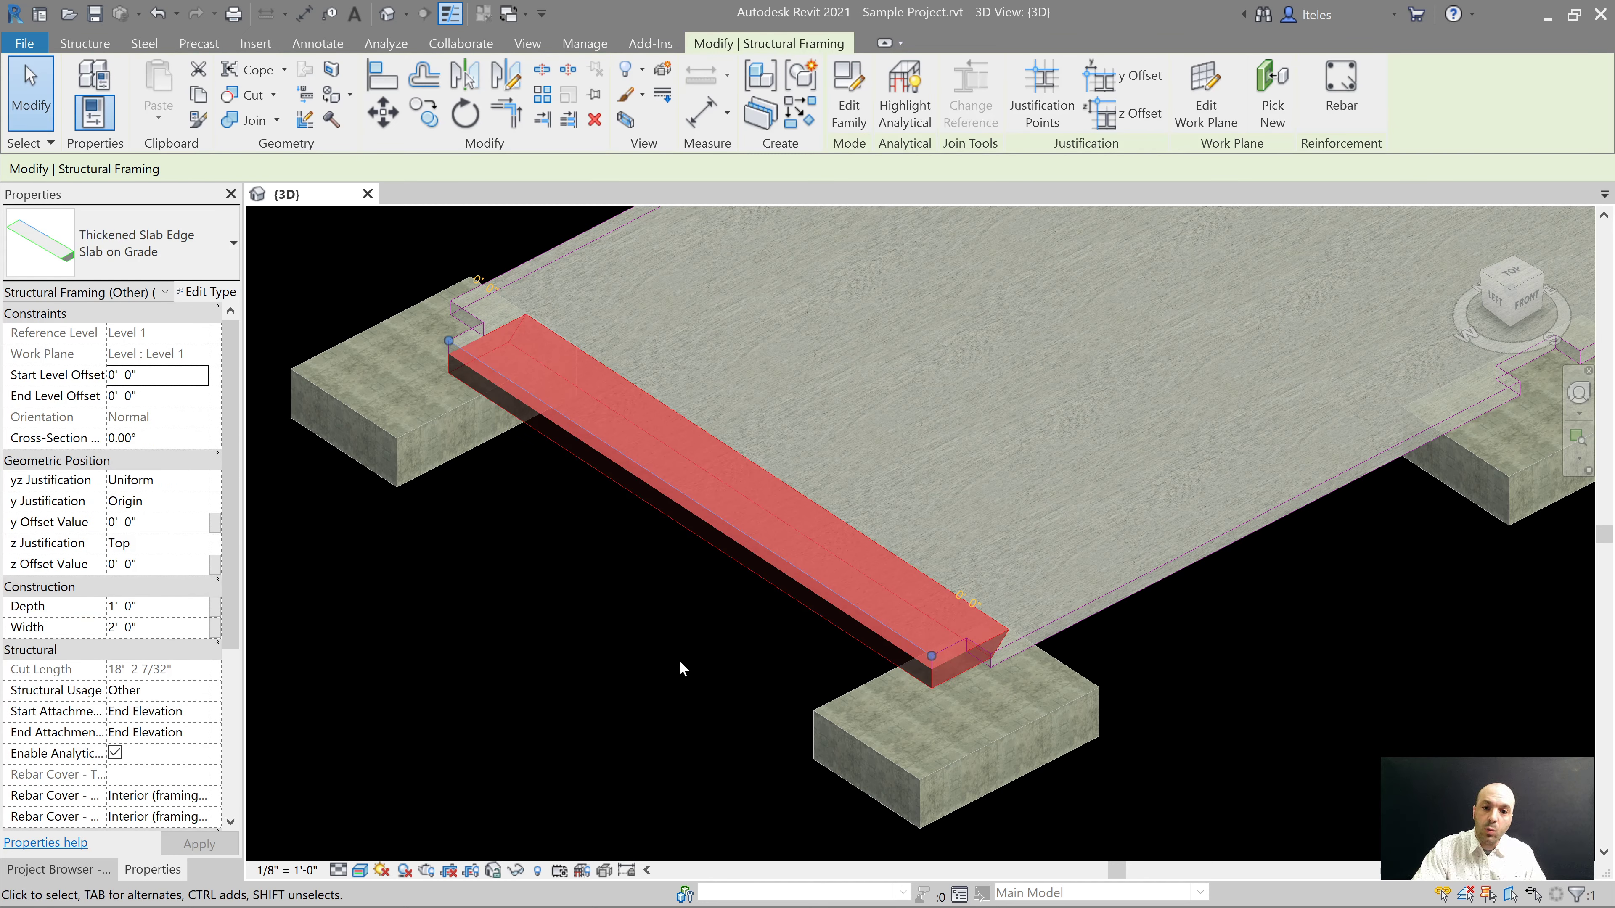
pyautogui.keyDown('shift'); pyautogui.moveTo(680, 662); pyautogui.dragTo(654, 390, button='middle'); pyautogui.keyUp('shift')
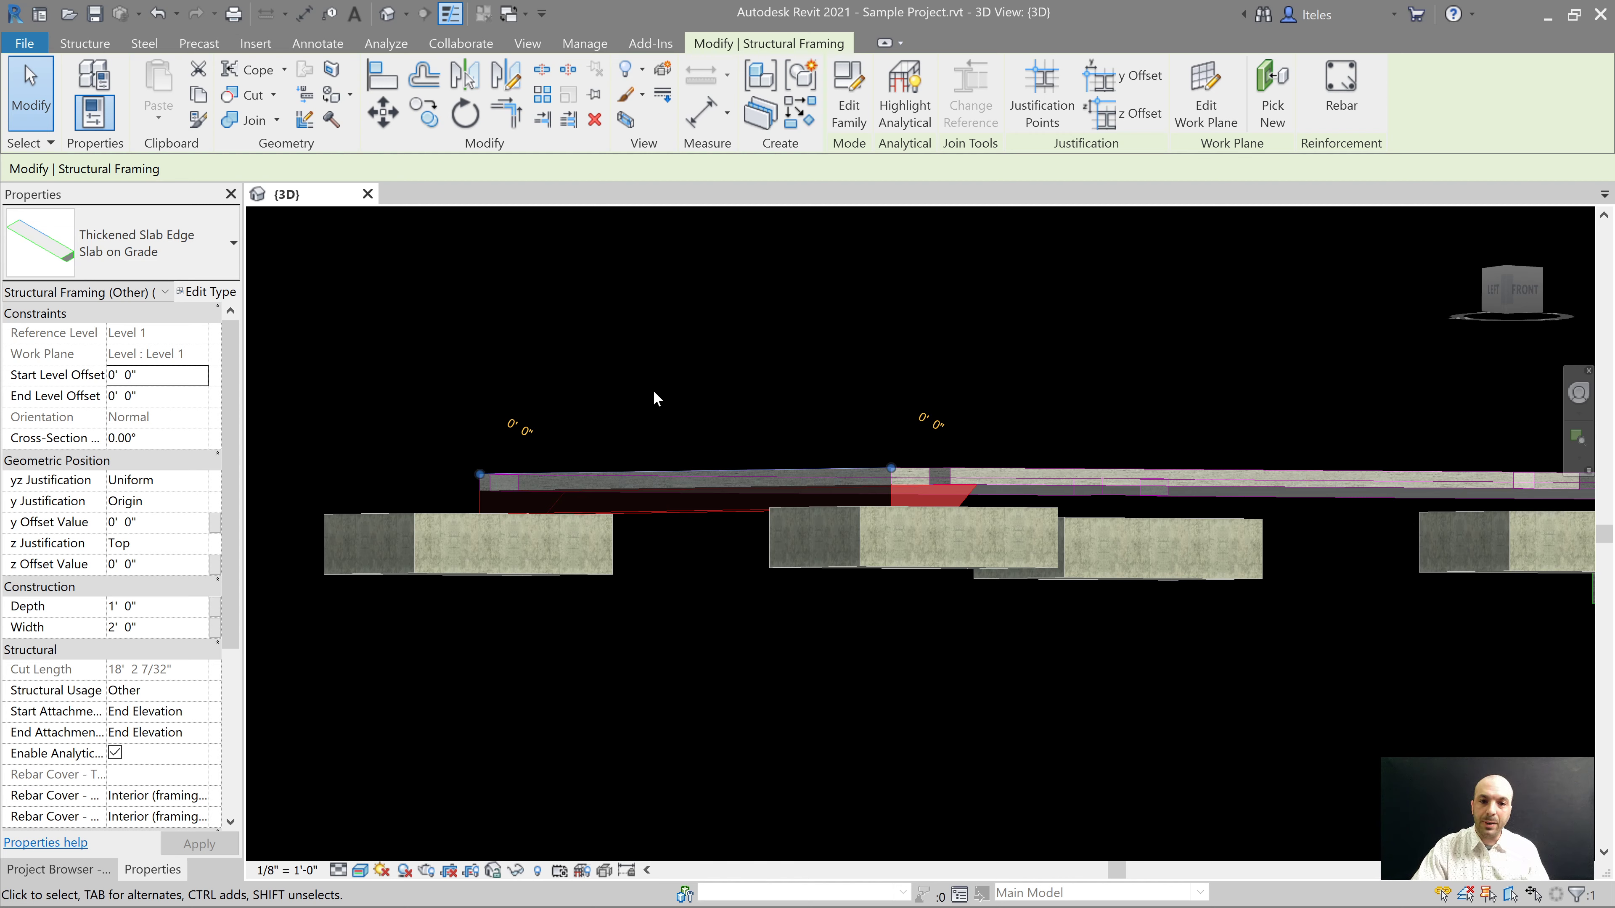
pyautogui.press('h')
pyautogui.press('i')
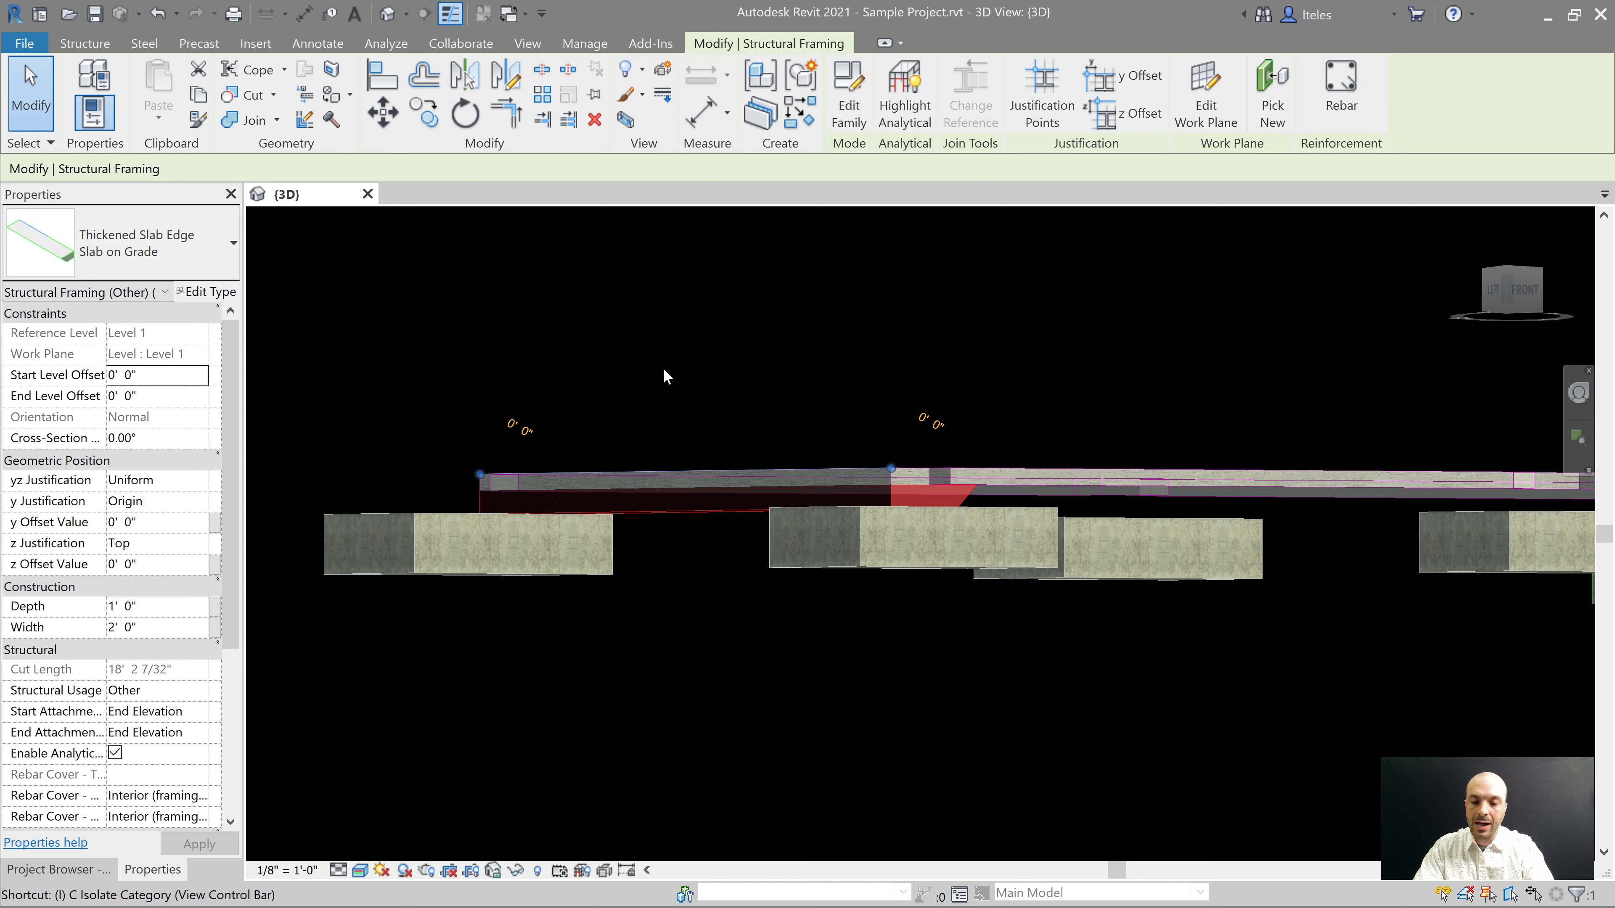
pyautogui.moveTo(663, 371)
pyautogui.keyDown('shift'); pyautogui.mouseDown(button='middle')
pyautogui.moveTo(685, 363)
pyautogui.moveTo(662, 368)
pyautogui.mouseUp(button='middle'); pyautogui.keyUp('shift')
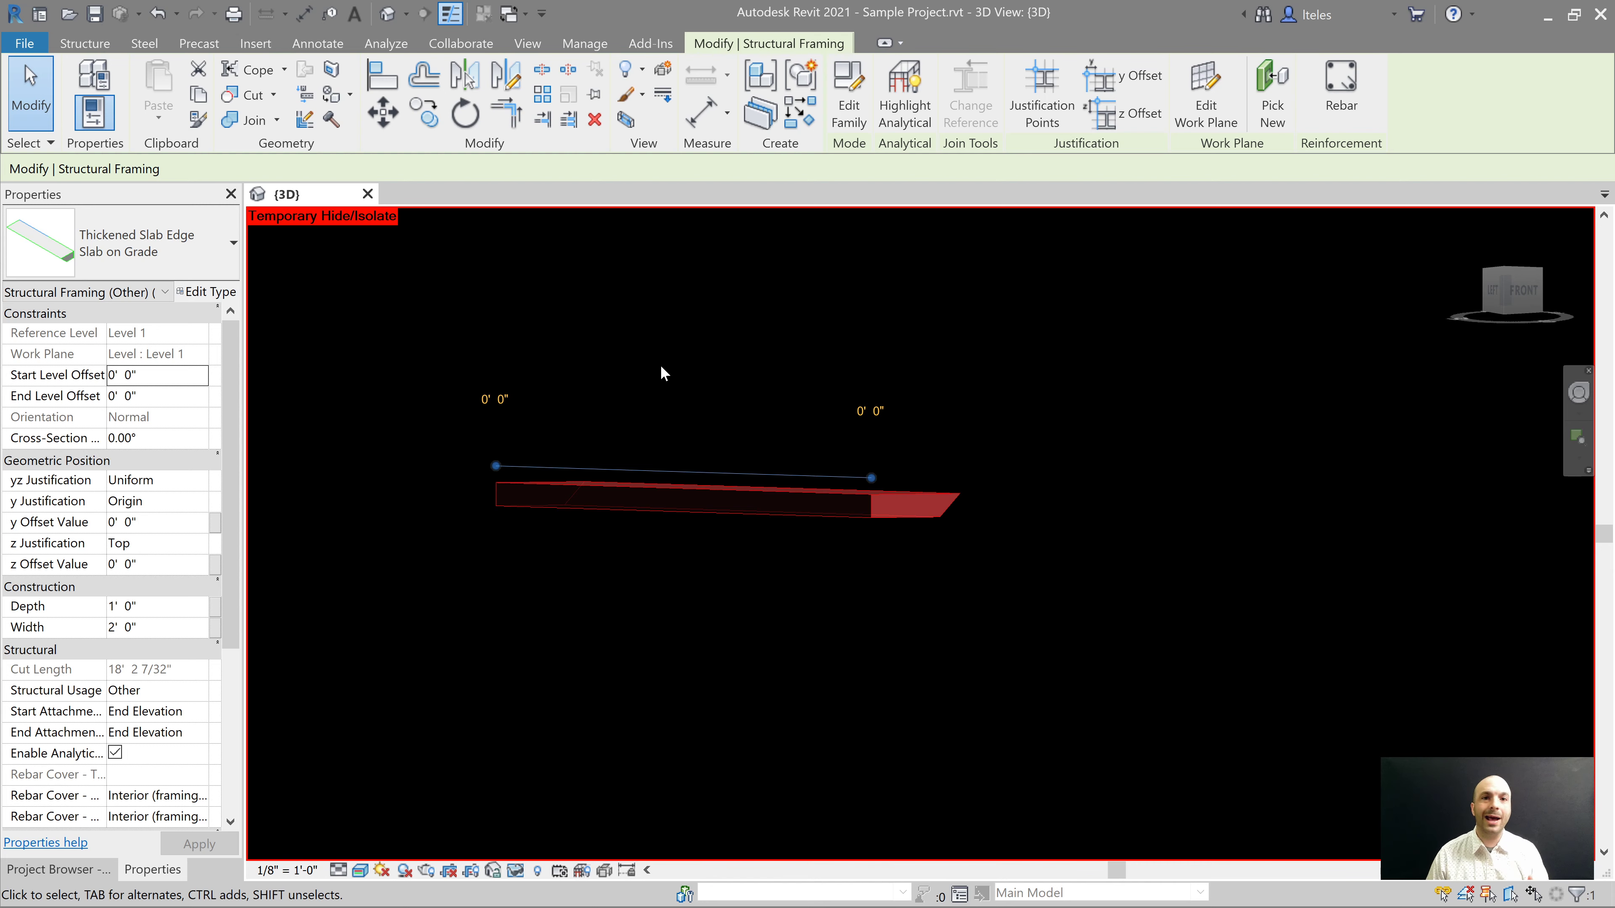
pyautogui.press('Escape')
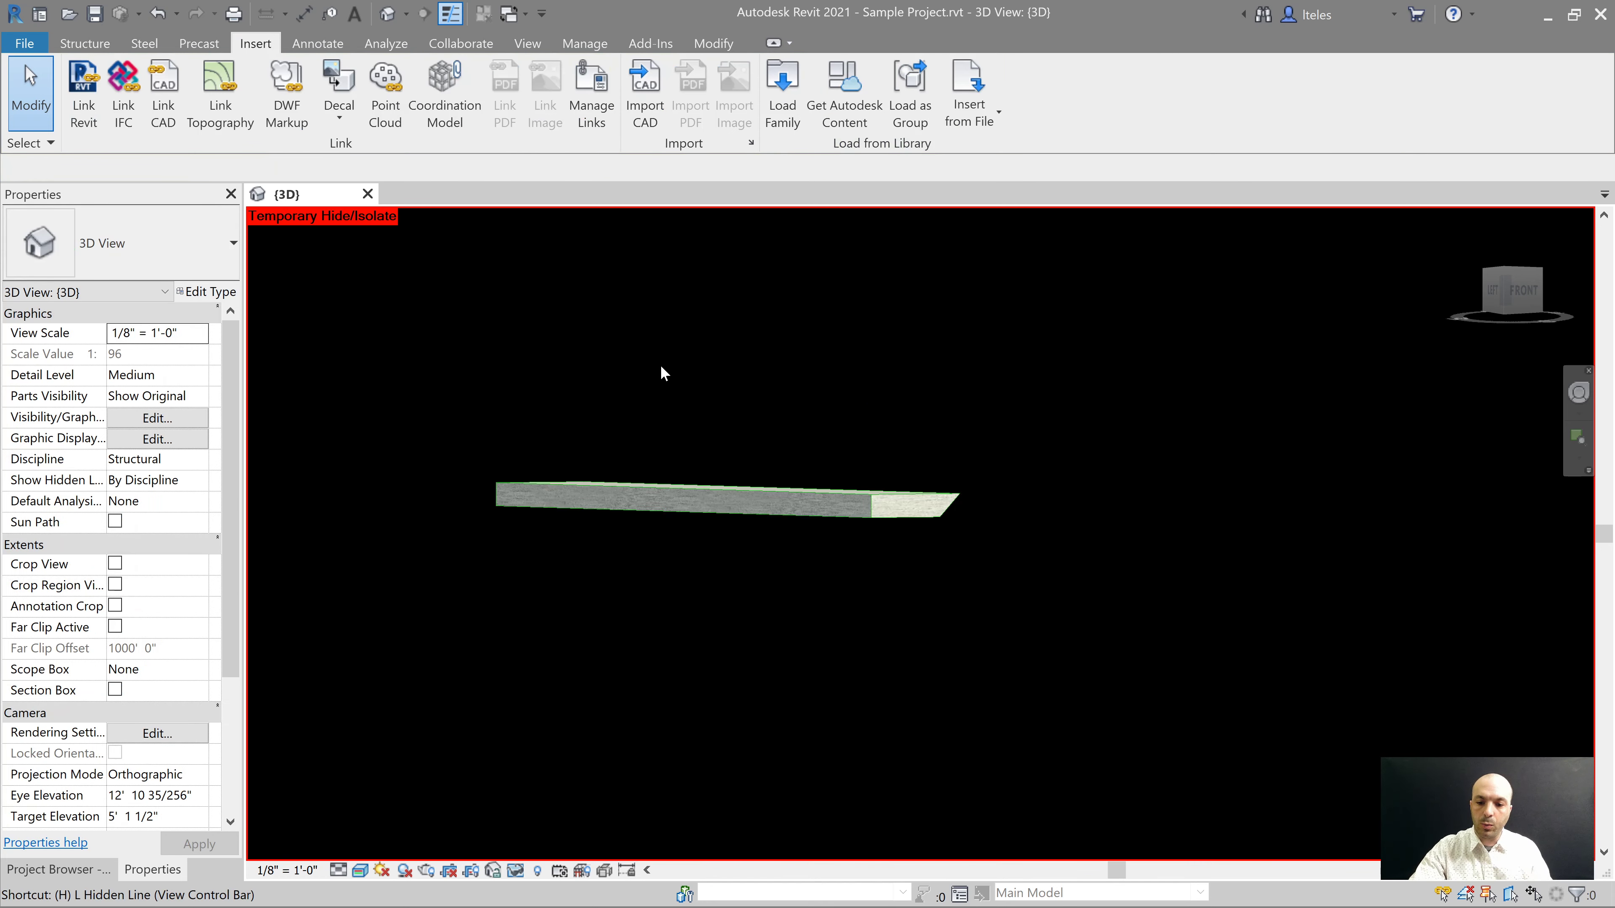
pyautogui.press('h')
pyautogui.press('r')
pyautogui.keyDown('shift'); pyautogui.moveTo(661, 367); pyautogui.dragTo(674, 553, button='middle'); pyautogui.keyUp('shift')
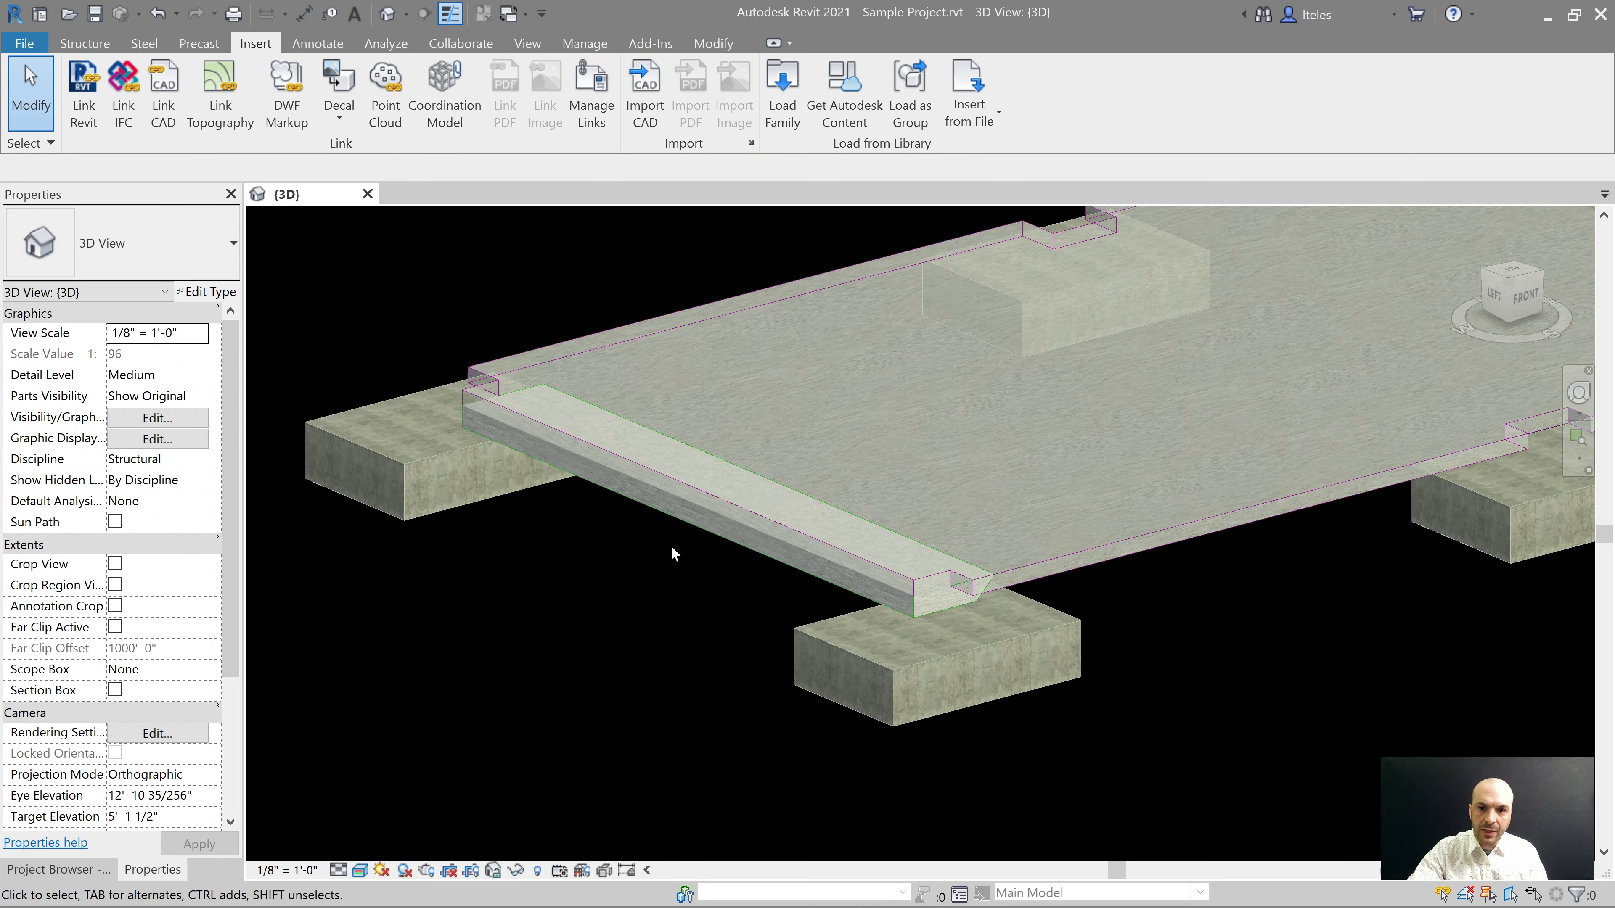
# Step: Select the thickened slab edge beam and the slab to check them, then clear the selection
pyautogui.click(598, 592)
pyautogui.keyDown('shift'); pyautogui.moveTo(1099, 692); pyautogui.dragTo(1106, 723, button='middle'); pyautogui.keyUp('shift')
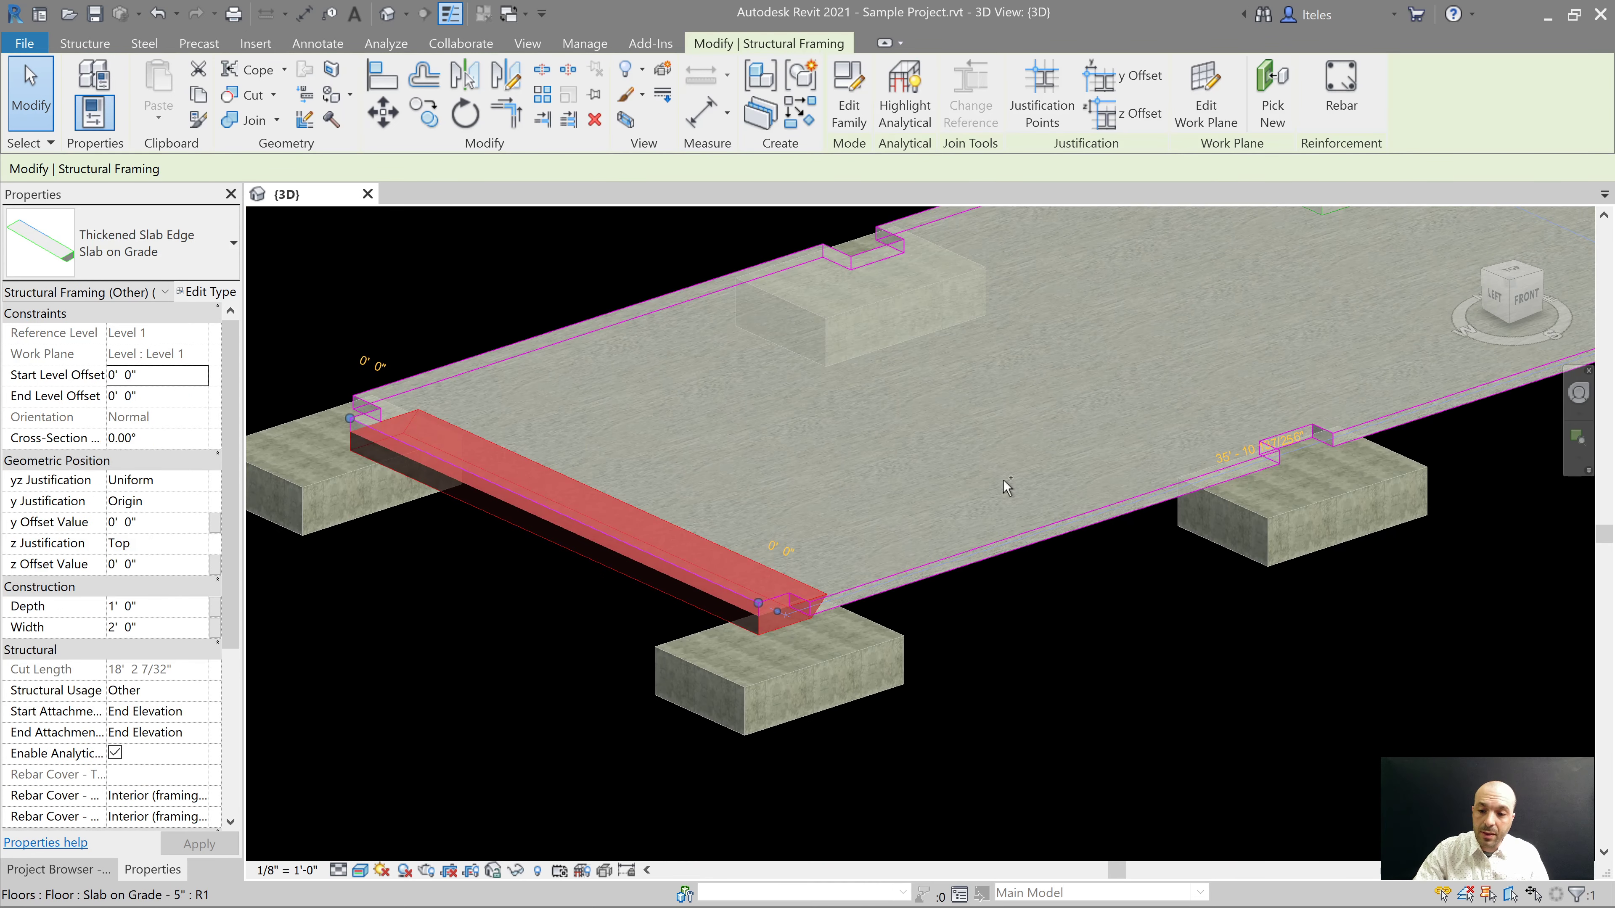
pyautogui.keyDown('ctrl'); pyautogui.click(1004, 480); pyautogui.keyUp('ctrl')
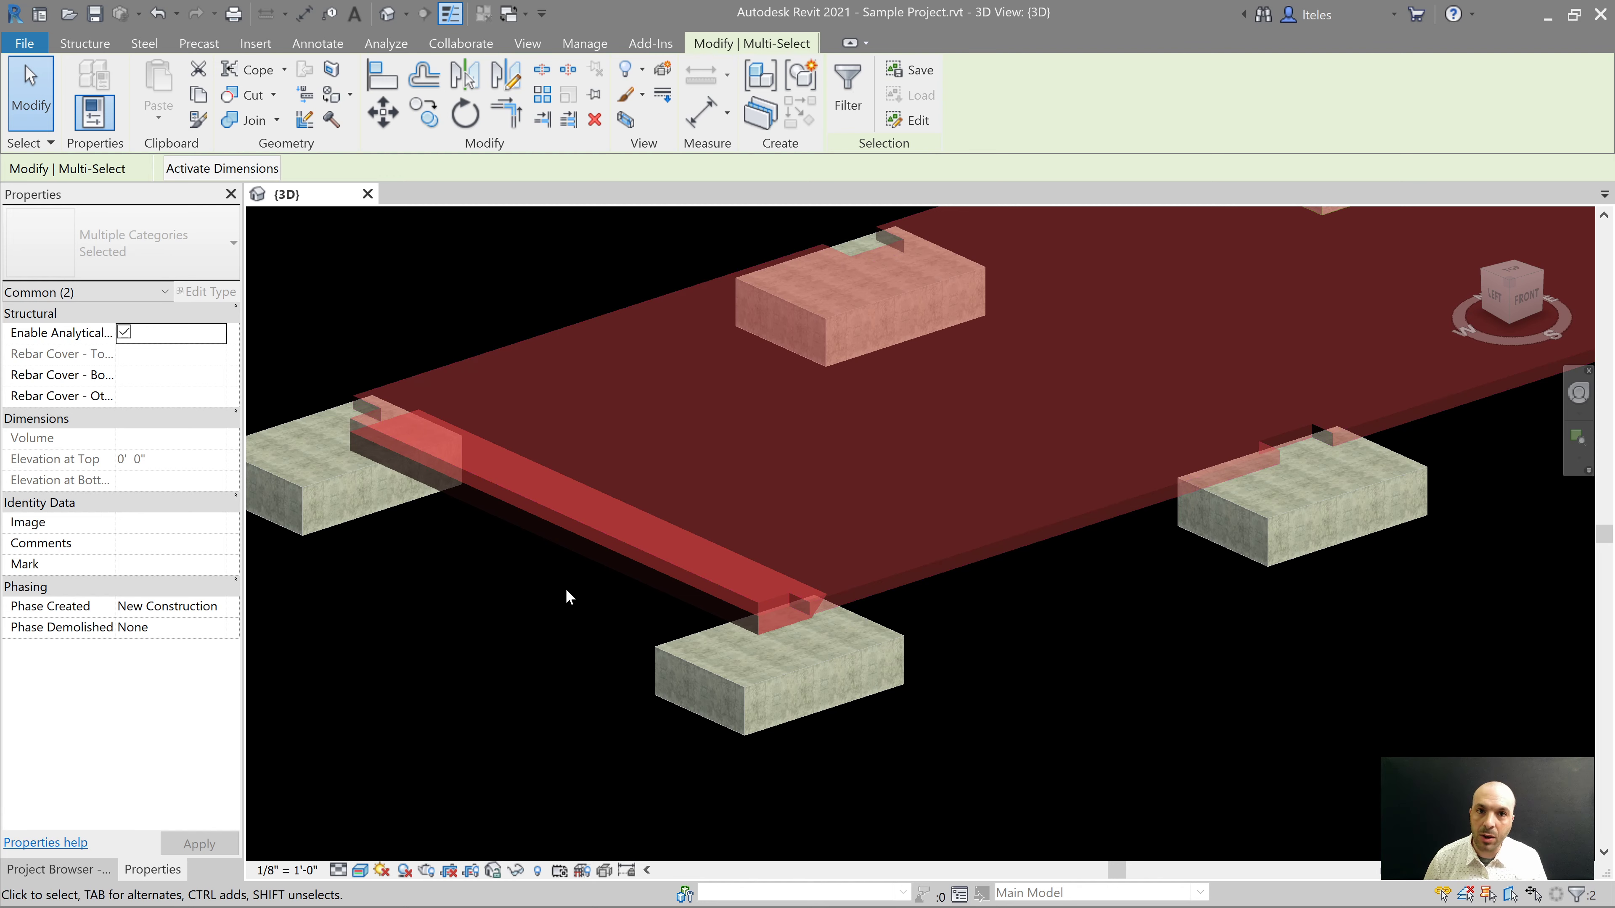
pyautogui.click(549, 615)
pyautogui.moveTo(549, 614); pyautogui.dragTo(588, 649, button='middle')
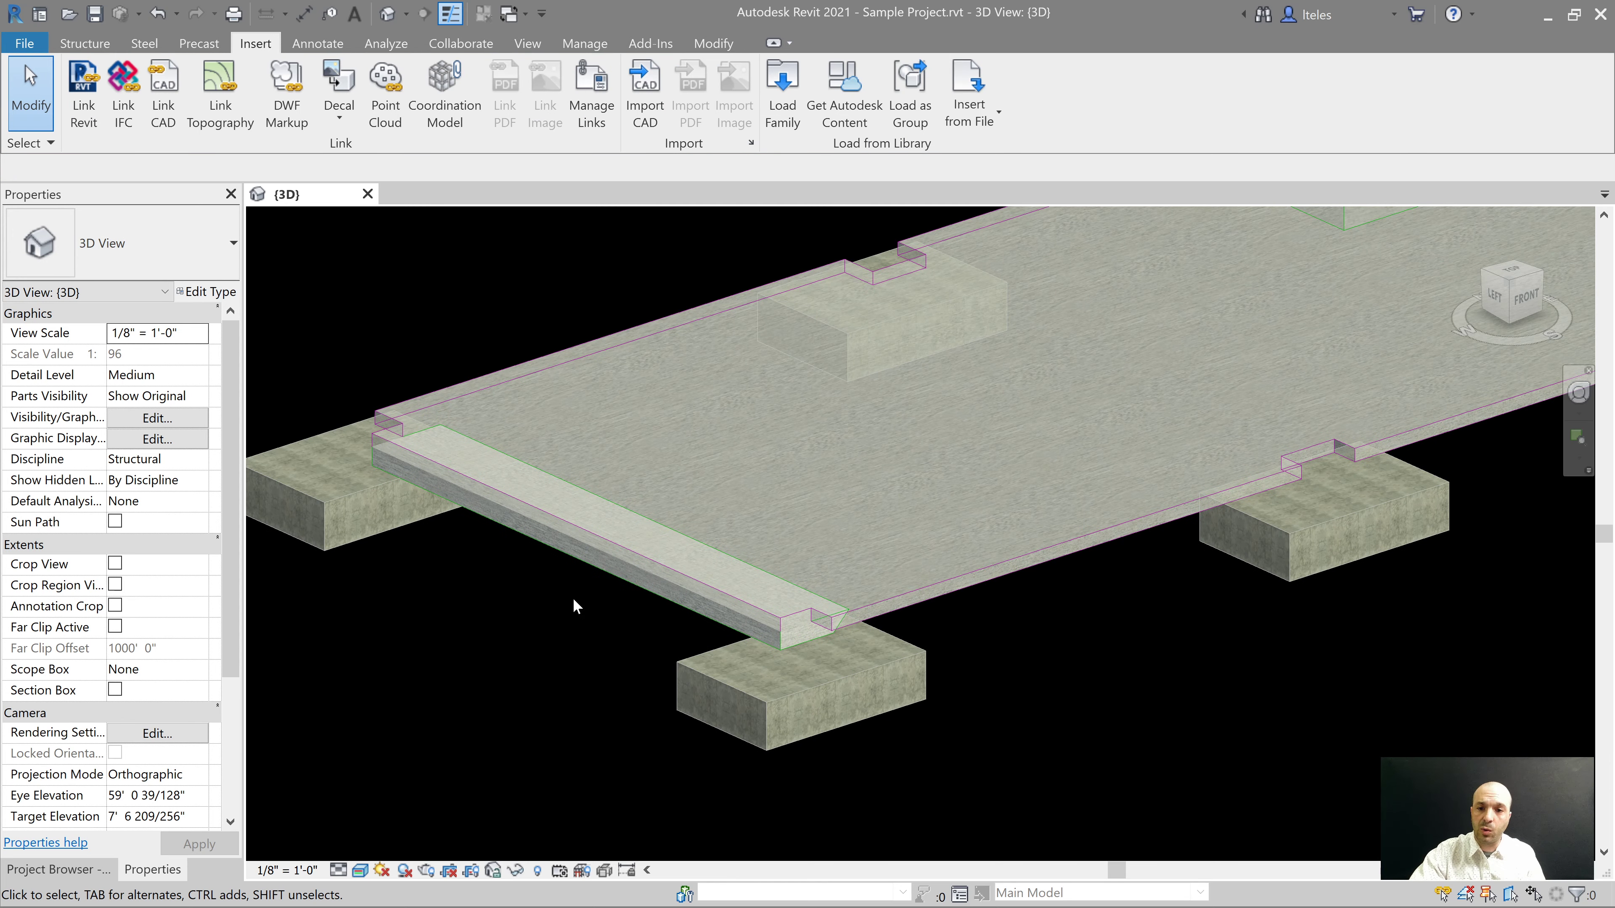
# Step: Use Create Similar with Pick Lines to add a thickened edge along the adjacent slab edge
pyautogui.click(593, 568)
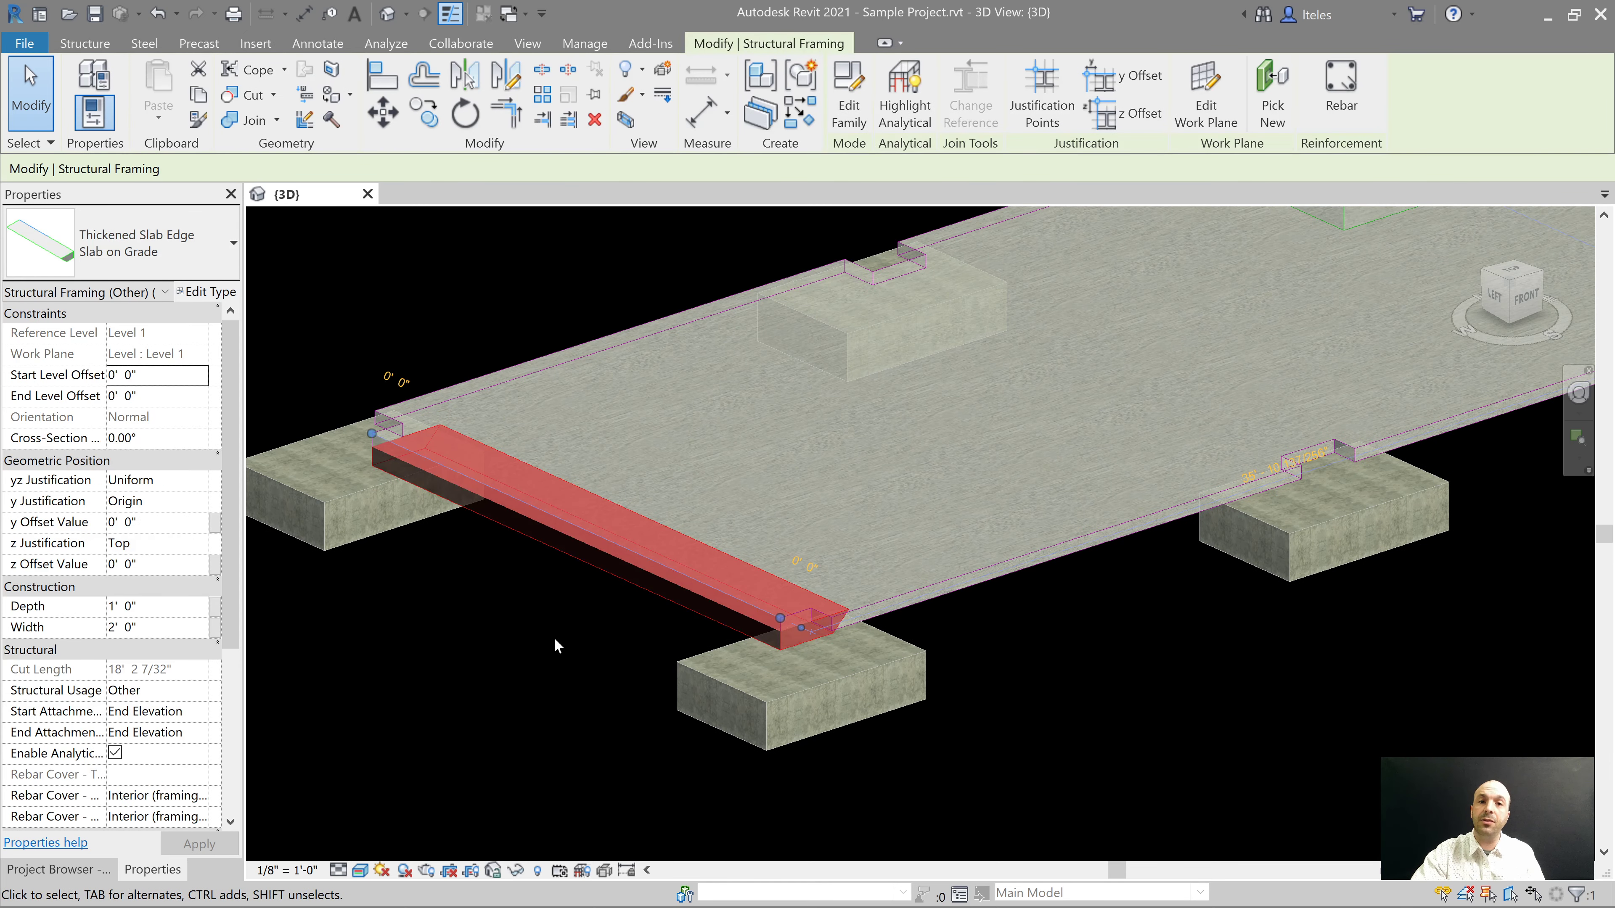
pyautogui.rightClick(573, 559)
pyautogui.click(635, 263)
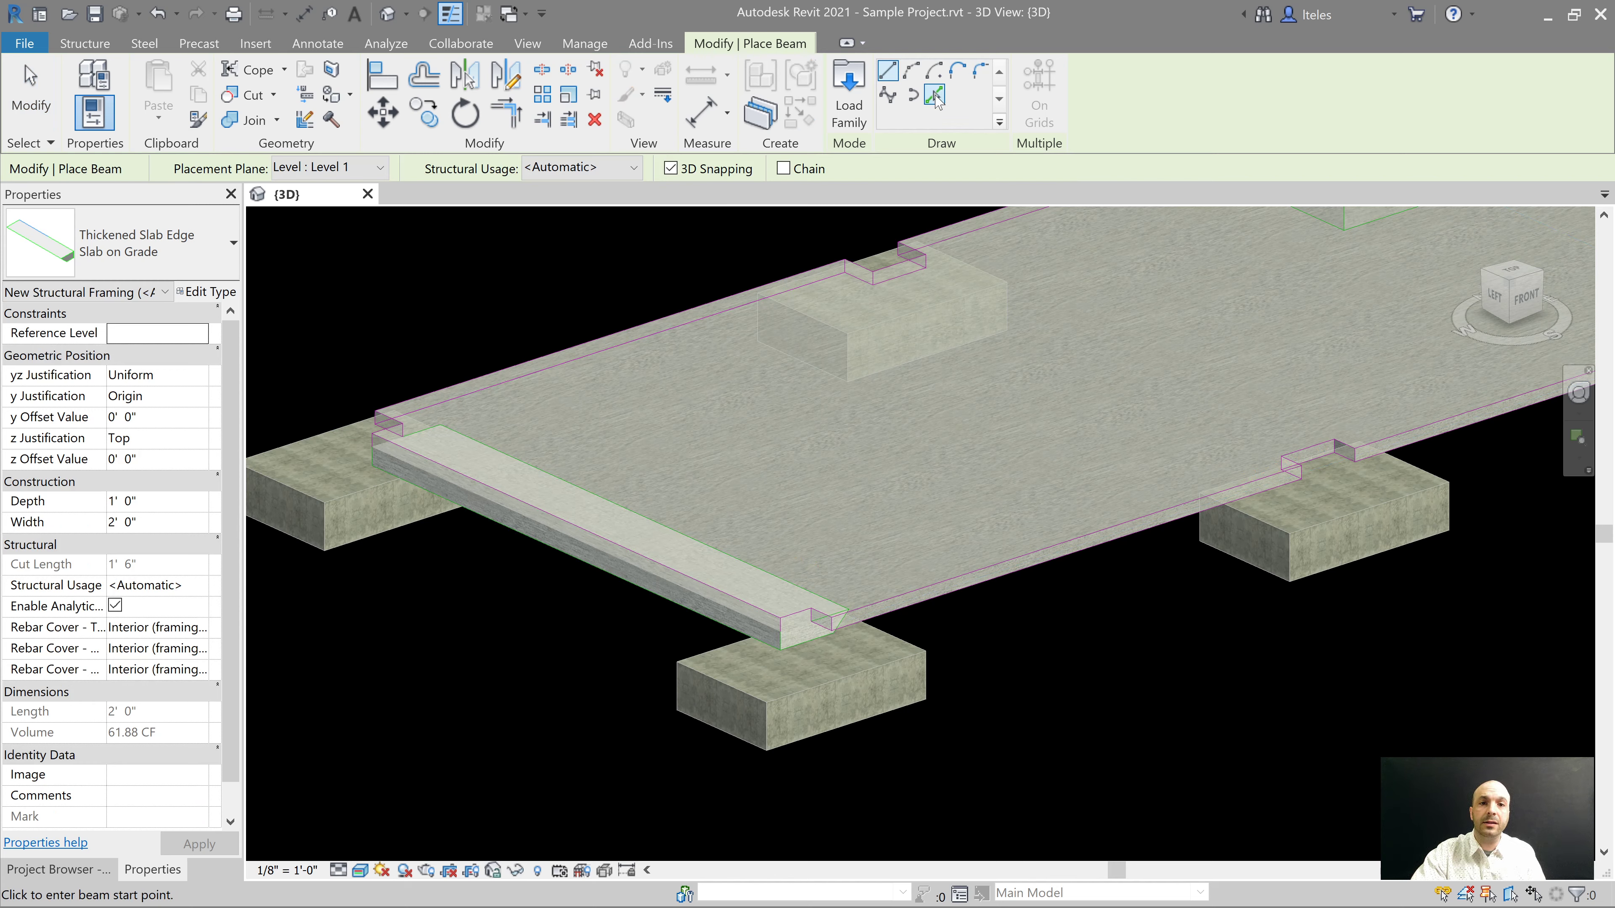
pyautogui.click(934, 96)
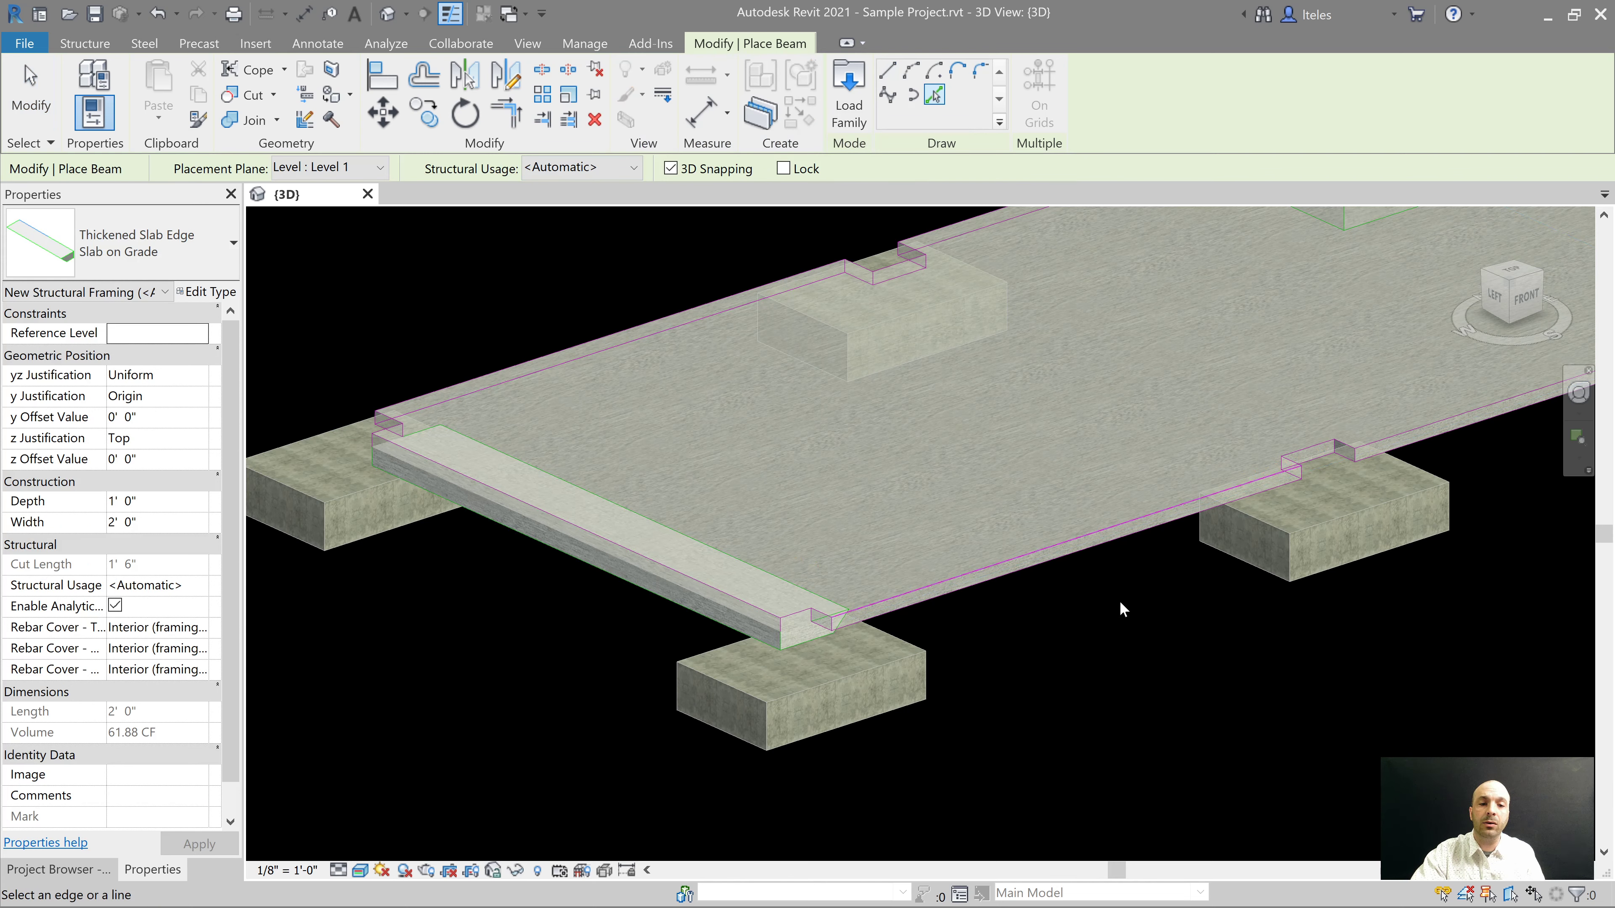
pyautogui.click(1108, 538)
pyautogui.moveTo(1141, 689); pyautogui.dragTo(1094, 702, button='middle')
pyautogui.moveTo(897, 729); pyautogui.dragTo(928, 733, button='middle')
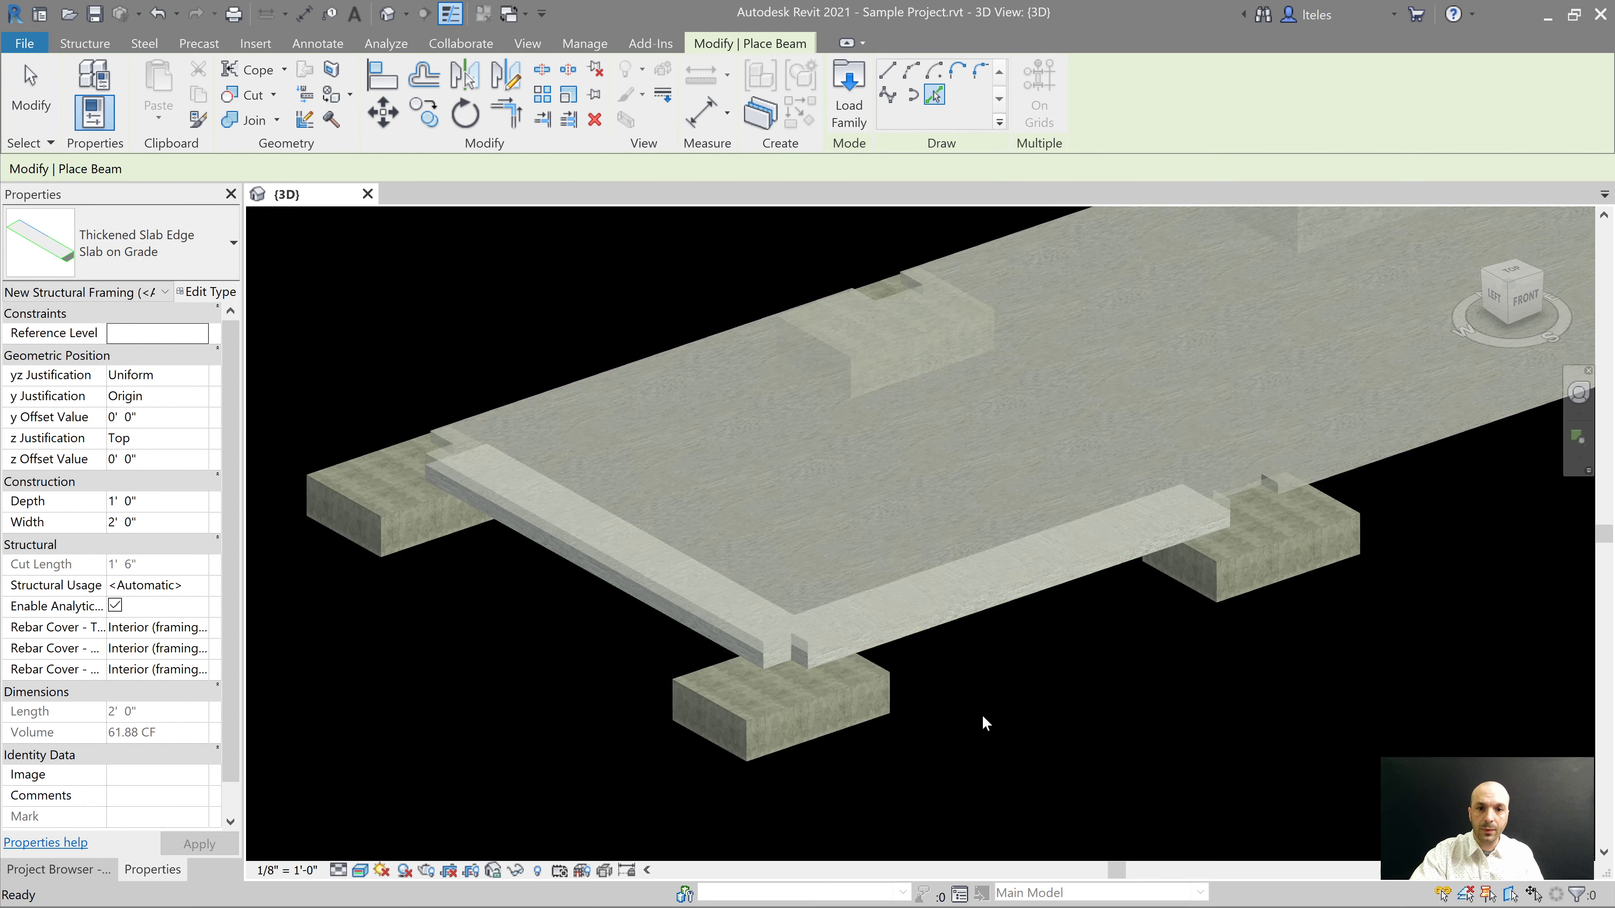
pyautogui.press('Escape')
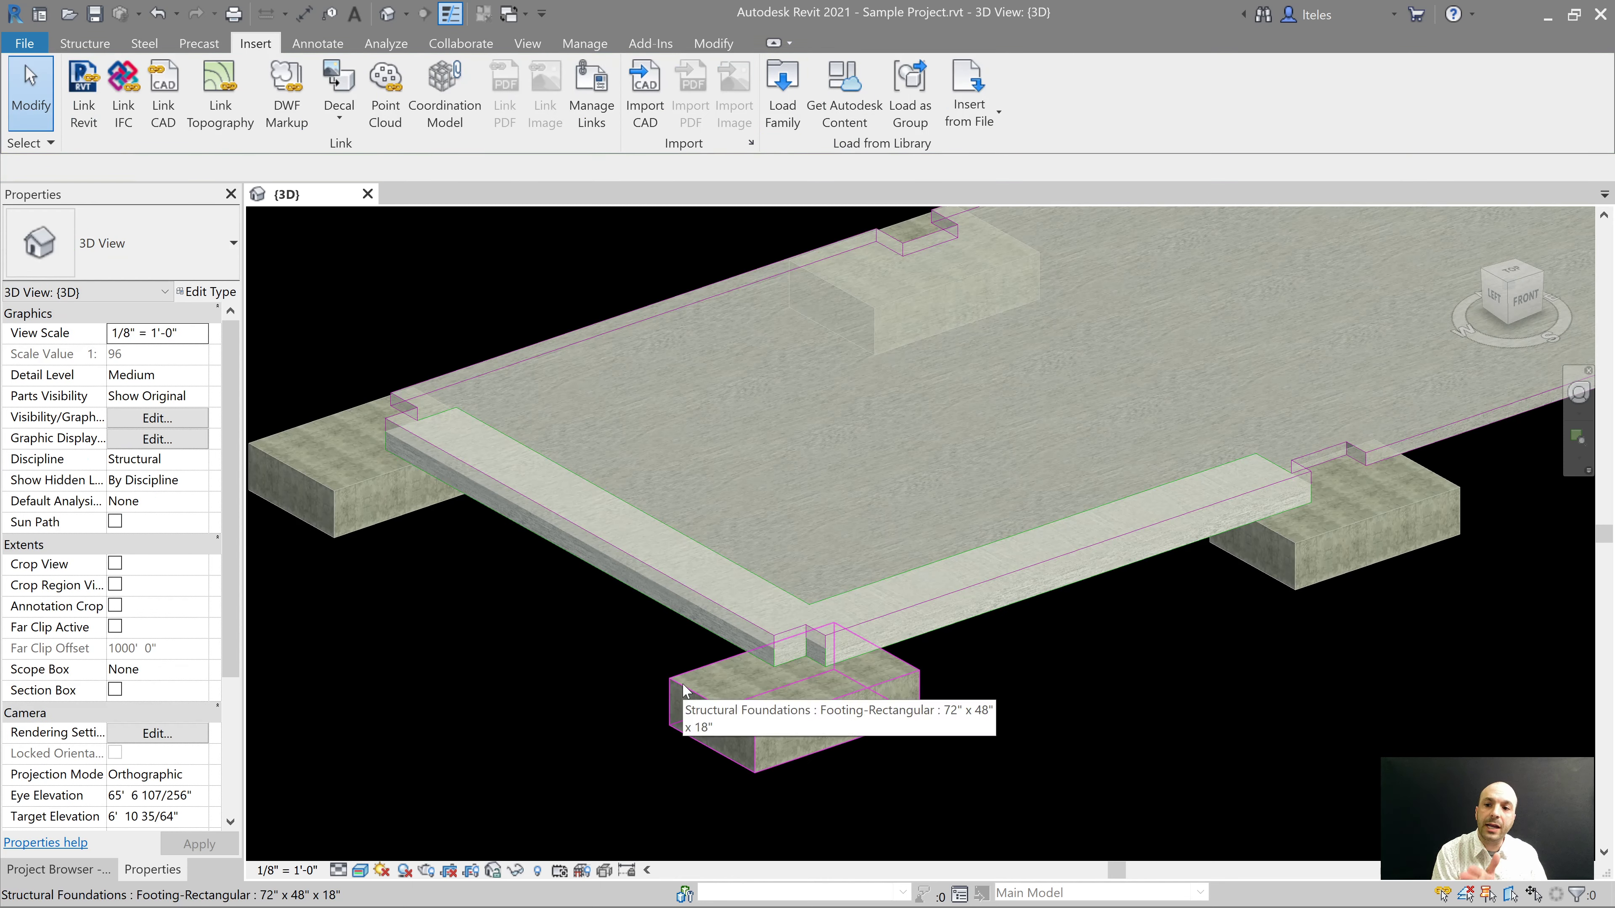
# Step: Find the GB1 - 18"x18" type under Structural Framing > Continuous Footing in the Project Browser
pyautogui.click(61, 870)
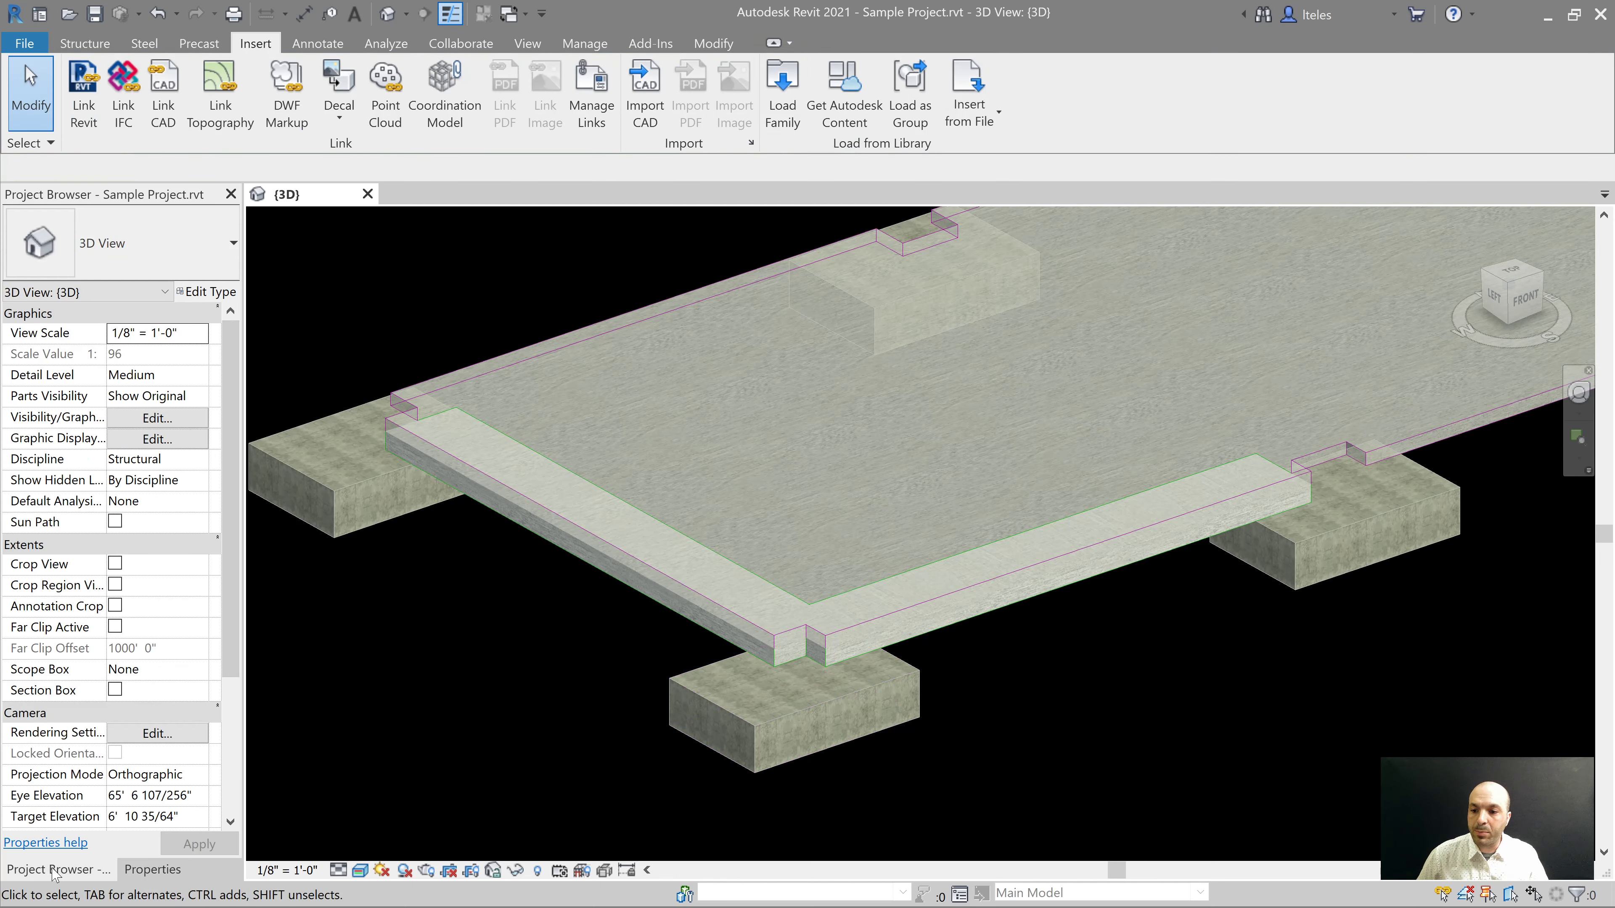
pyautogui.click(129, 589)
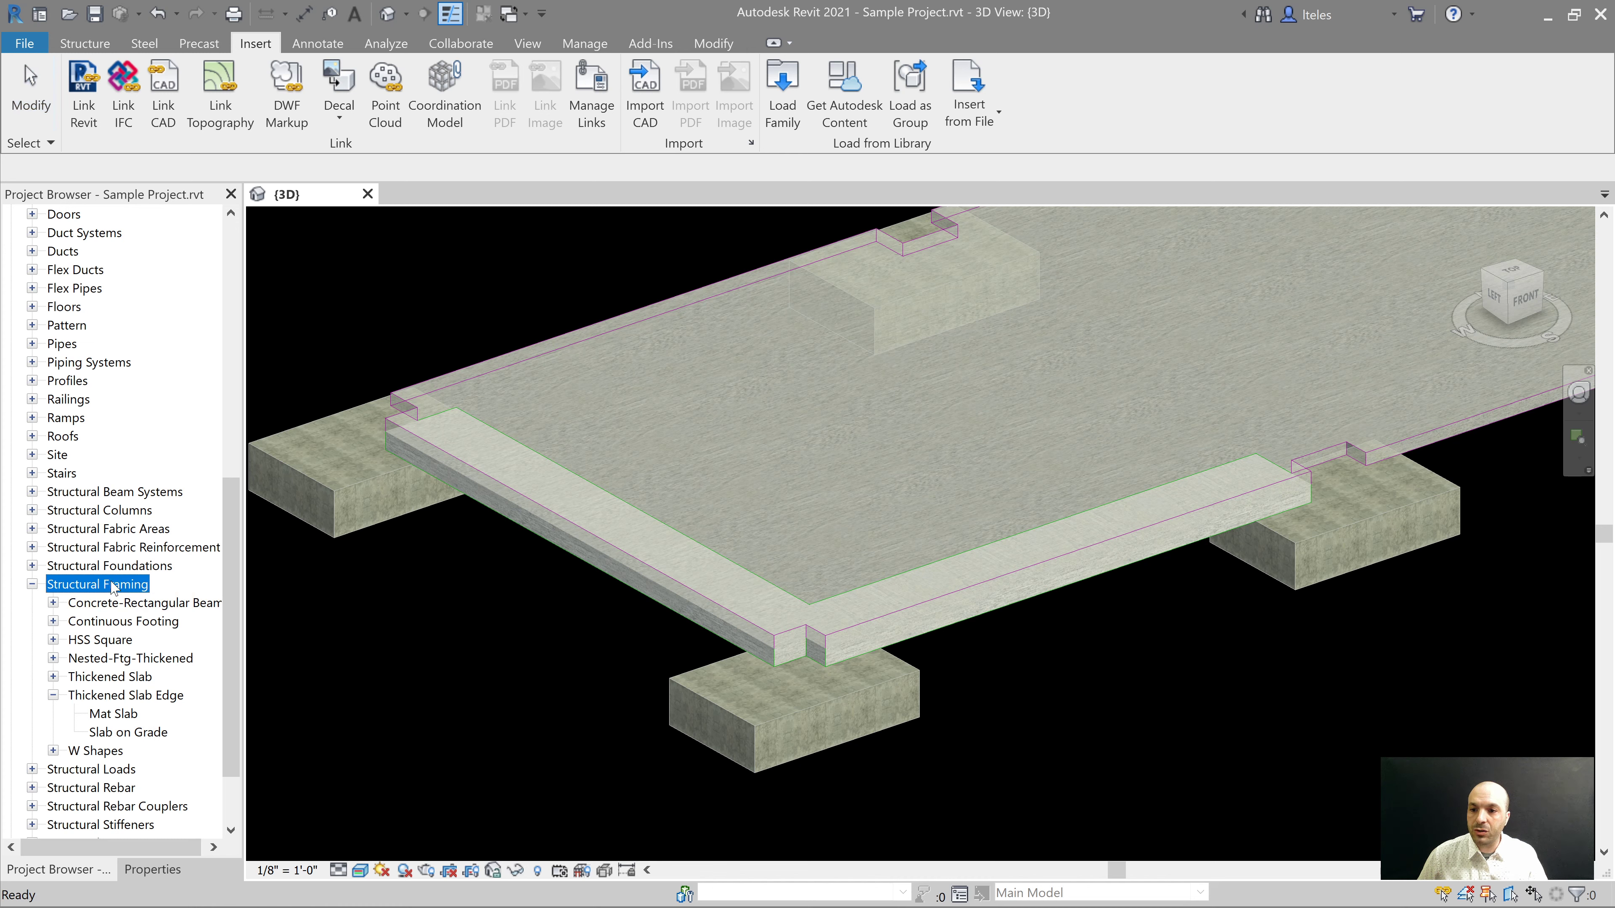
pyautogui.click(112, 623)
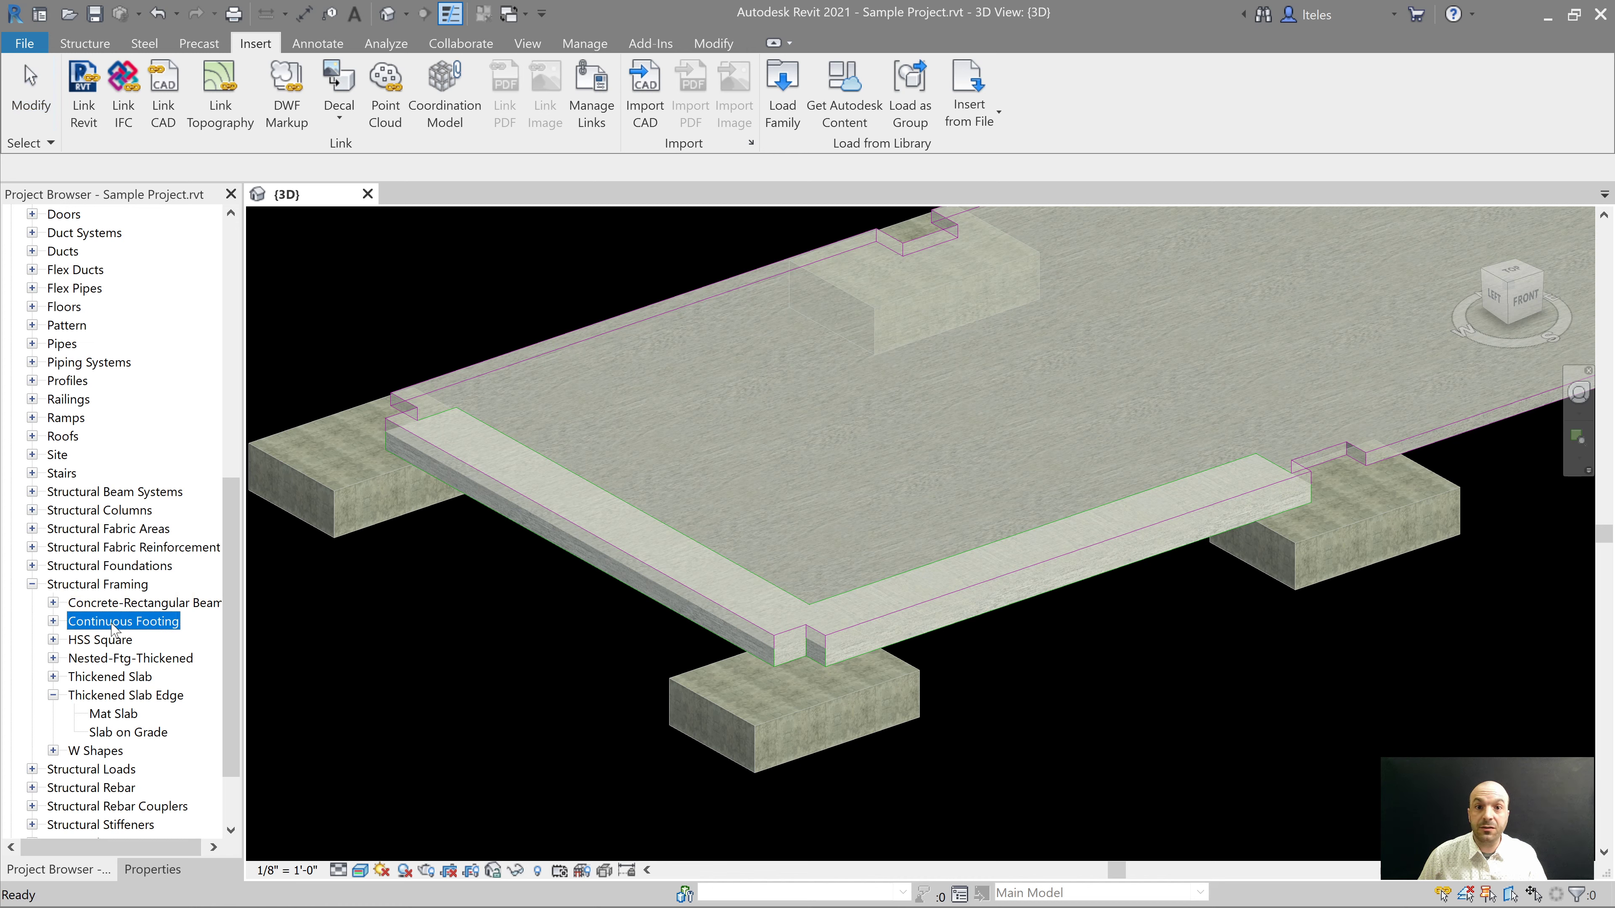
pyautogui.click(53, 622)
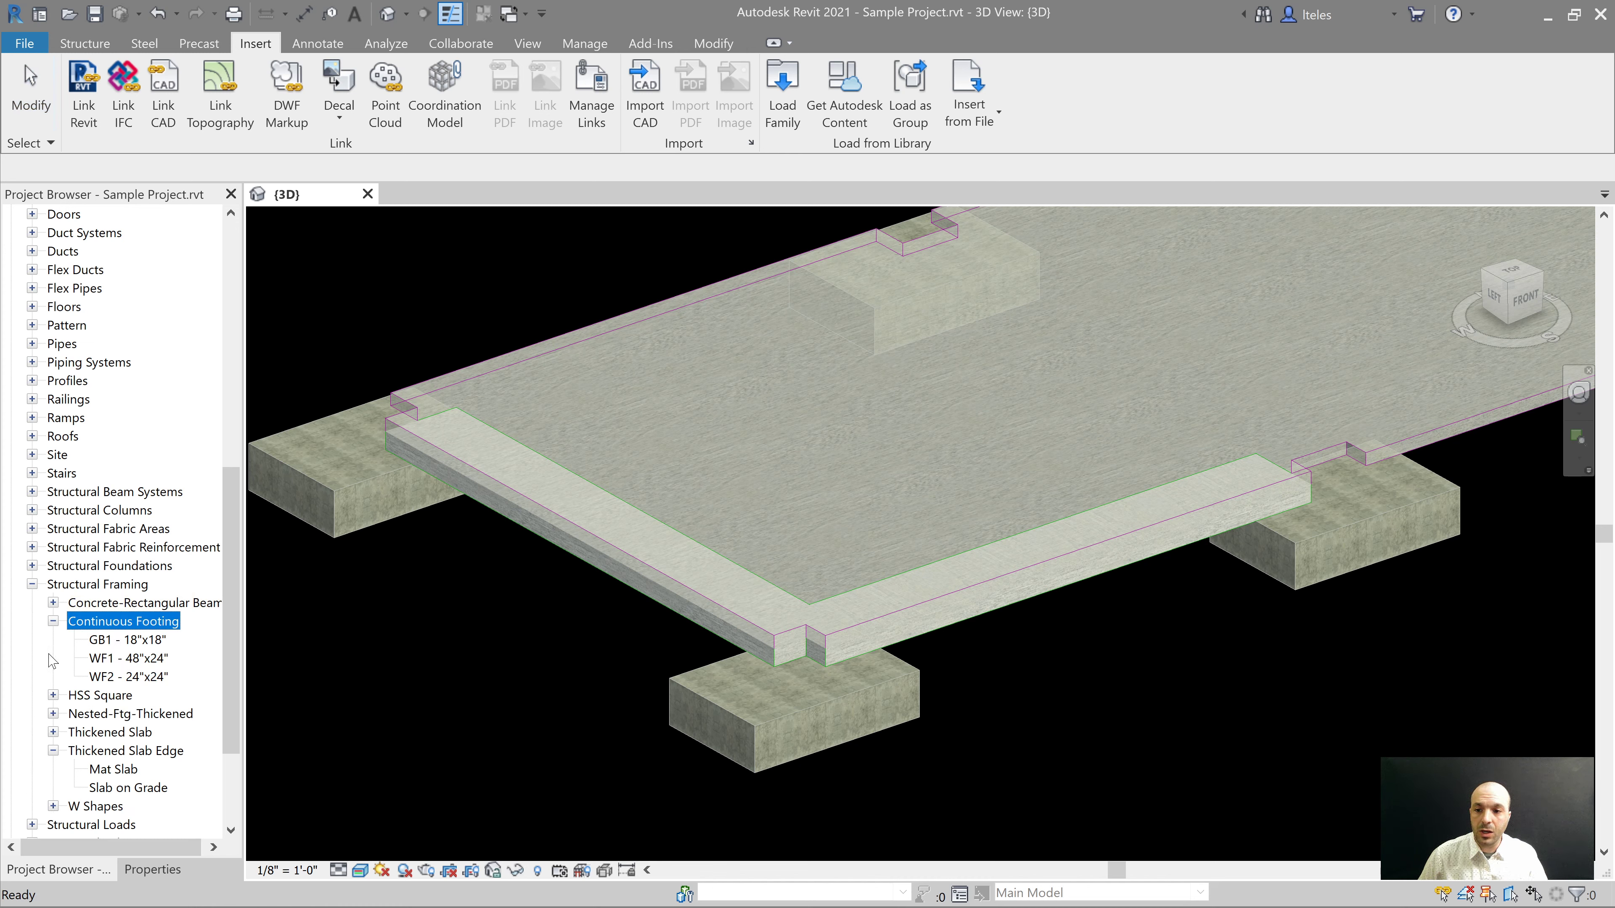
pyautogui.click(109, 661)
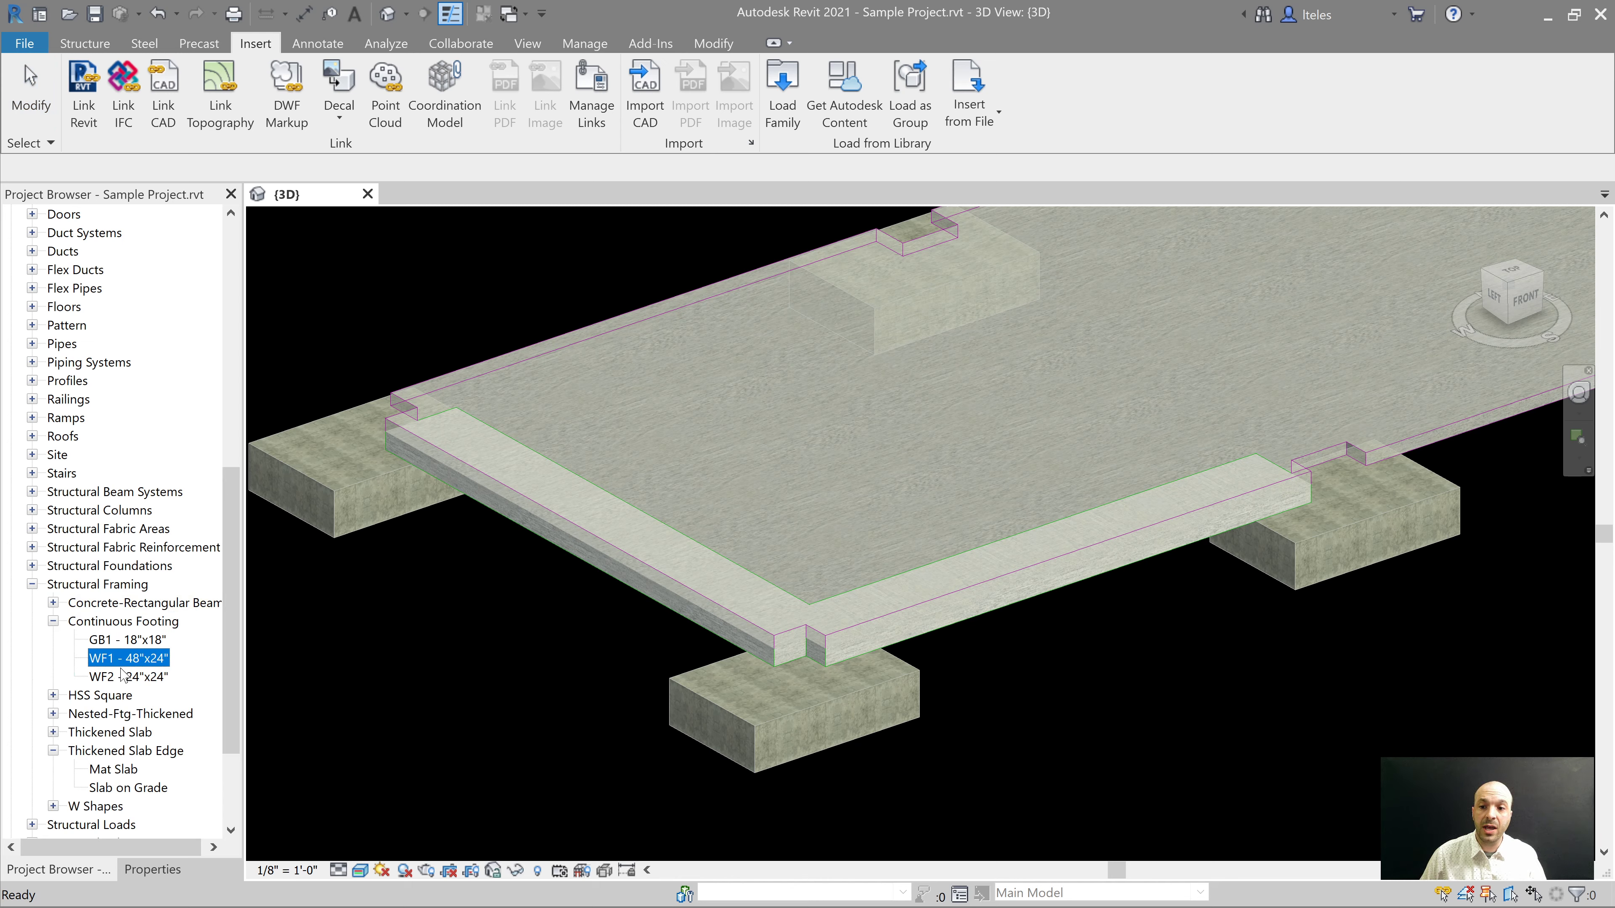
pyautogui.click(137, 640)
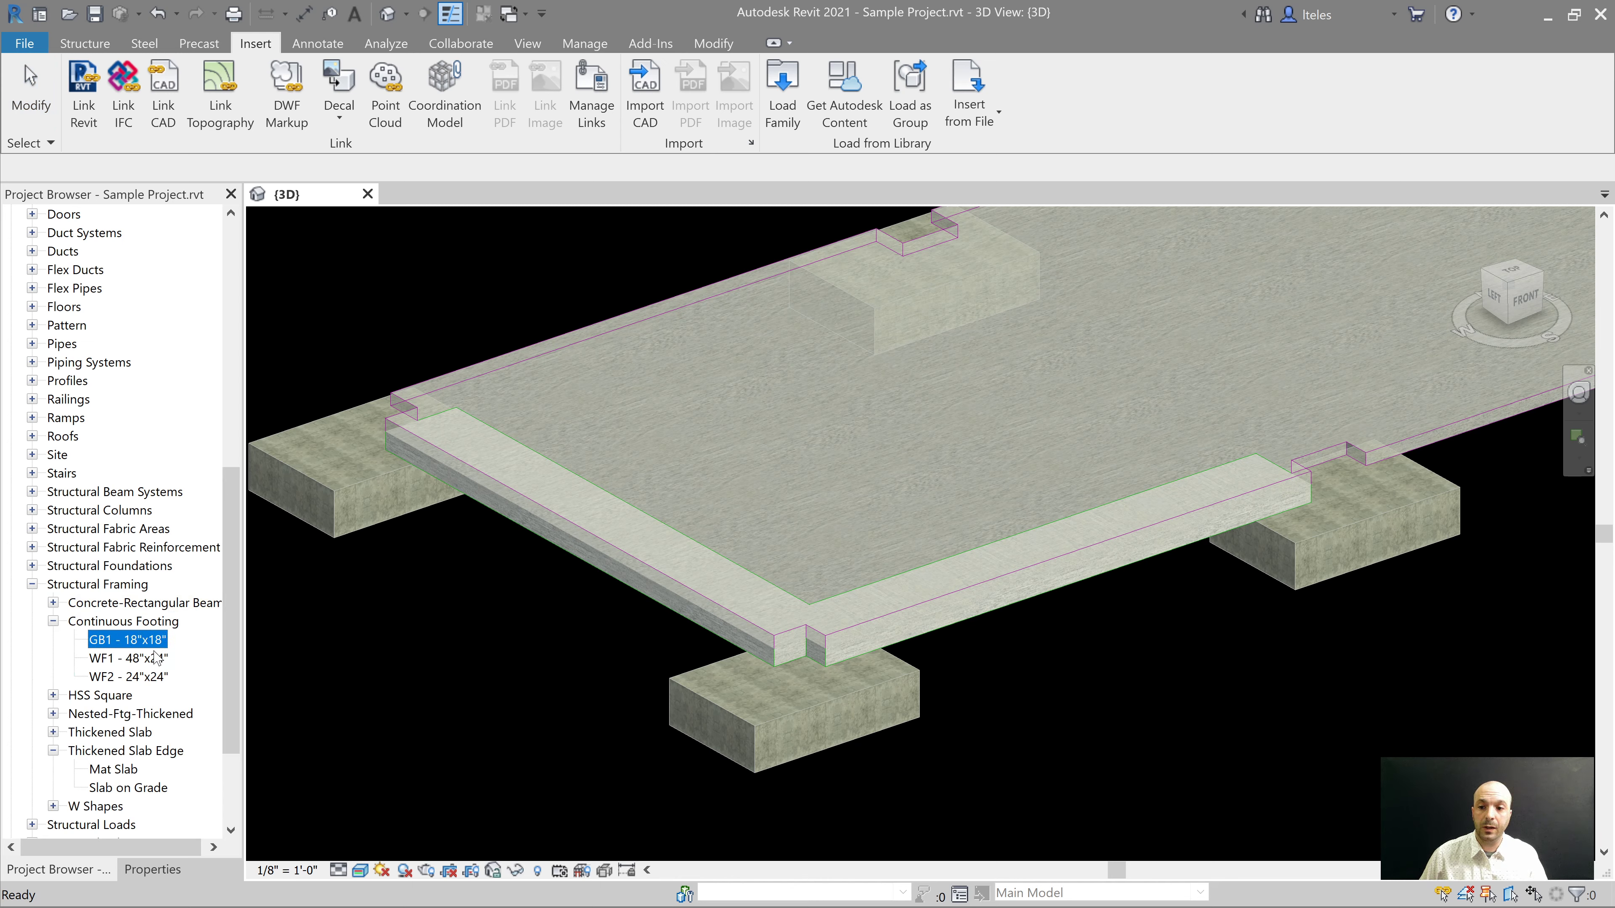
# Step: Place the GB1 grade beam along the thickened slab edge using Pick Lines
pyautogui.moveTo(334, 677); pyautogui.dragTo(474, 687)
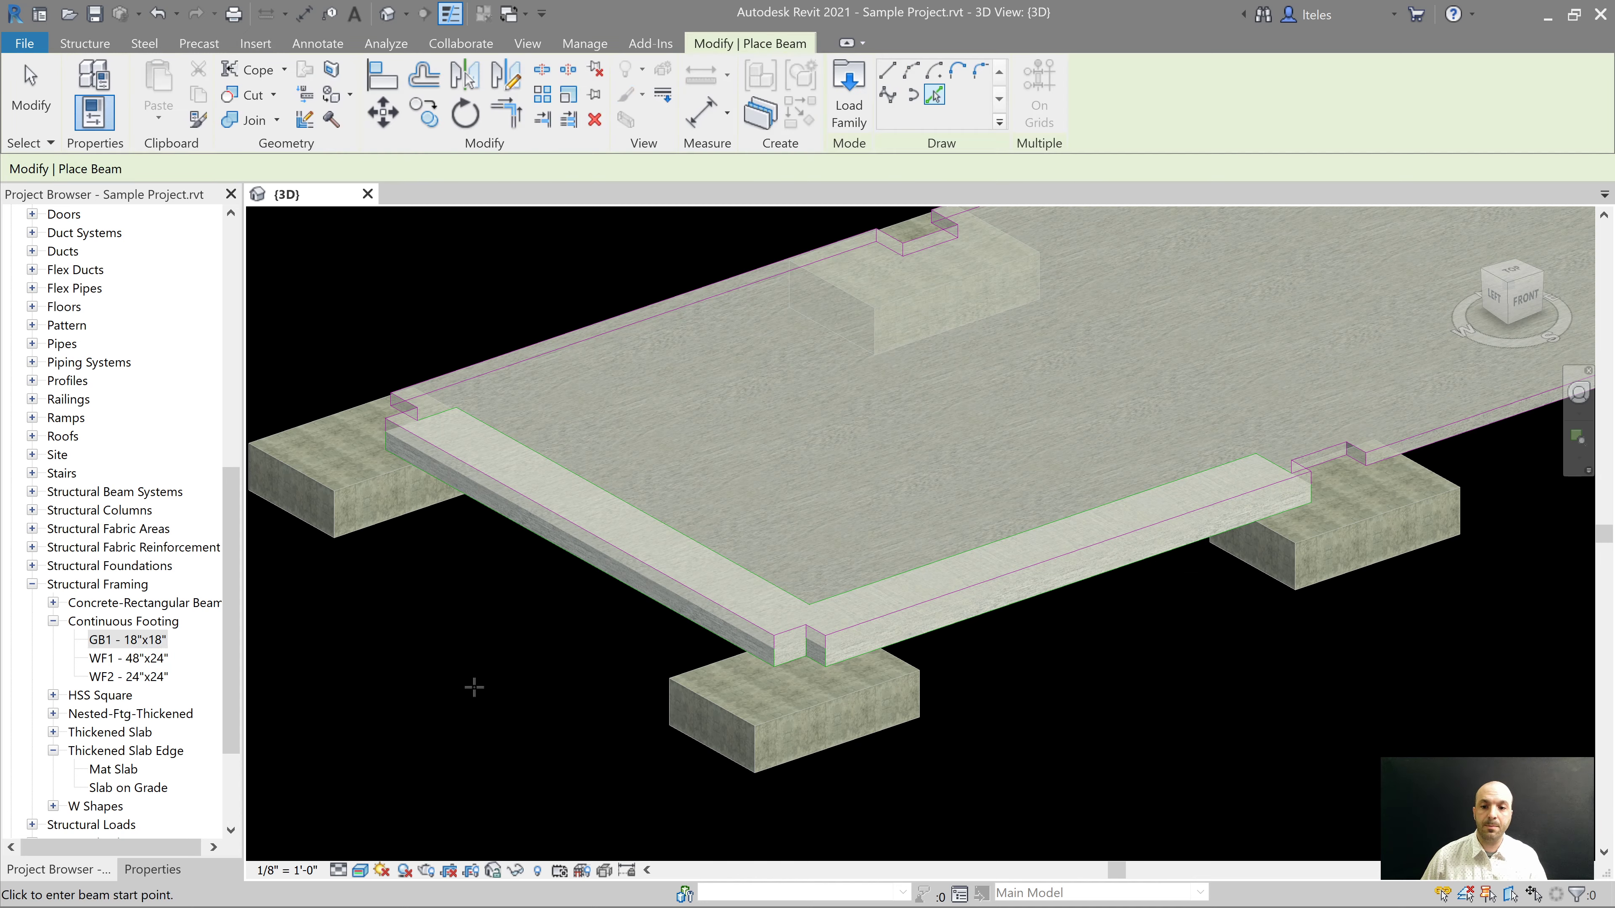
pyautogui.click(936, 96)
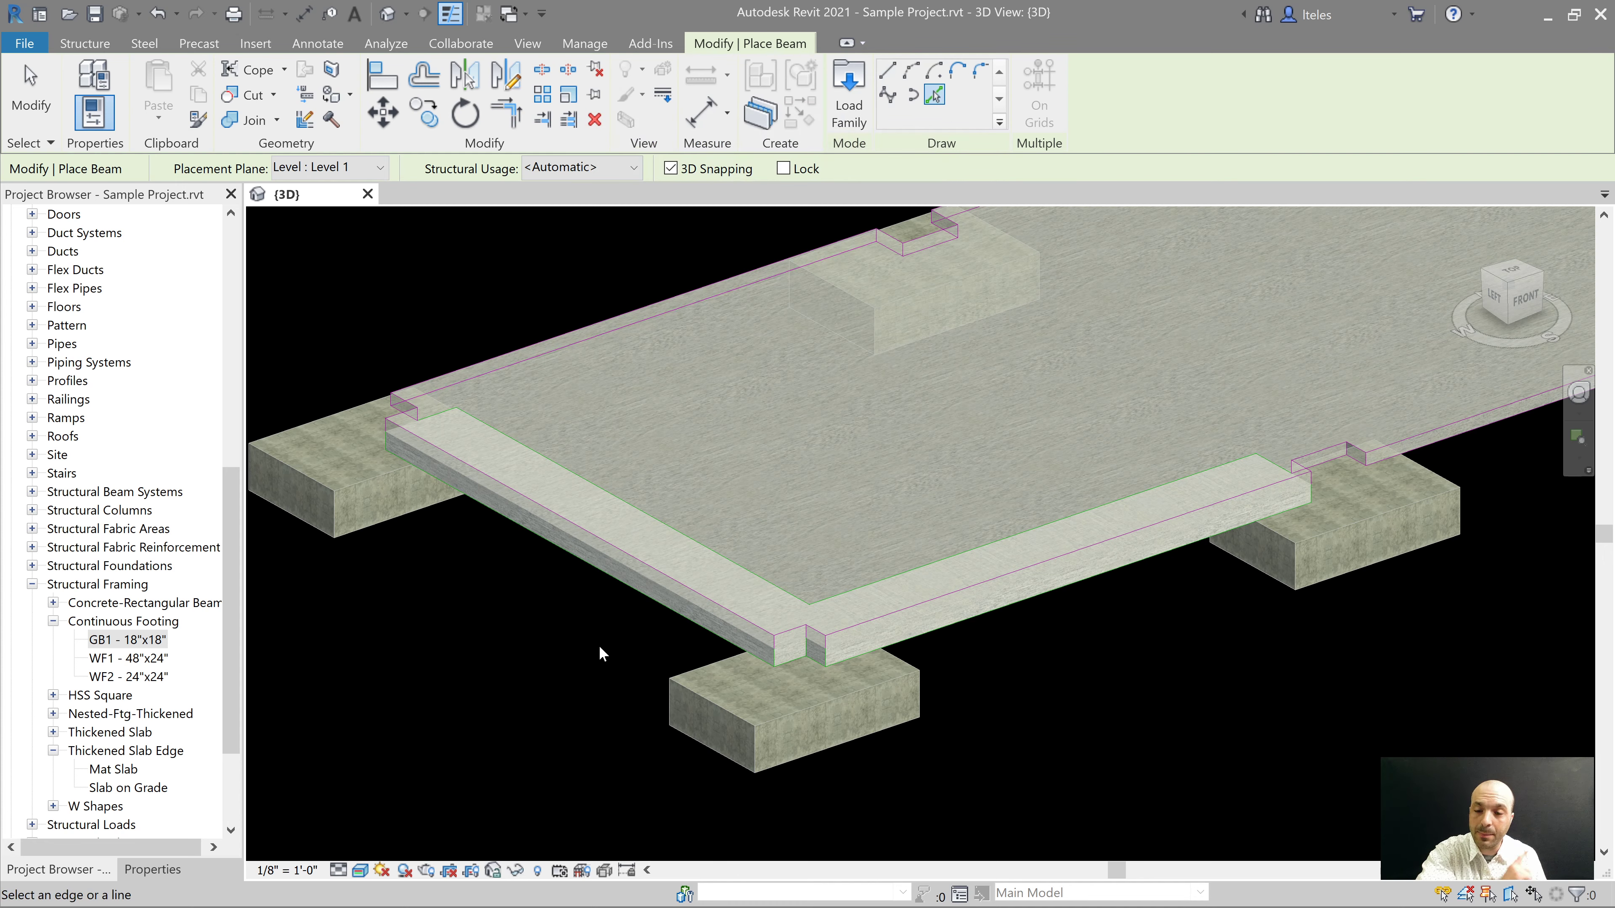
pyautogui.scroll(3, 549, 579)
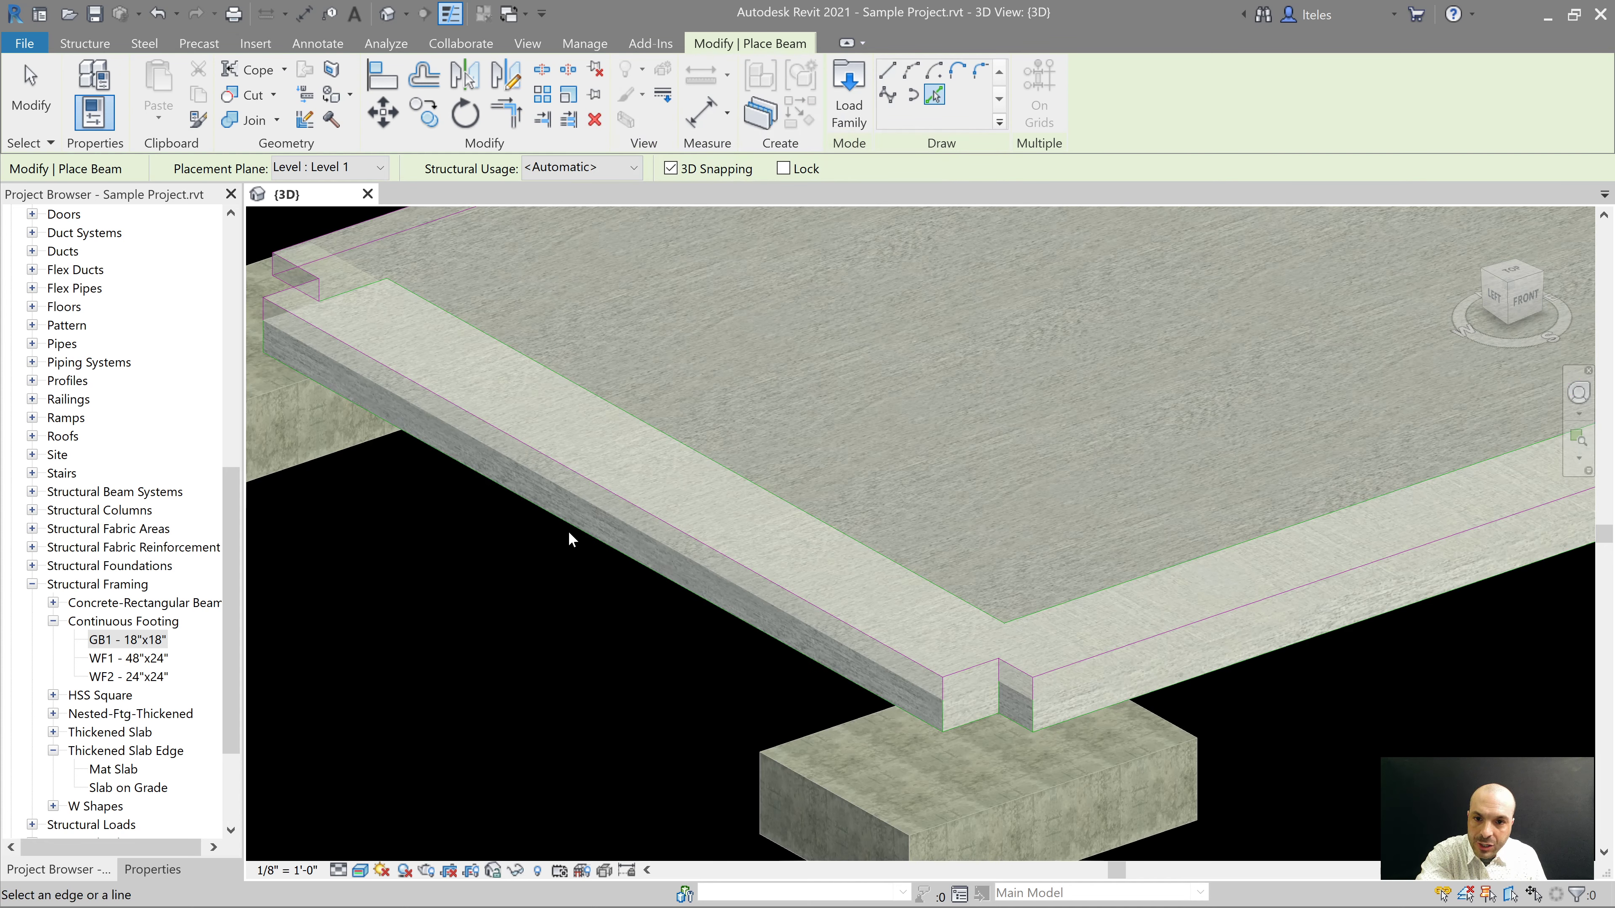
pyautogui.click(570, 538)
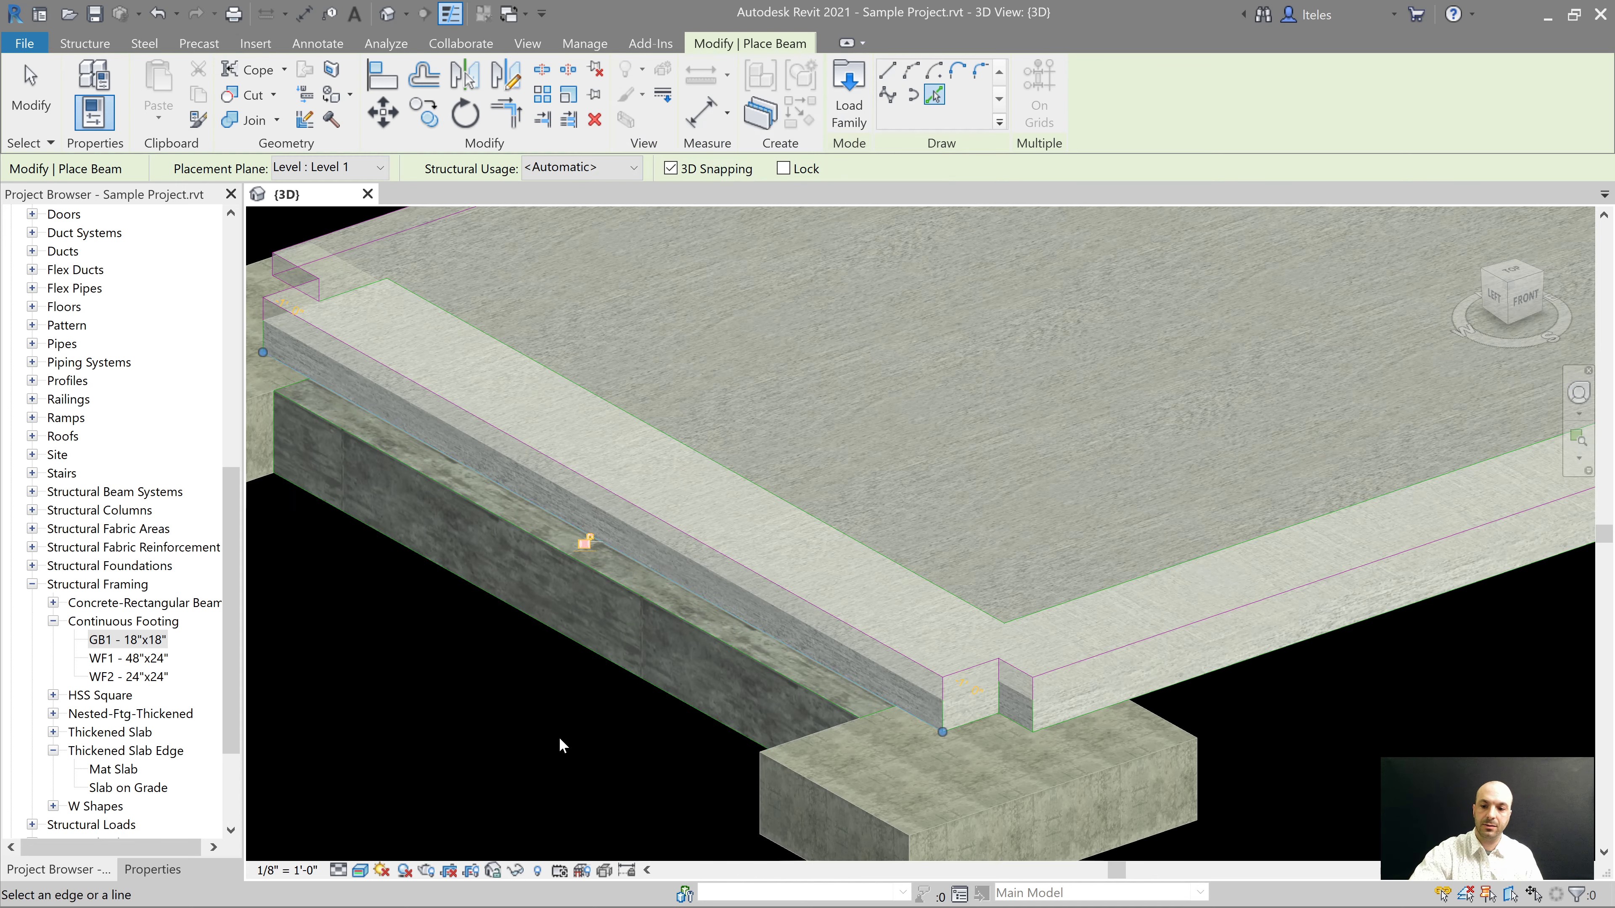
pyautogui.press('Escape')
pyautogui.press('Escape')
pyautogui.scroll(-5, 768, 708)
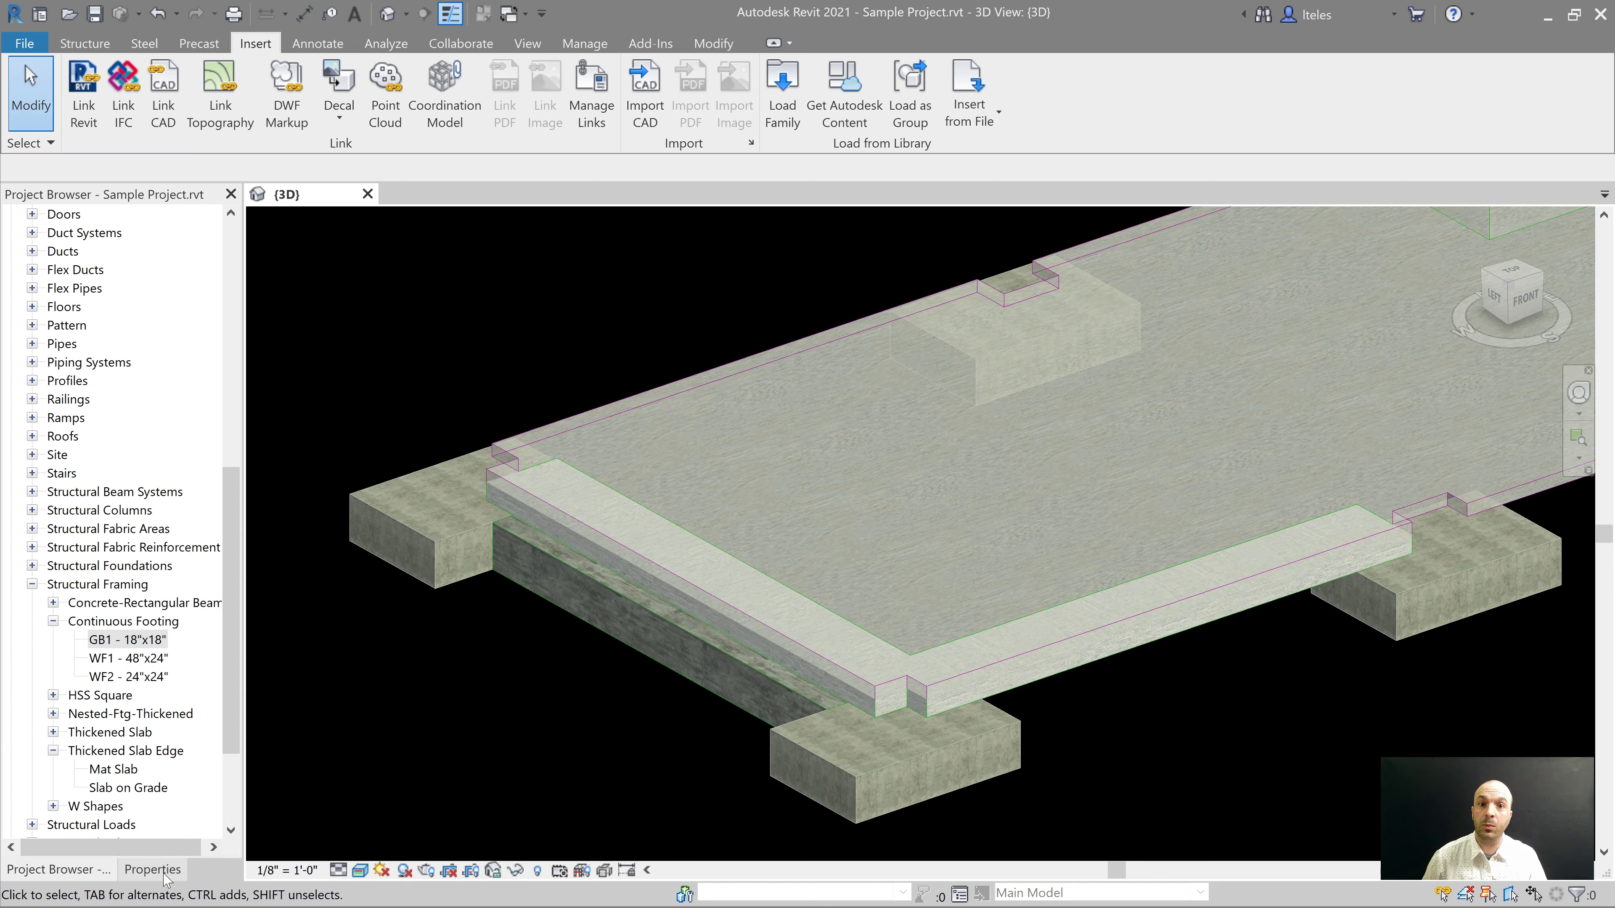
pyautogui.moveTo(228, 611); pyautogui.dragTo(229, 394)
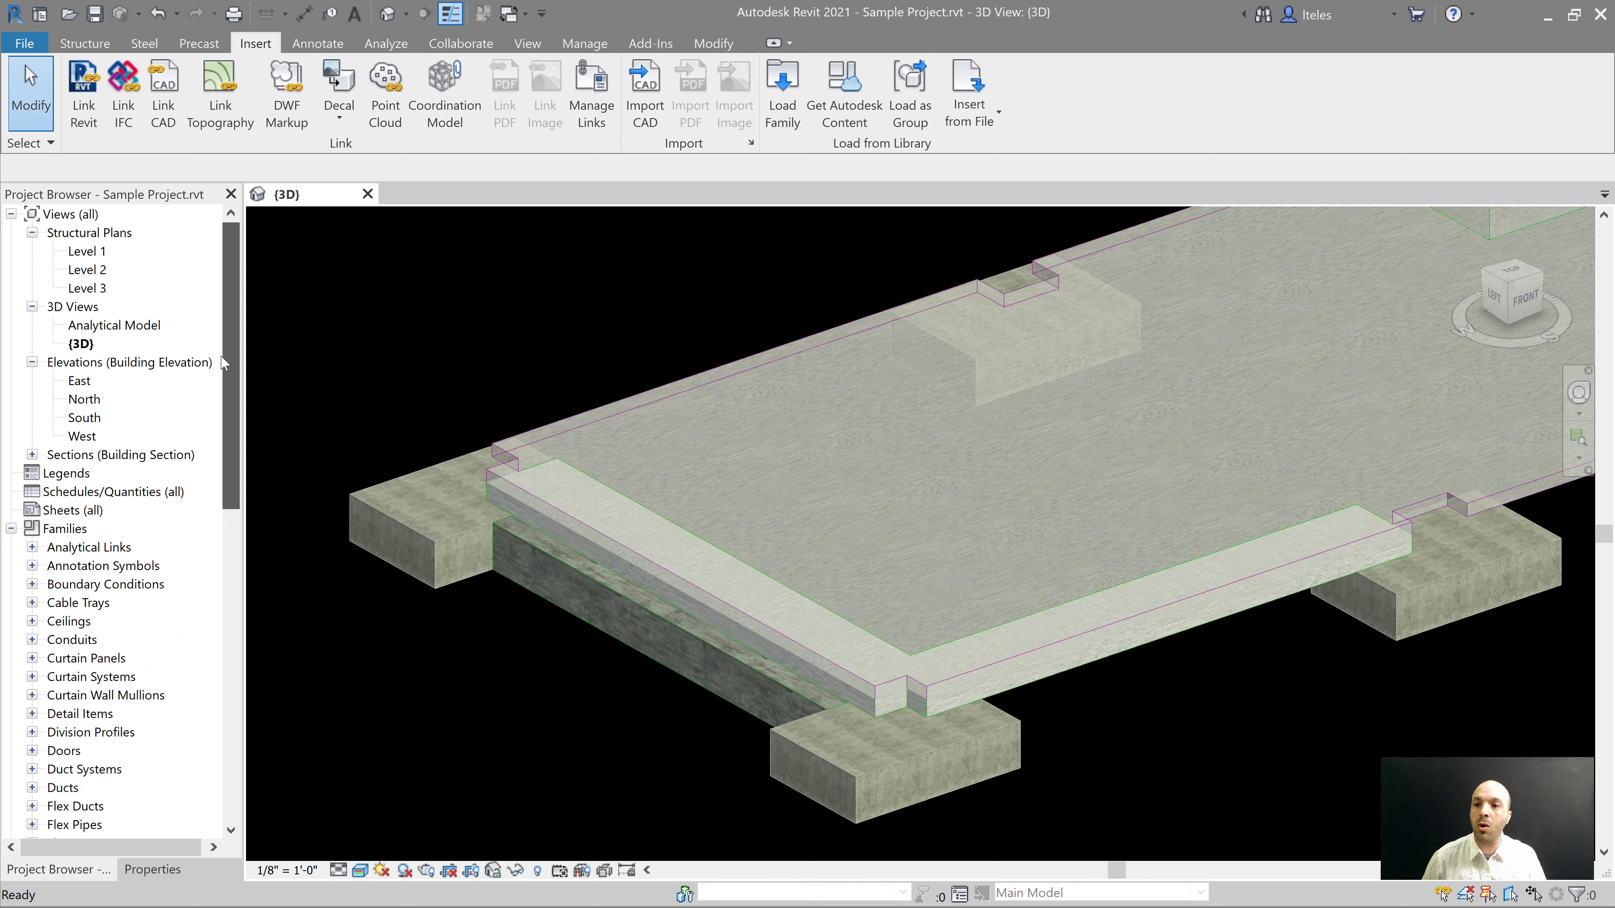
# Step: Open the Level 1 structural plan and zoom to the slab edge near grid B
pyautogui.click(87, 251)
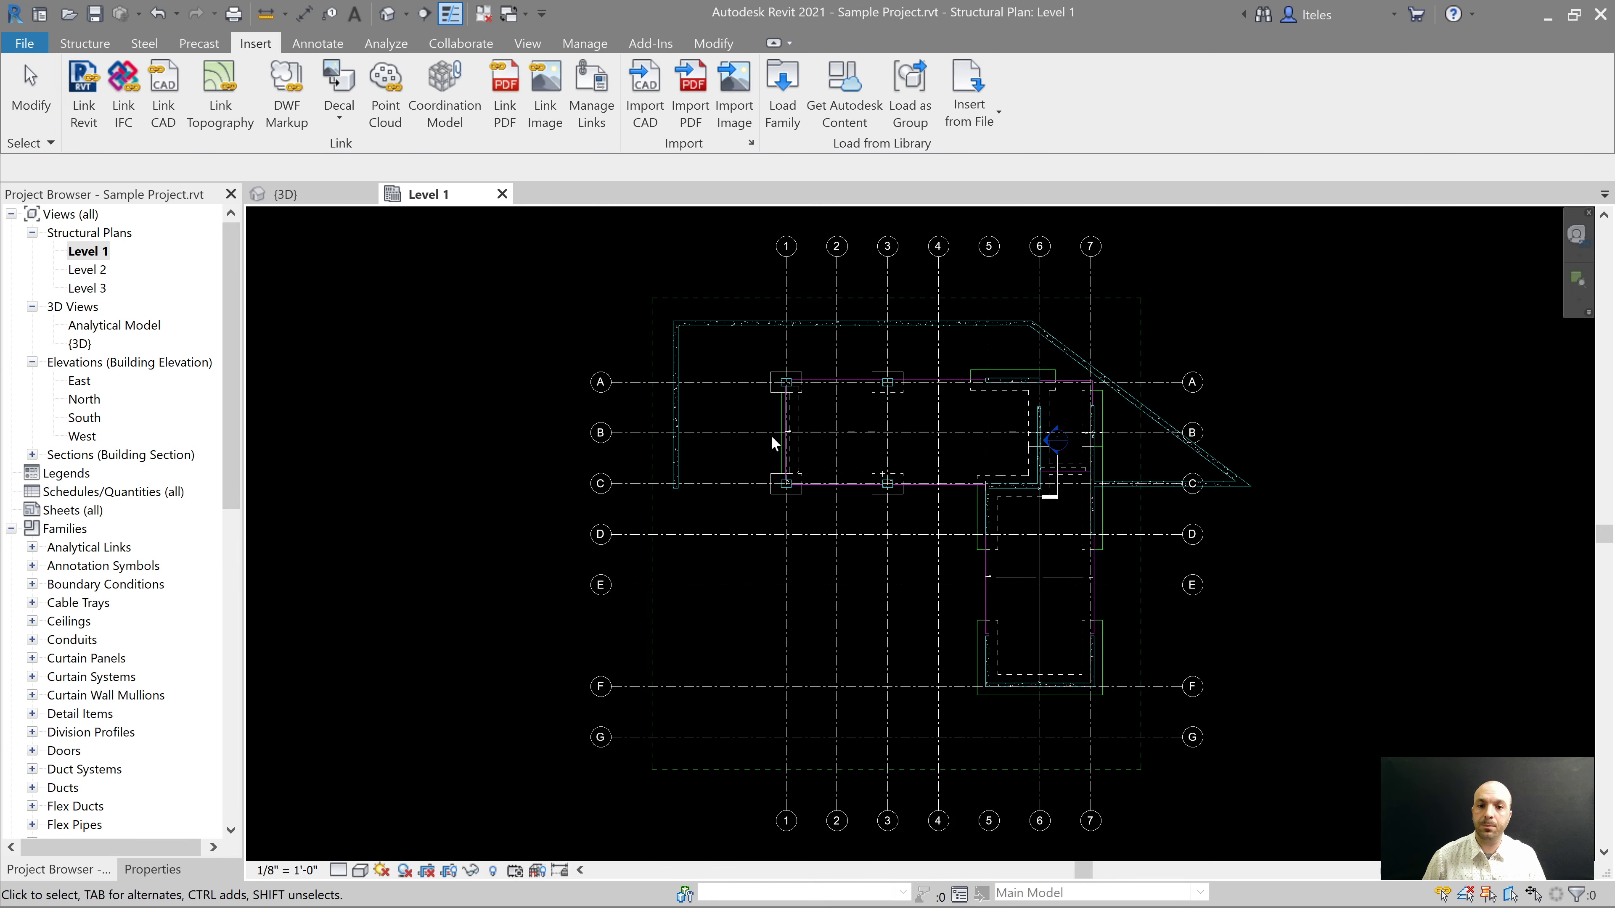
pyautogui.scroll(3, 790, 428)
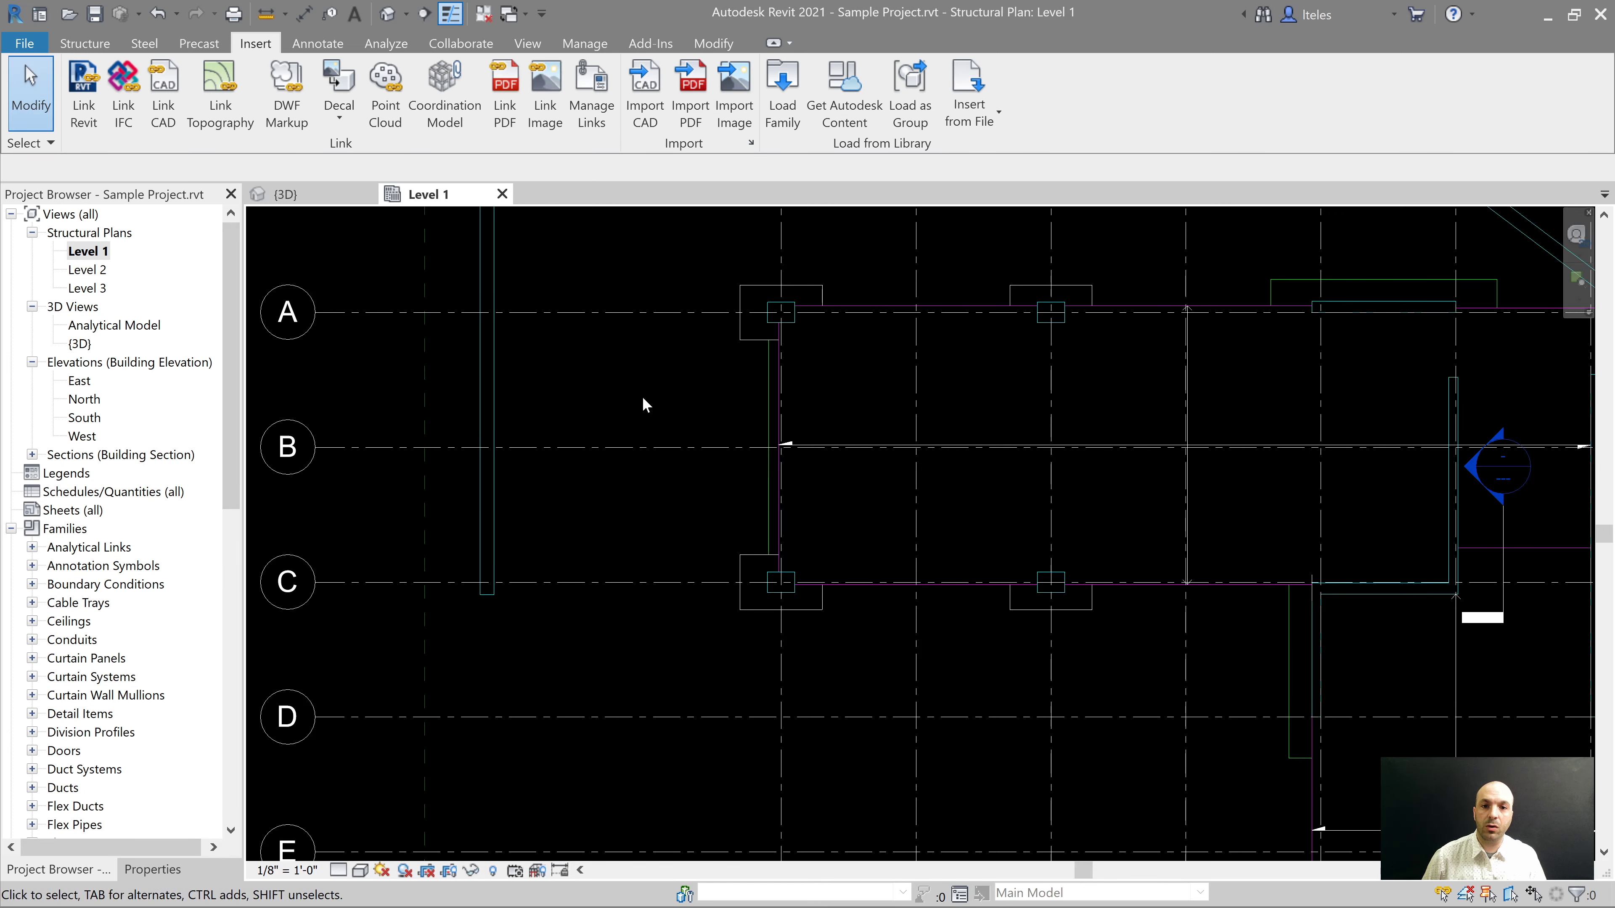
pyautogui.scroll(2, 736, 470)
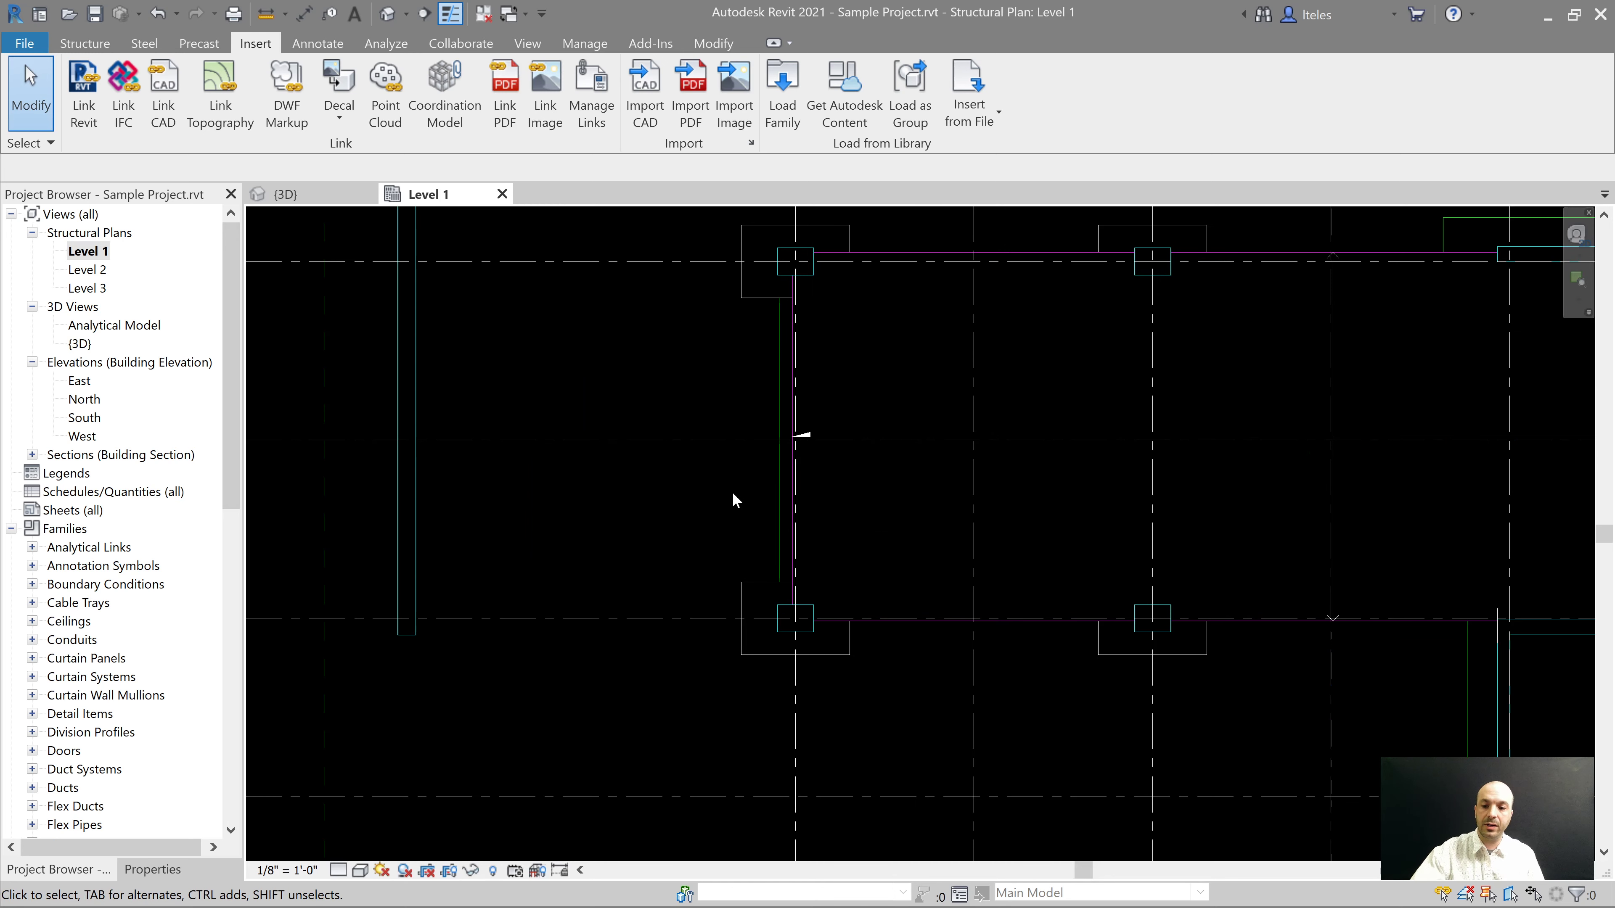
pyautogui.moveTo(701, 511); pyautogui.dragTo(676, 532, button='middle')
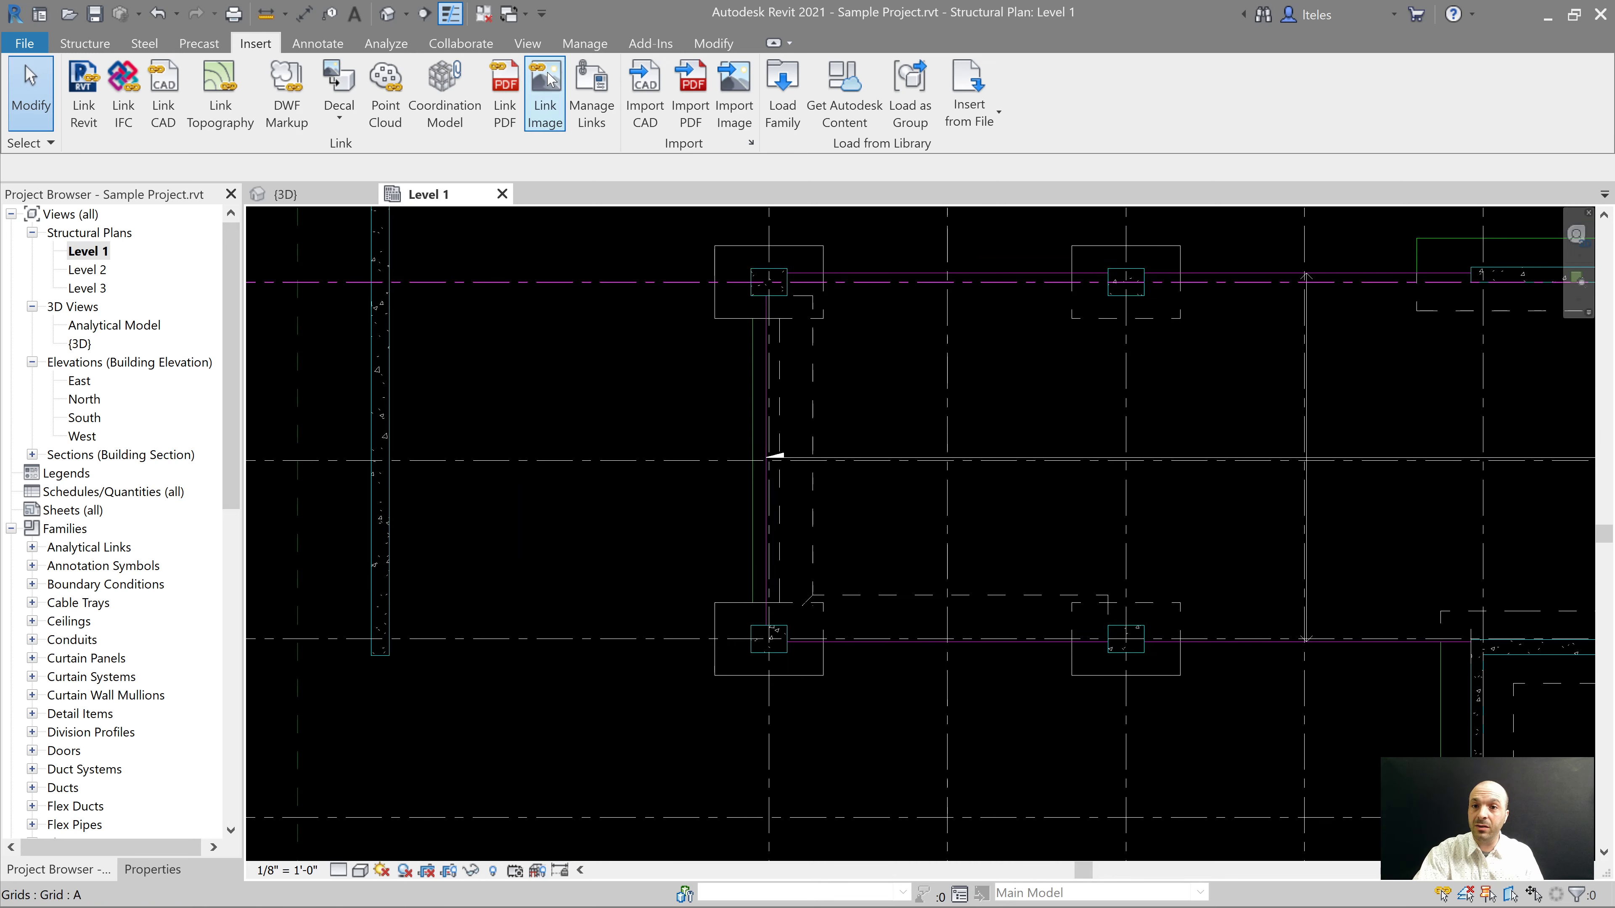
# Step: Draw a section across the slab edge, adjust its far clip, and open Section 2
pyautogui.click(528, 43)
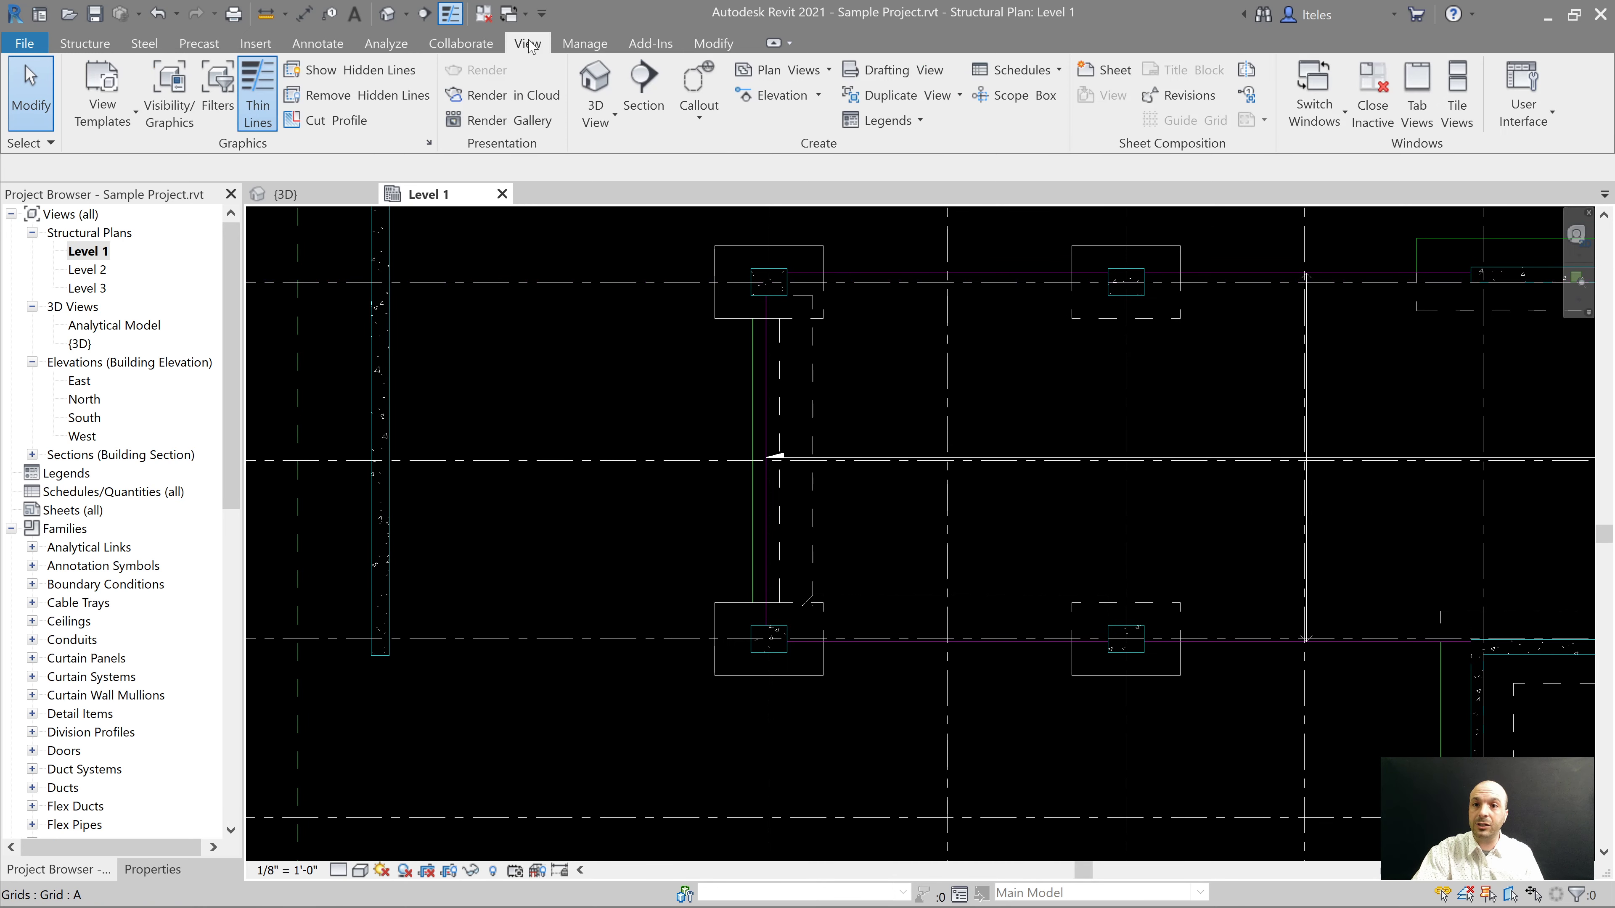
pyautogui.click(643, 92)
pyautogui.scroll(2, 702, 416)
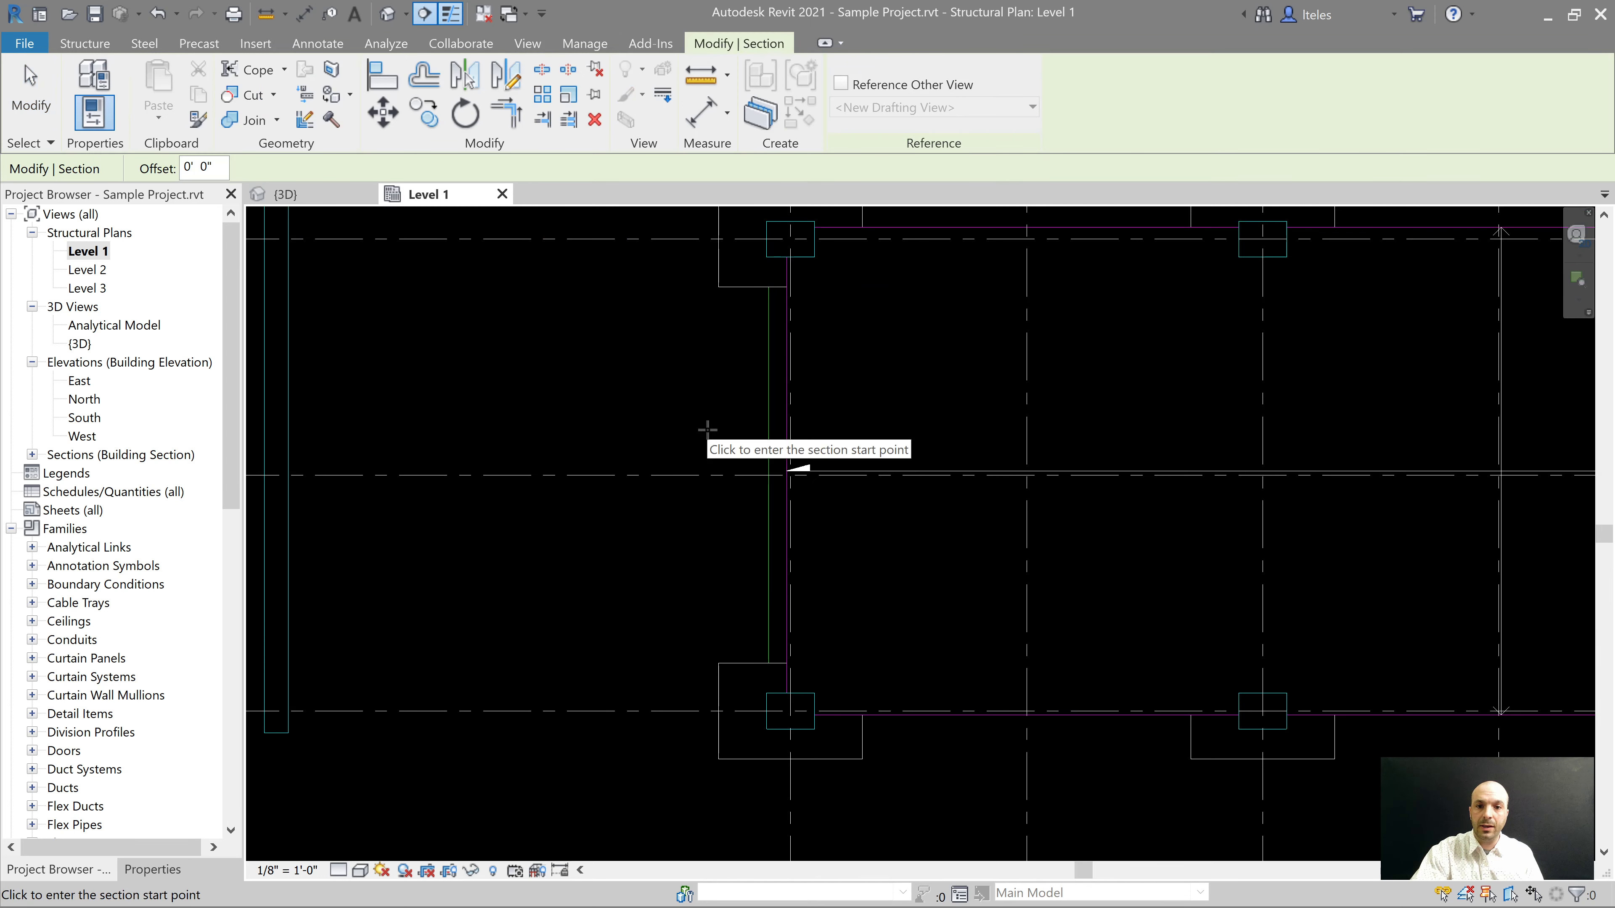
pyautogui.click(693, 420)
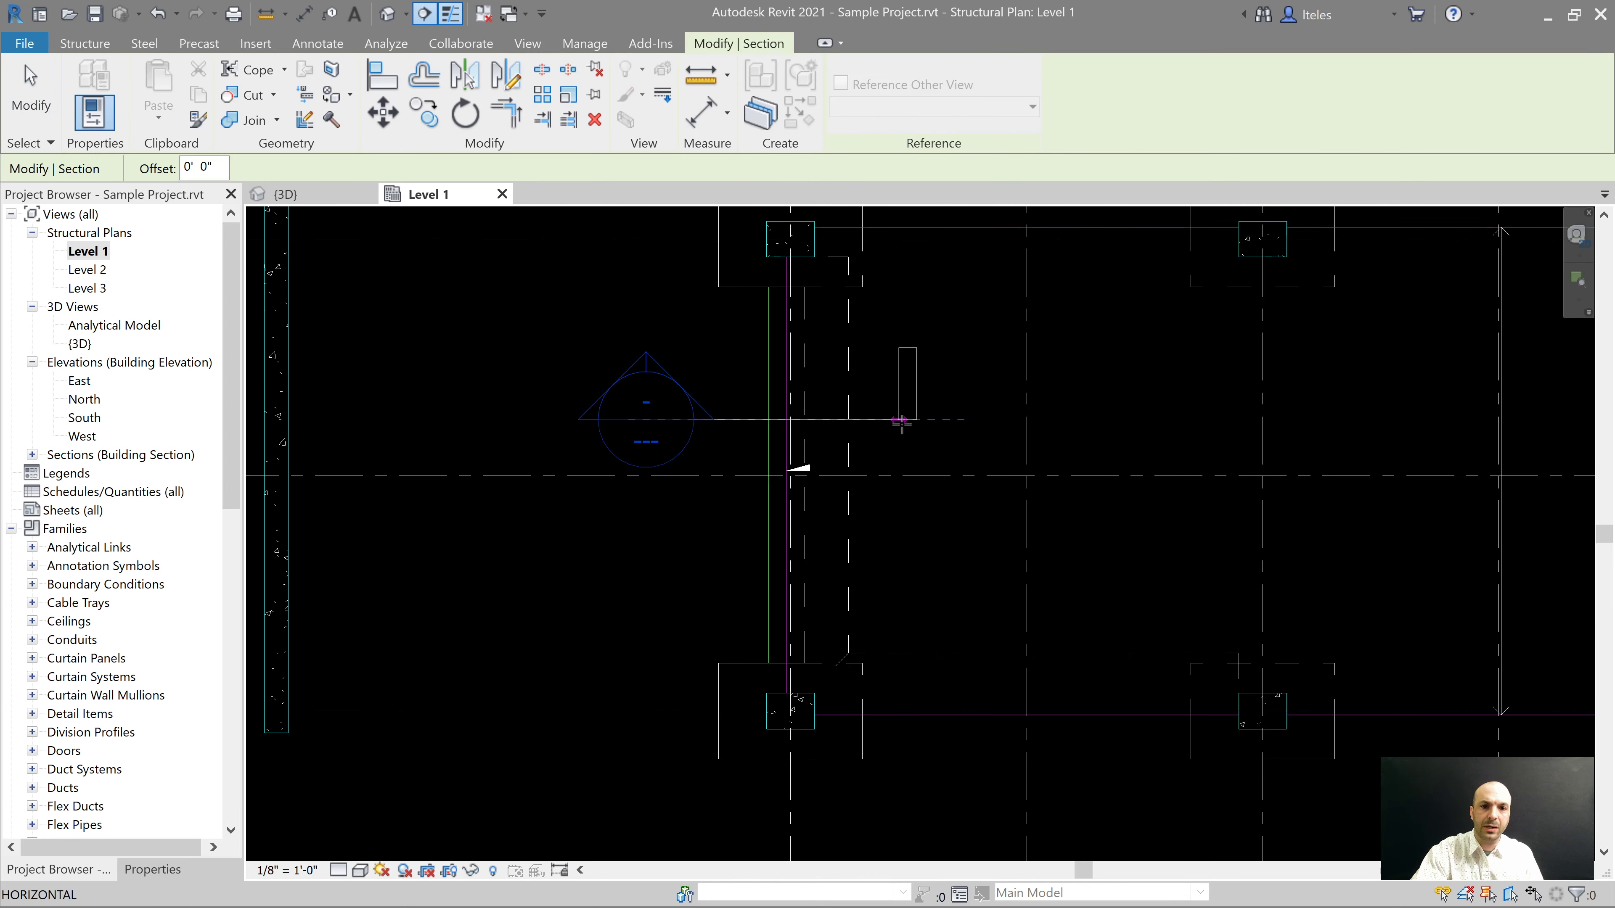
pyautogui.click(907, 420)
pyautogui.press('Escape')
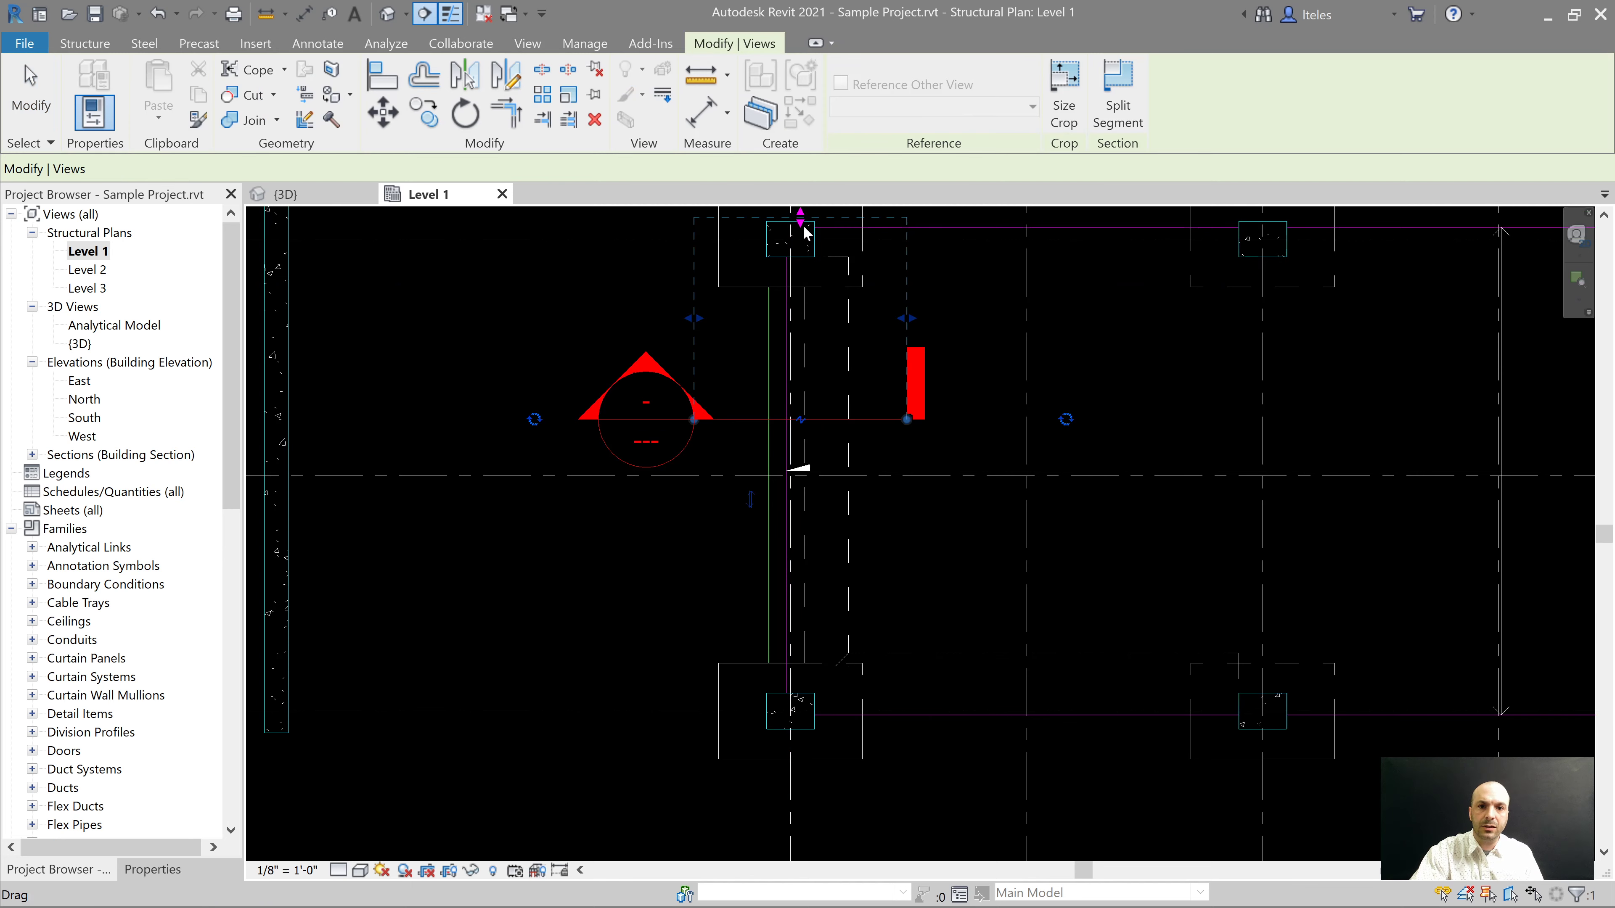
pyautogui.moveTo(800, 223); pyautogui.dragTo(805, 344)
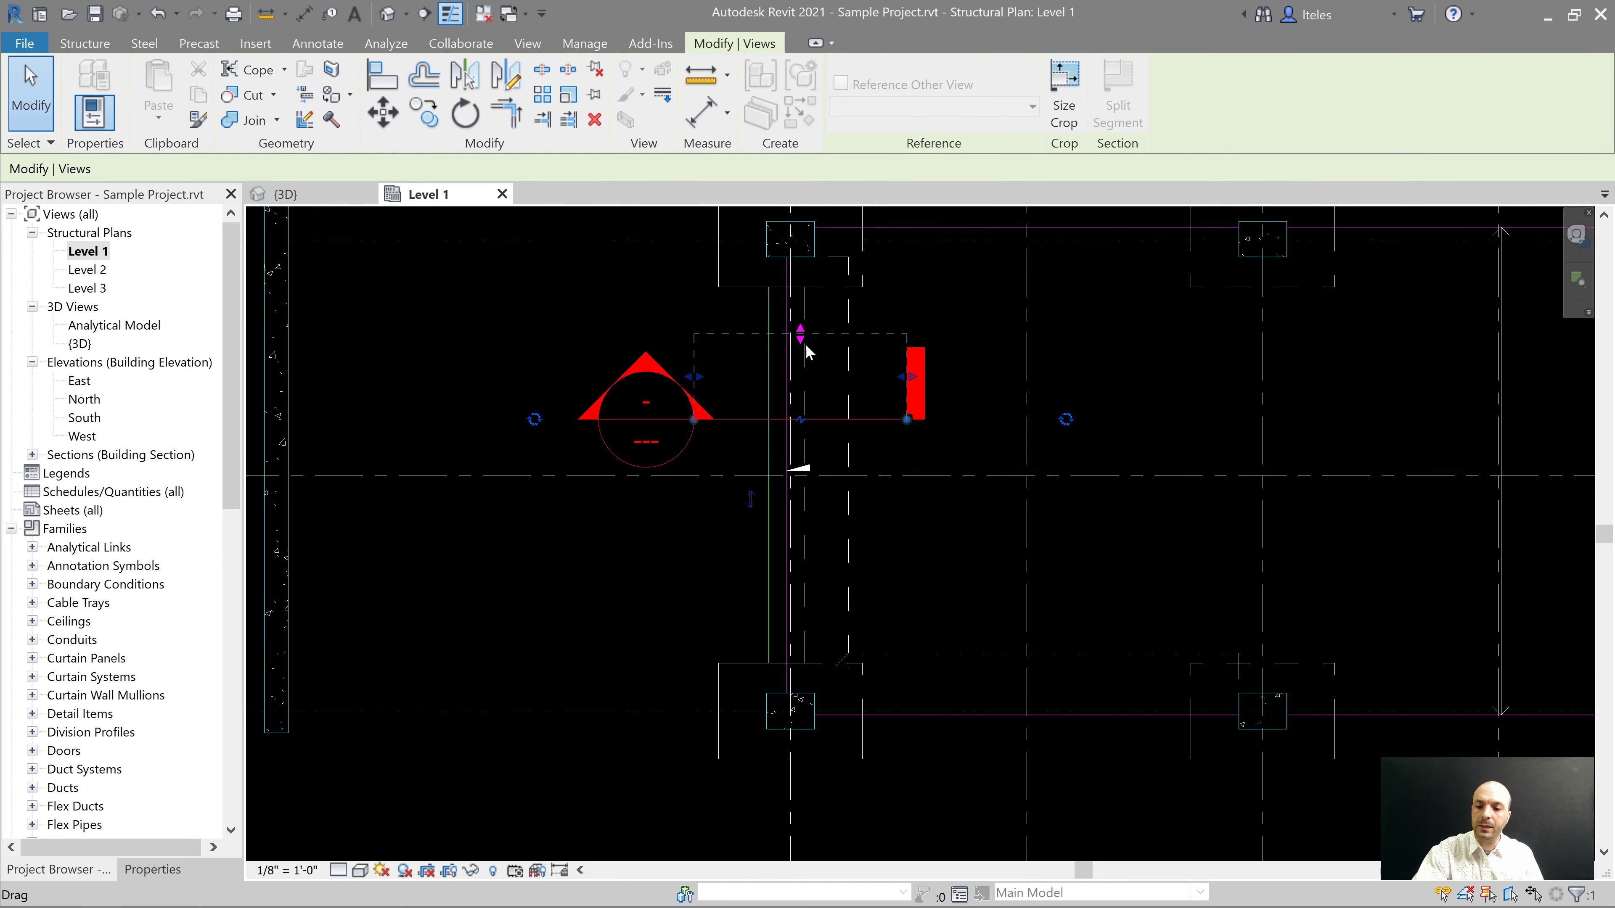
pyautogui.press('Escape')
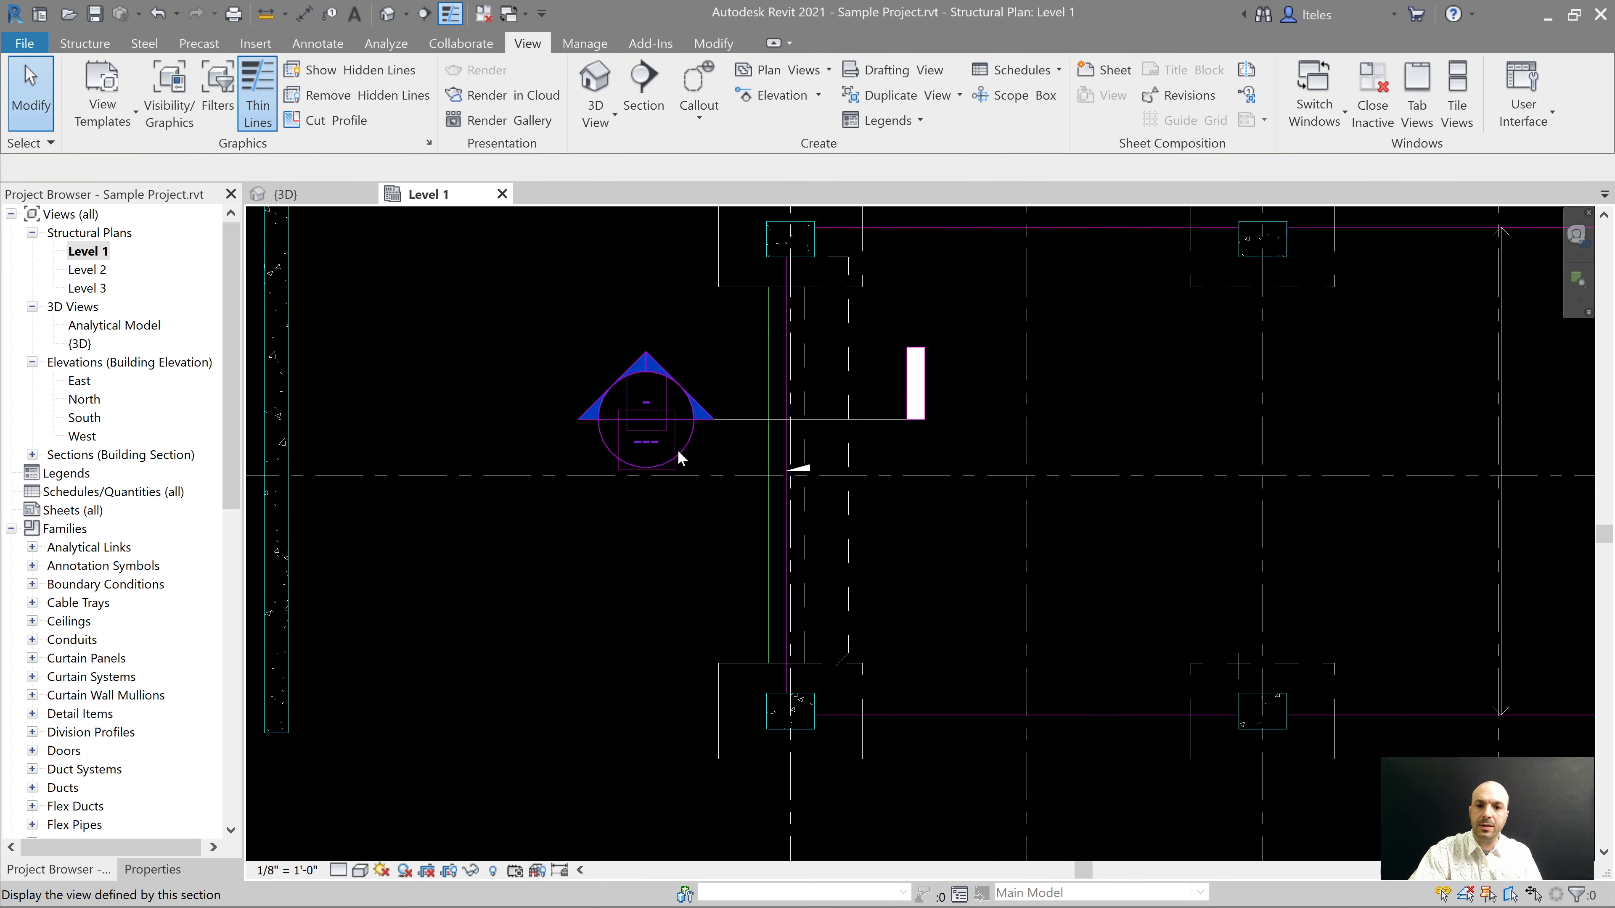
pyautogui.doubleClick(678, 449)
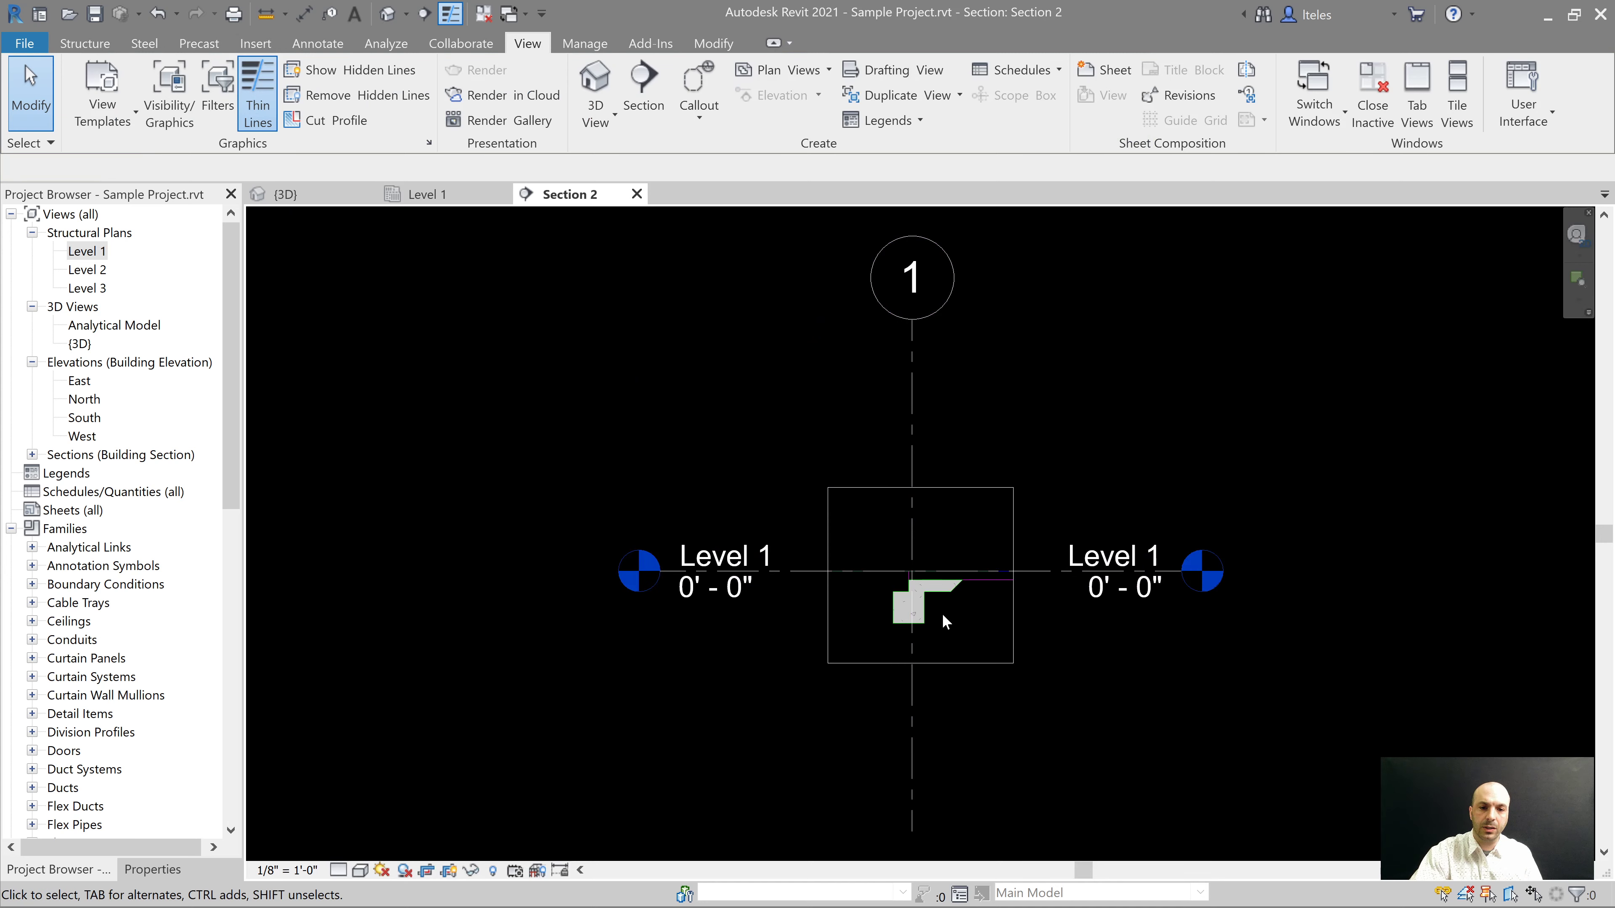
# Step: Switch the section's Detail Level to Fine and its view scale to 1/2" = 1'-0"
pyautogui.scroll(6, 922, 633)
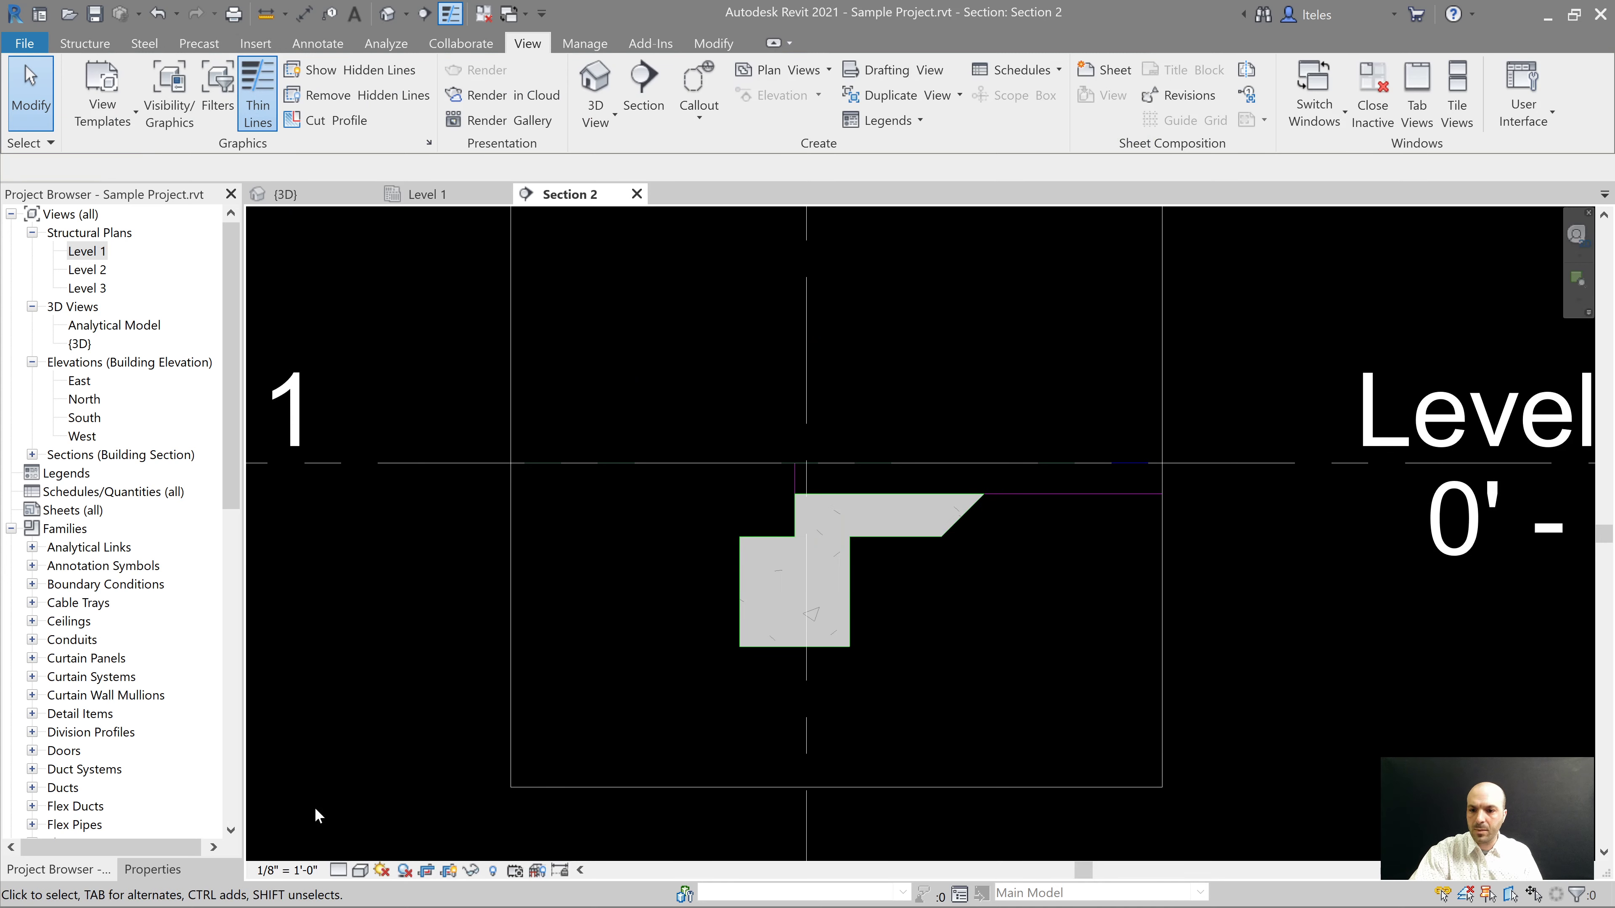
pyautogui.click(338, 871)
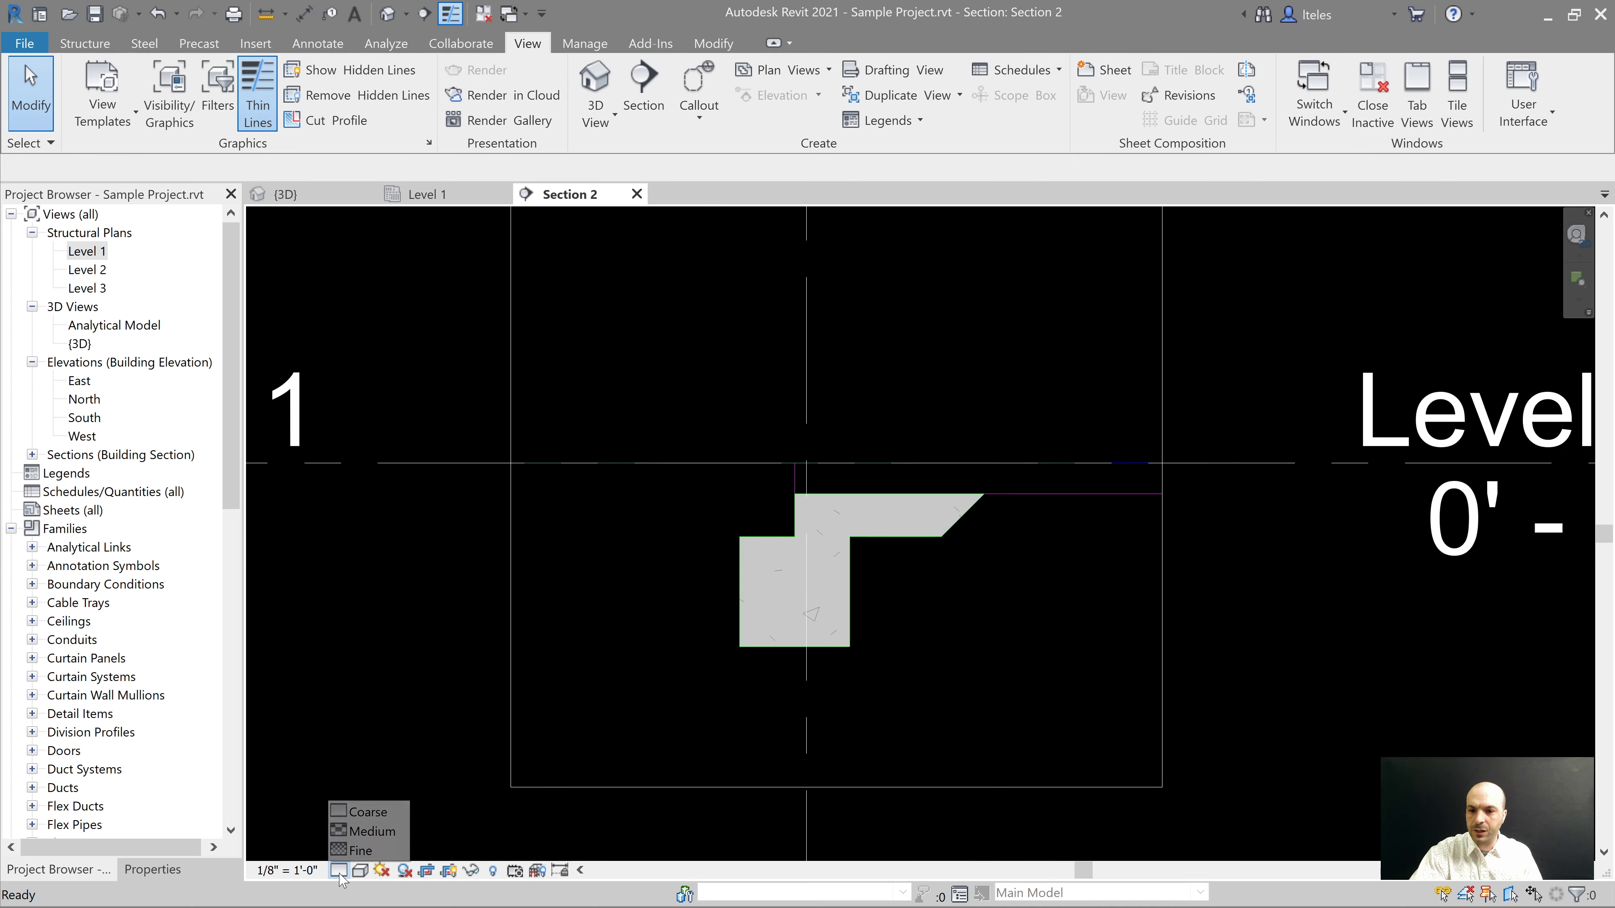
pyautogui.click(360, 850)
pyautogui.scroll(1, 1020, 624)
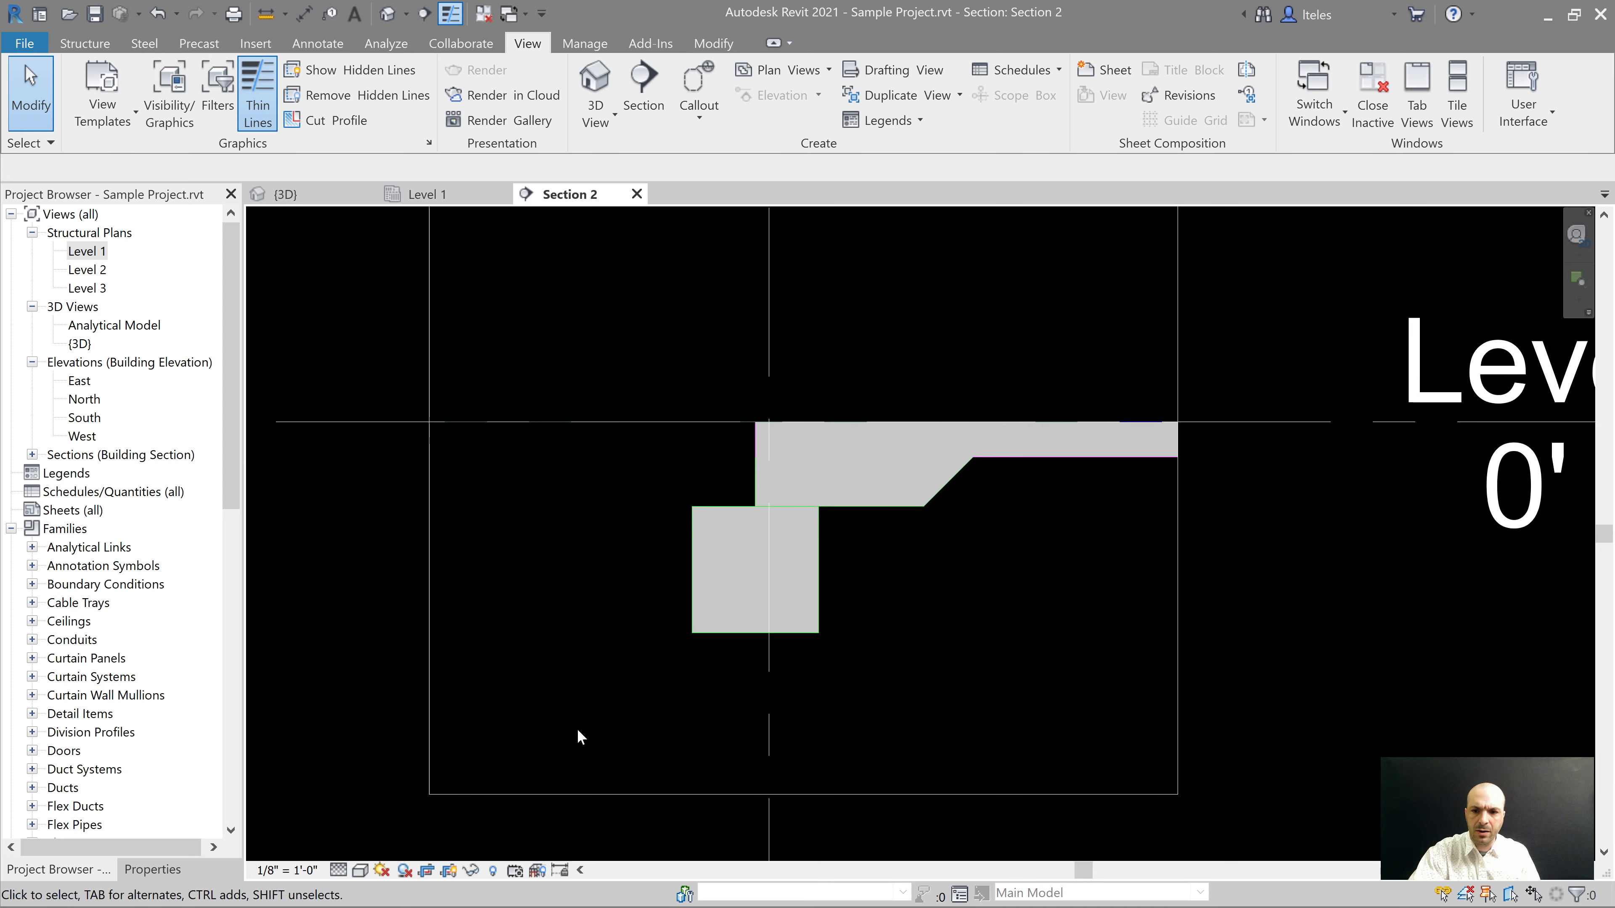
pyautogui.click(286, 870)
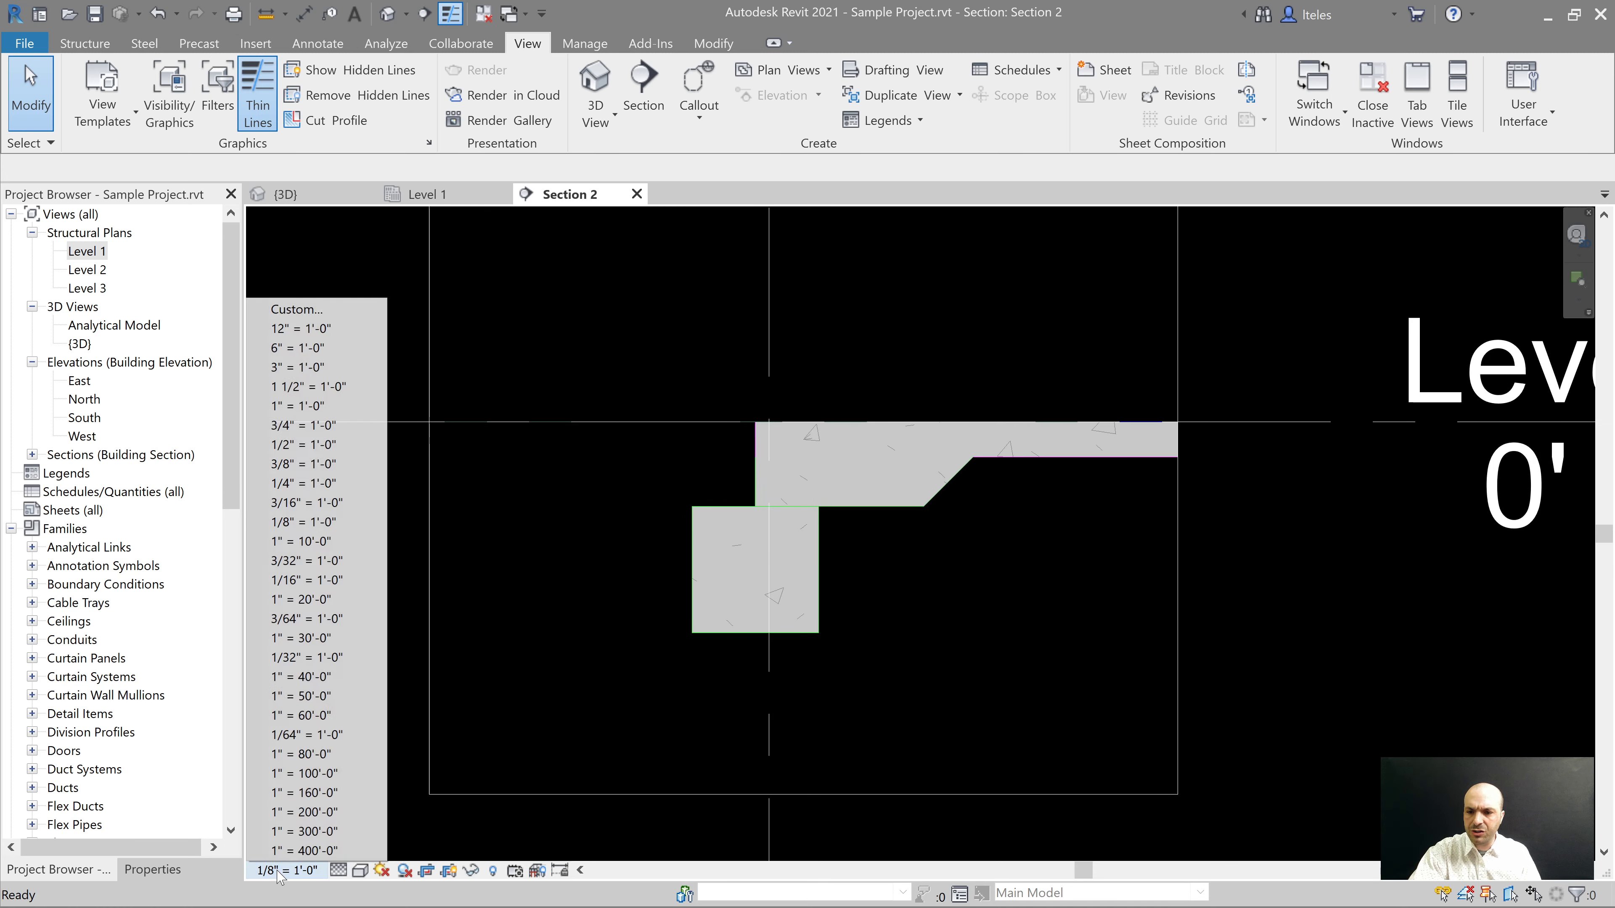
pyautogui.click(303, 522)
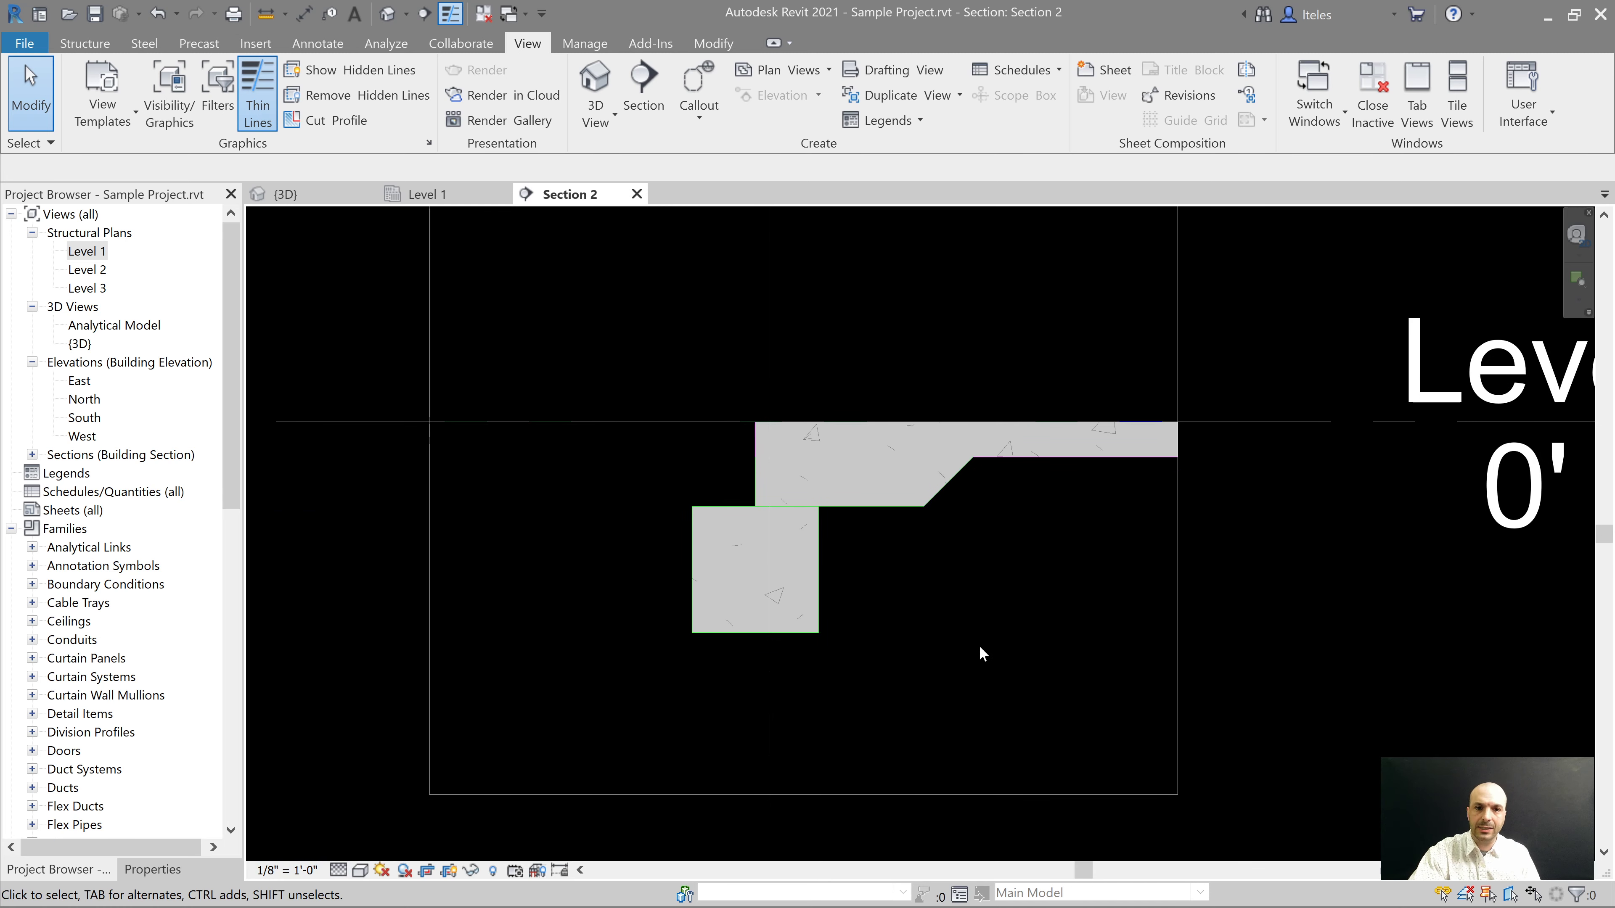
pyautogui.click(305, 871)
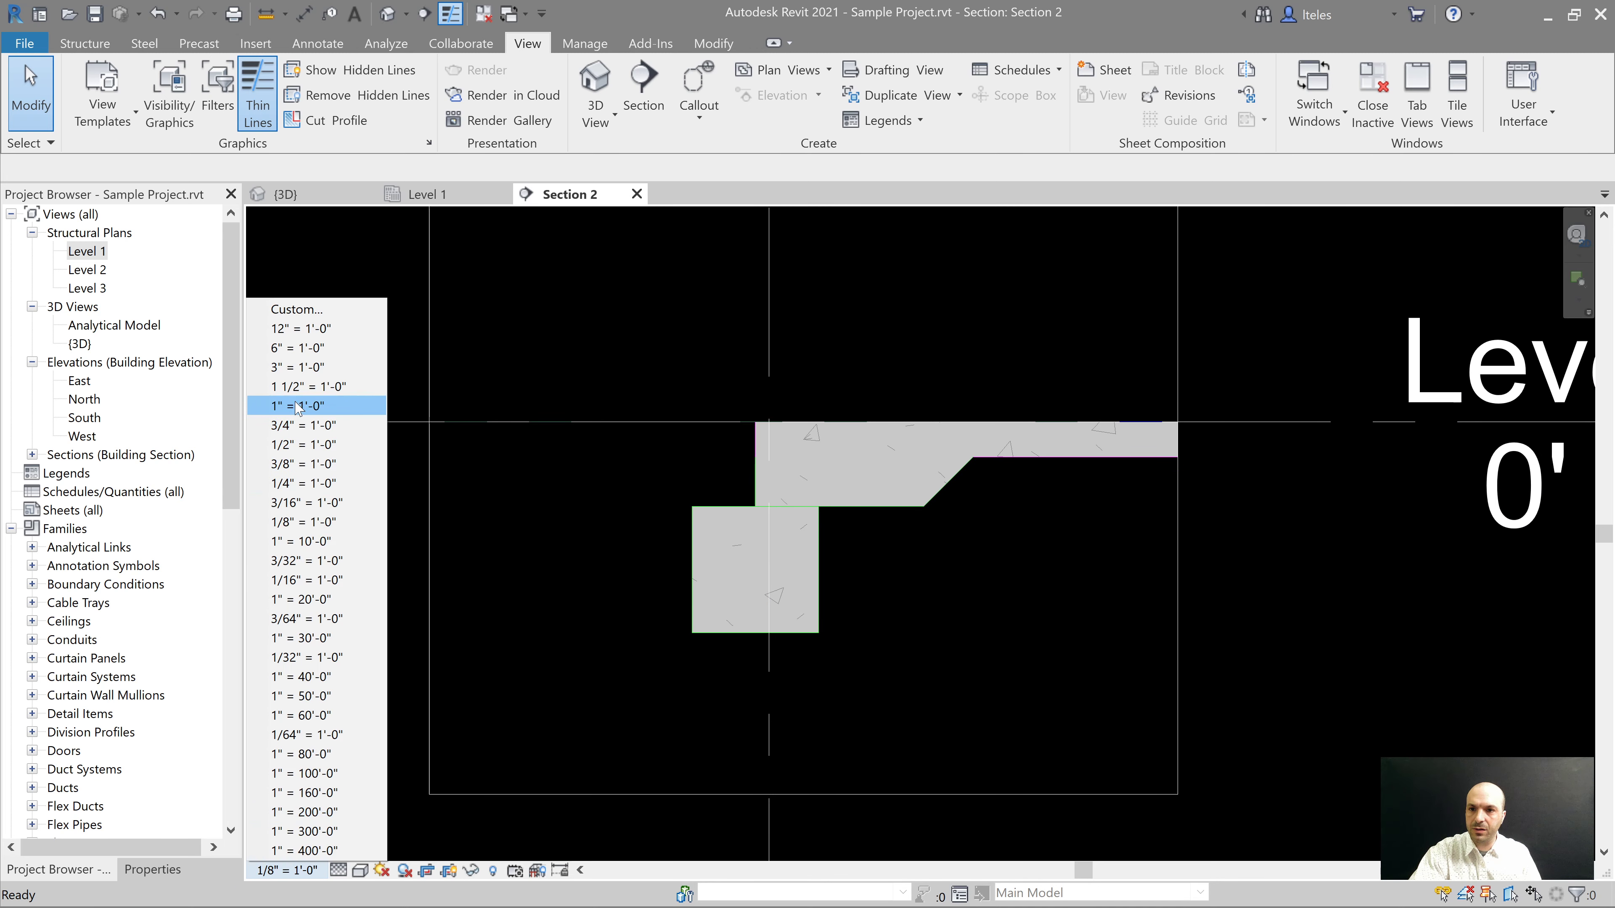
pyautogui.click(303, 445)
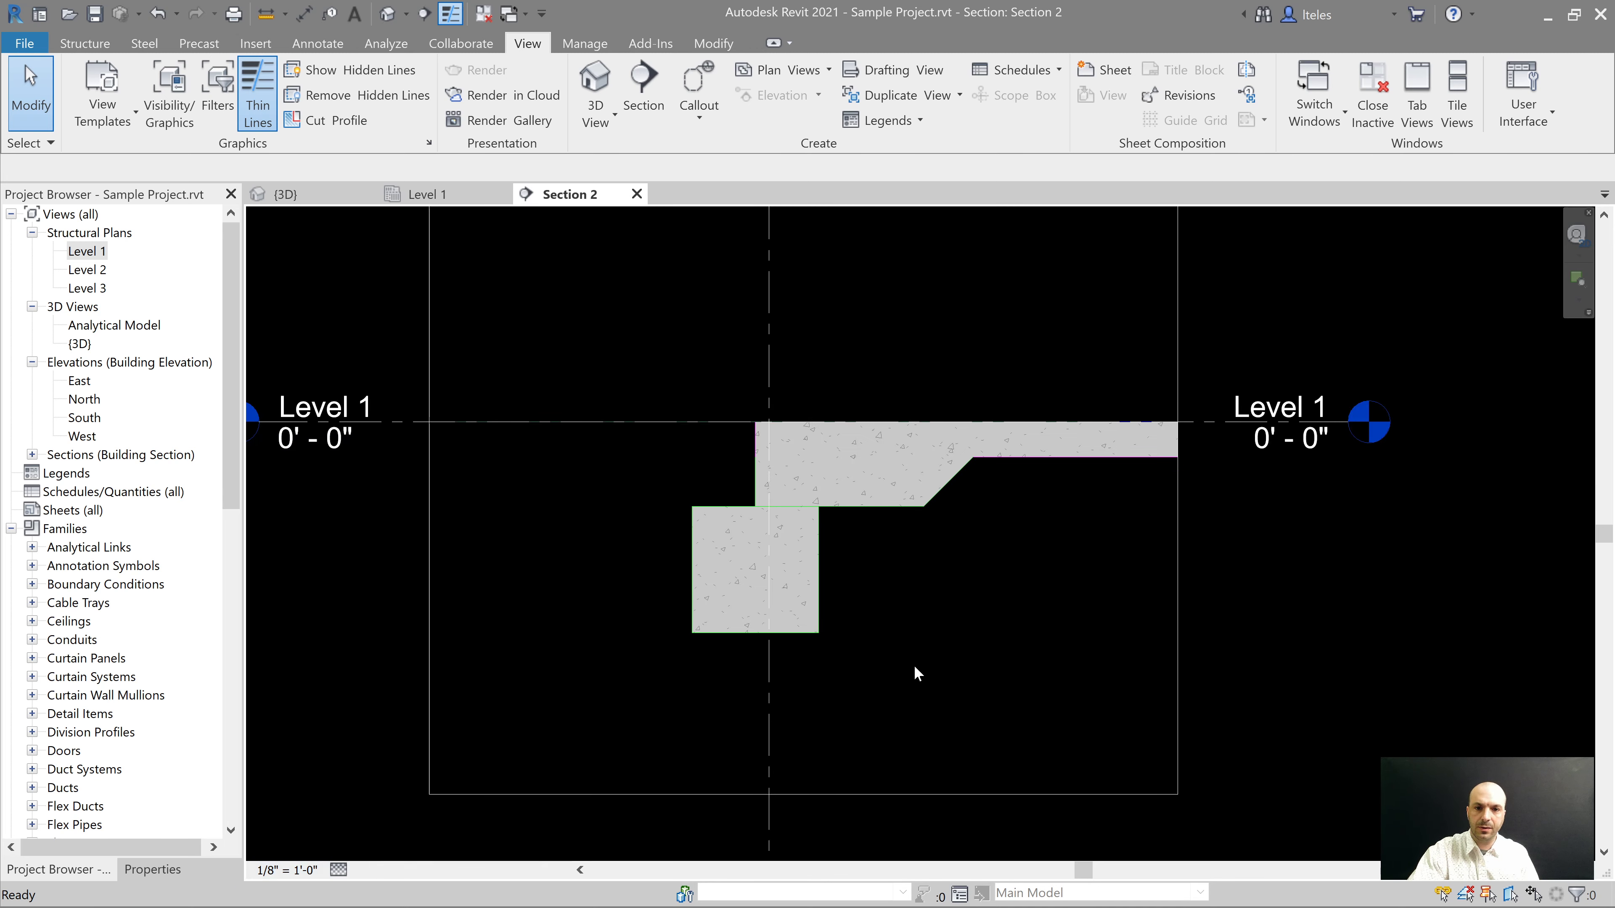
pyautogui.scroll(2, 854, 607)
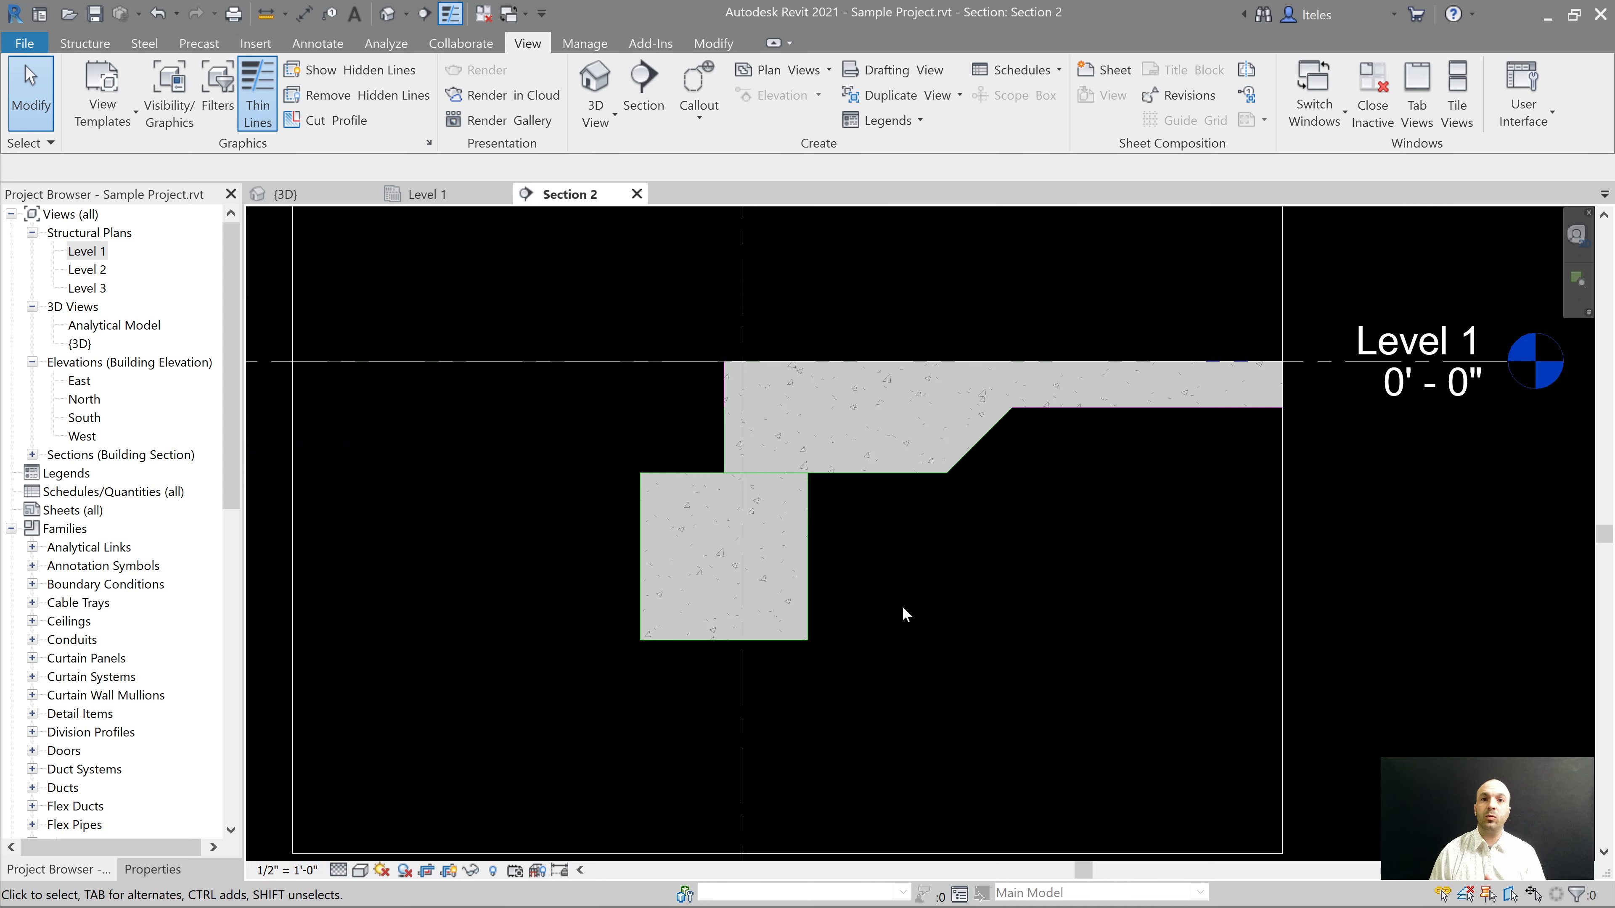
# Step: Check the GB1 grade beam and thickened slab edge in section, then return to {3D} with Ctrl+Tab
pyautogui.click(808, 534)
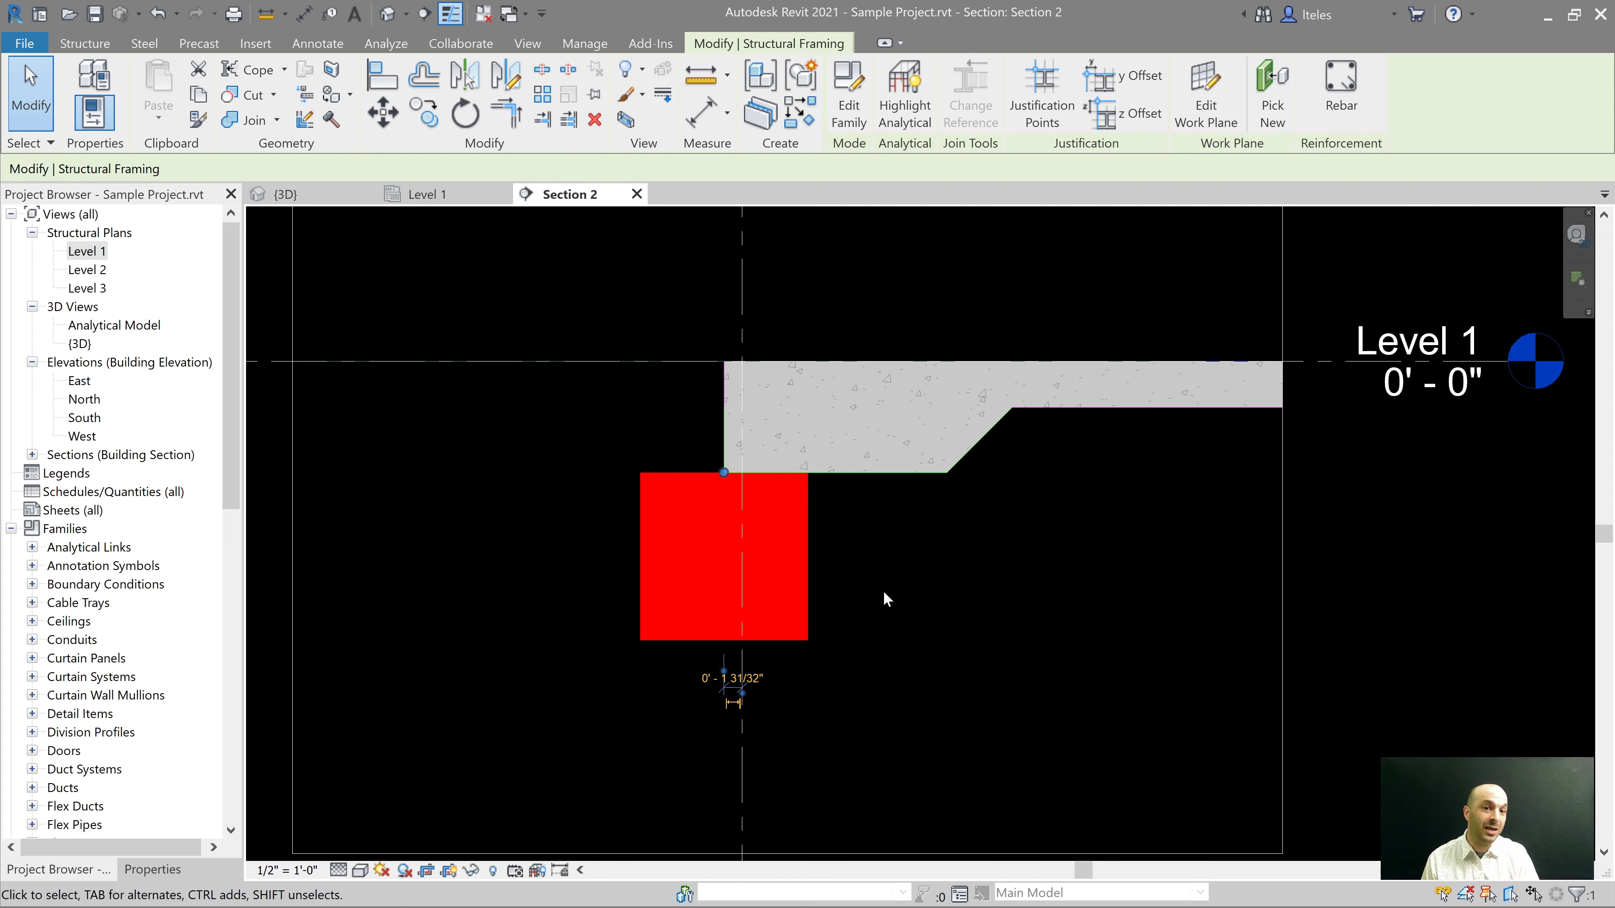
pyautogui.click(935, 541)
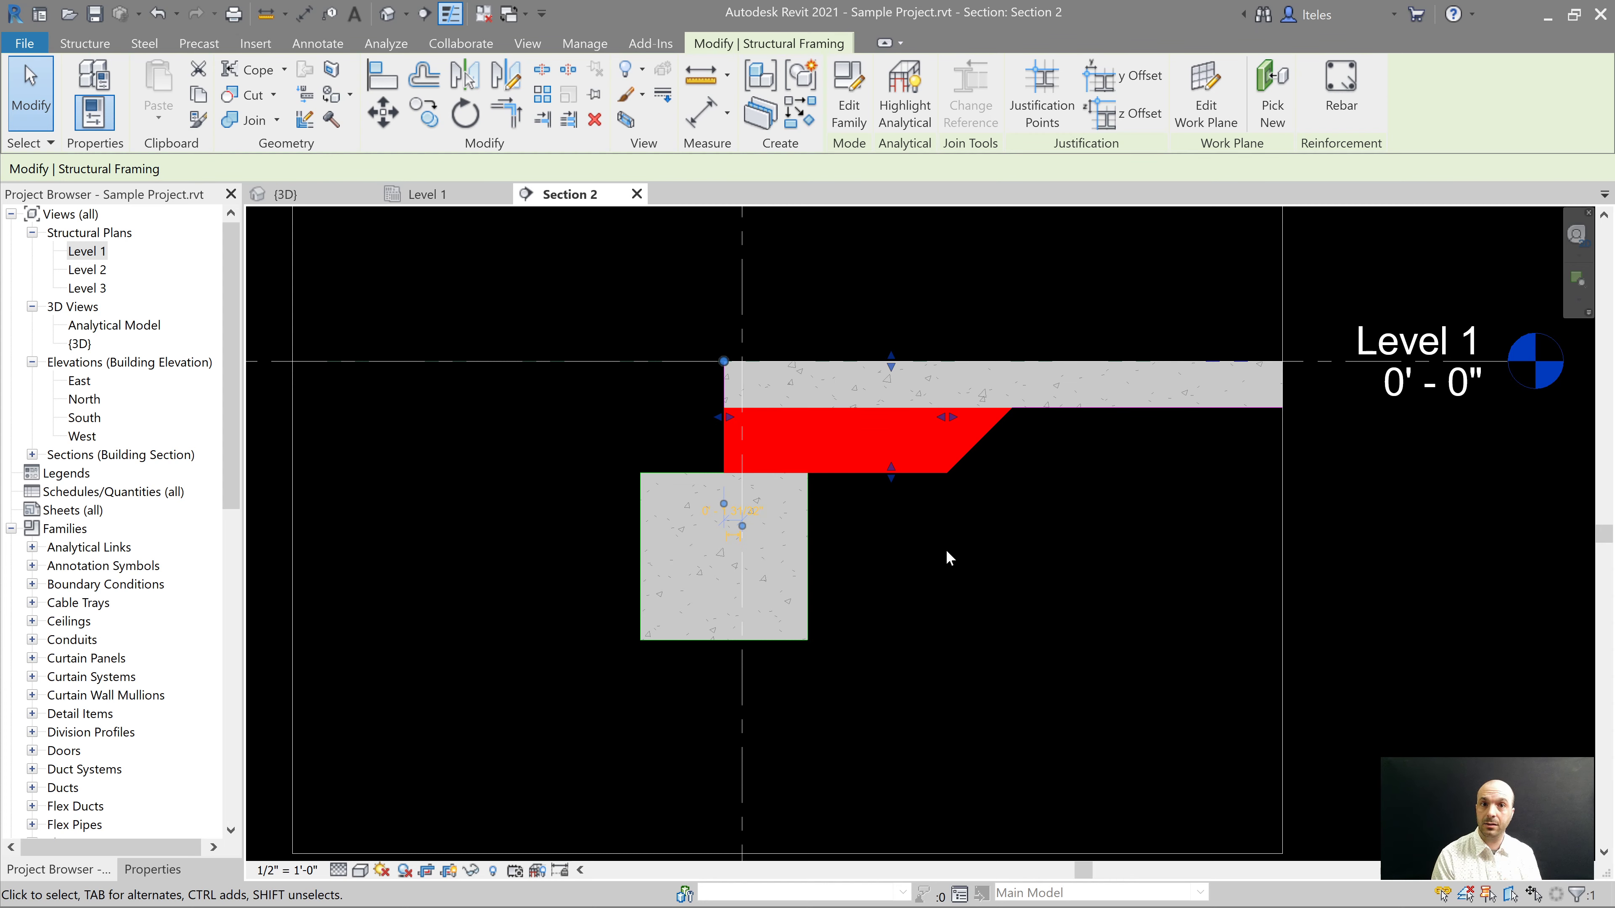
pyautogui.press('Escape')
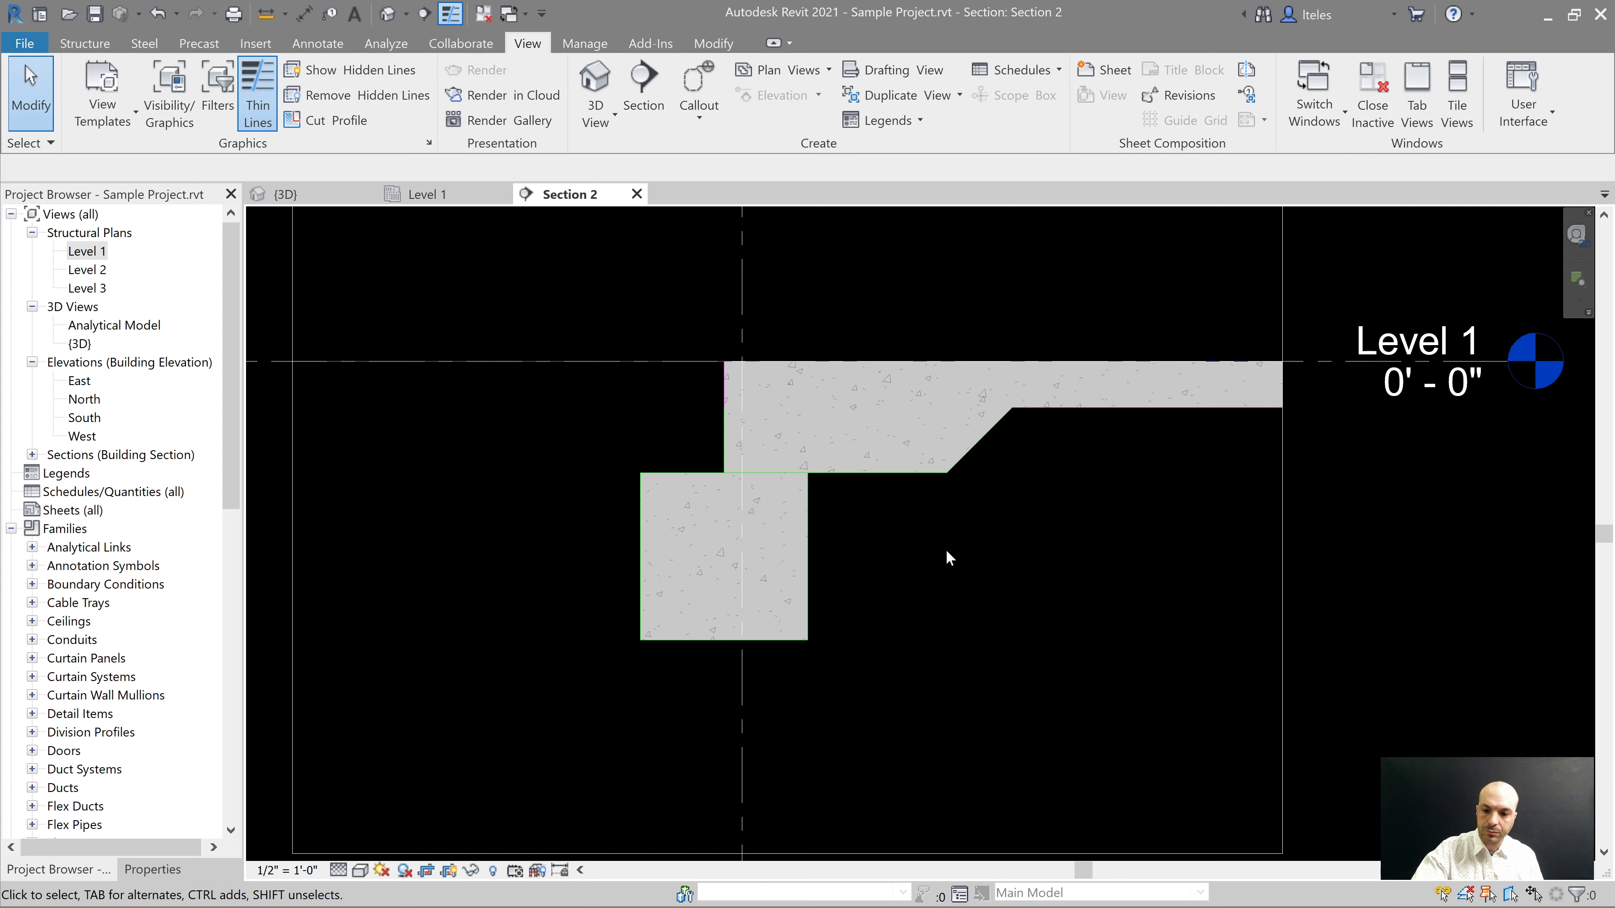
pyautogui.hotkey('ctrl', 'Tab')
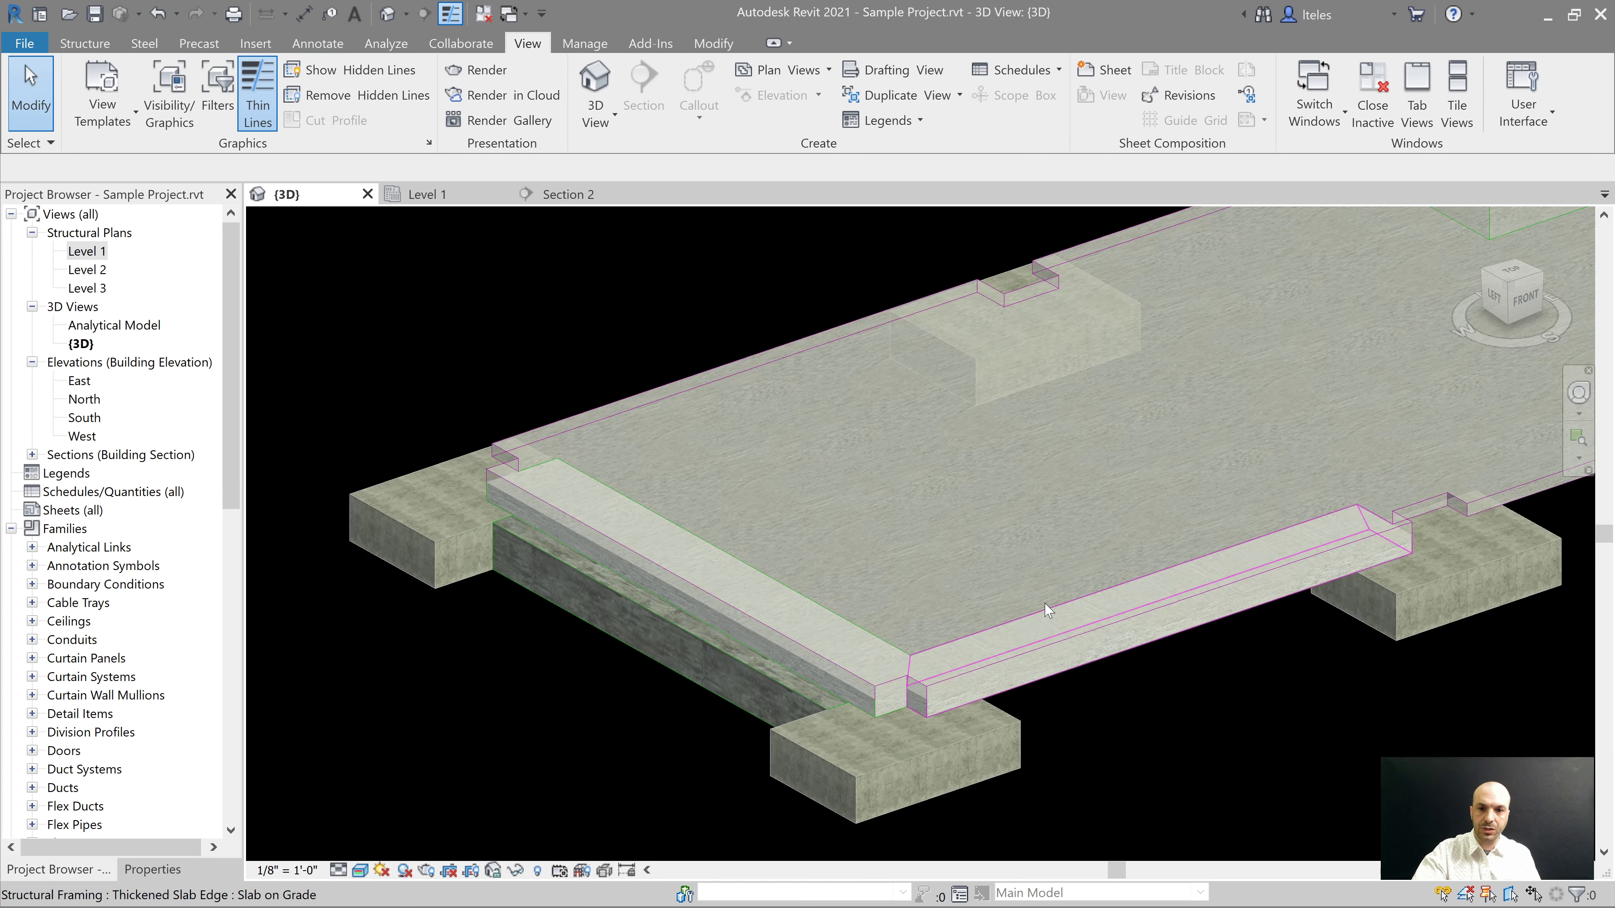
# Step: Select the continuous grade-beam footing and examine it in Section 2
pyautogui.scroll(3, 627, 751)
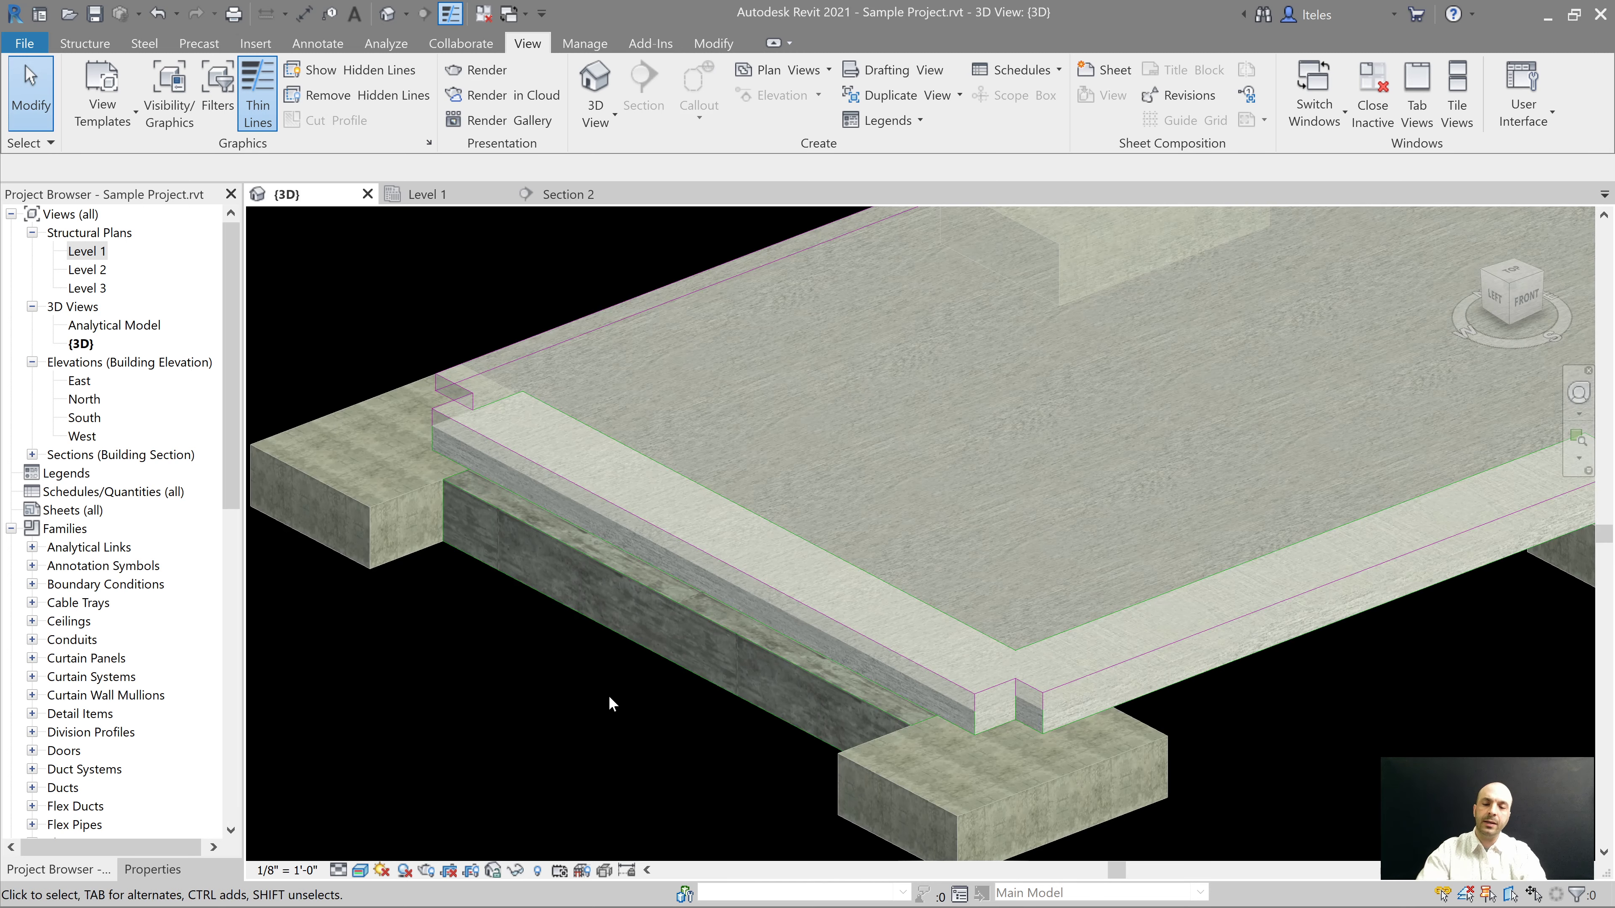
pyautogui.click(568, 778)
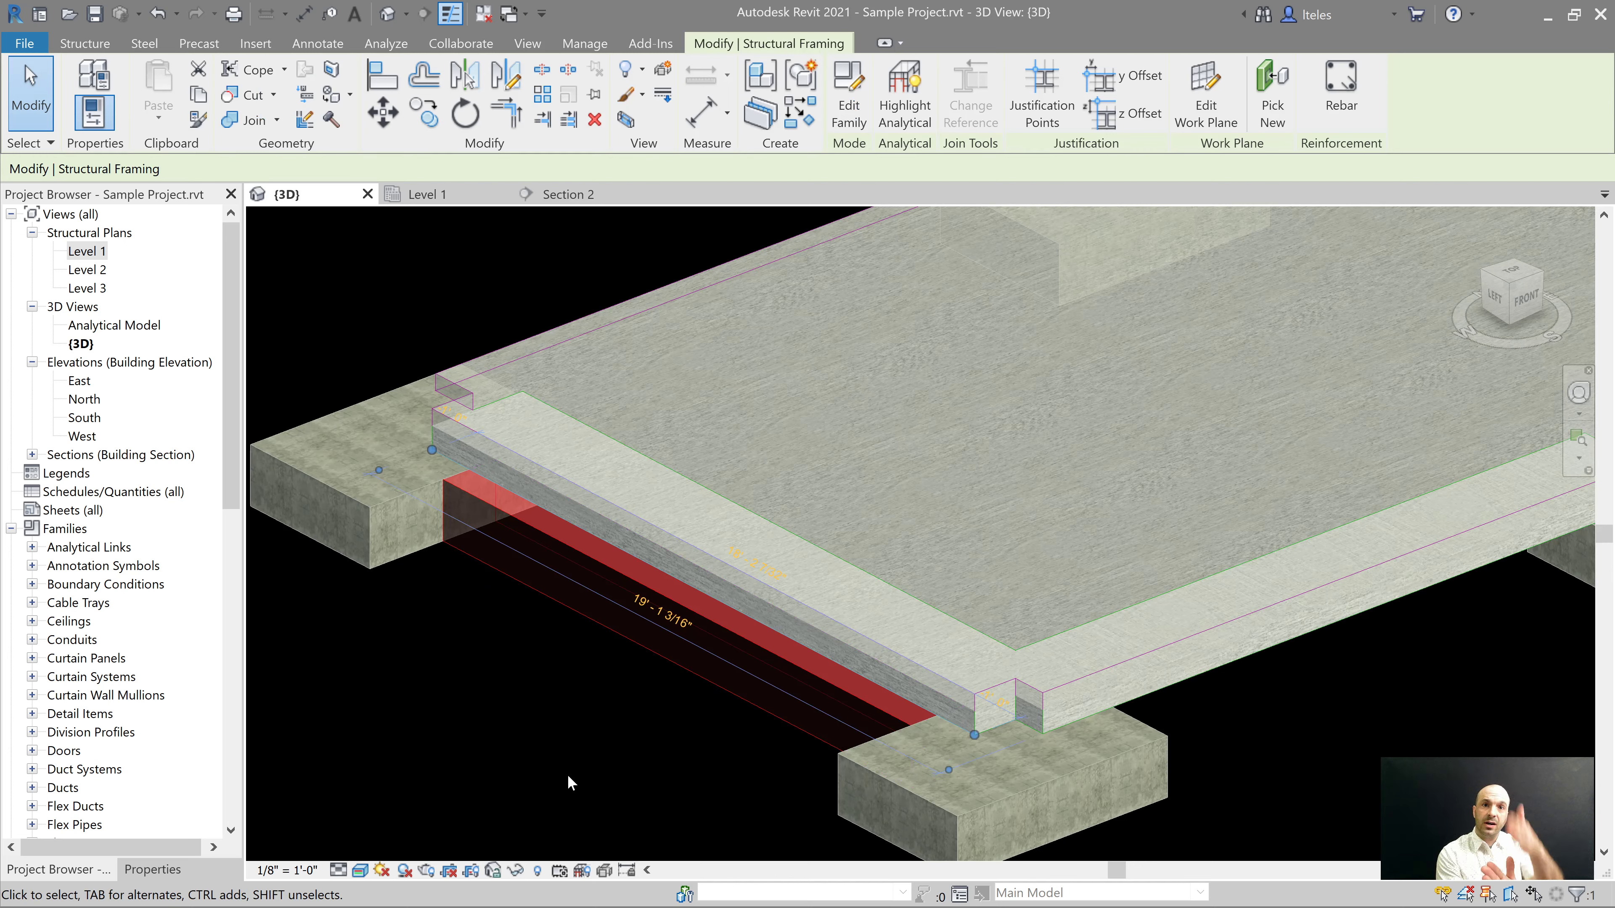
pyautogui.click(558, 194)
pyautogui.click(555, 440)
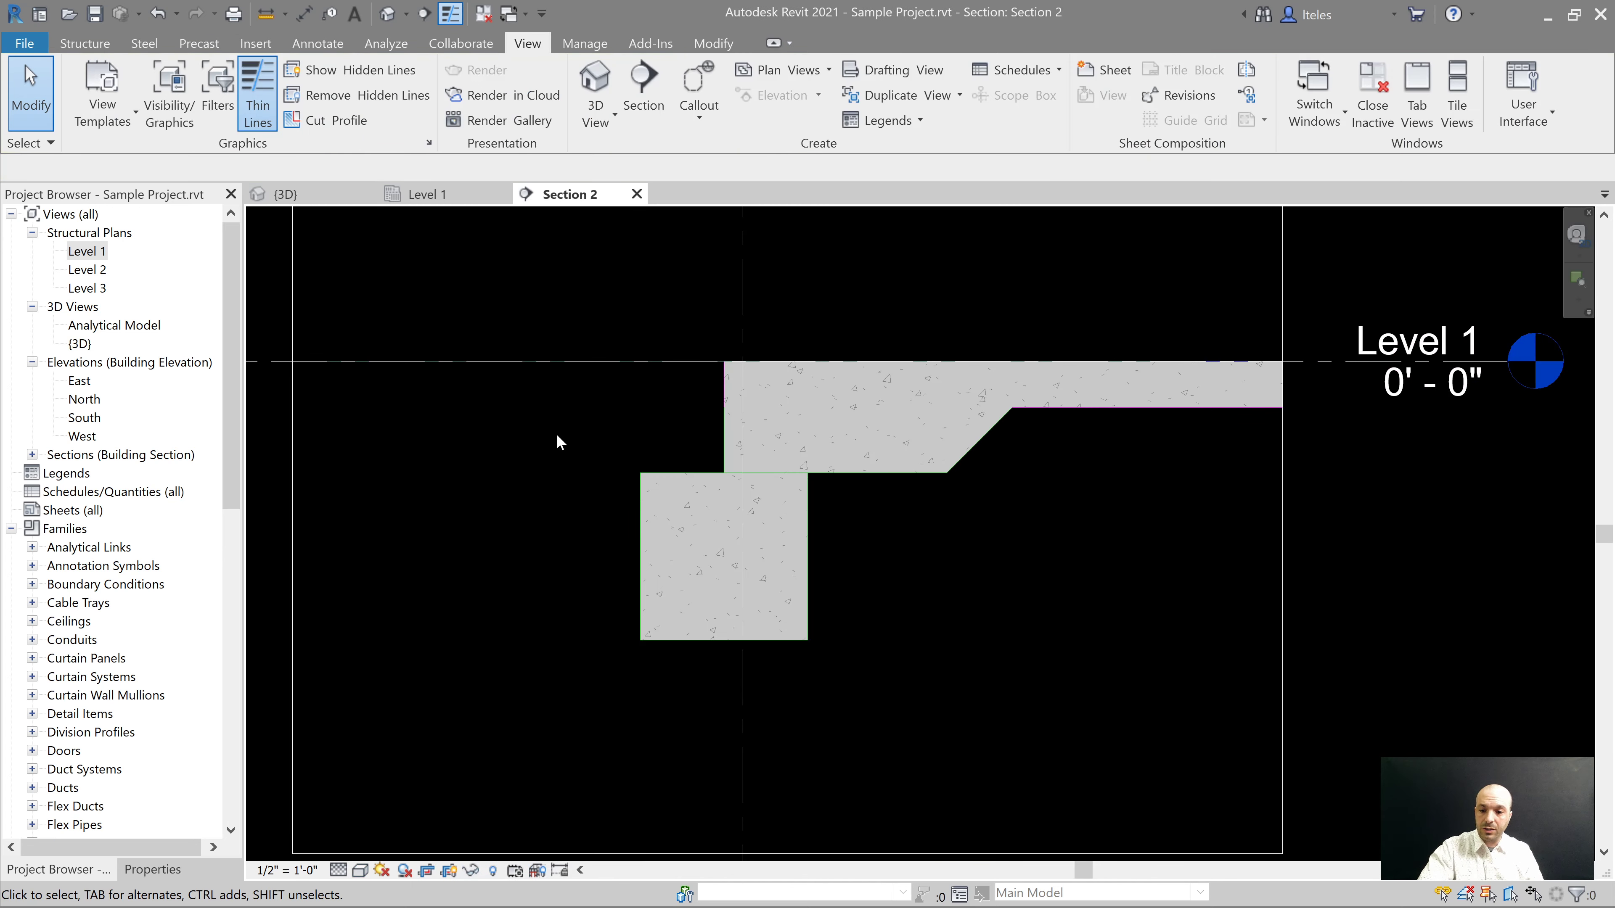
# Step: Sketch a temporary DL detail line down the footing edge, cancel it, and close Section 2
pyautogui.press('d')
pyautogui.press('l')
pyautogui.click(724, 473)
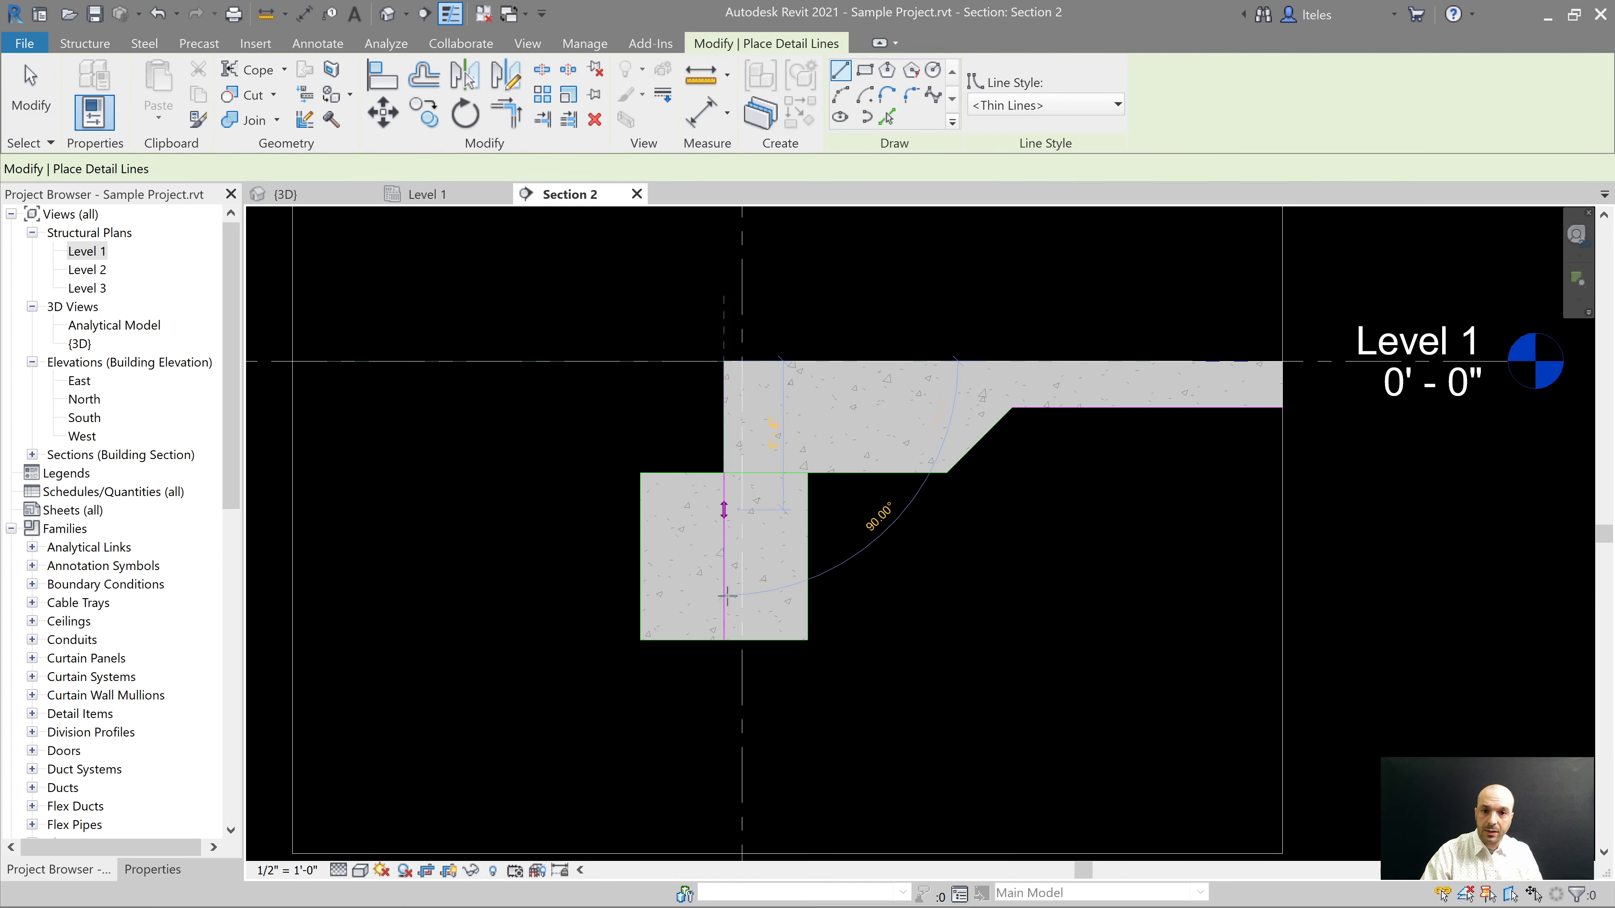
pyautogui.click(724, 742)
pyautogui.press('Escape')
pyautogui.press('Escape')
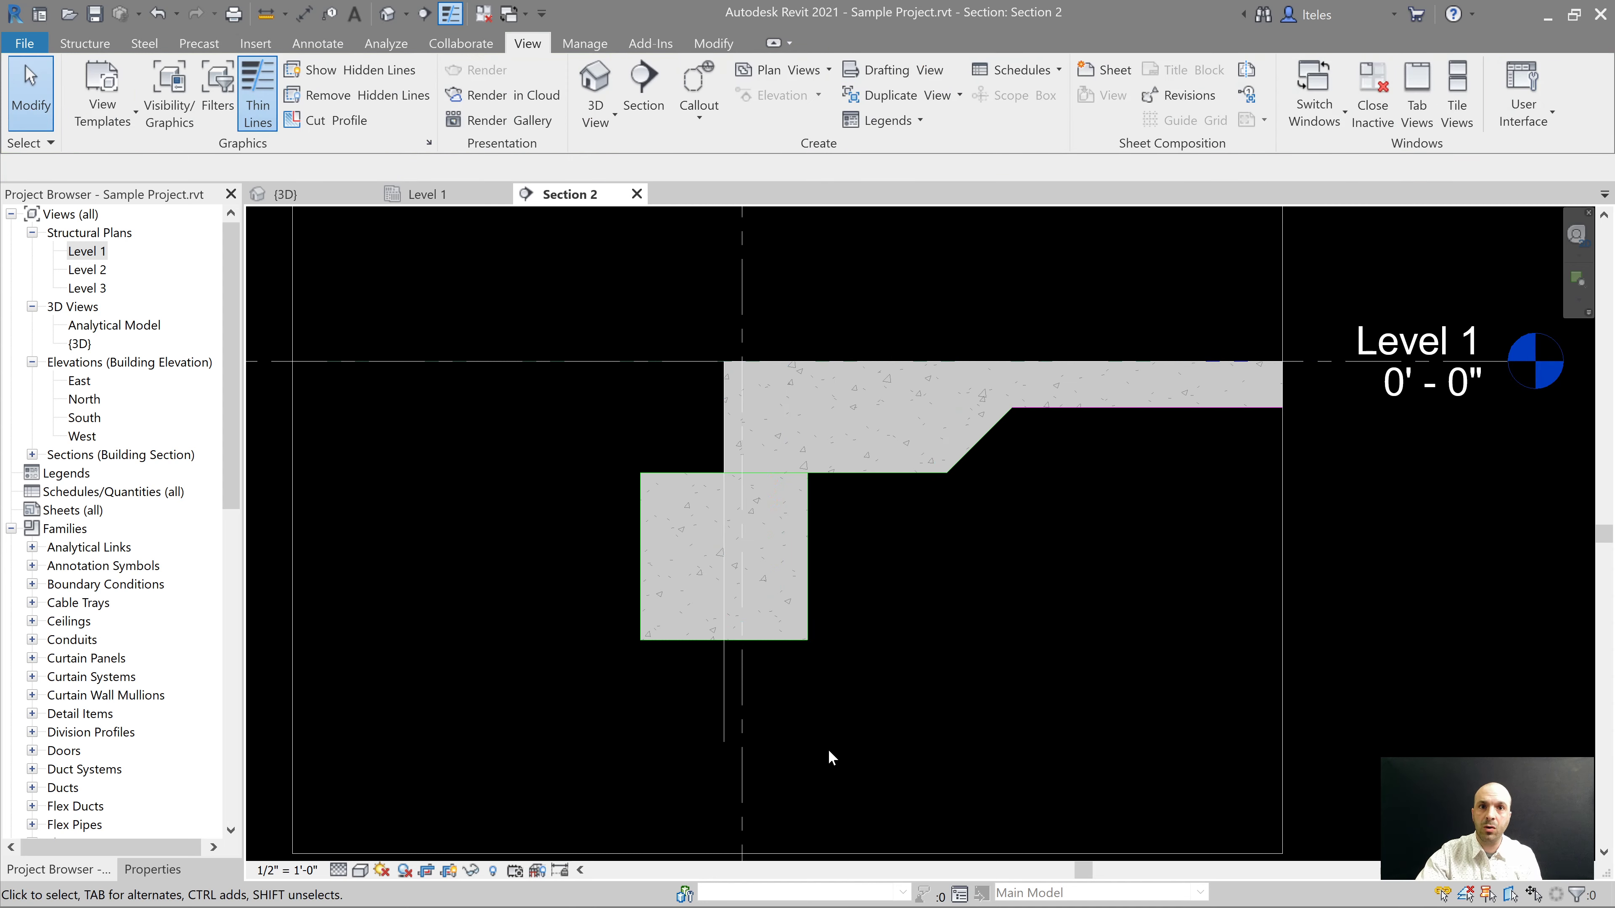
pyautogui.click(636, 194)
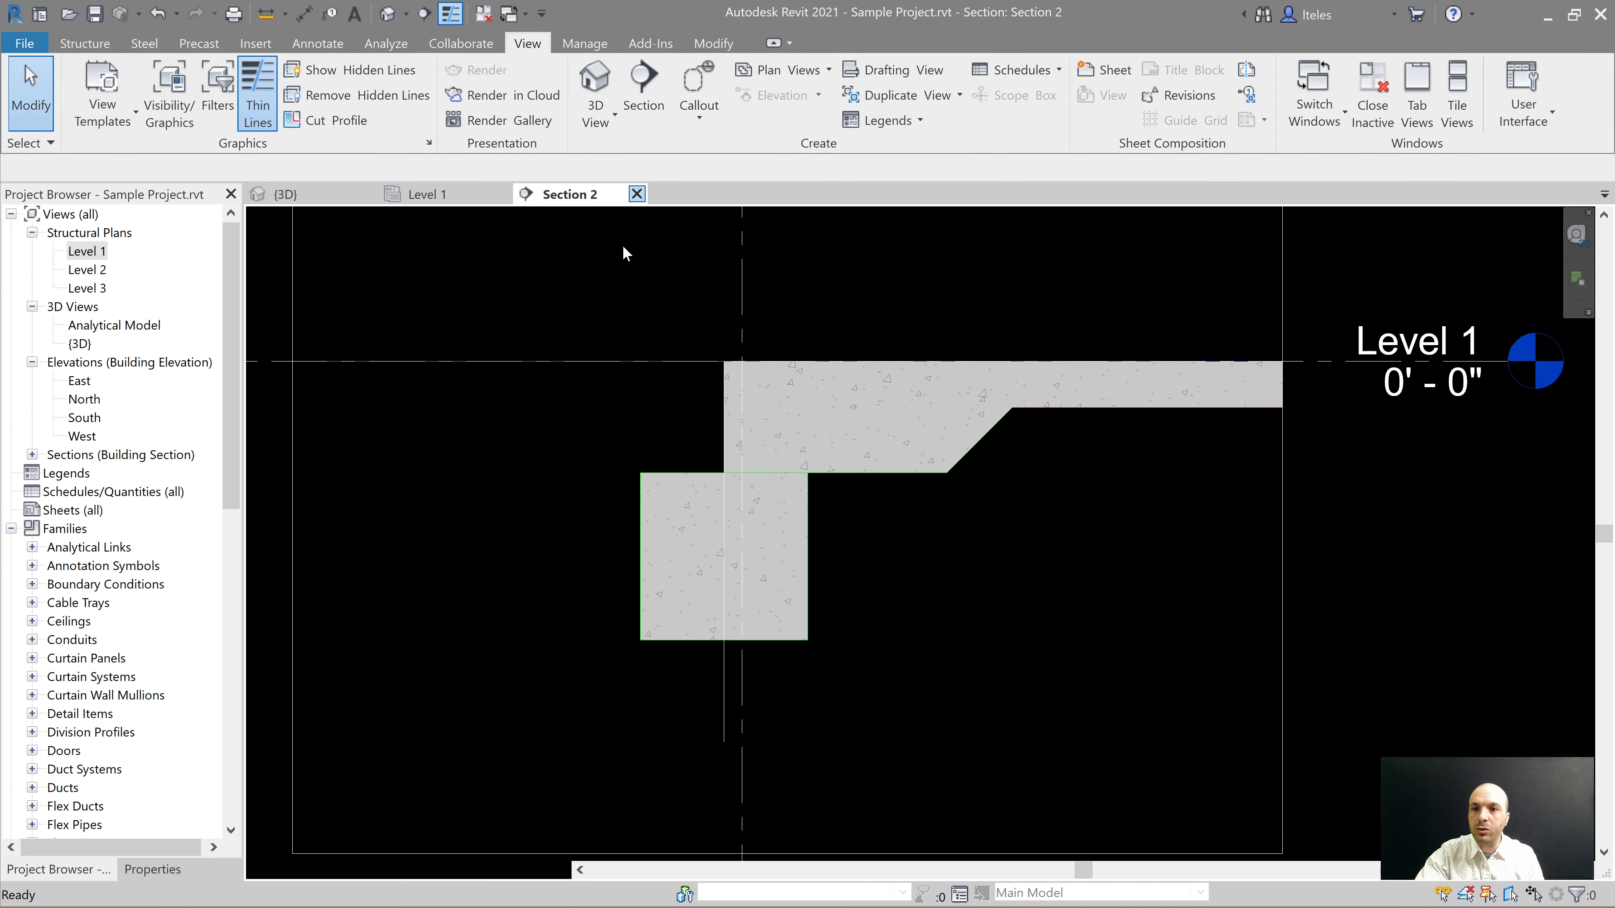
# Step: Close the Level 1 view, then align the continuous GB1 footing face to the reference edge in 3D
pyautogui.click(503, 194)
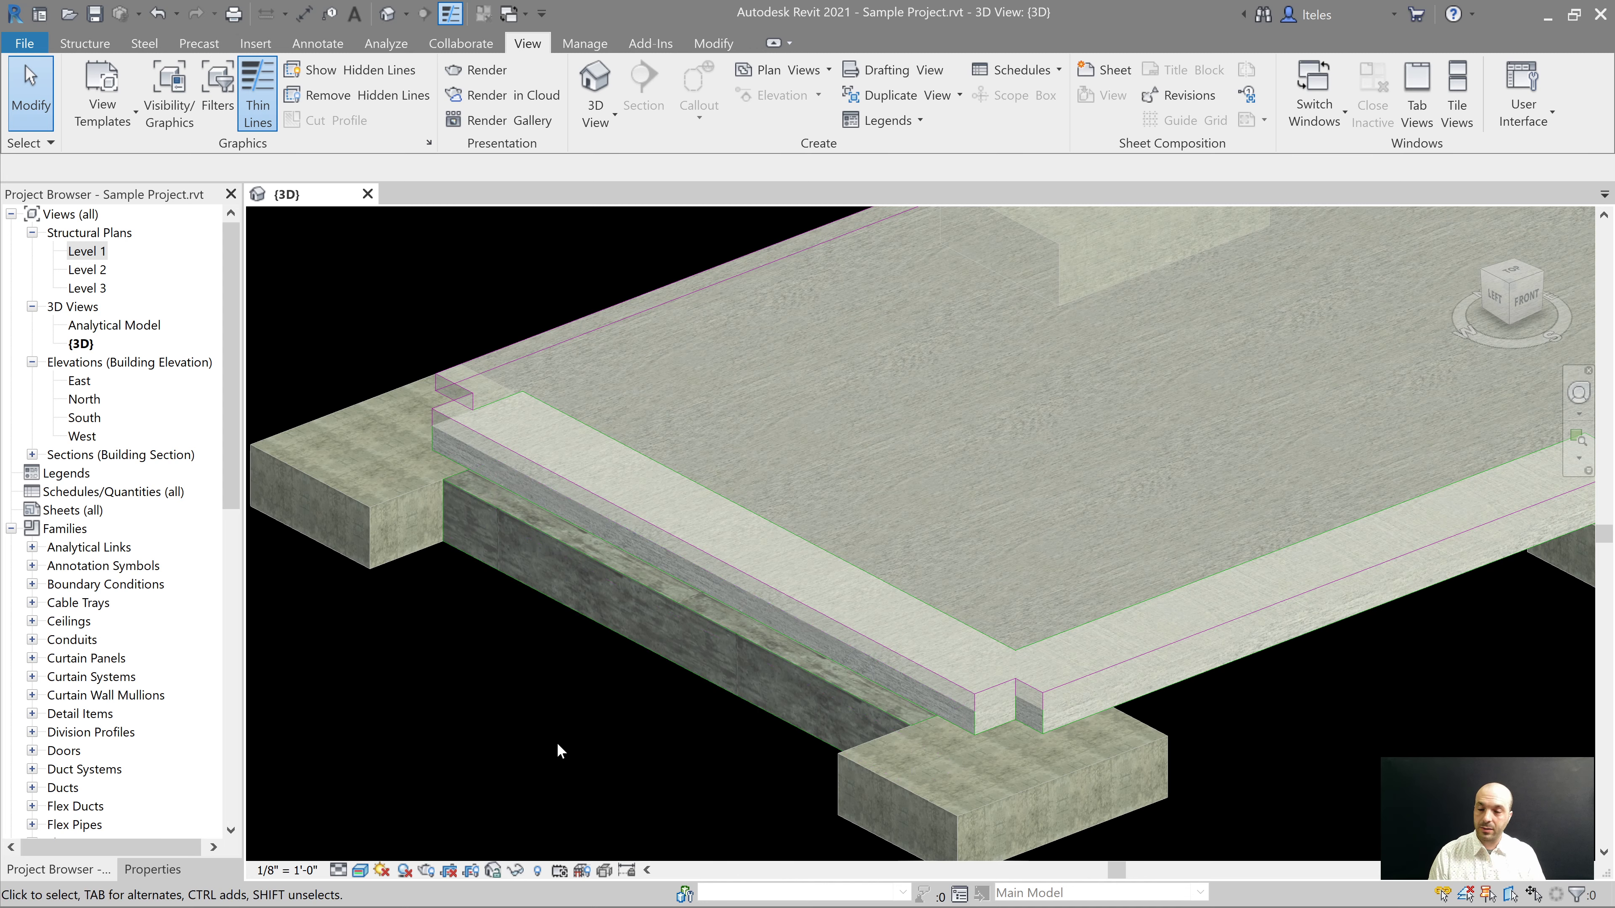
pyautogui.scroll(2, 598, 673)
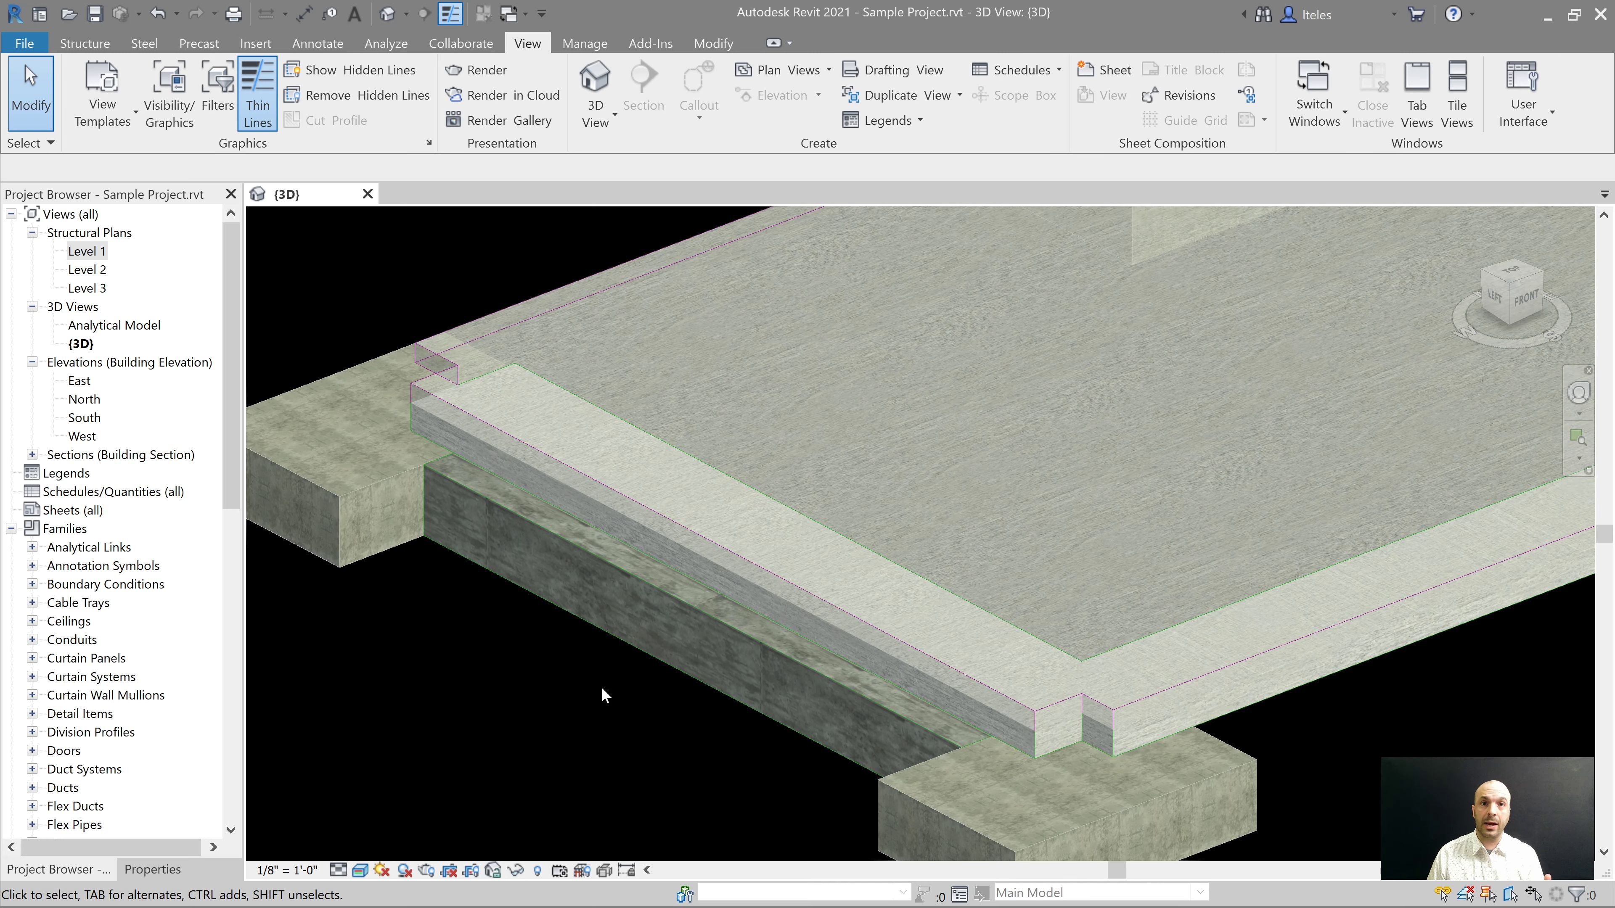
pyautogui.press('a')
pyautogui.press('l')
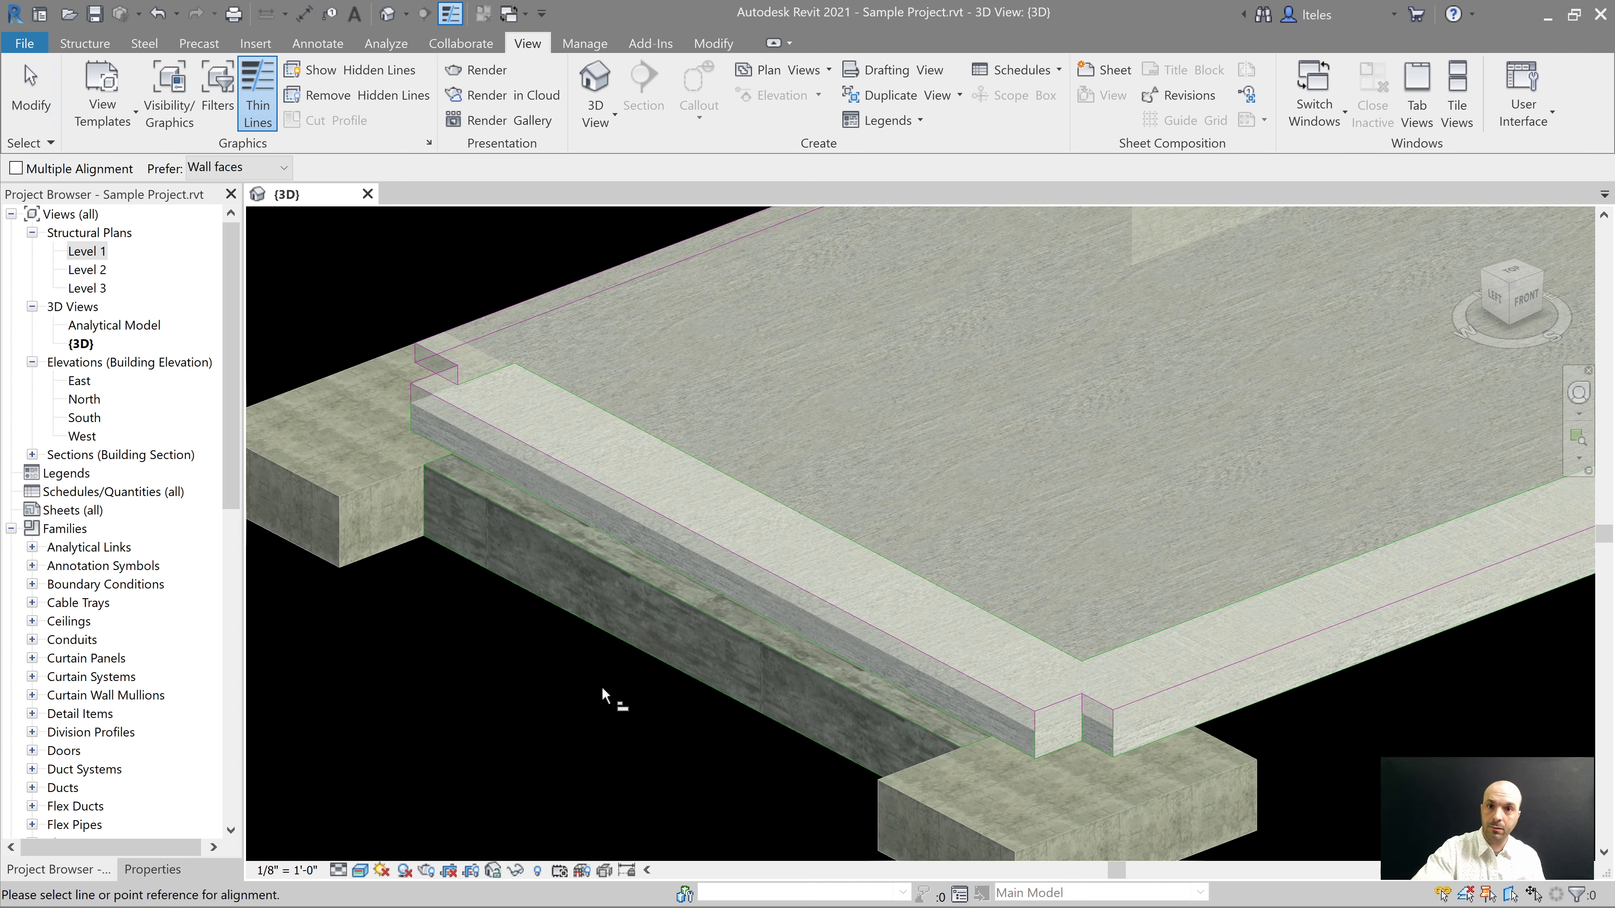
pyautogui.scroll(3, 474, 417)
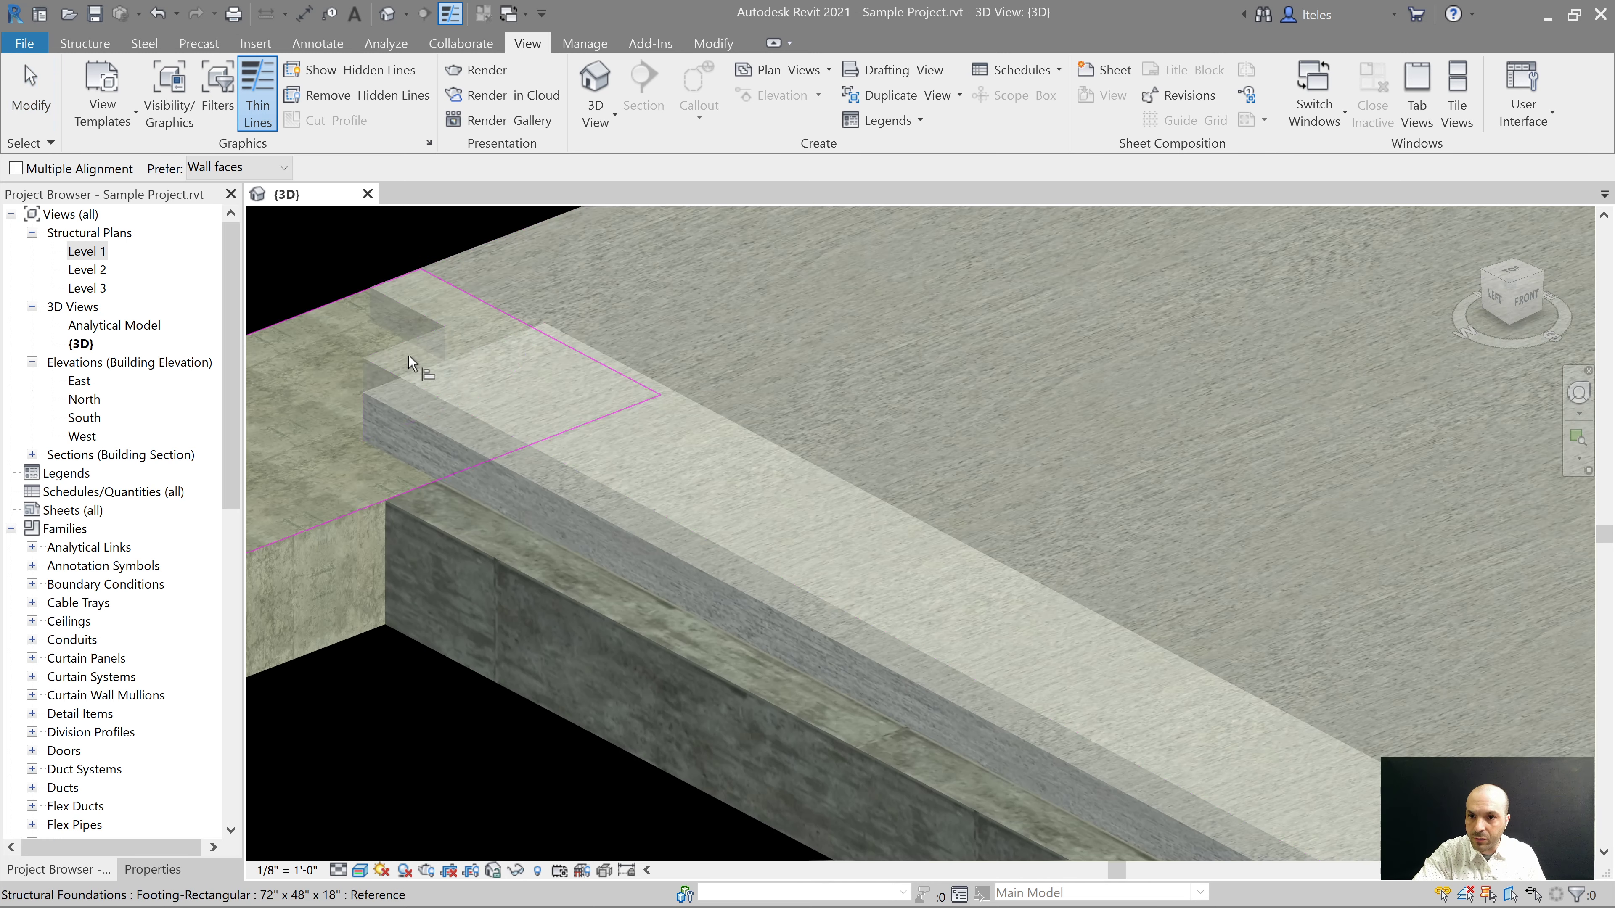
pyautogui.click(379, 369)
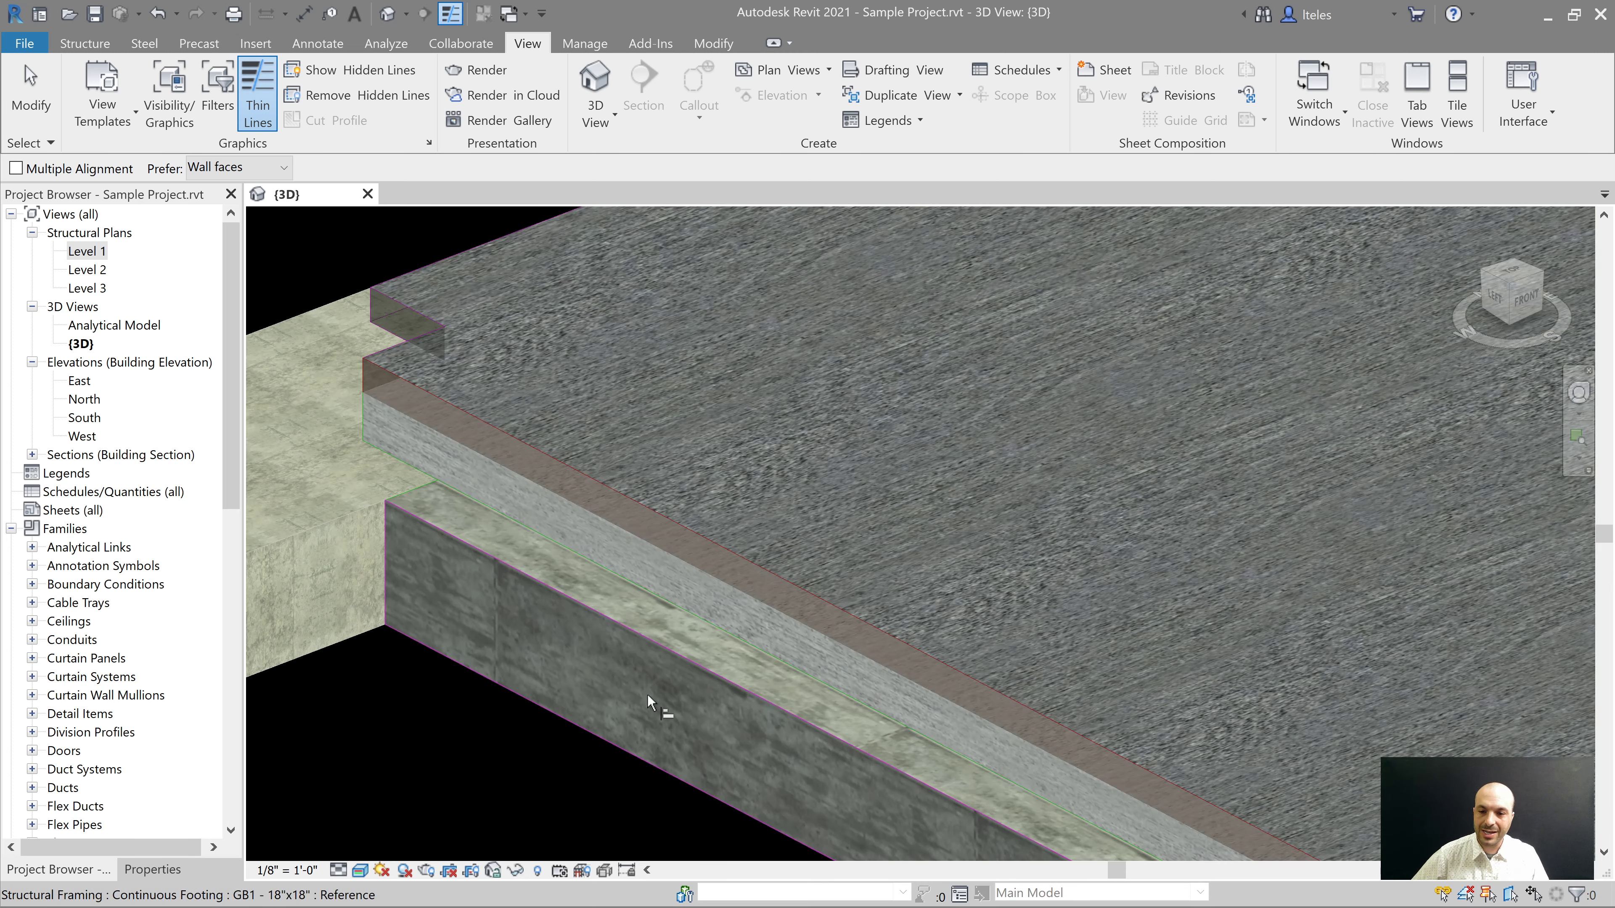
pyautogui.click(636, 706)
pyautogui.scroll(-3, 519, 719)
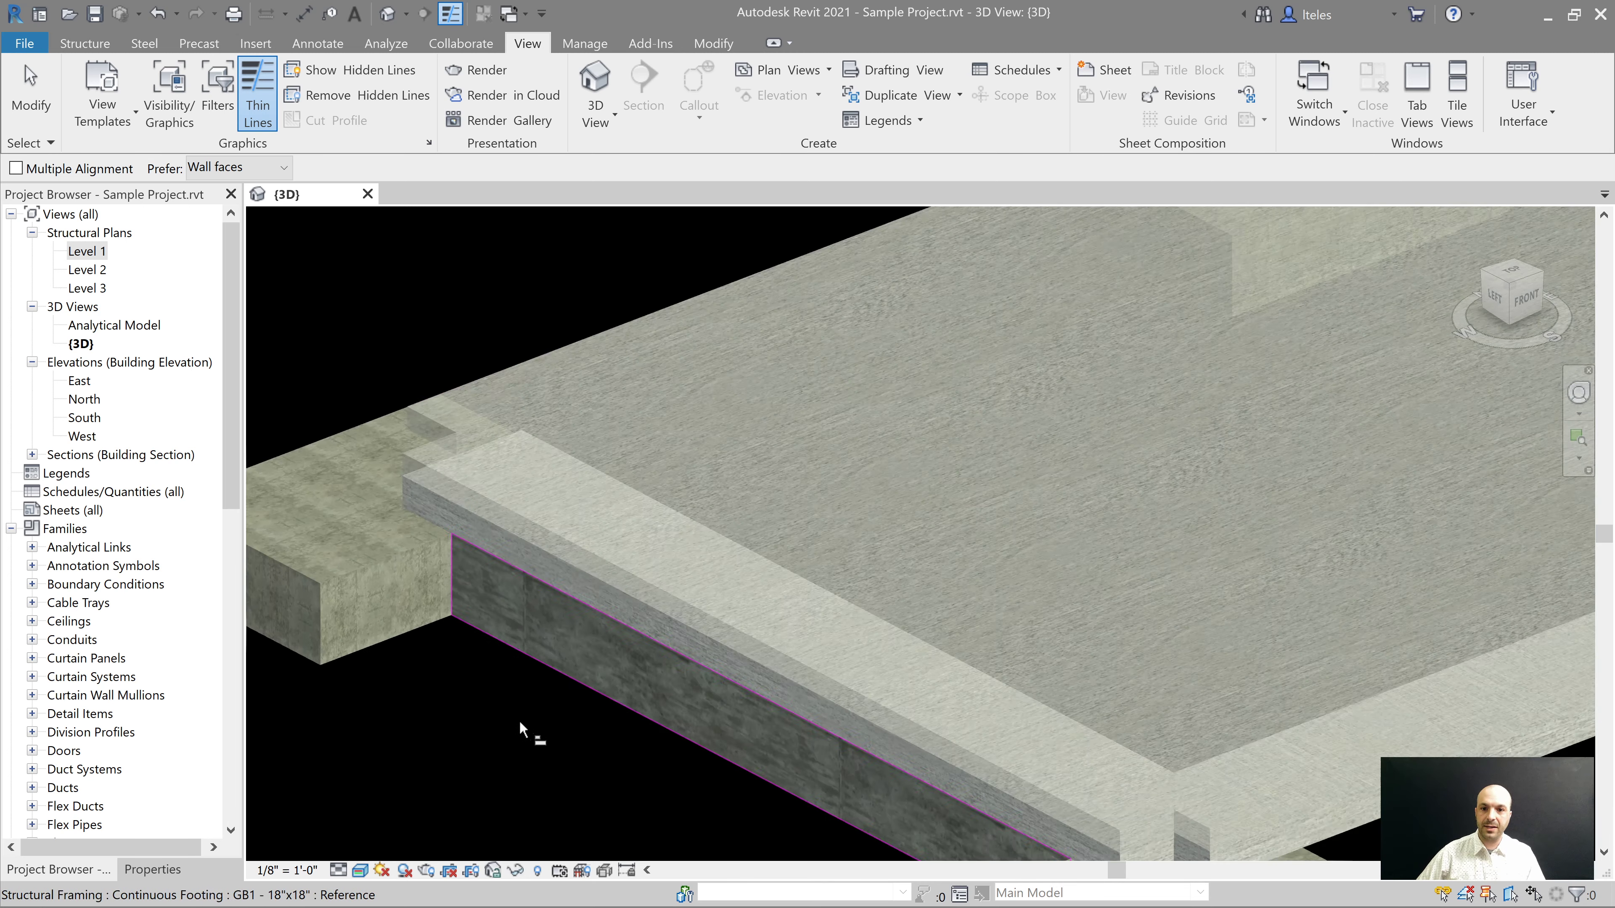
pyautogui.scroll(2, 552, 714)
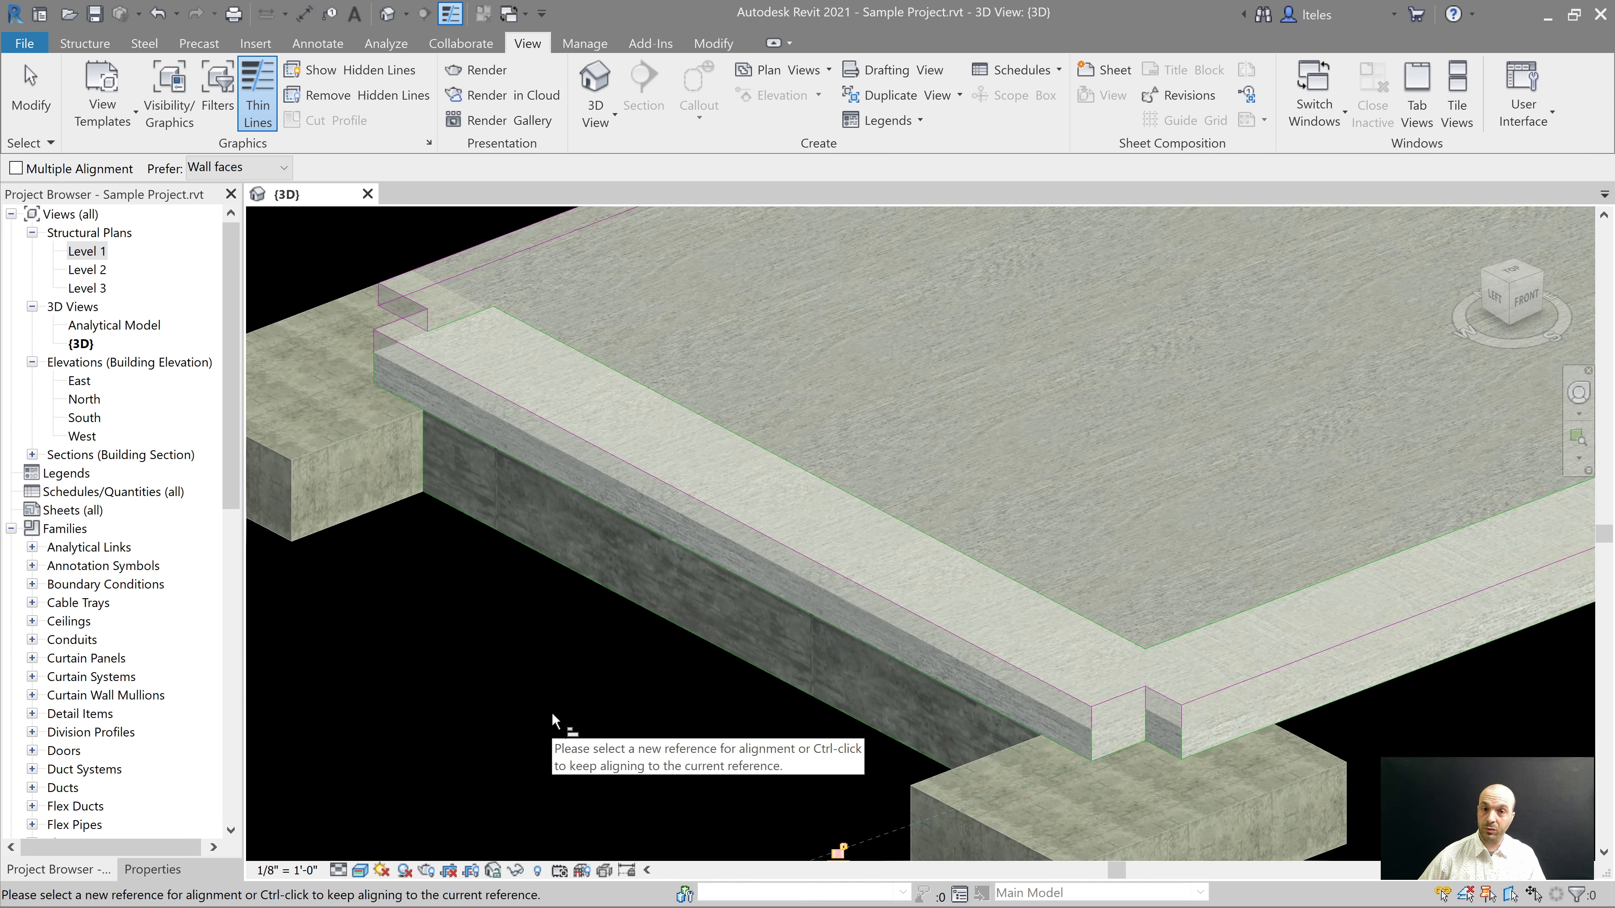
pyautogui.press('Escape')
pyautogui.press('Escape')
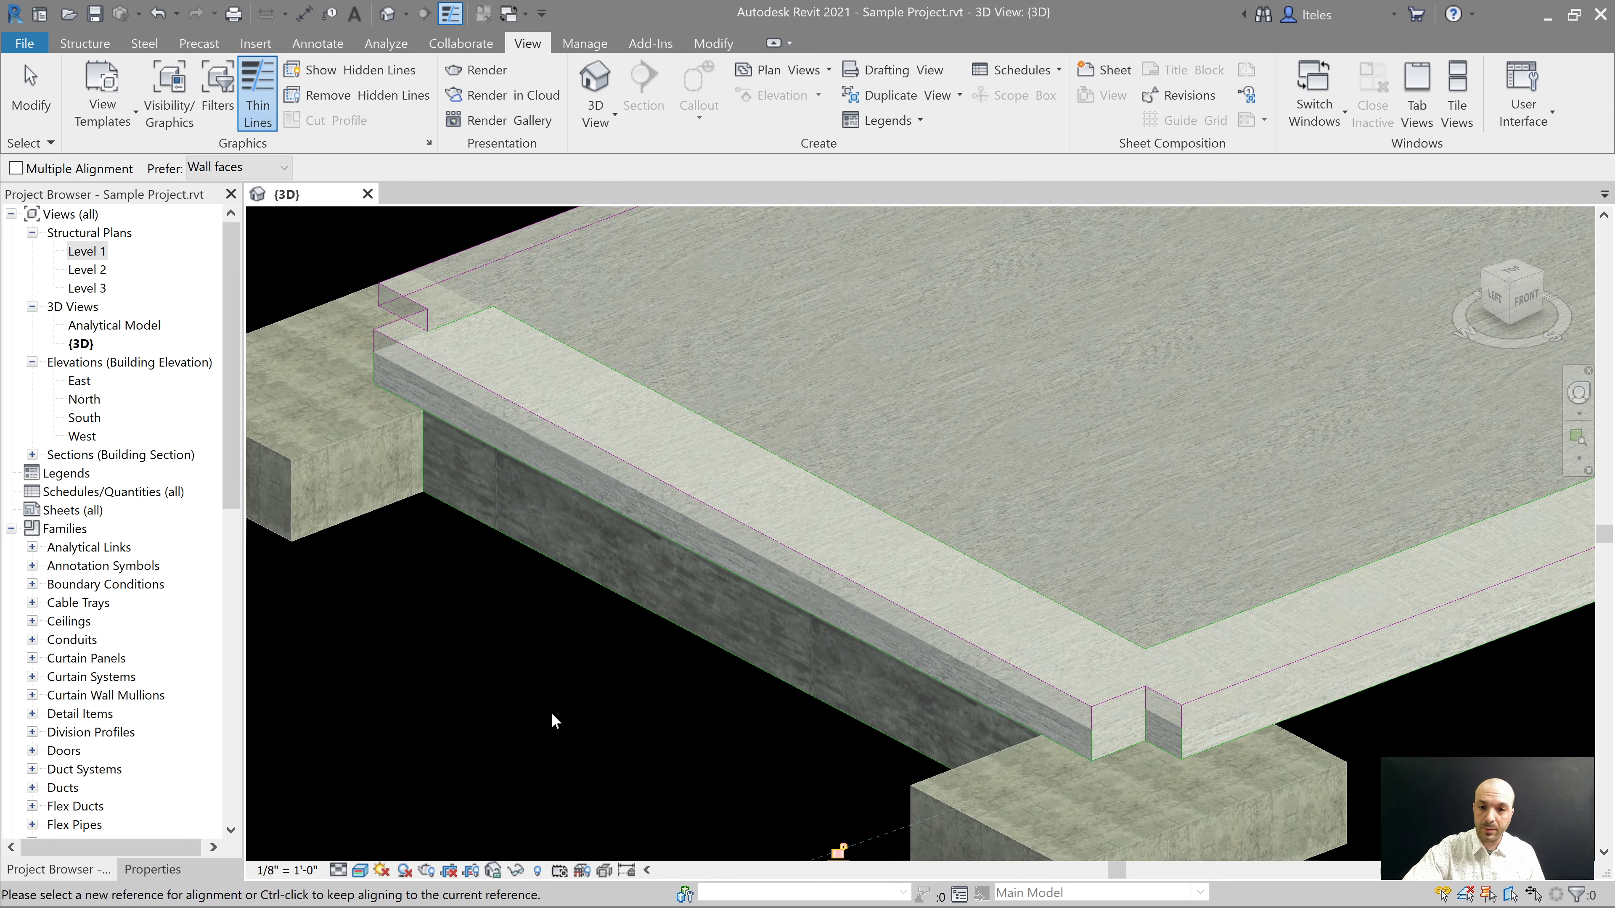
pyautogui.scroll(2, 553, 715)
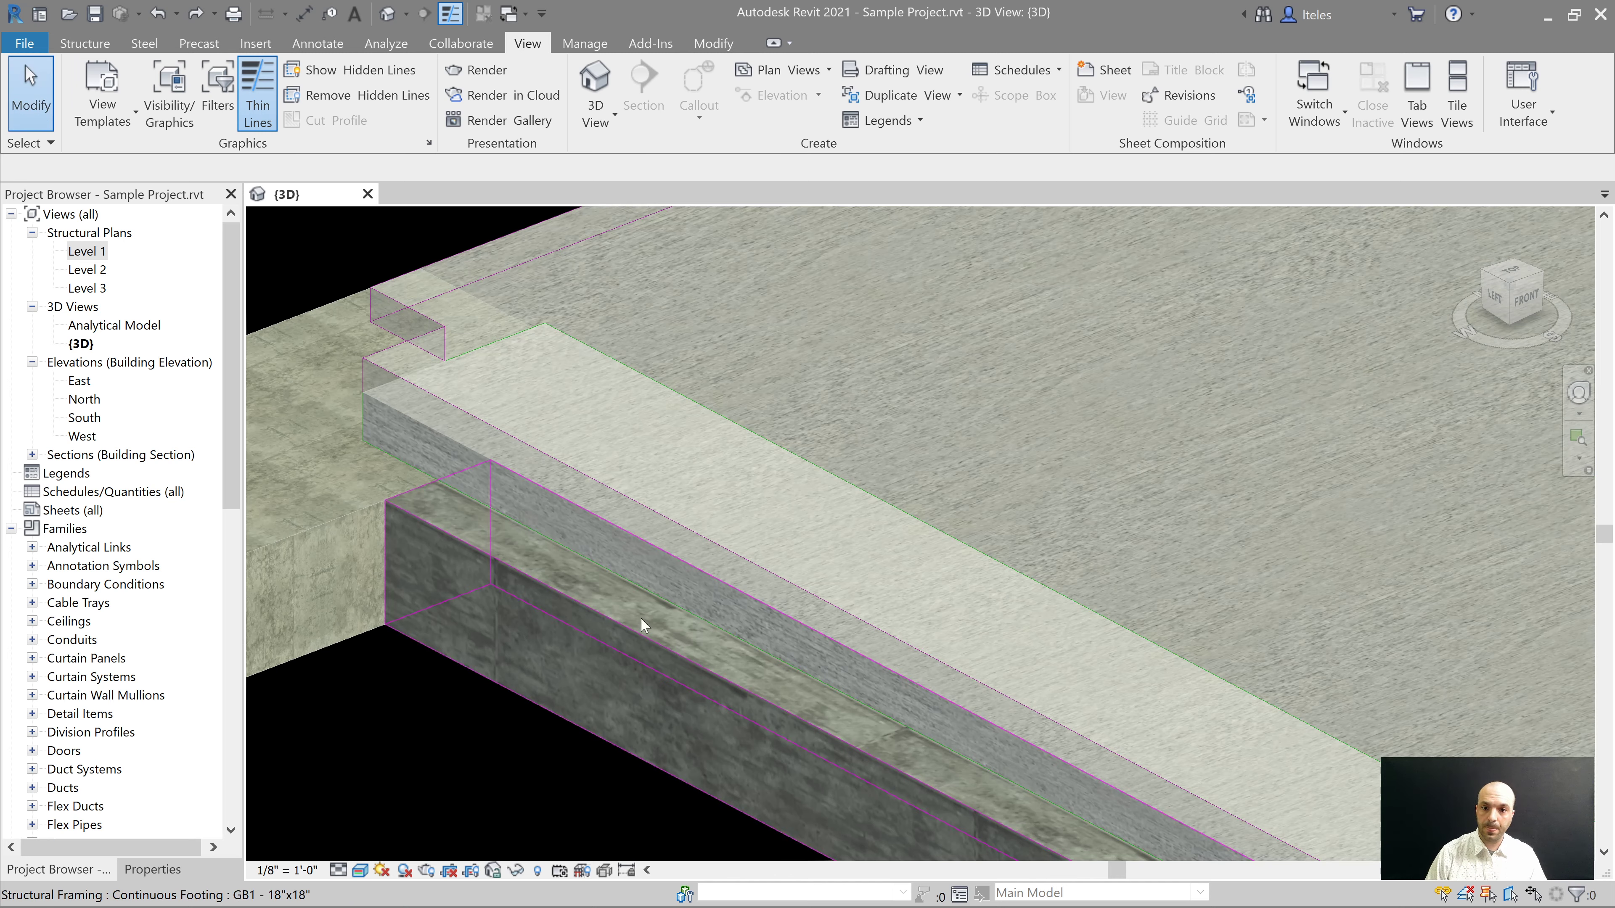
pyautogui.scroll(-3, 568, 719)
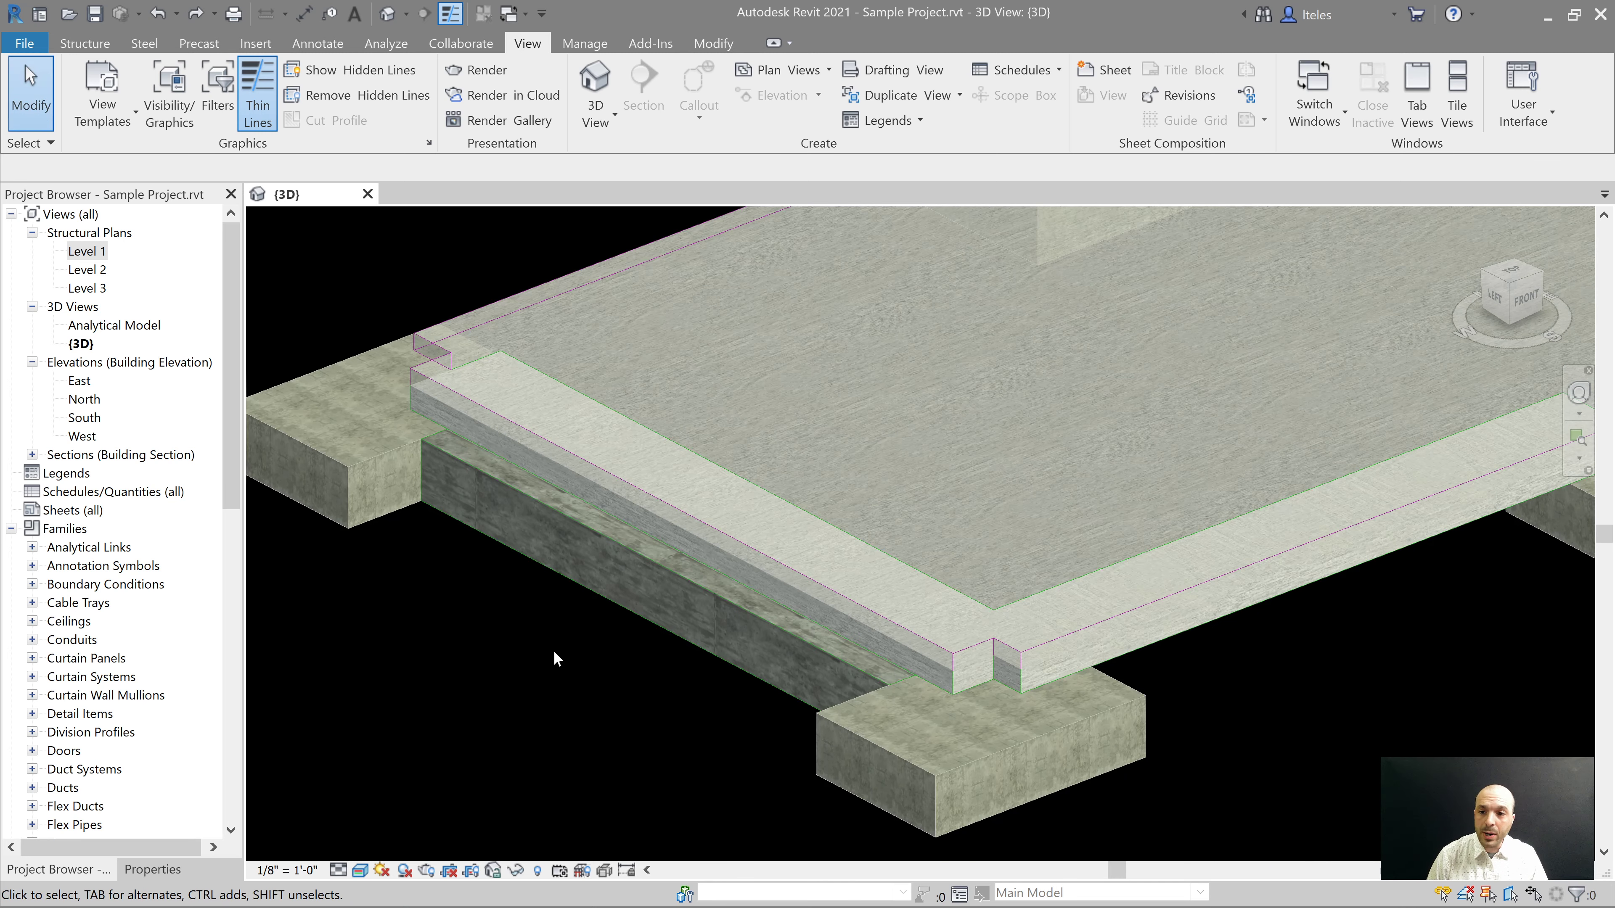
# Step: Select the continuous GB1 footing and set its y Justification to Right
pyautogui.click(651, 645)
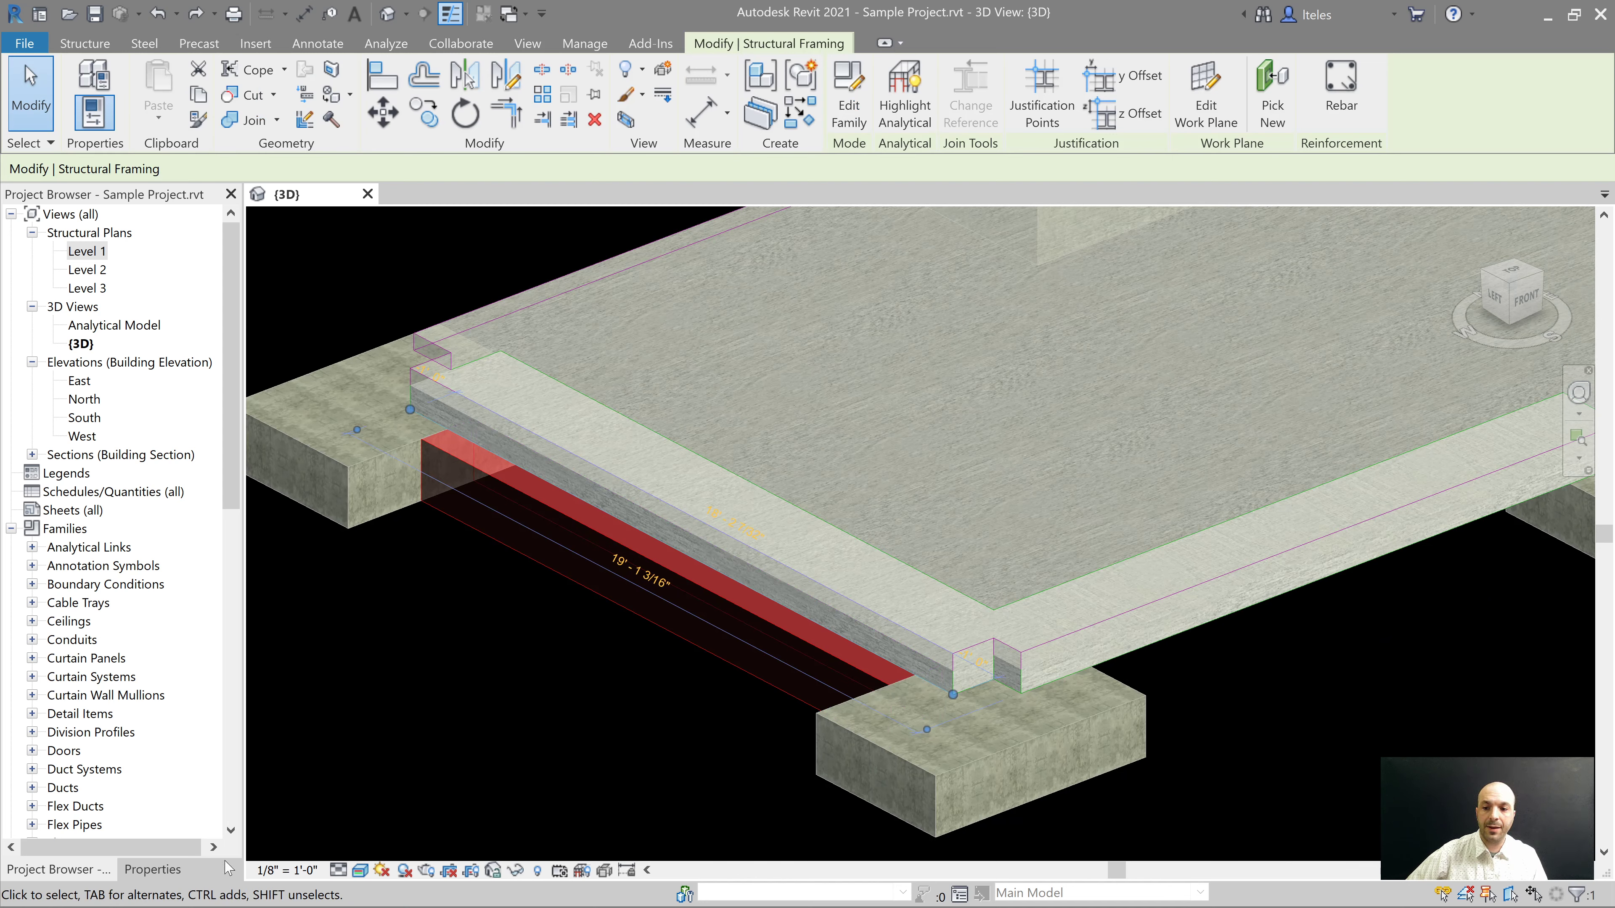
pyautogui.click(156, 870)
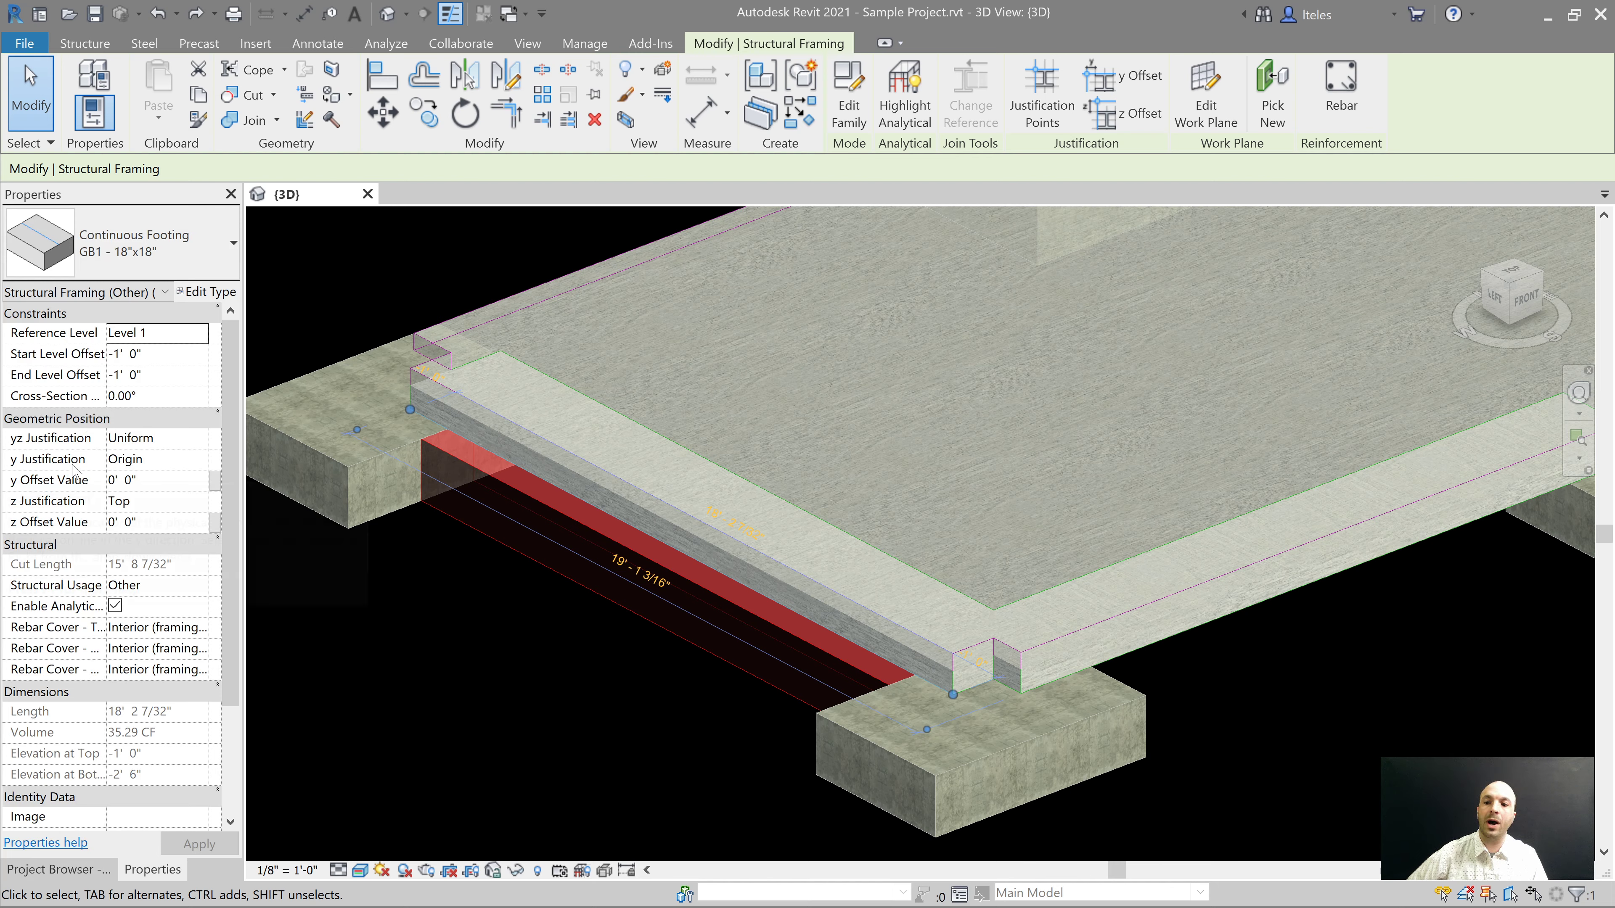
pyautogui.moveTo(72, 469)
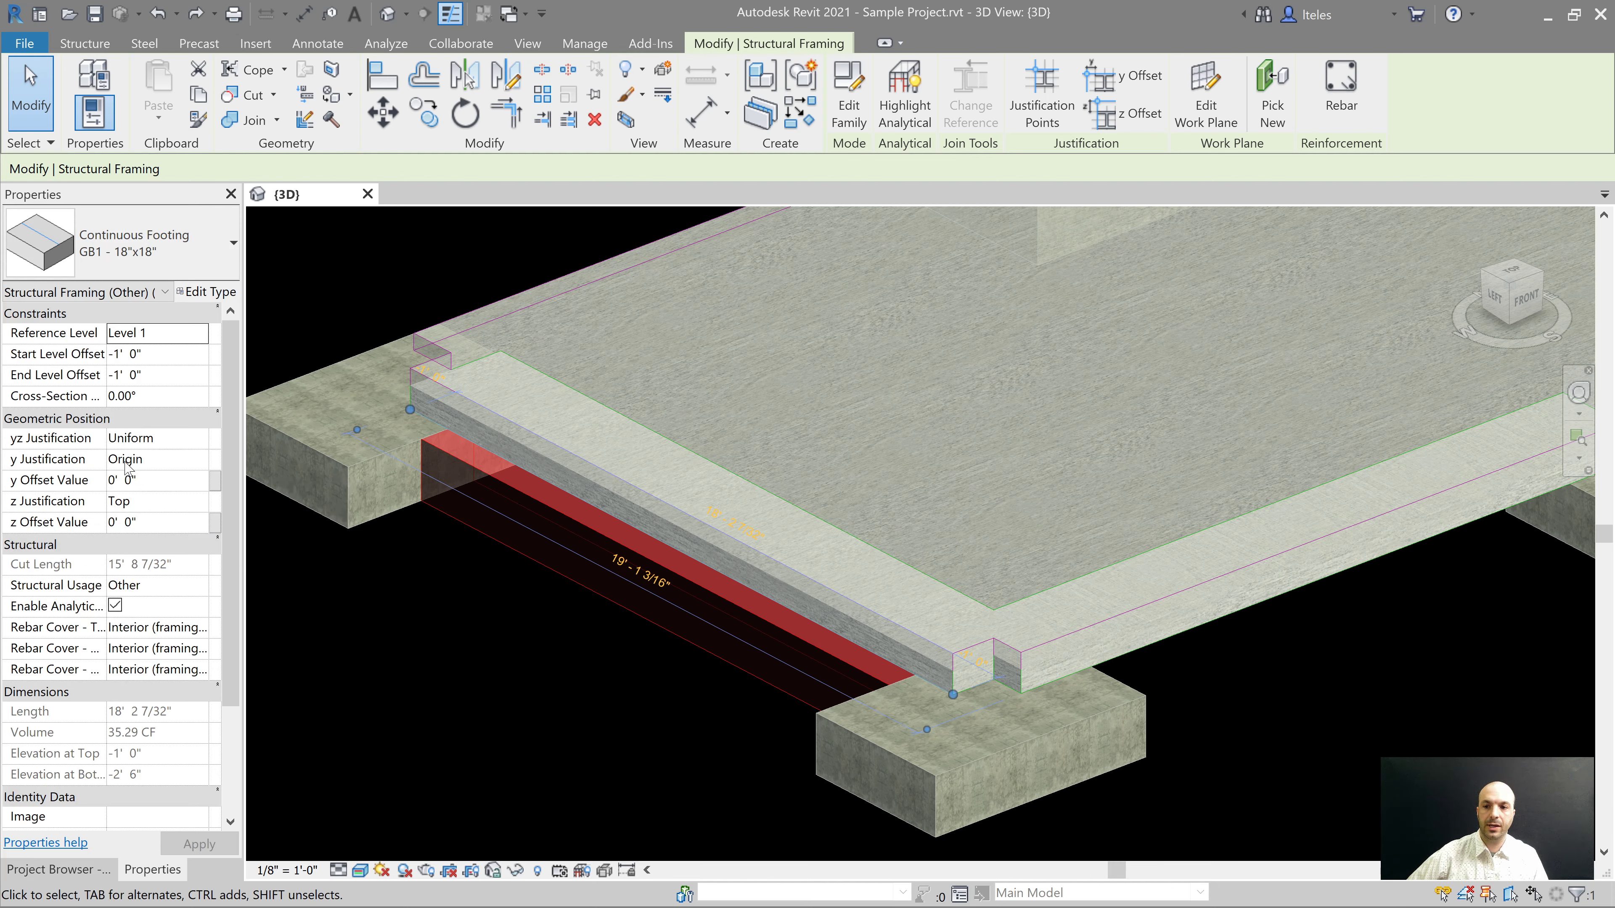
pyautogui.click(159, 459)
pyautogui.click(200, 459)
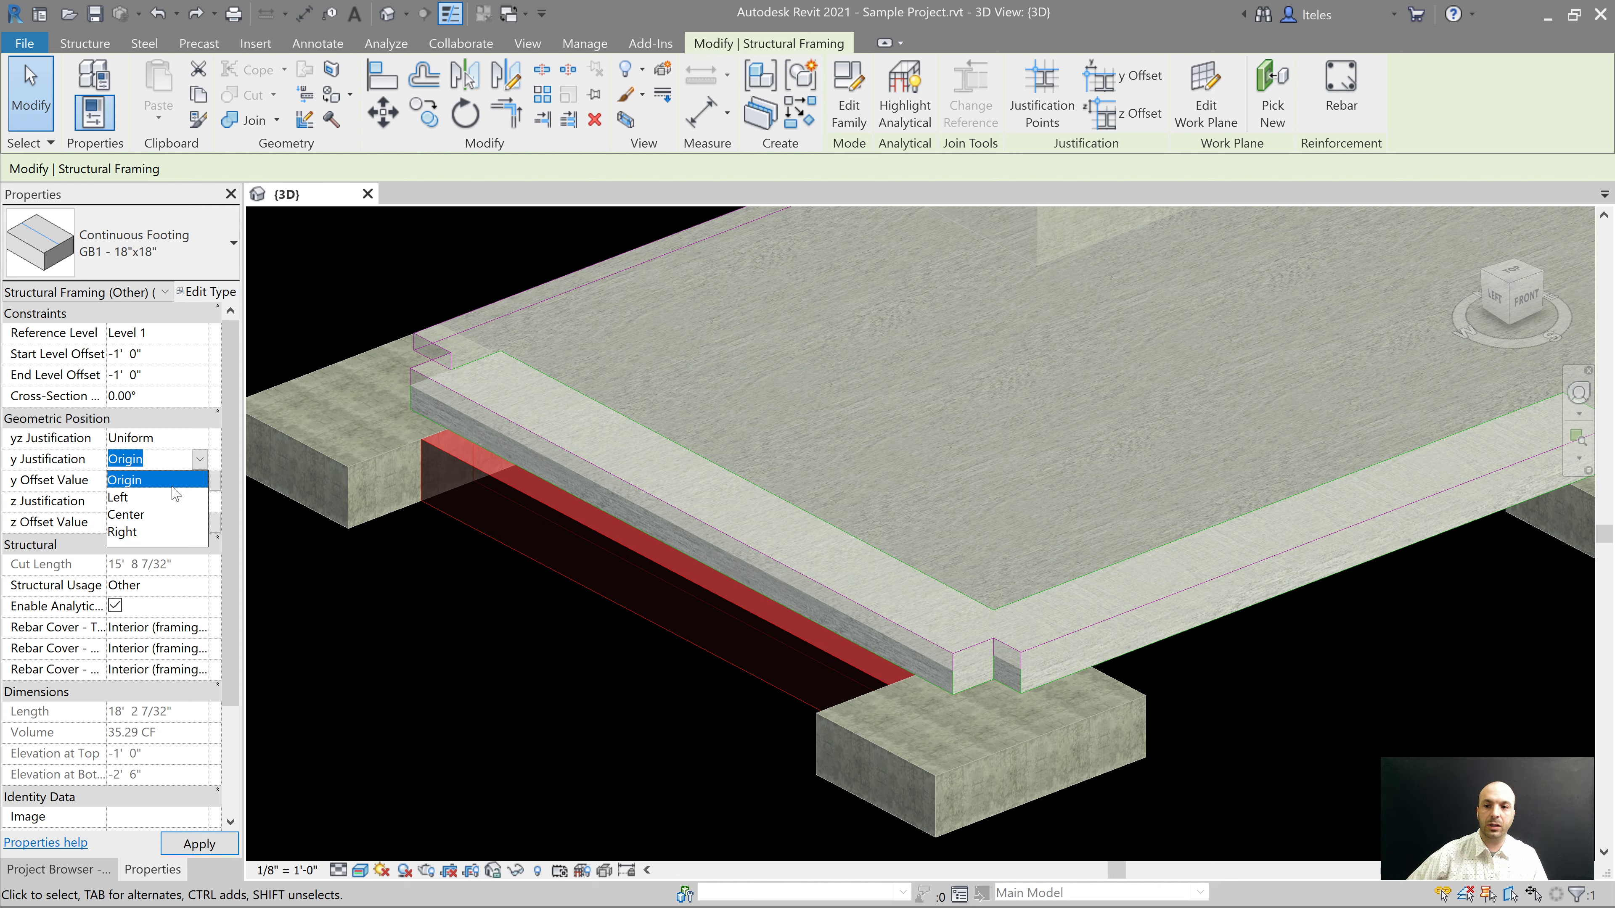
pyautogui.click(132, 532)
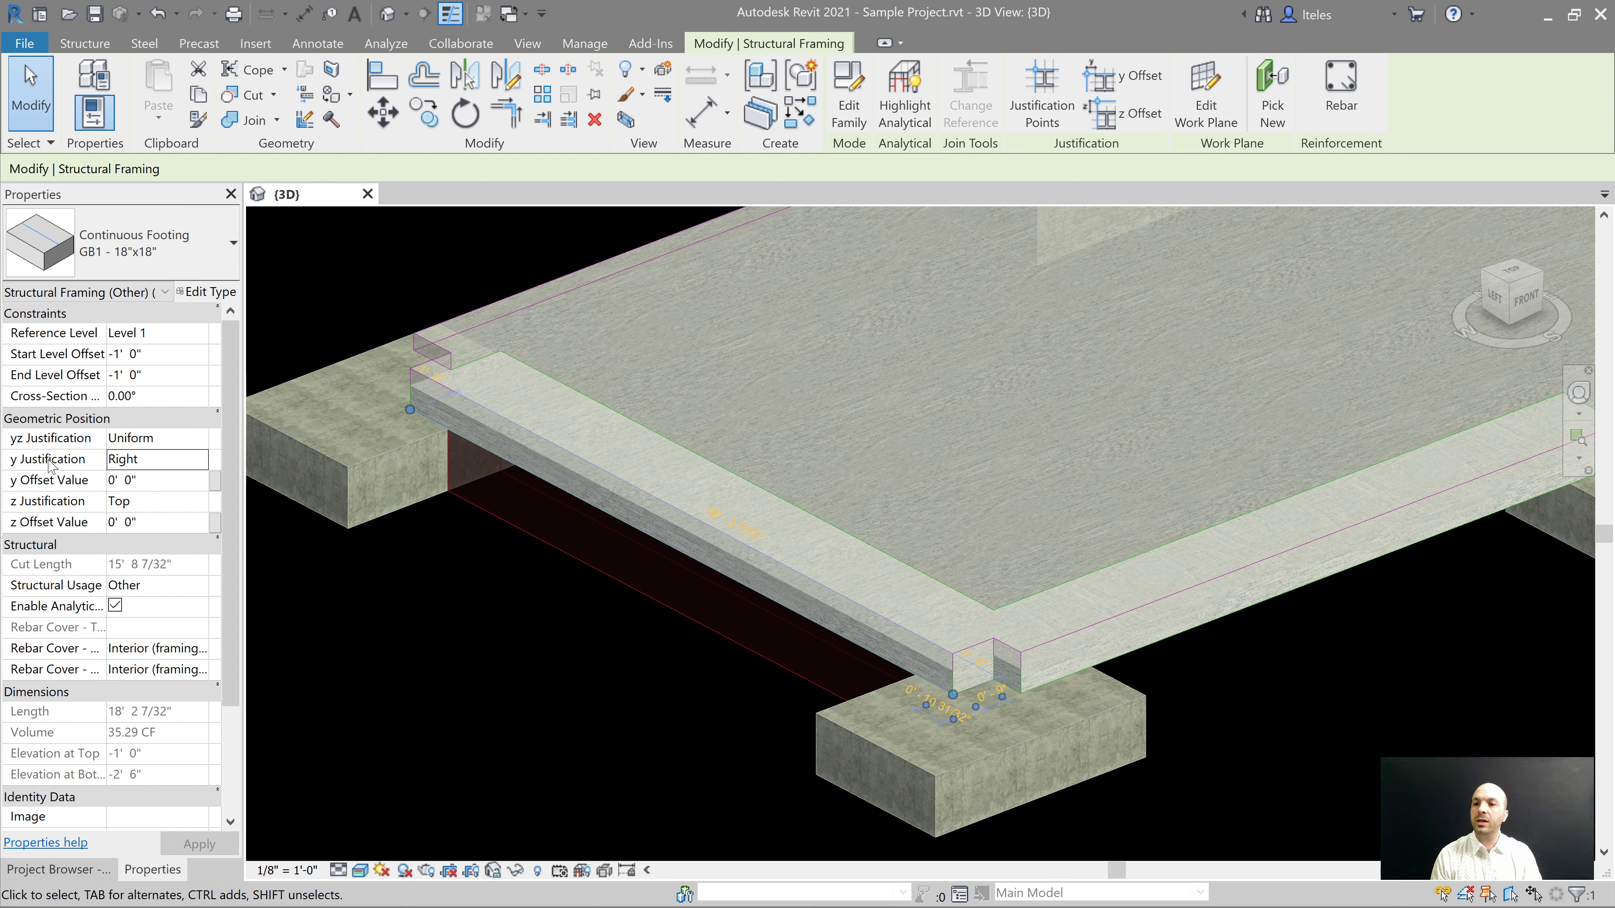
# Step: Compare Left y Justification, restore Right, apply it, and check the footing
pyautogui.moveTo(56, 465)
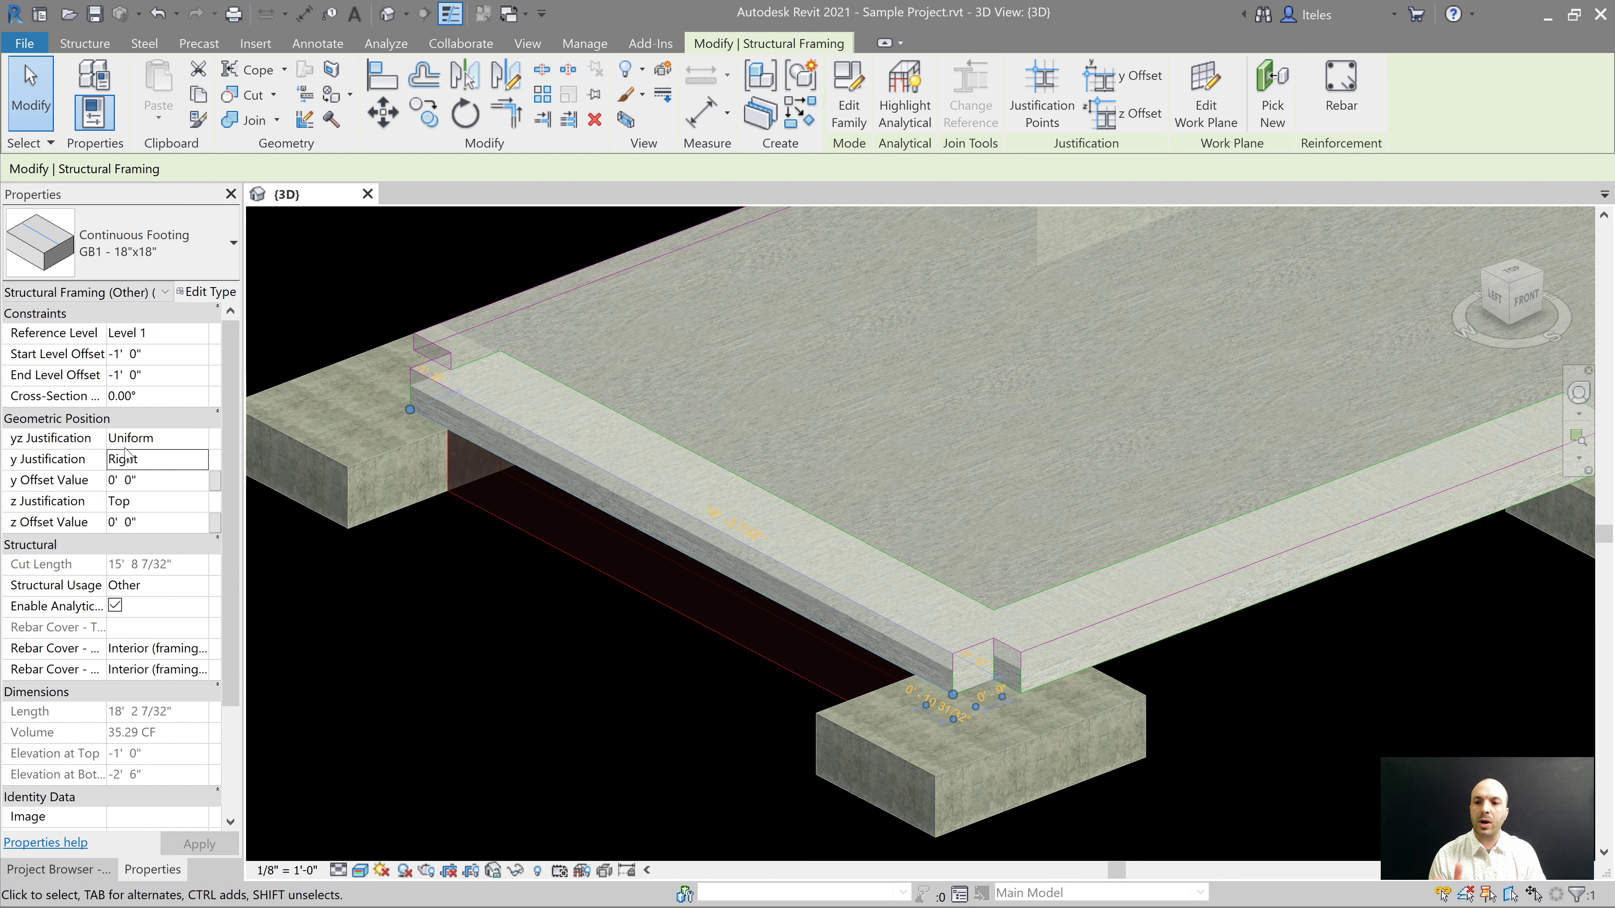
pyautogui.click(194, 460)
pyautogui.click(148, 497)
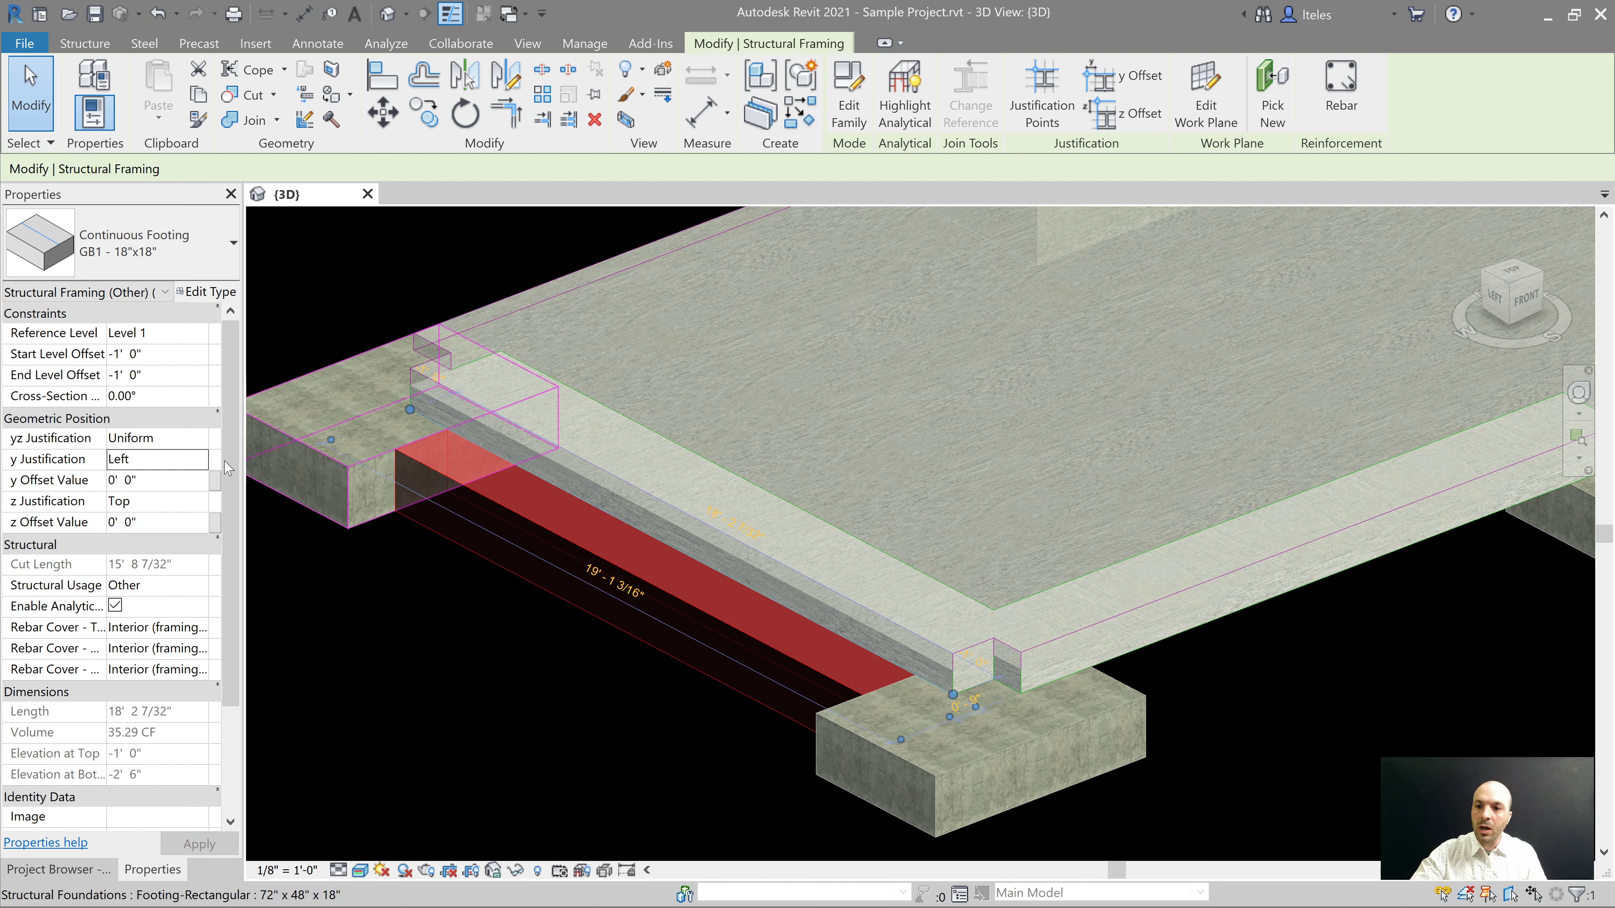
pyautogui.click(199, 461)
pyautogui.click(131, 532)
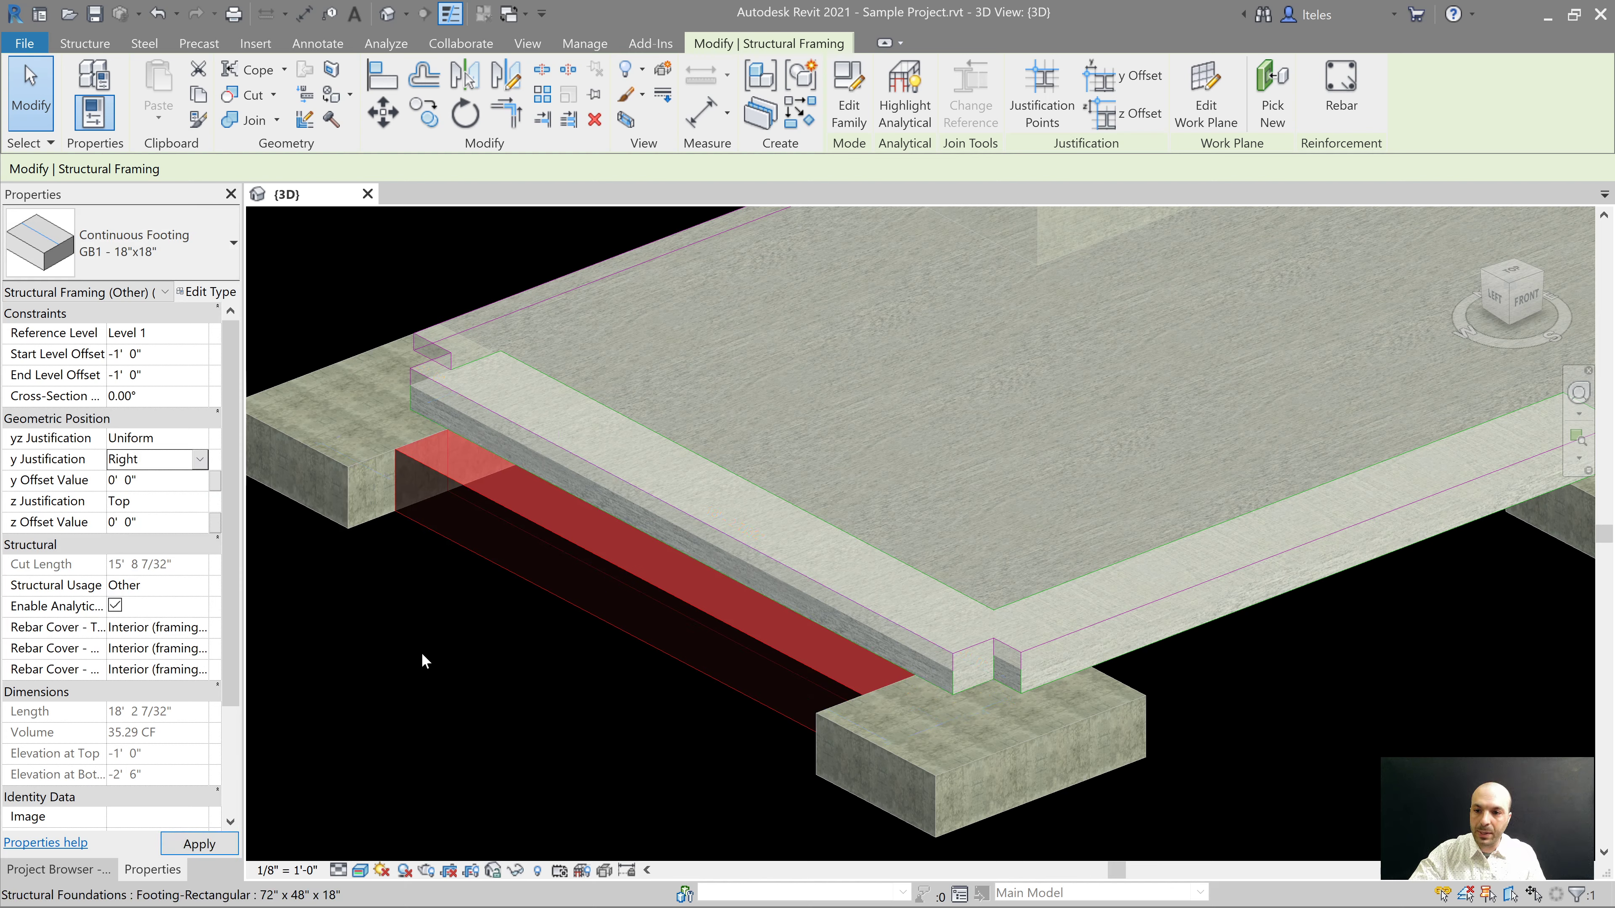
pyautogui.click(531, 735)
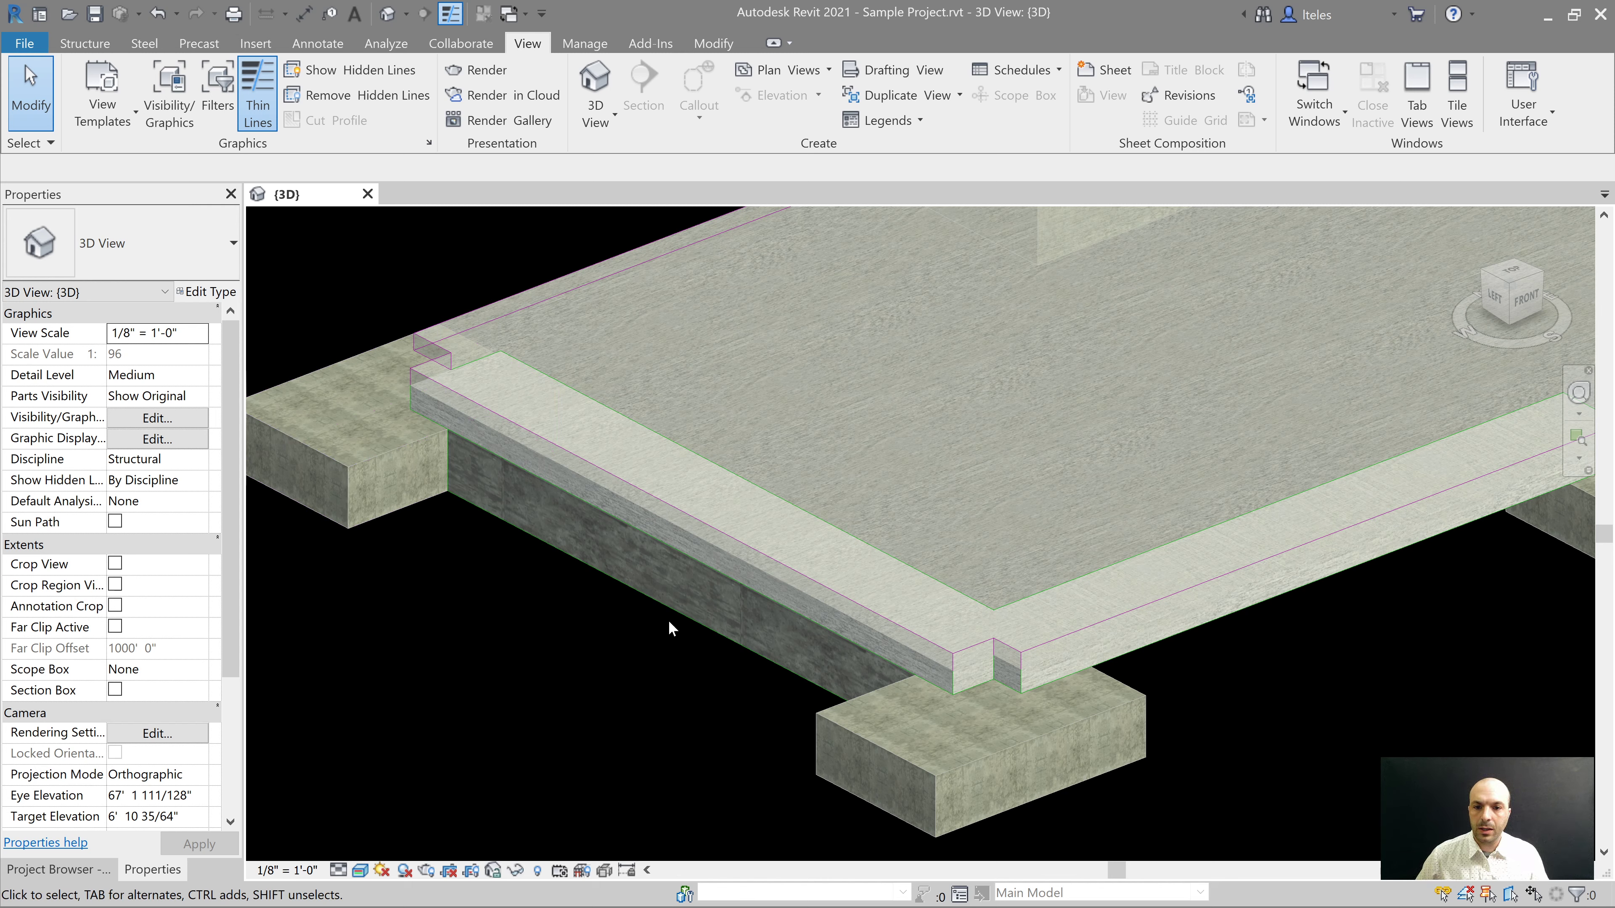
pyautogui.click(672, 607)
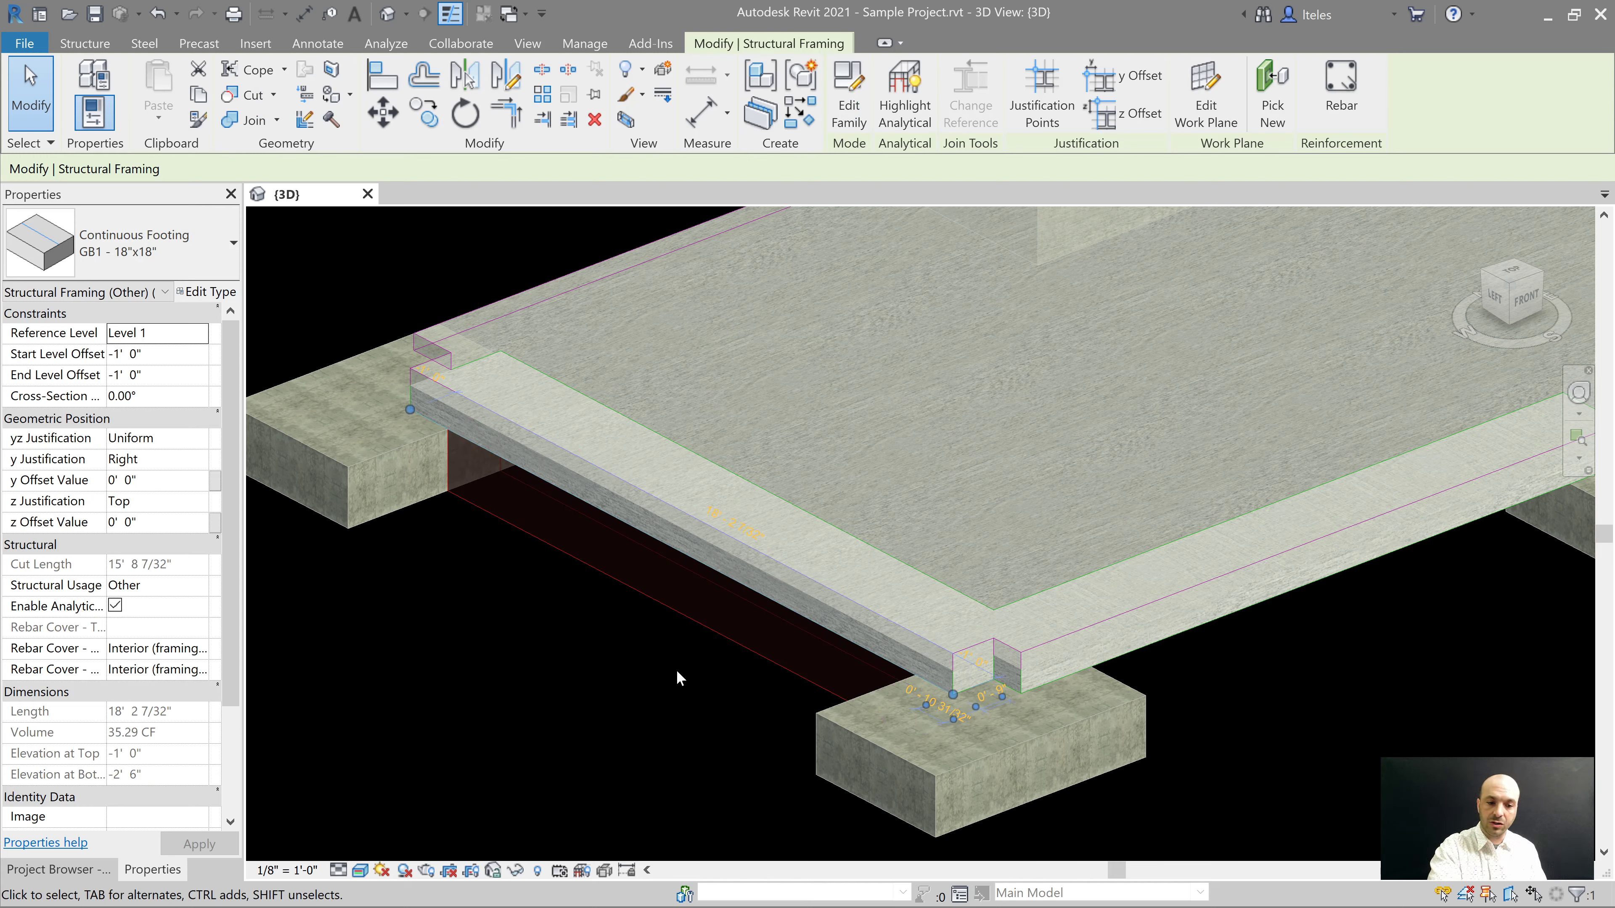
pyautogui.press('Escape')
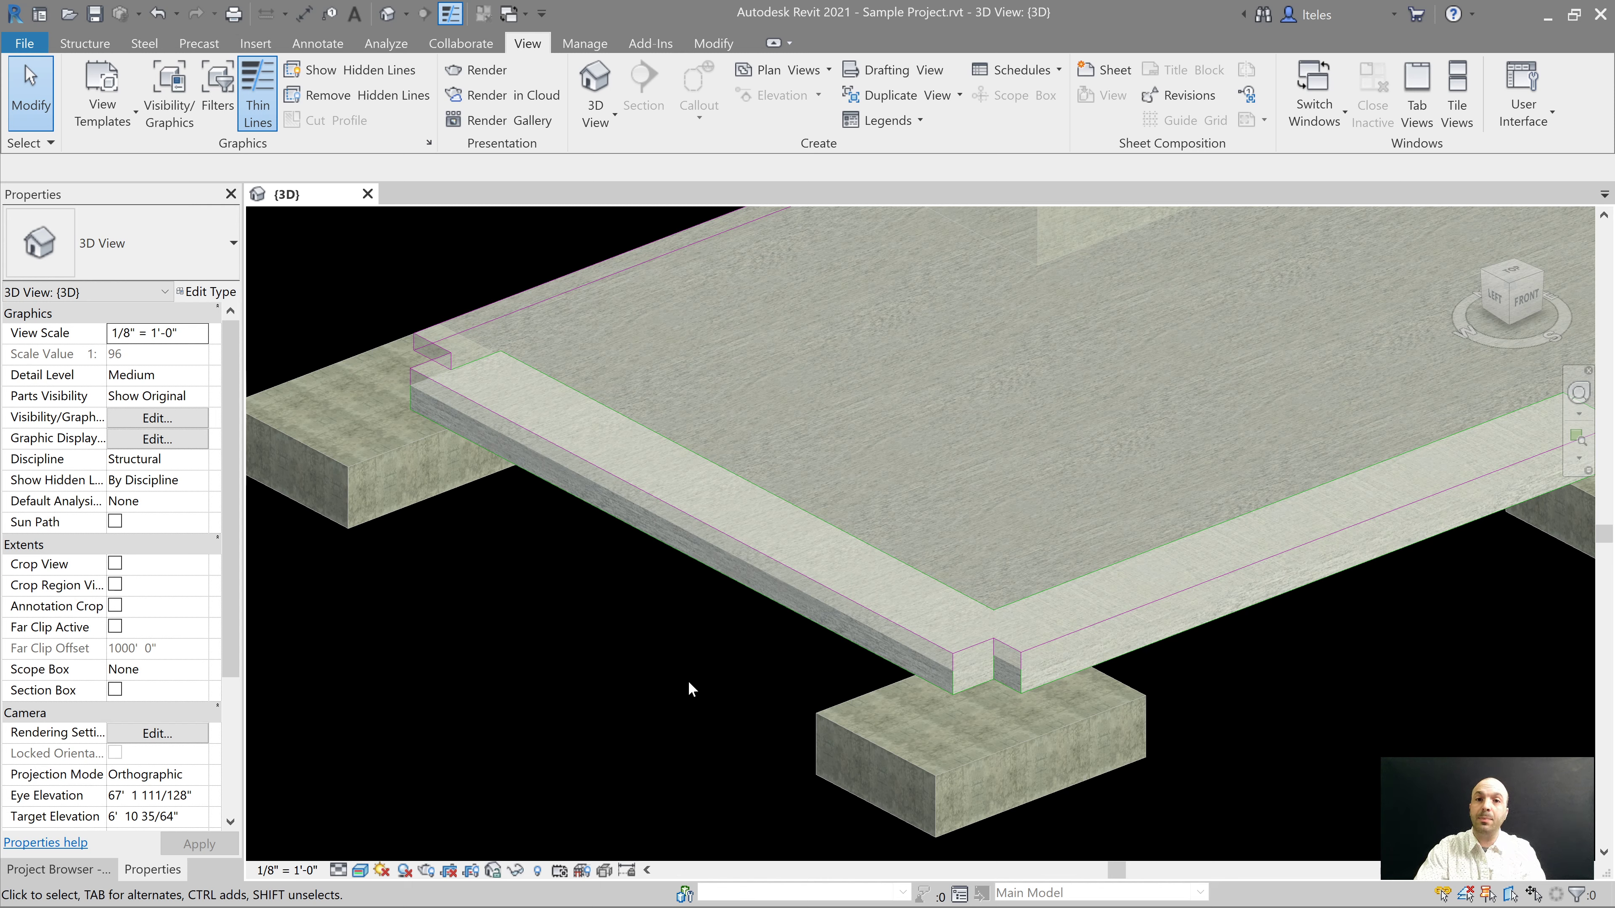
# Step: Place a GB1 footing beam along the slab edge using Pick Lines (BM)
pyautogui.press('b')
pyautogui.press('m')
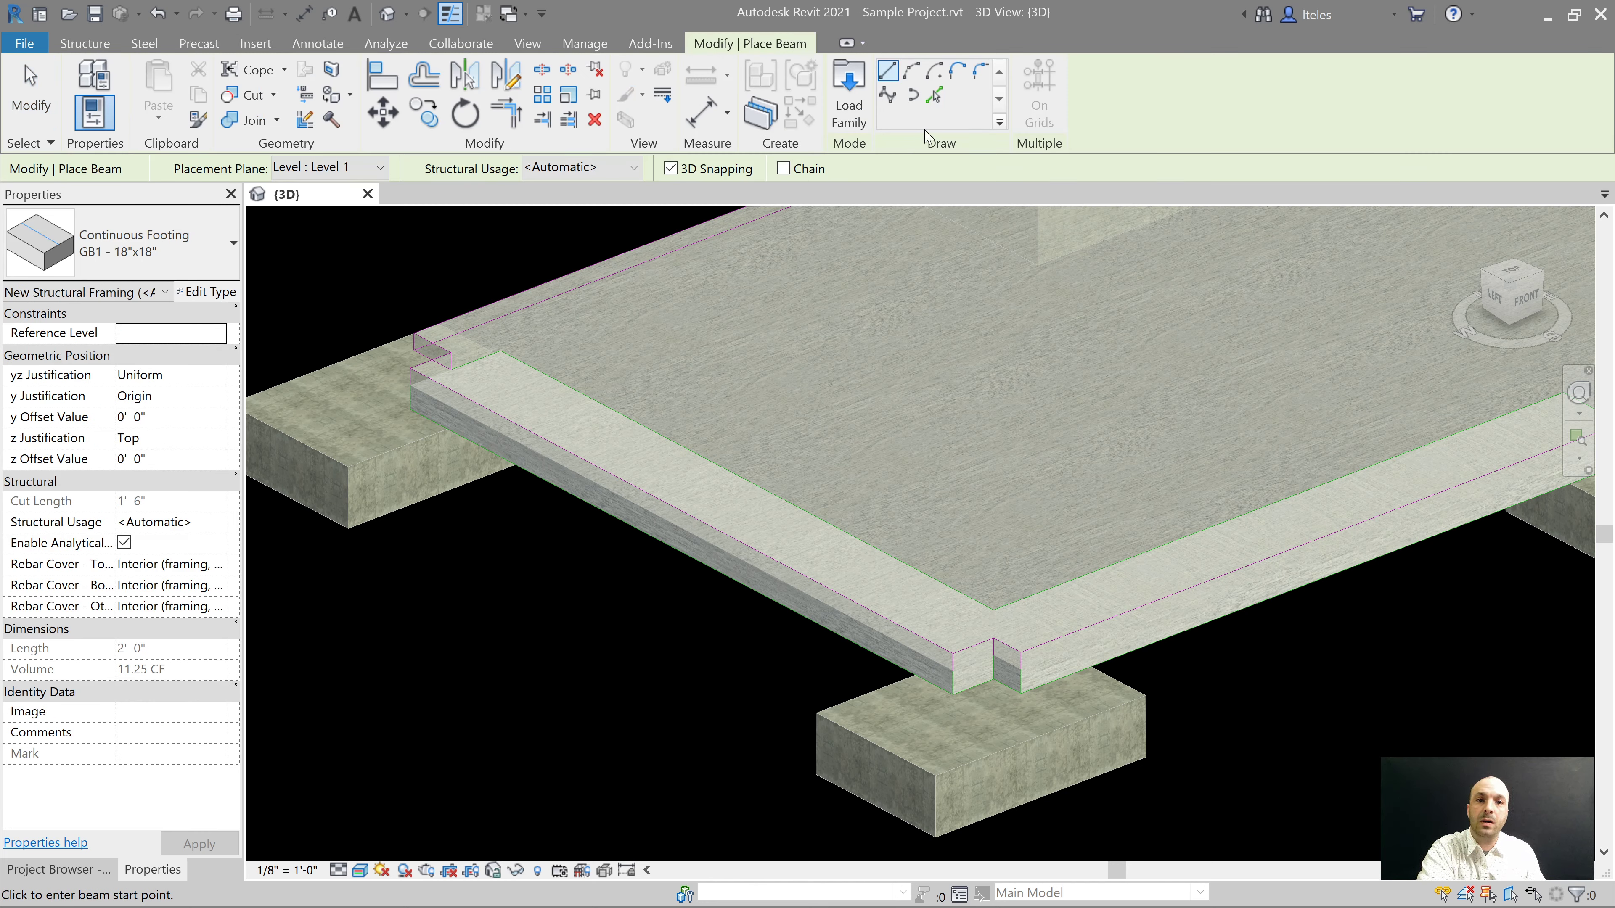
pyautogui.click(936, 98)
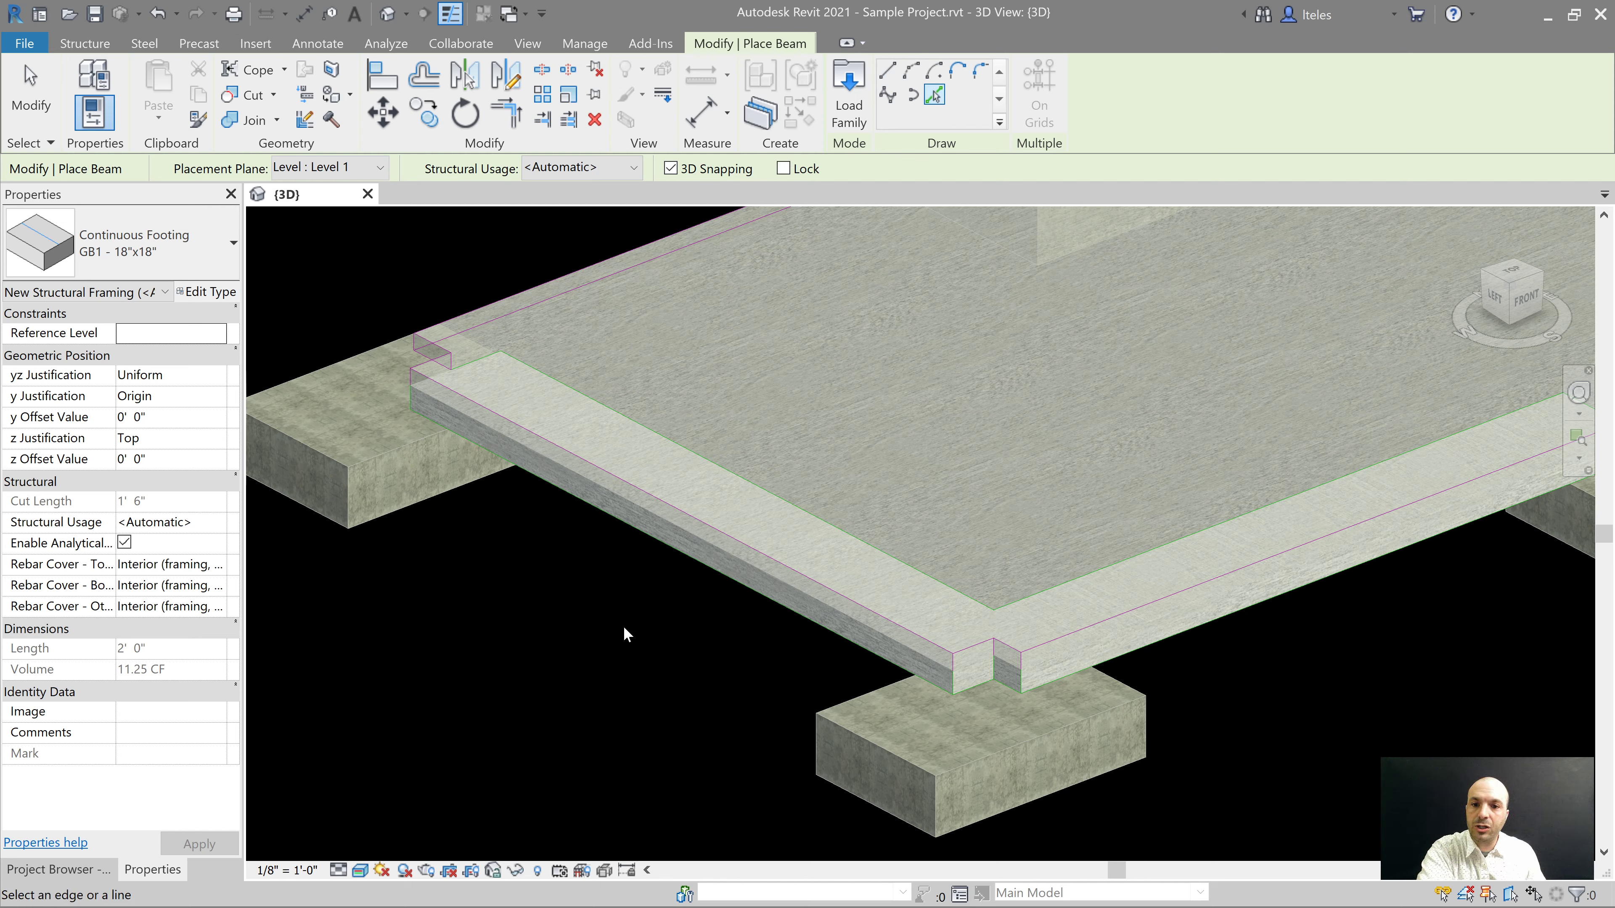
pyautogui.click(649, 498)
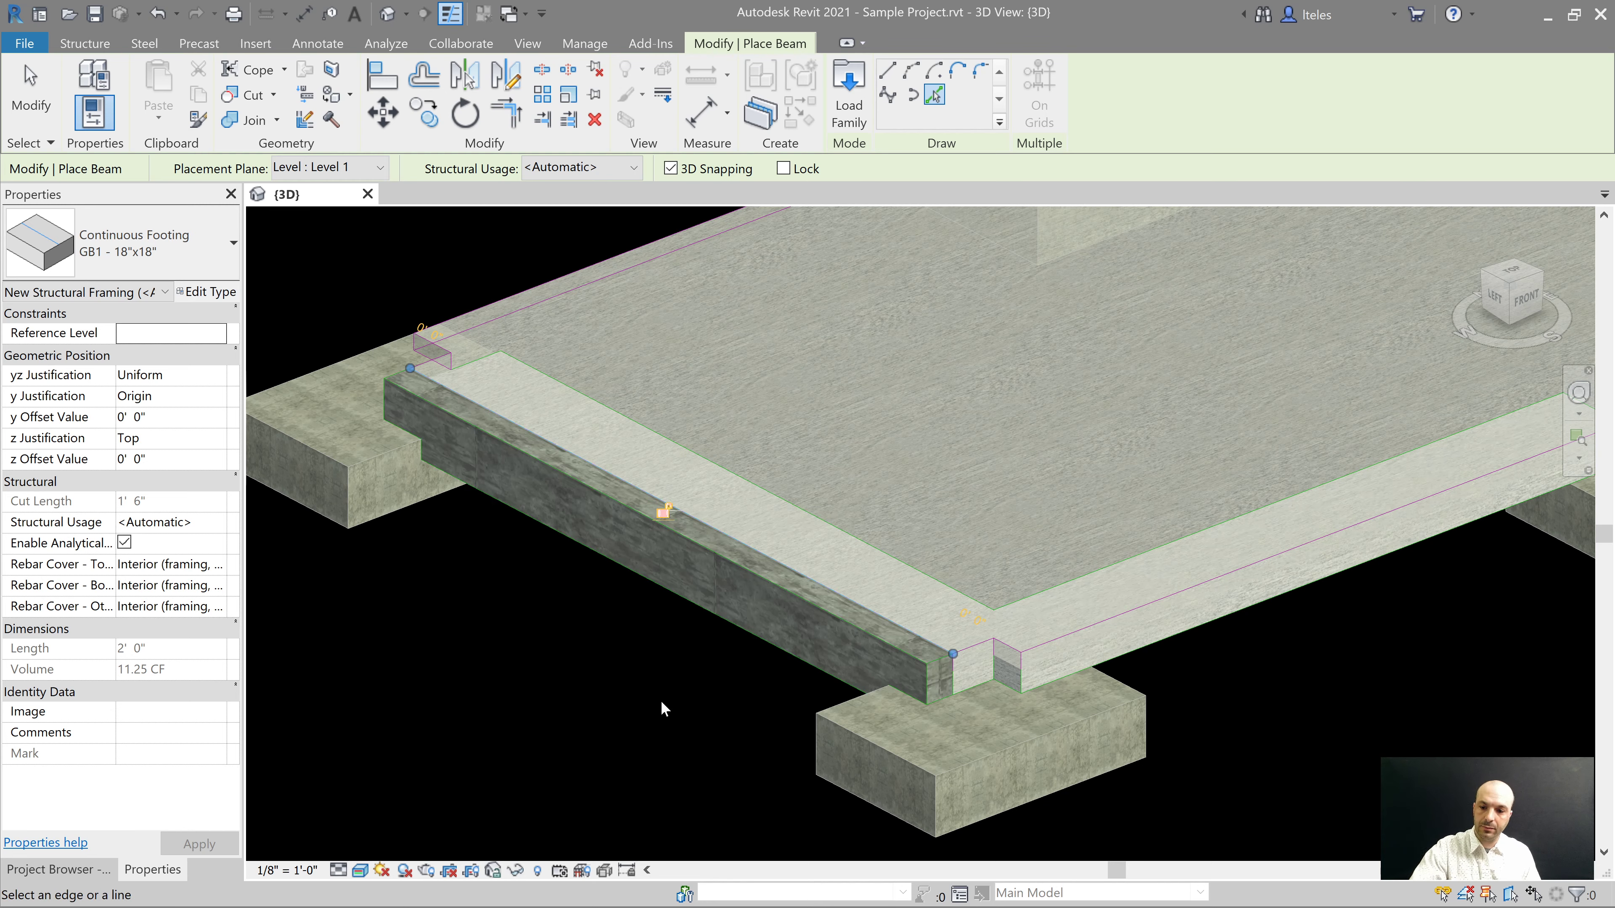
pyautogui.press('Escape')
pyautogui.press('Escape')
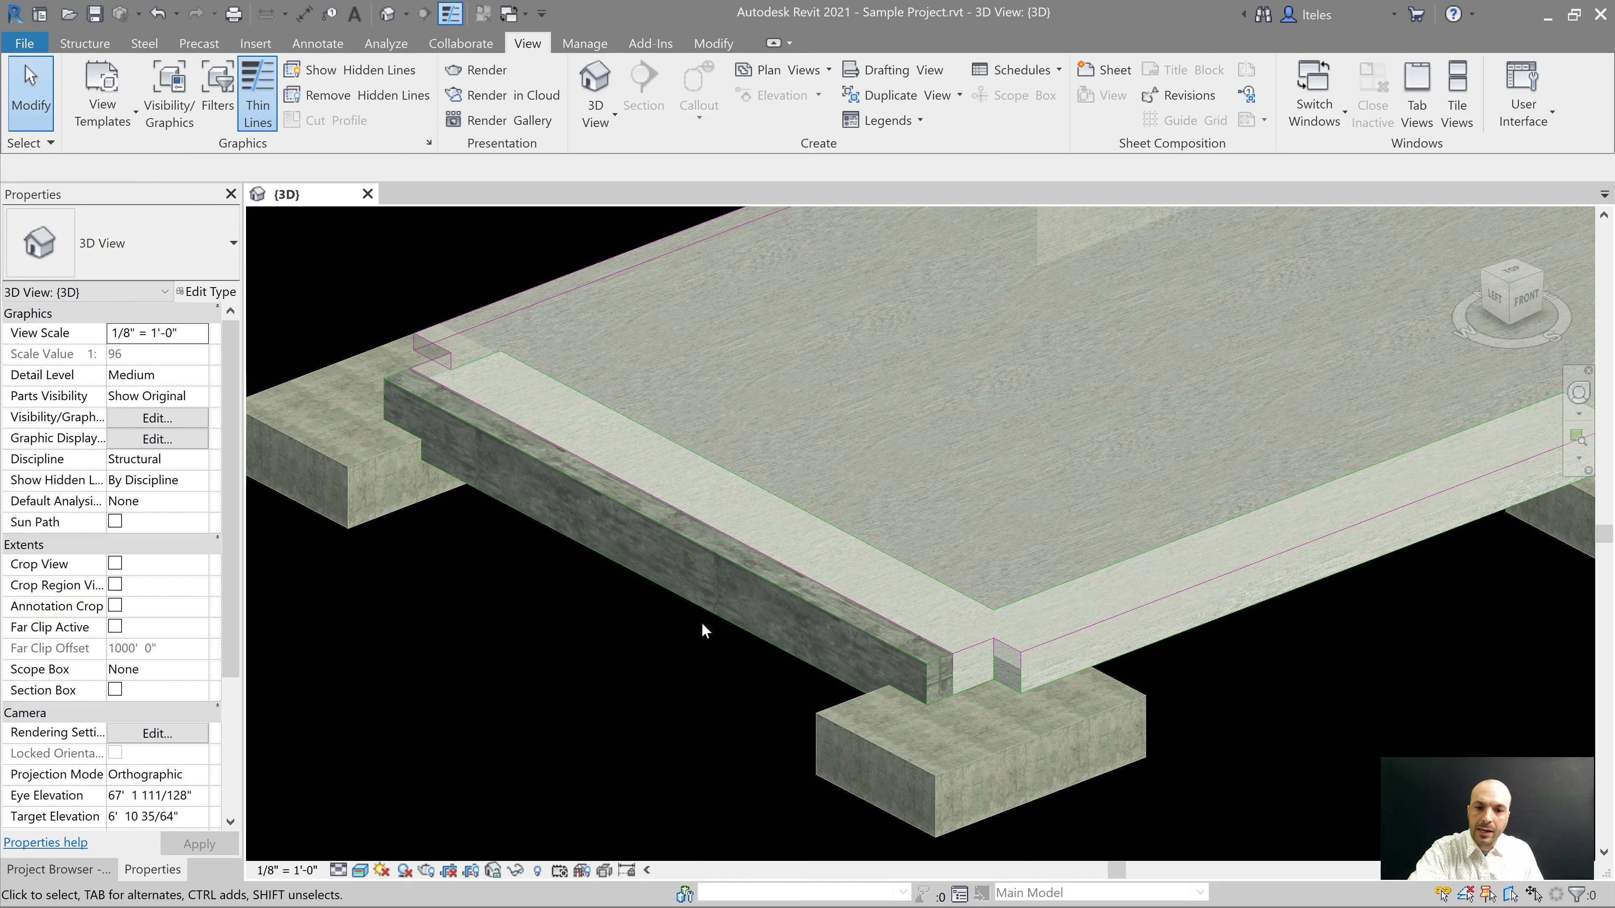
# Step: Give the new beam a z Offset of -1' 0" and Right y Justification
pyautogui.click(694, 618)
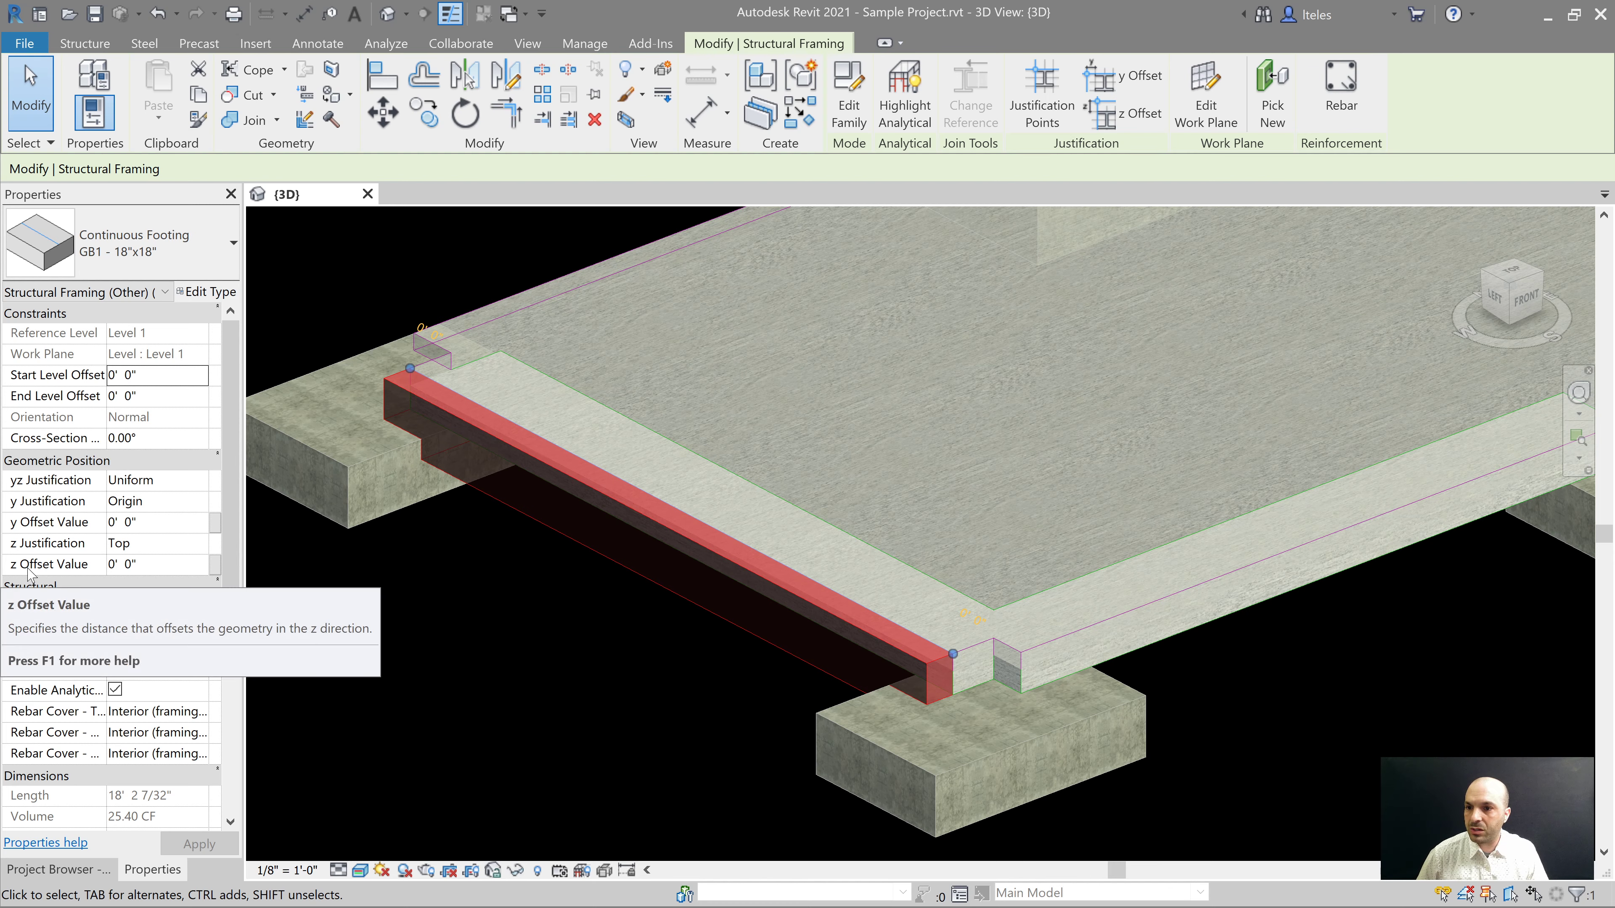
pyautogui.click(124, 564)
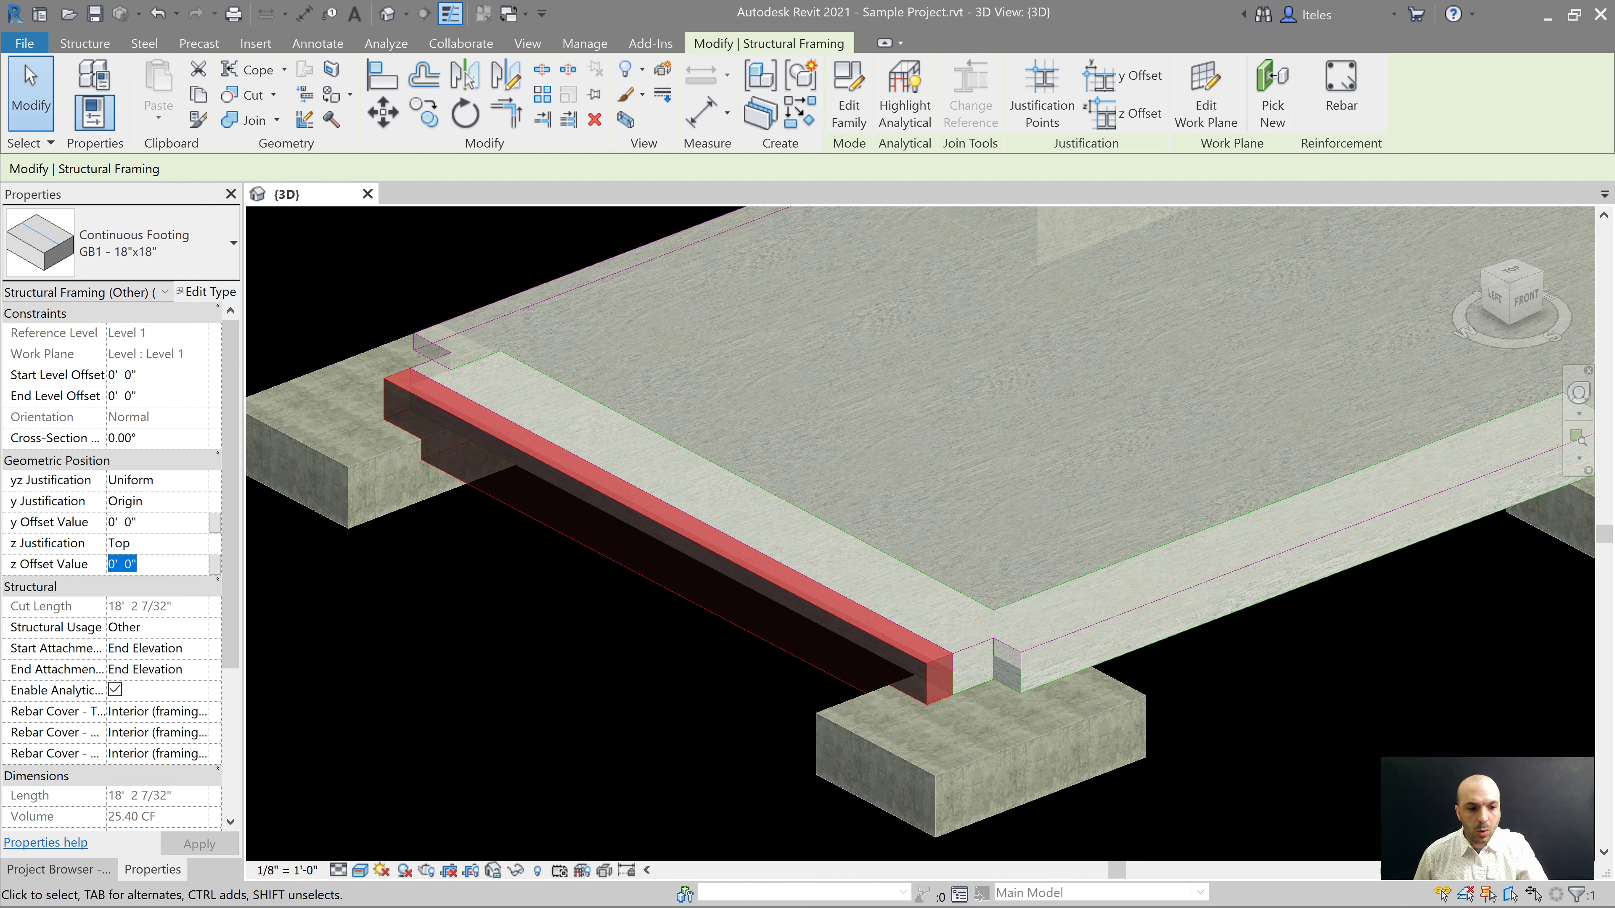
pyautogui.write('-1')
pyautogui.press('Return')
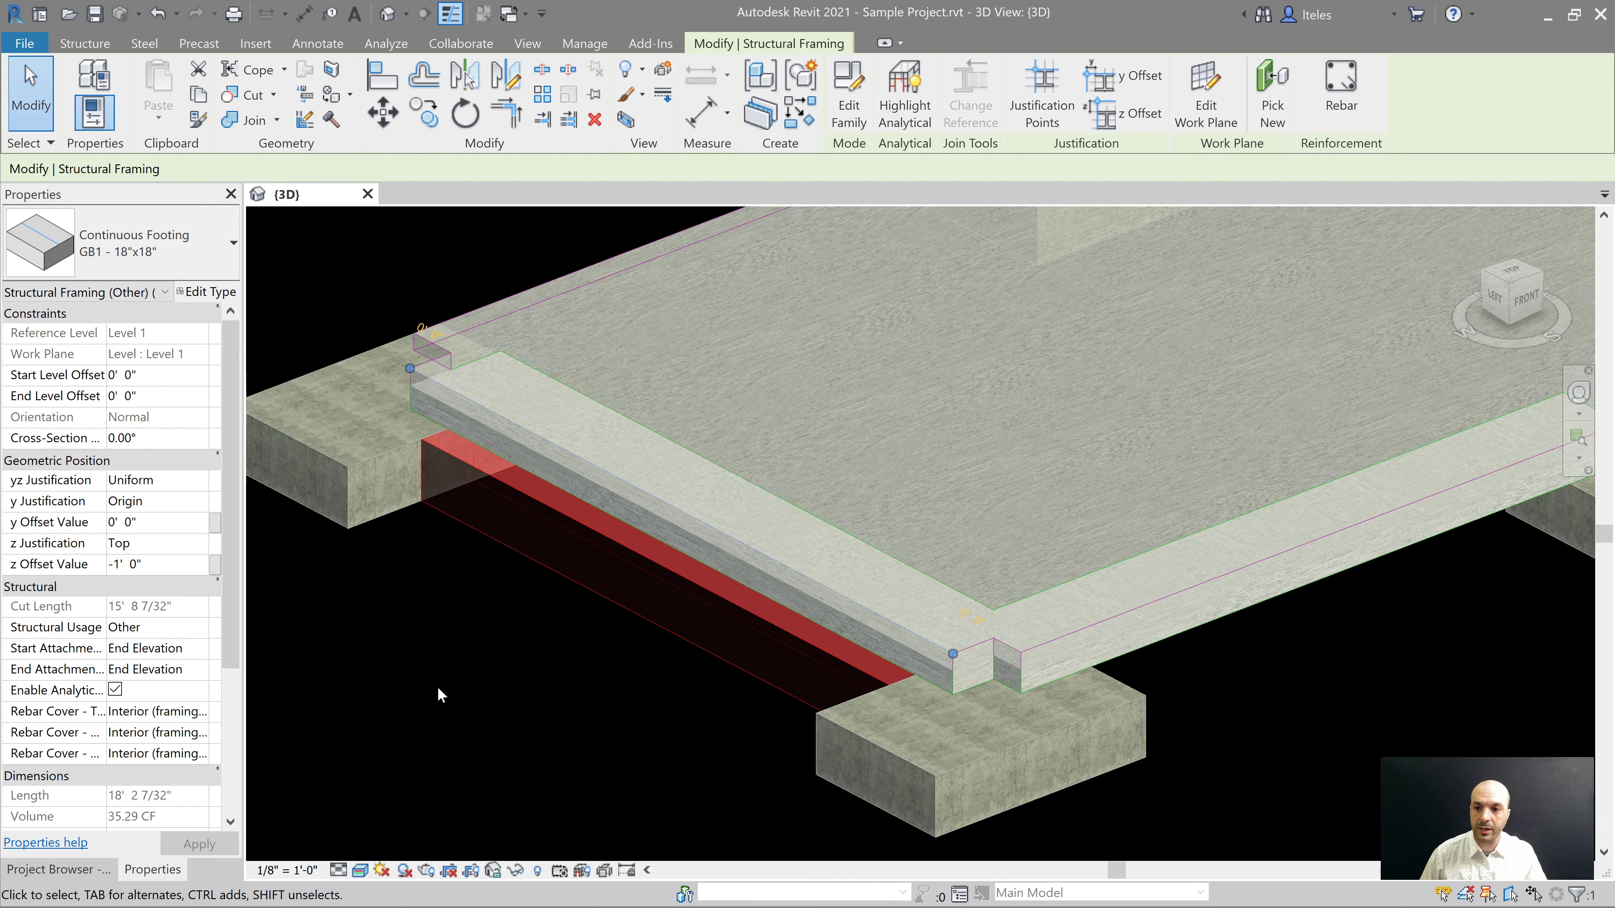
pyautogui.click(192, 511)
pyautogui.click(158, 541)
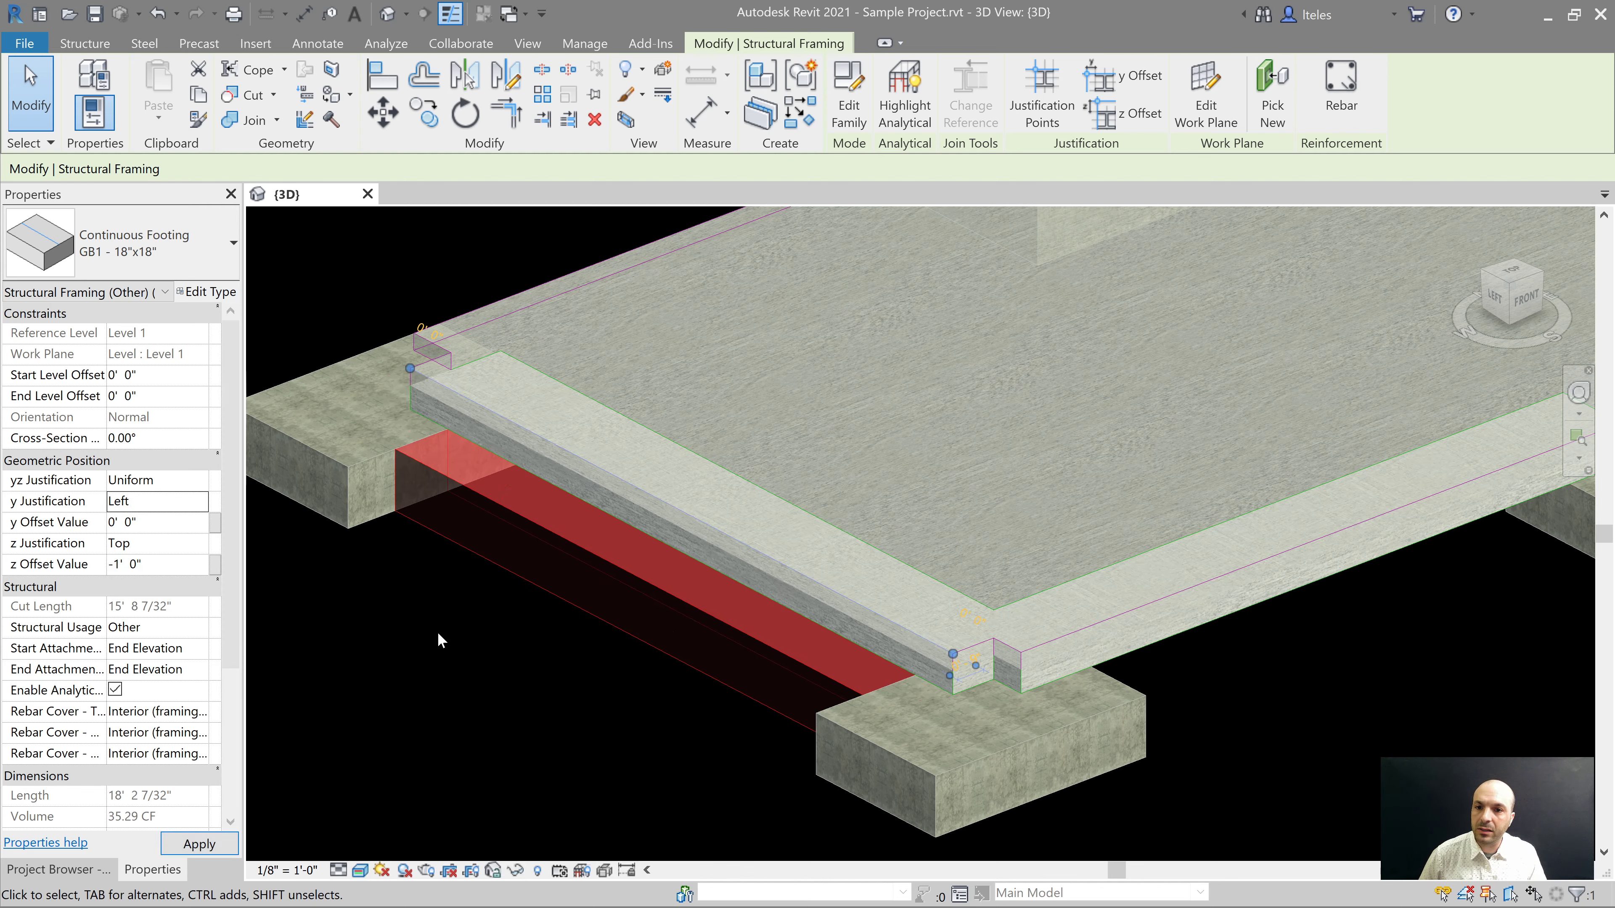
pyautogui.click(200, 501)
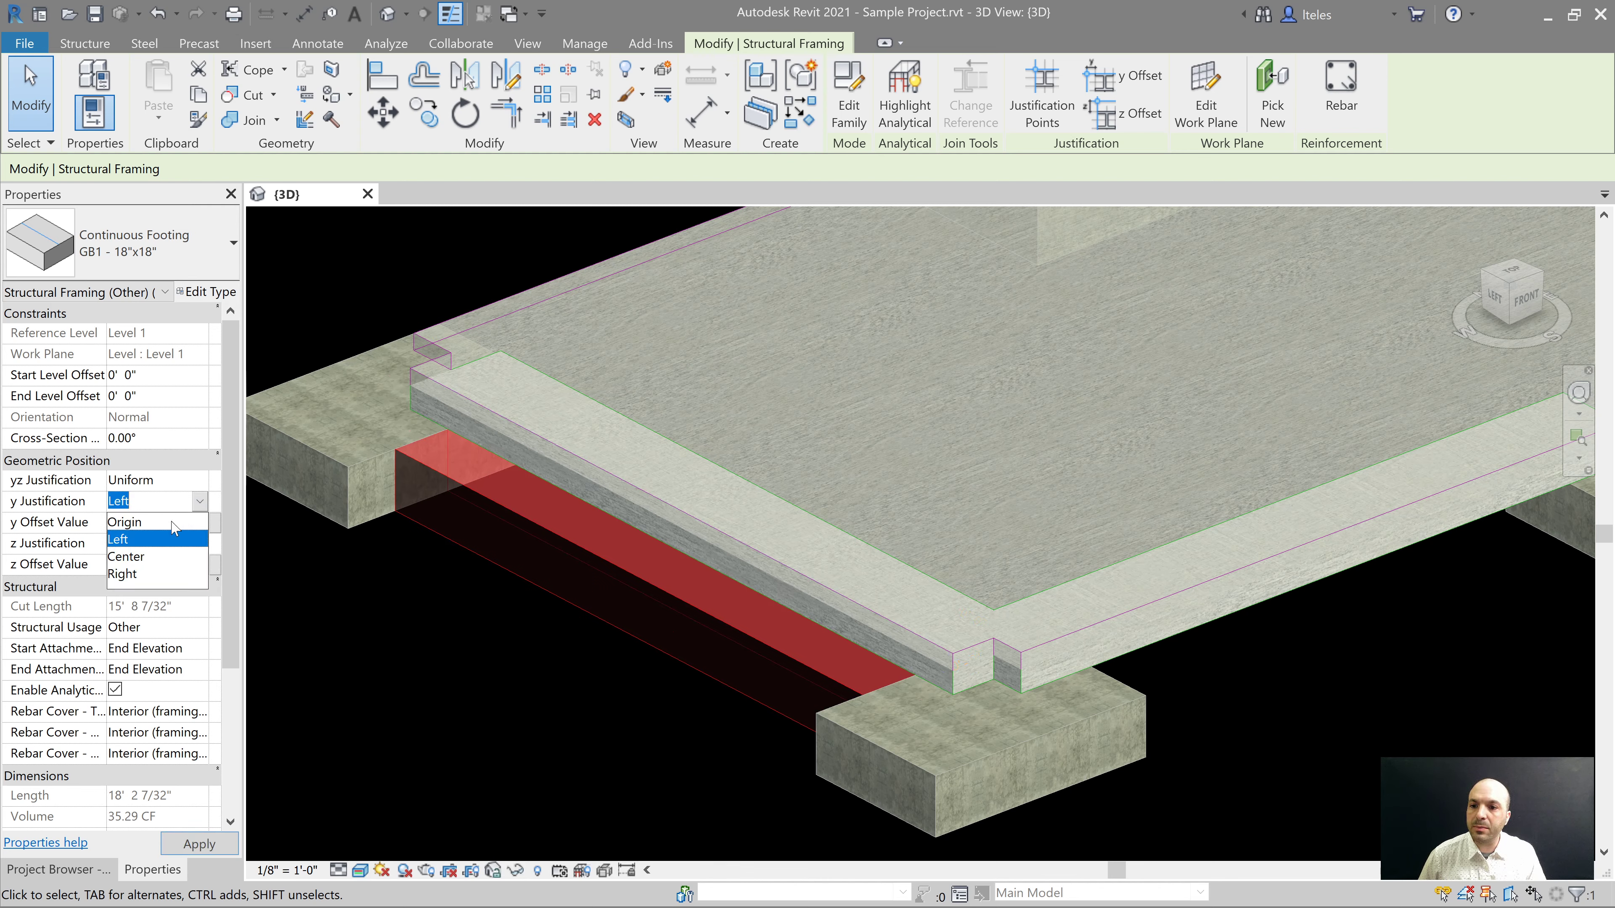
pyautogui.click(127, 574)
pyautogui.click(611, 714)
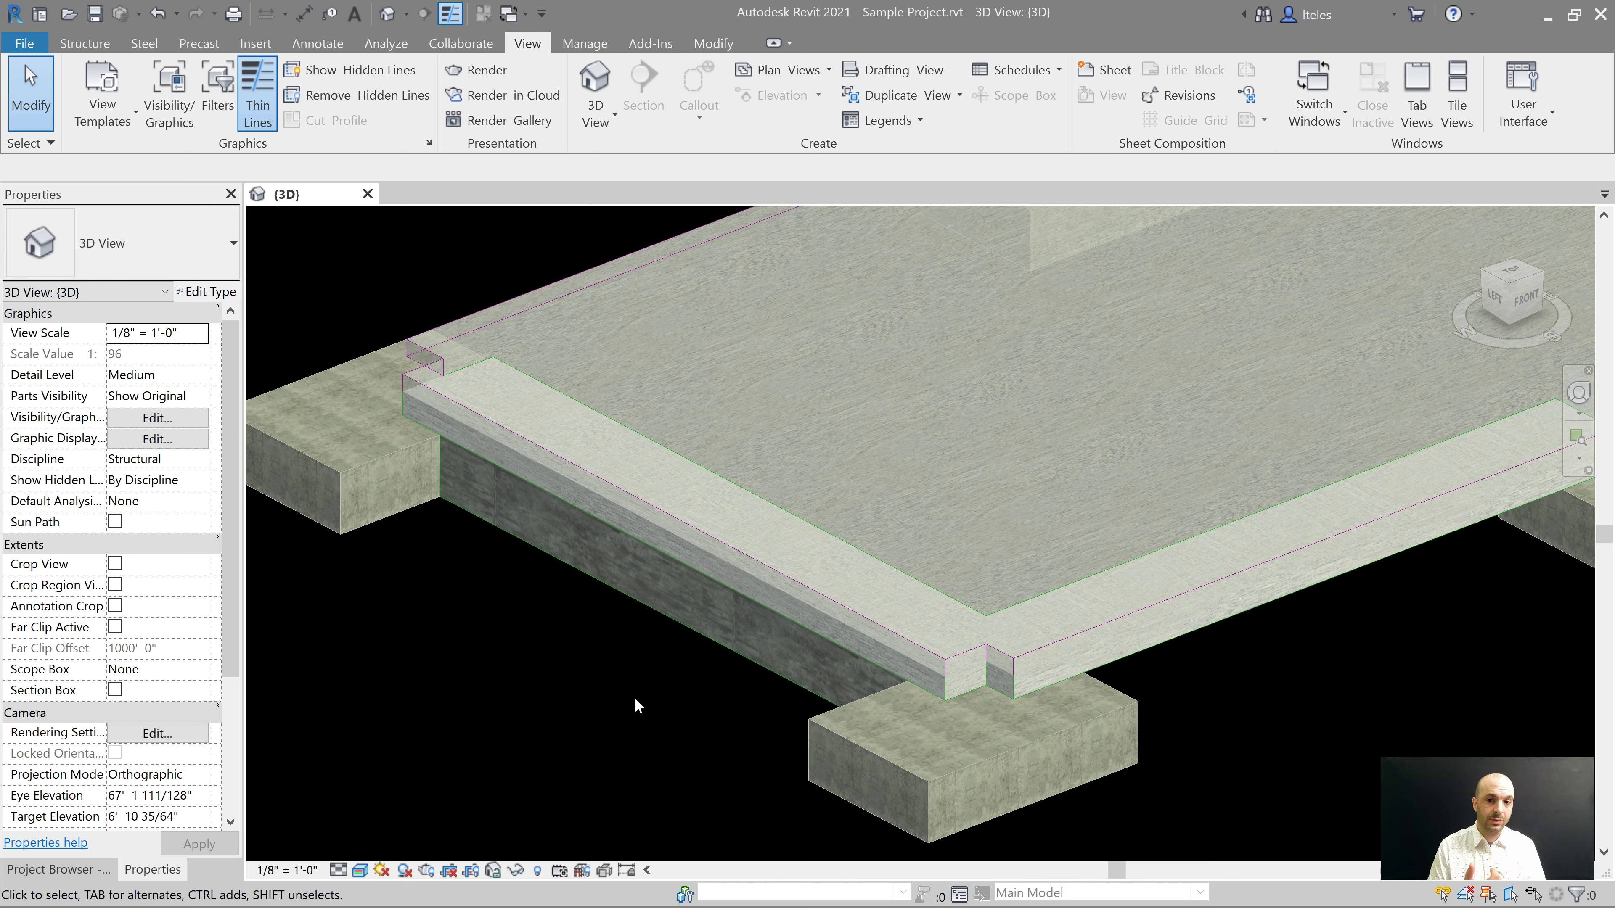
pyautogui.click(619, 521)
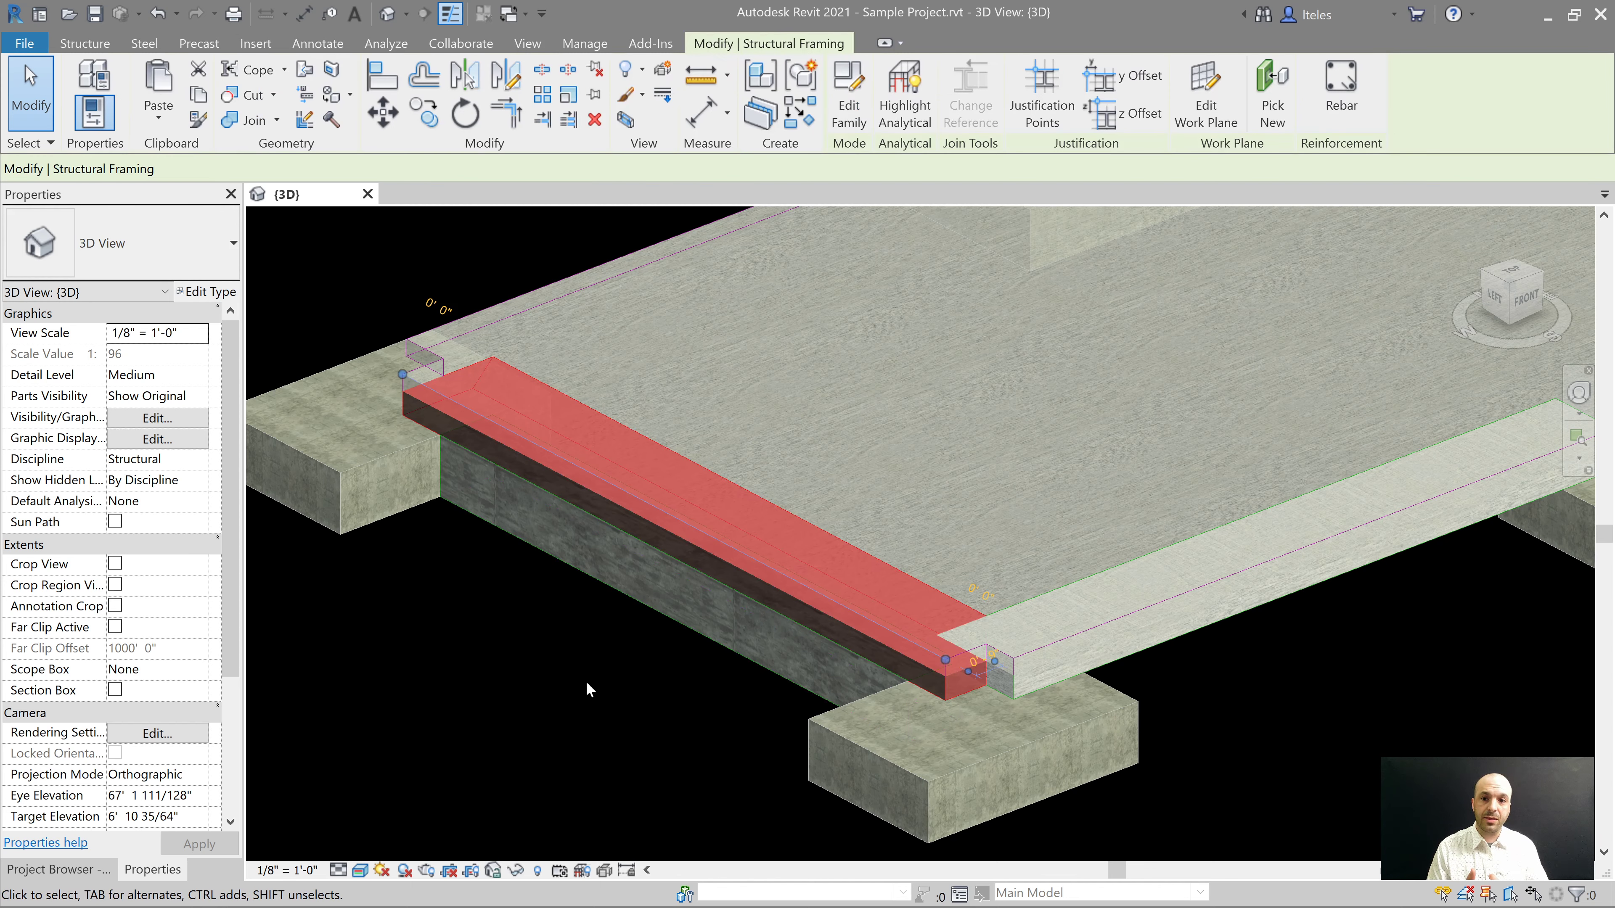
pyautogui.click(686, 614)
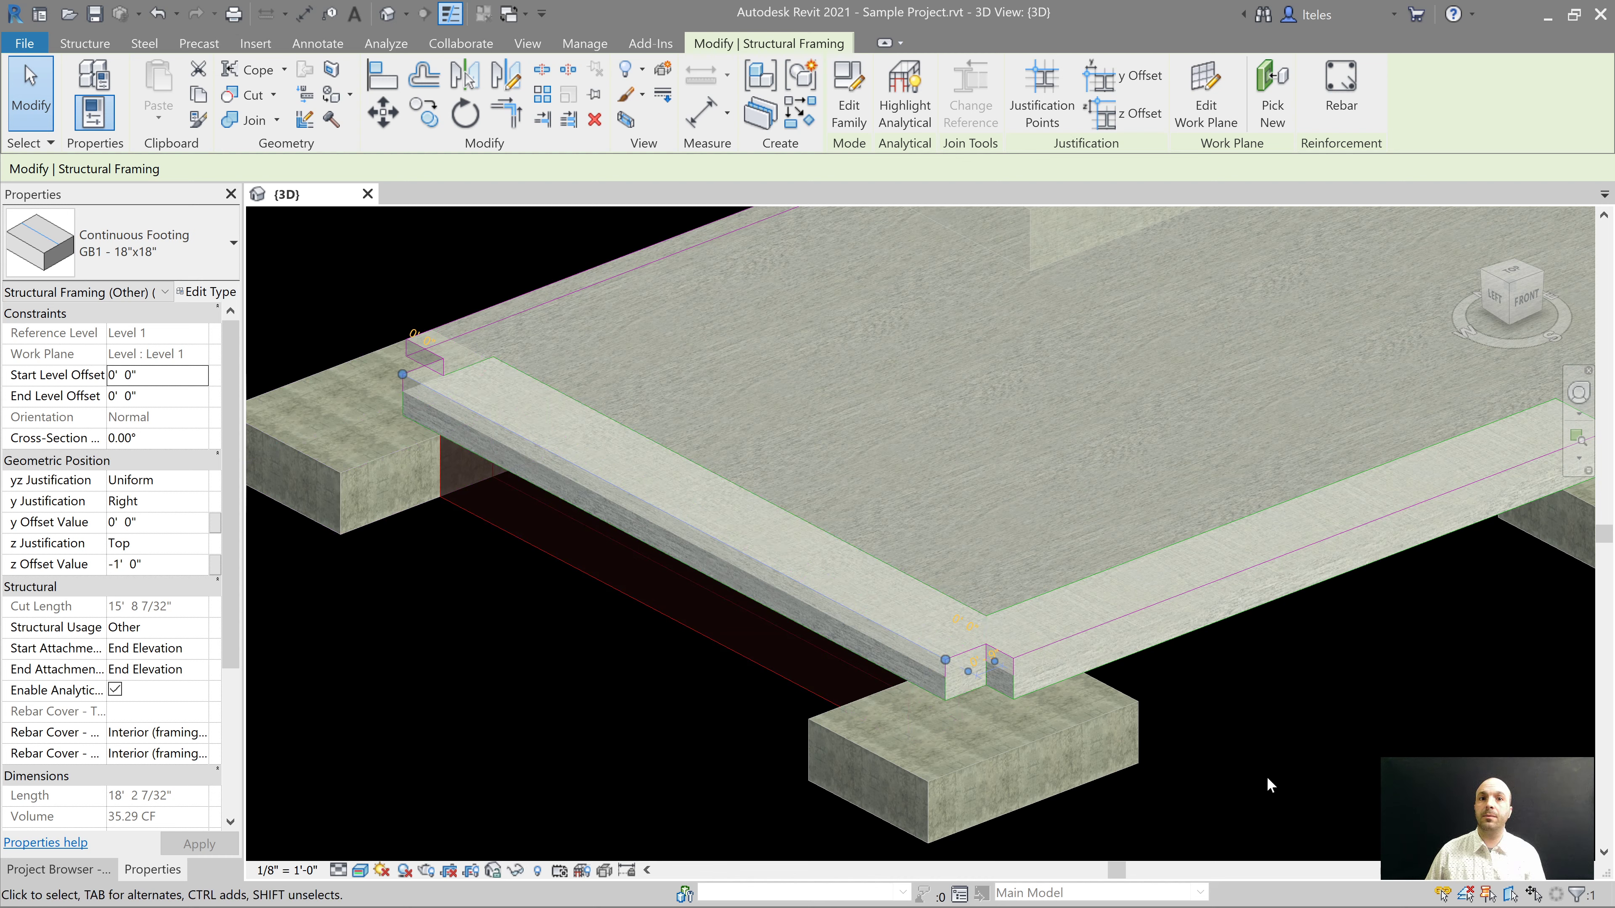
pyautogui.click(818, 529)
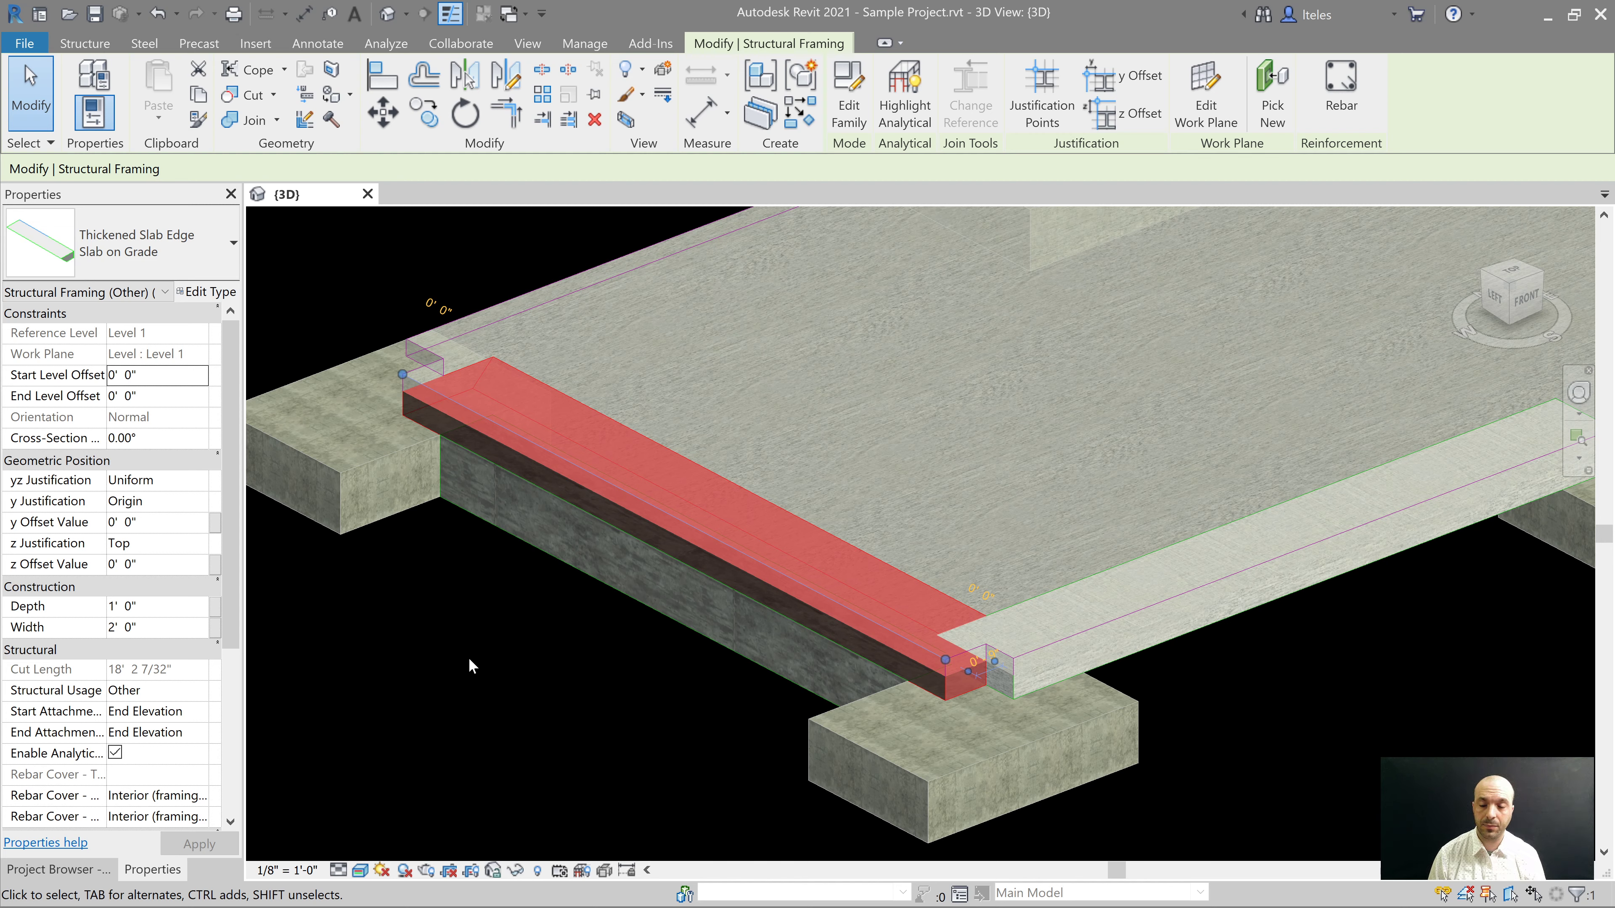
pyautogui.click(598, 723)
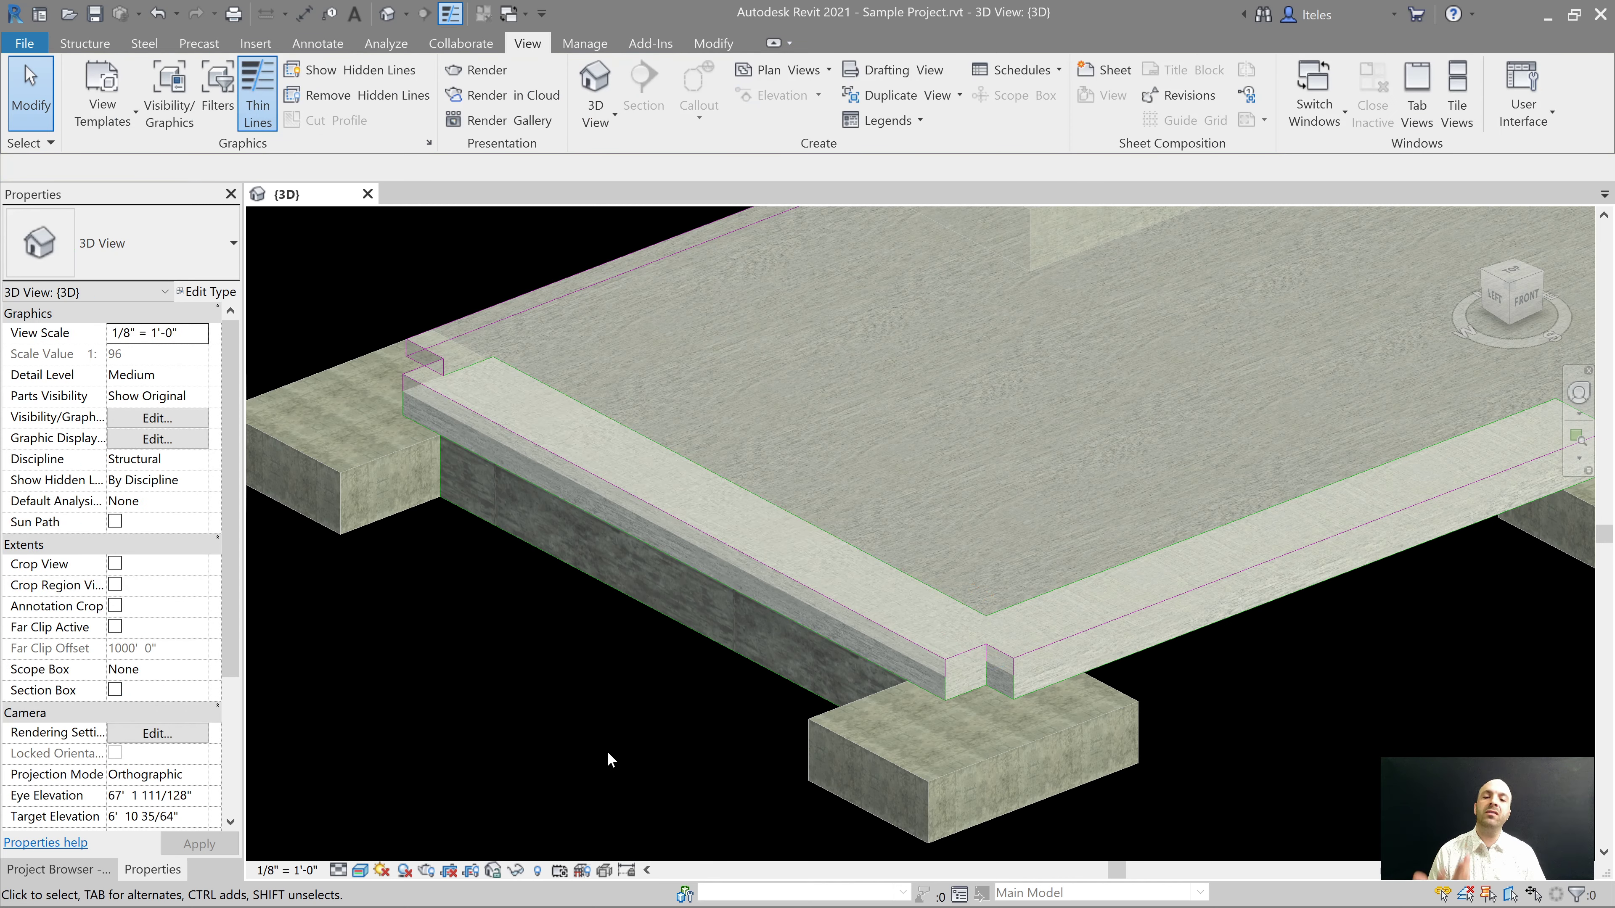
pyautogui.click(662, 598)
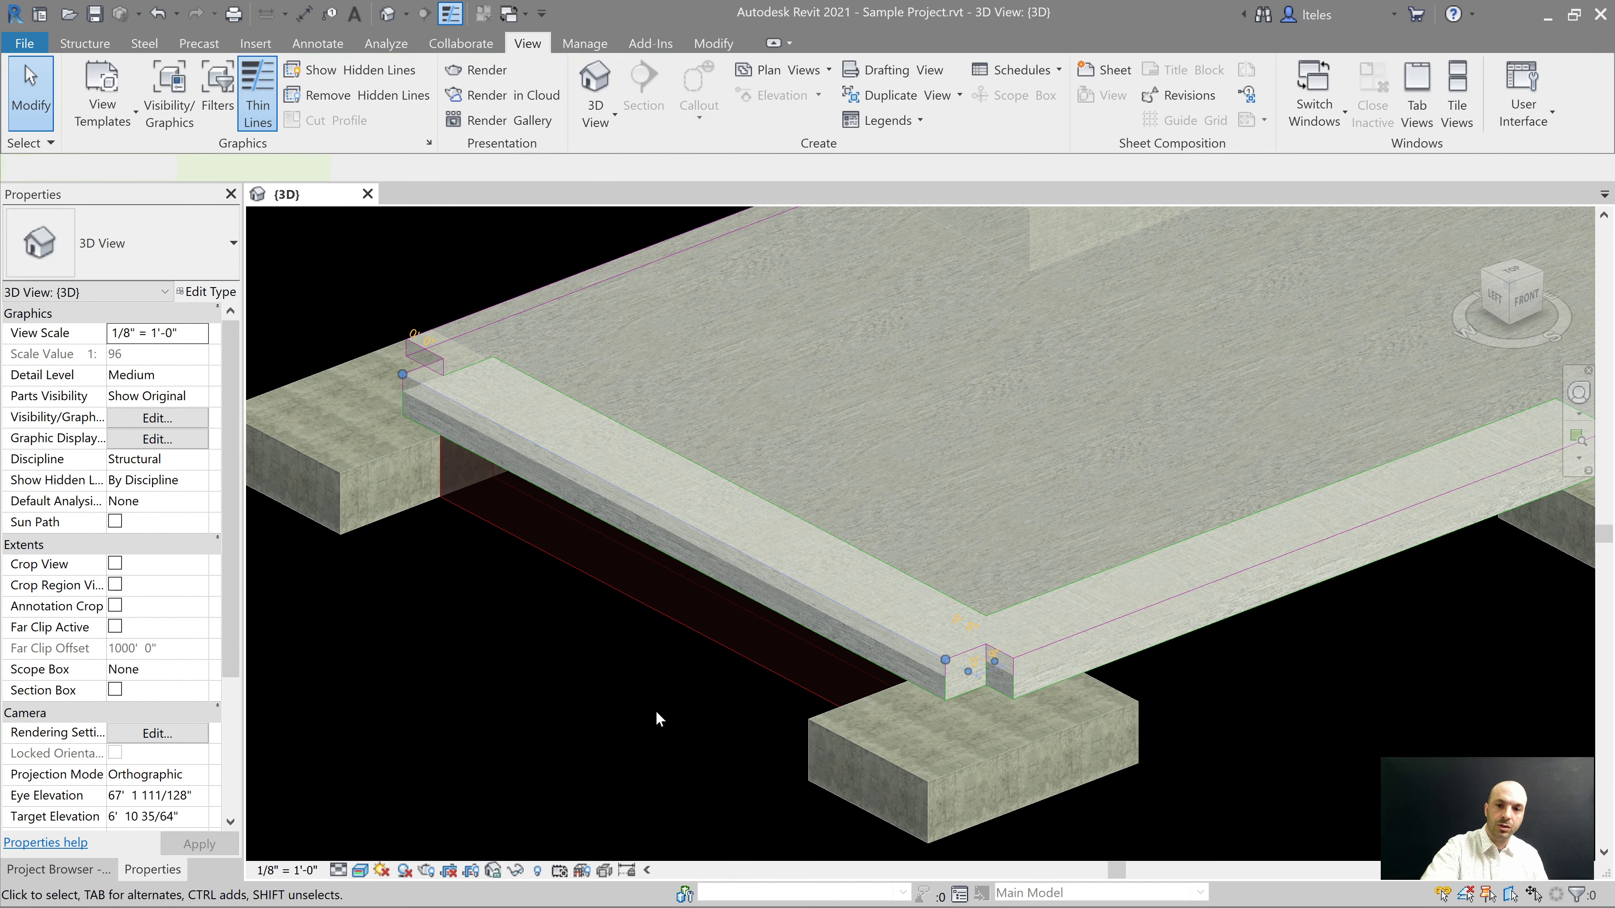
pyautogui.click(656, 711)
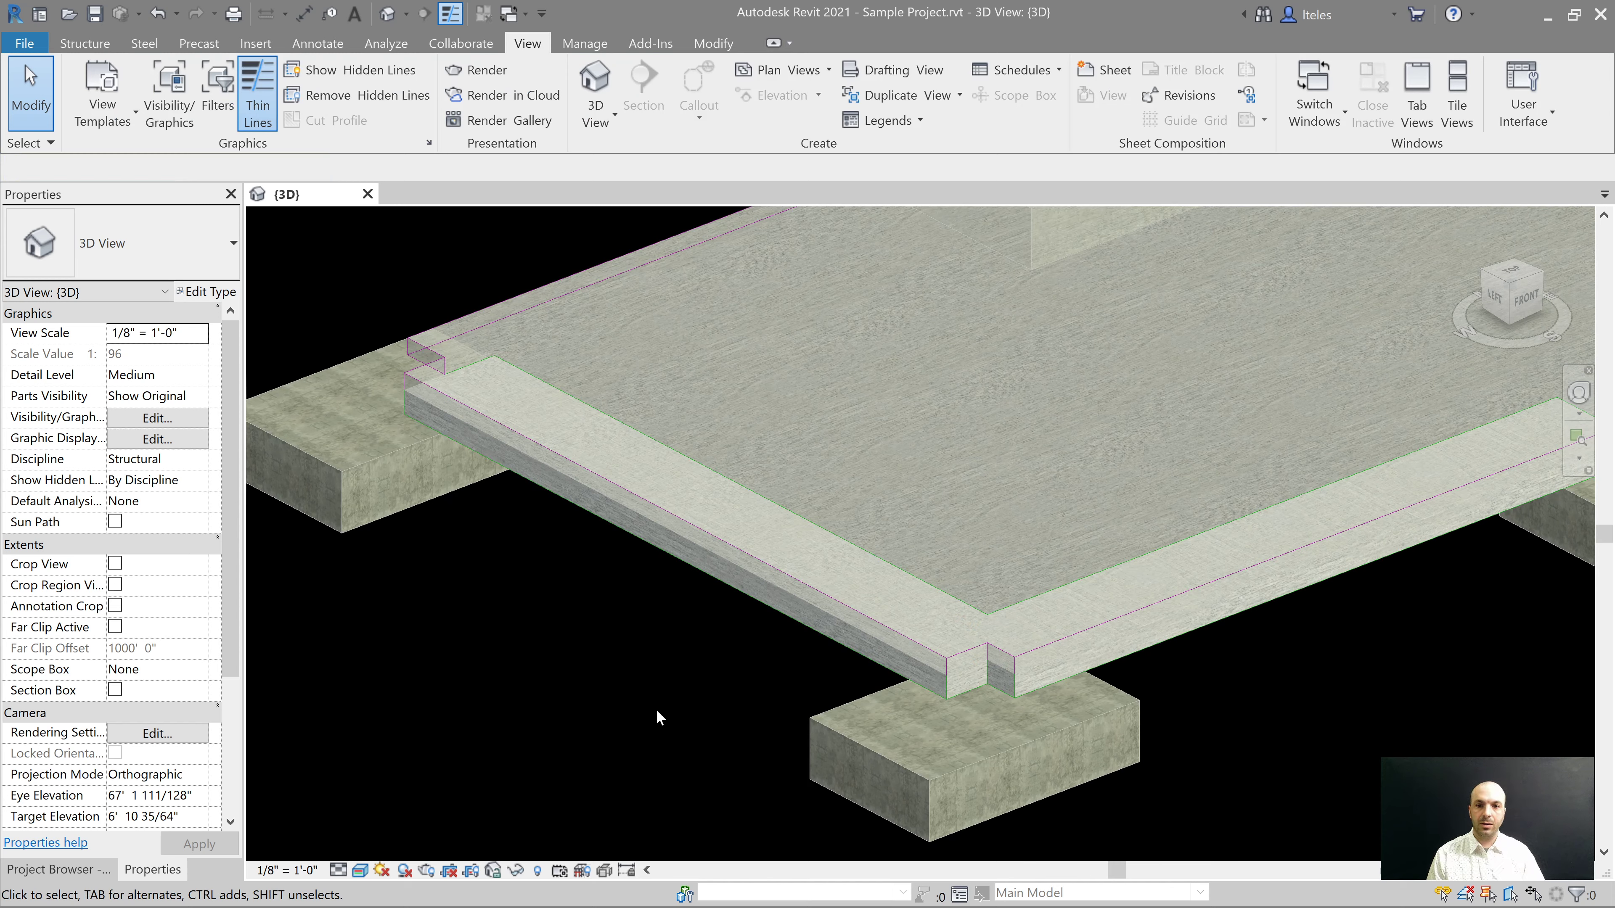
pyautogui.click(688, 562)
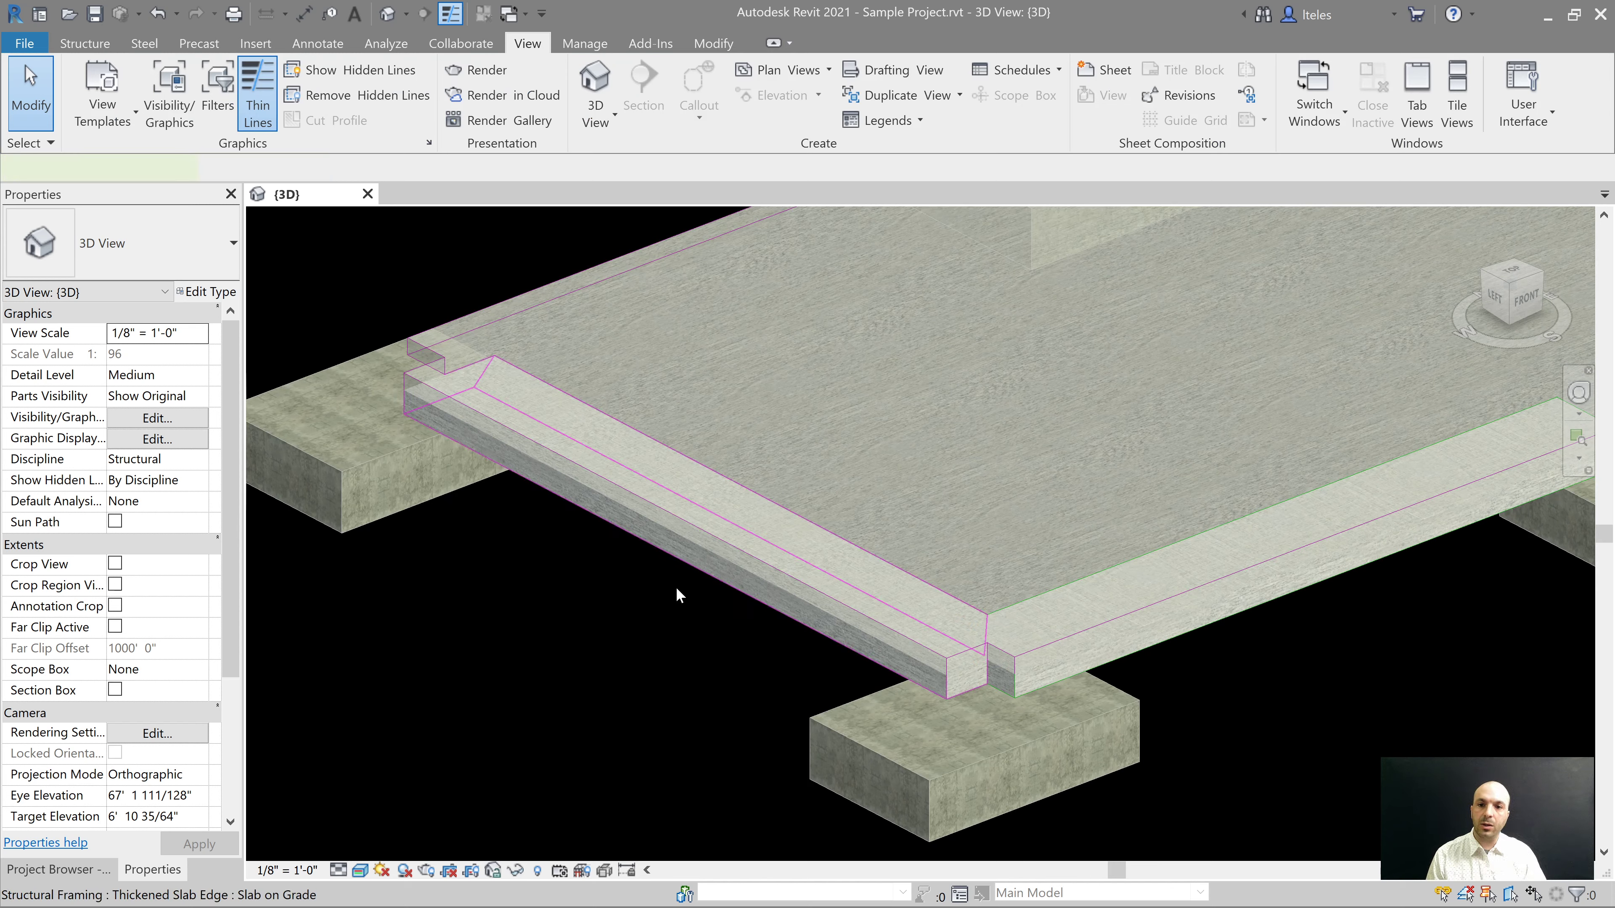
# Step: Drag the GB1 18"x18" type from the Project Browser and pick the adjacent slab edge to place it
pyautogui.click(657, 678)
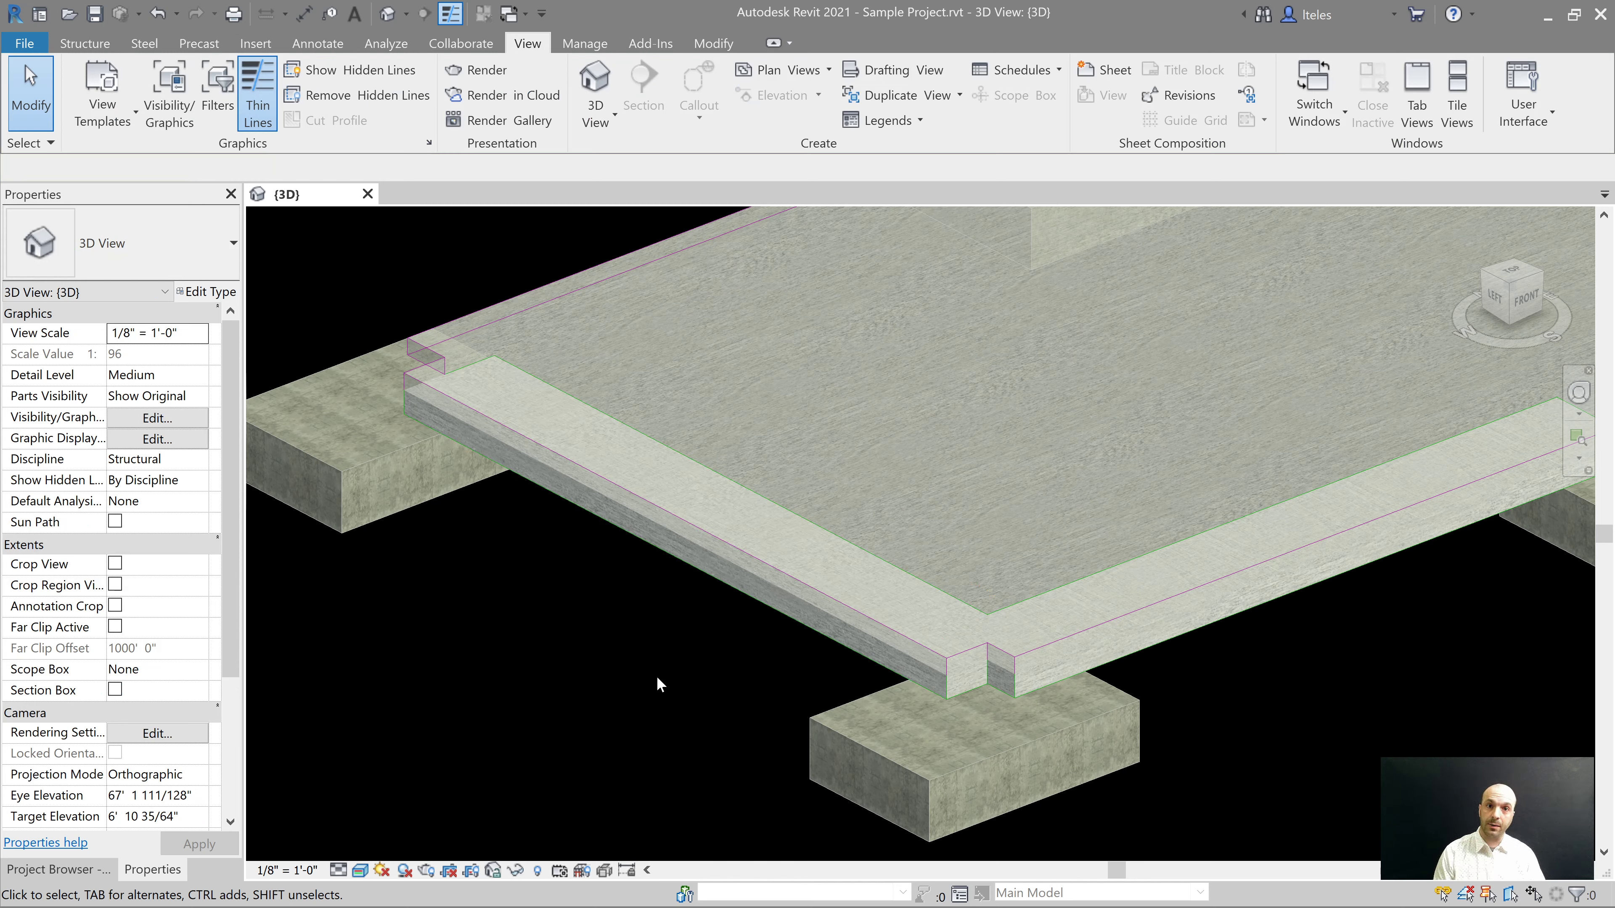
pyautogui.click(58, 870)
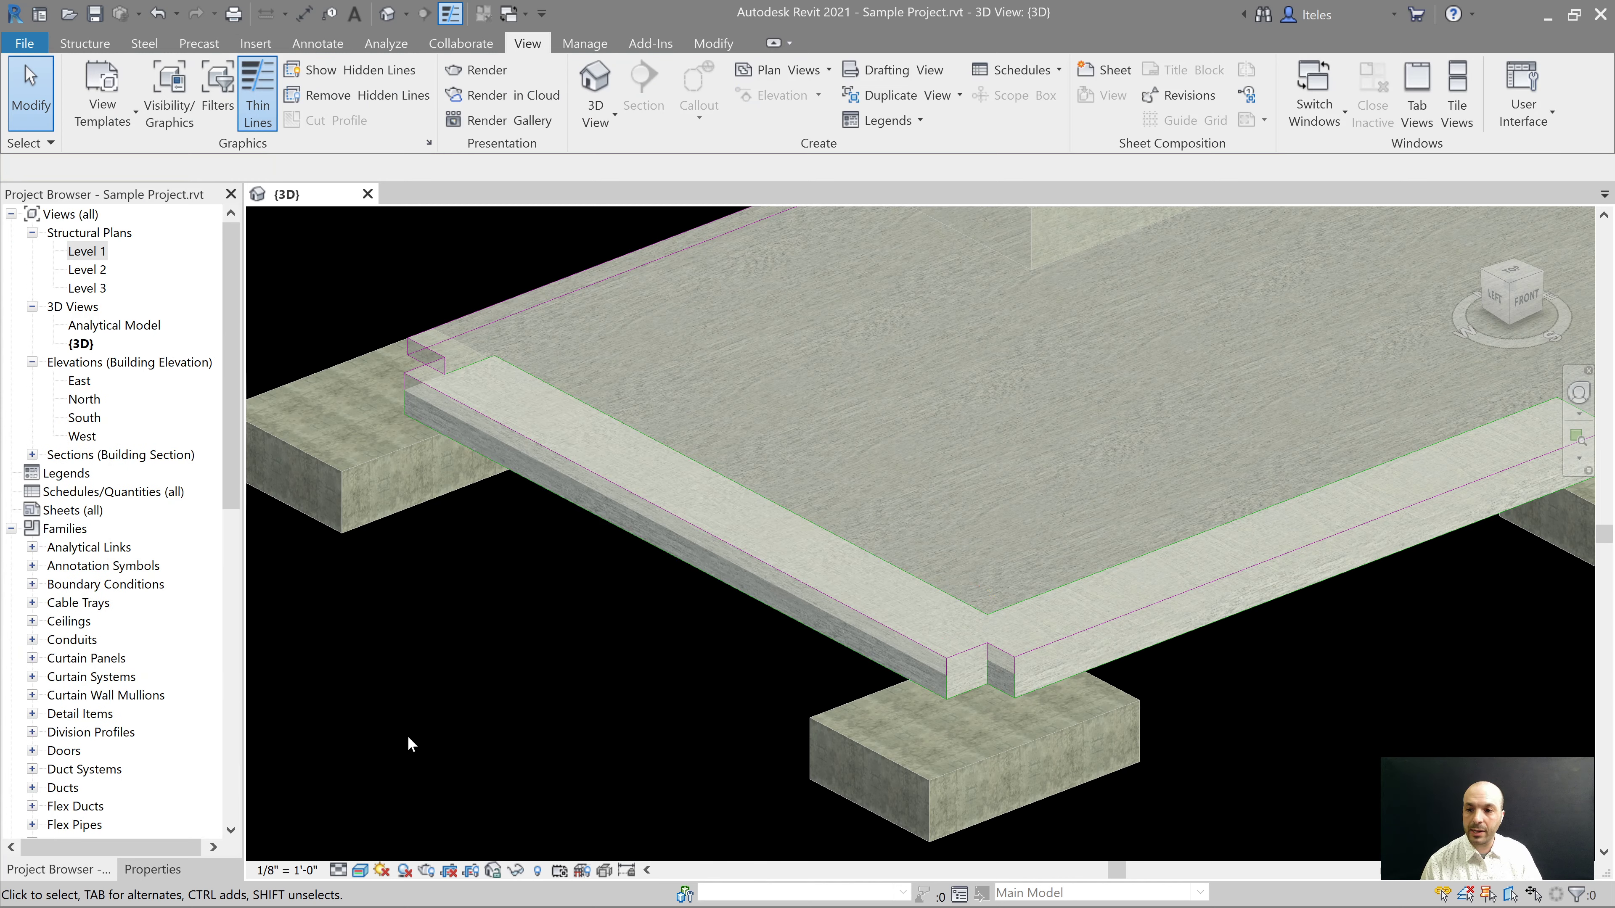
pyautogui.moveTo(236, 482); pyautogui.dragTo(230, 741)
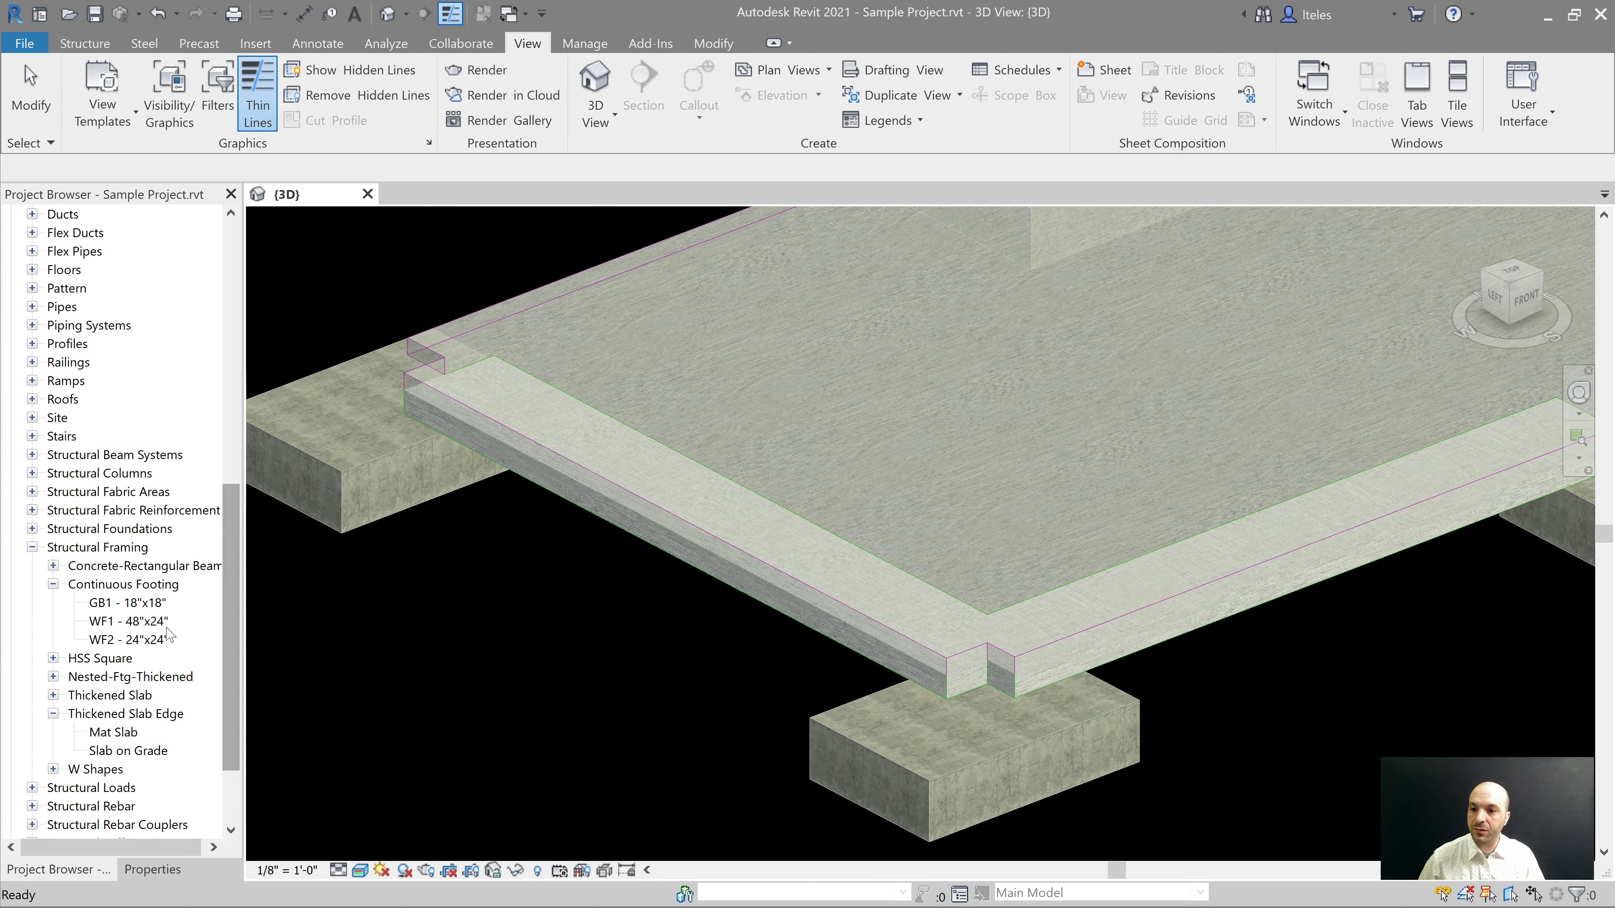
pyautogui.click(129, 606)
pyautogui.moveTo(129, 609); pyautogui.dragTo(448, 699)
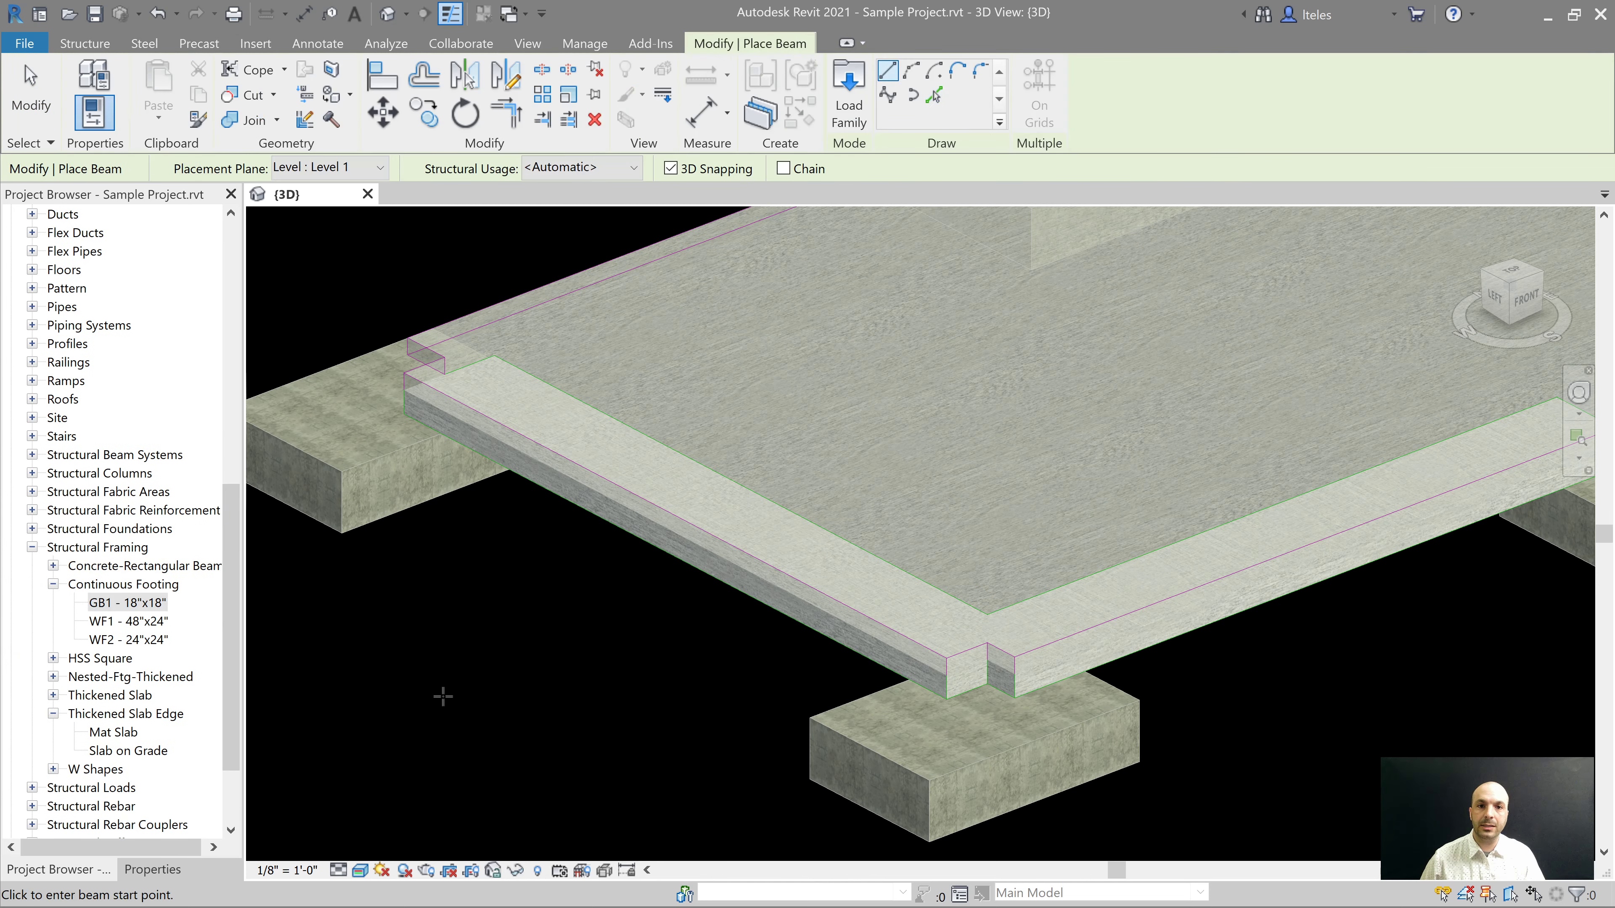
pyautogui.click(934, 95)
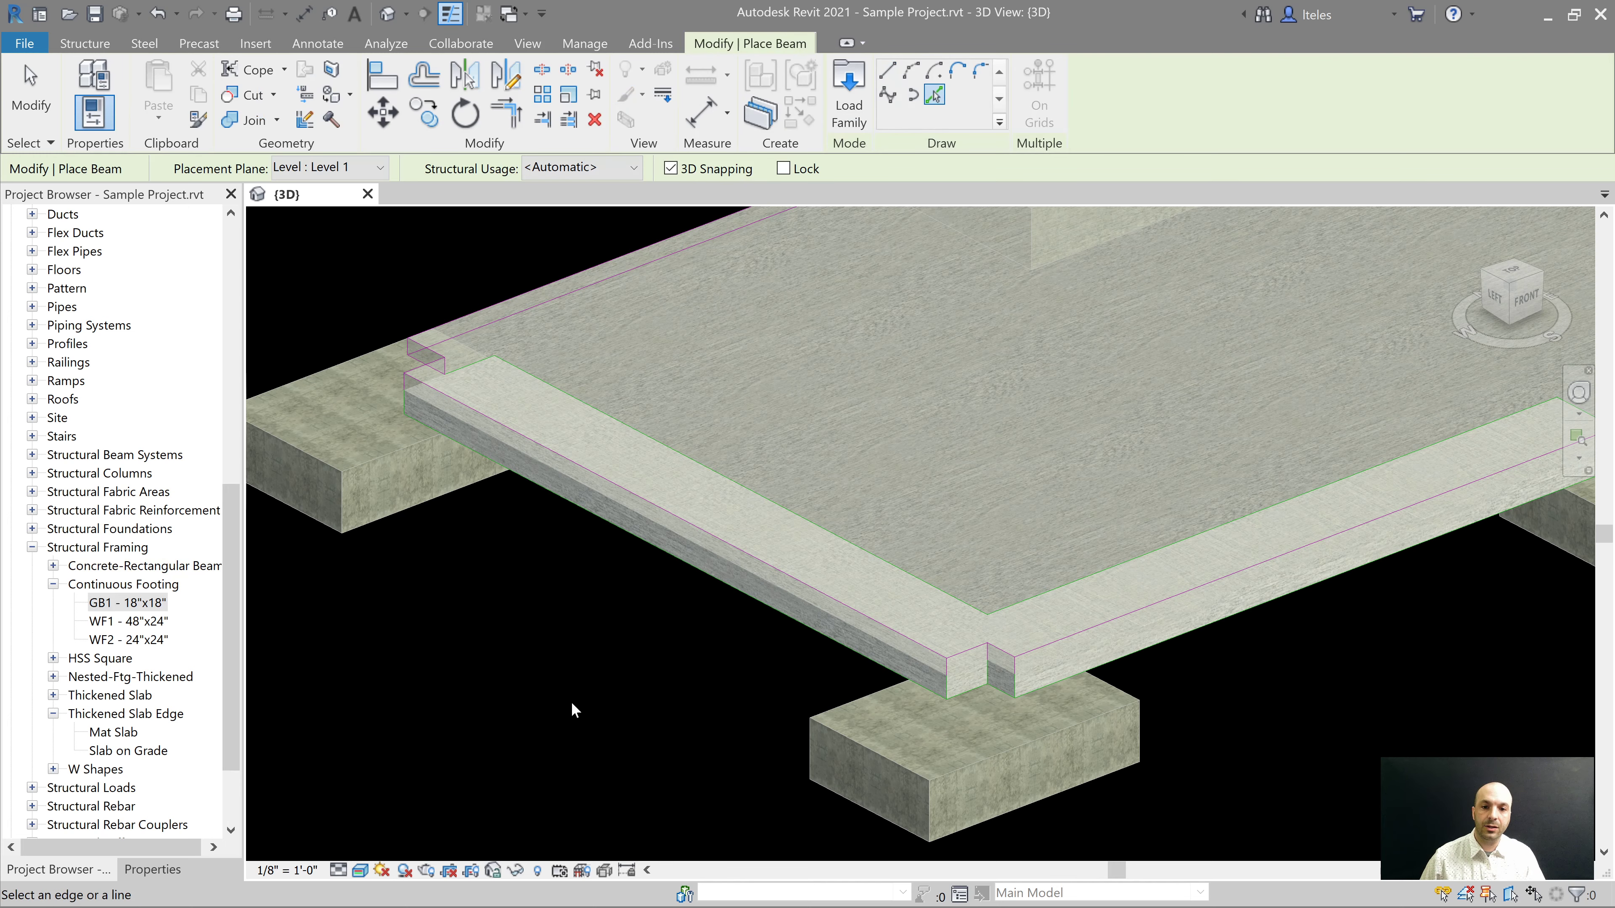
pyautogui.click(644, 543)
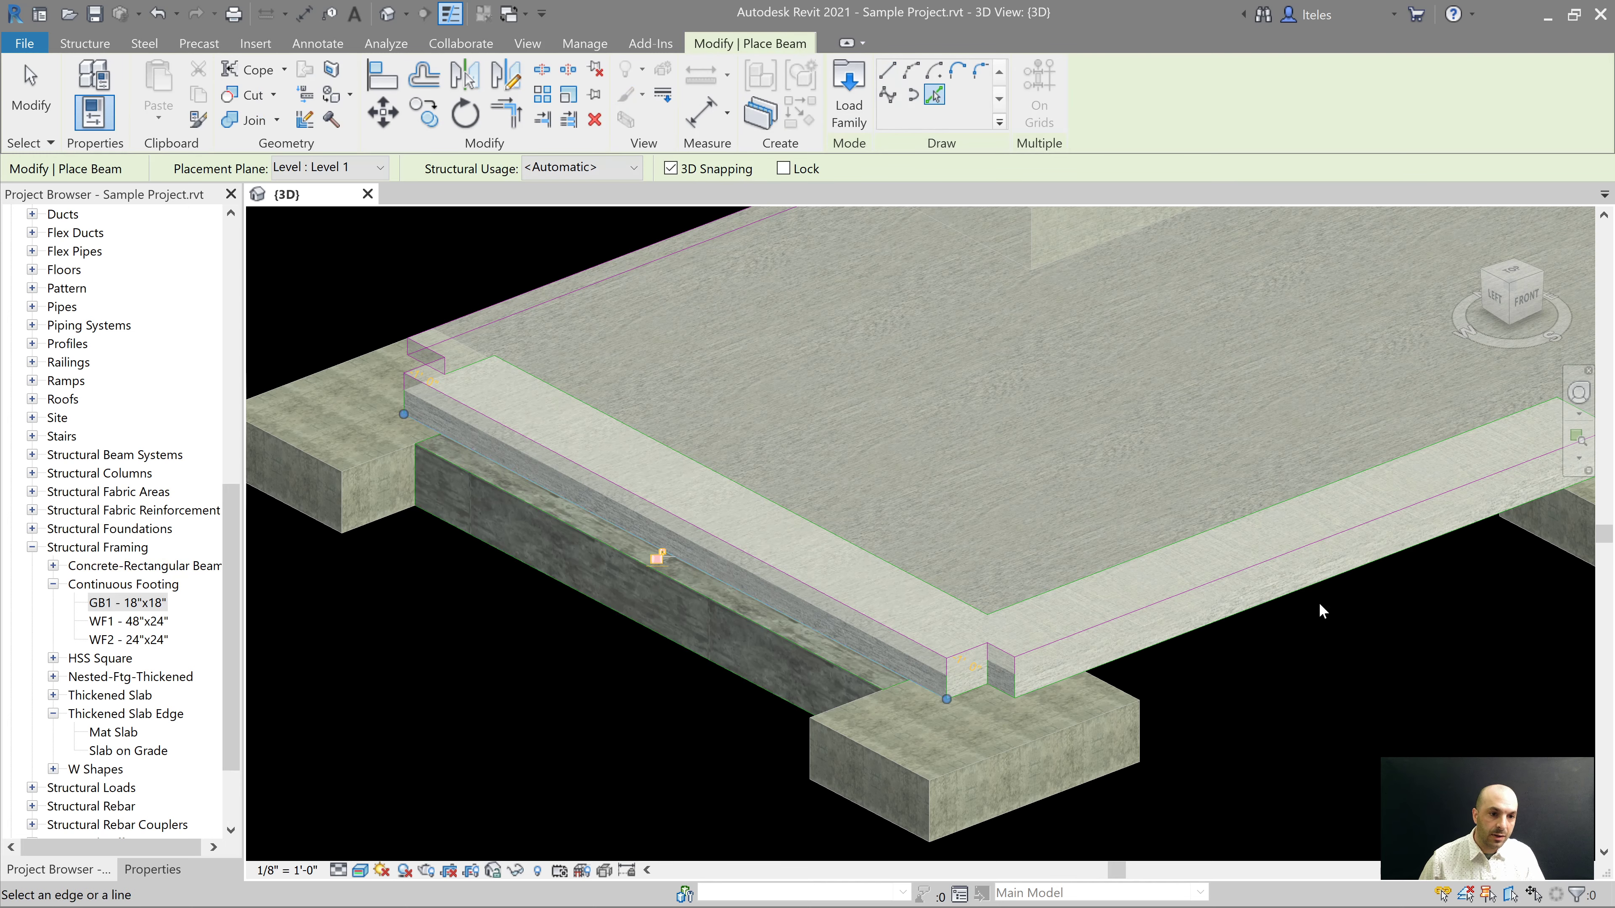
pyautogui.scroll(-3, 1298, 594)
pyautogui.moveTo(1360, 757); pyautogui.dragTo(1243, 740, button='middle')
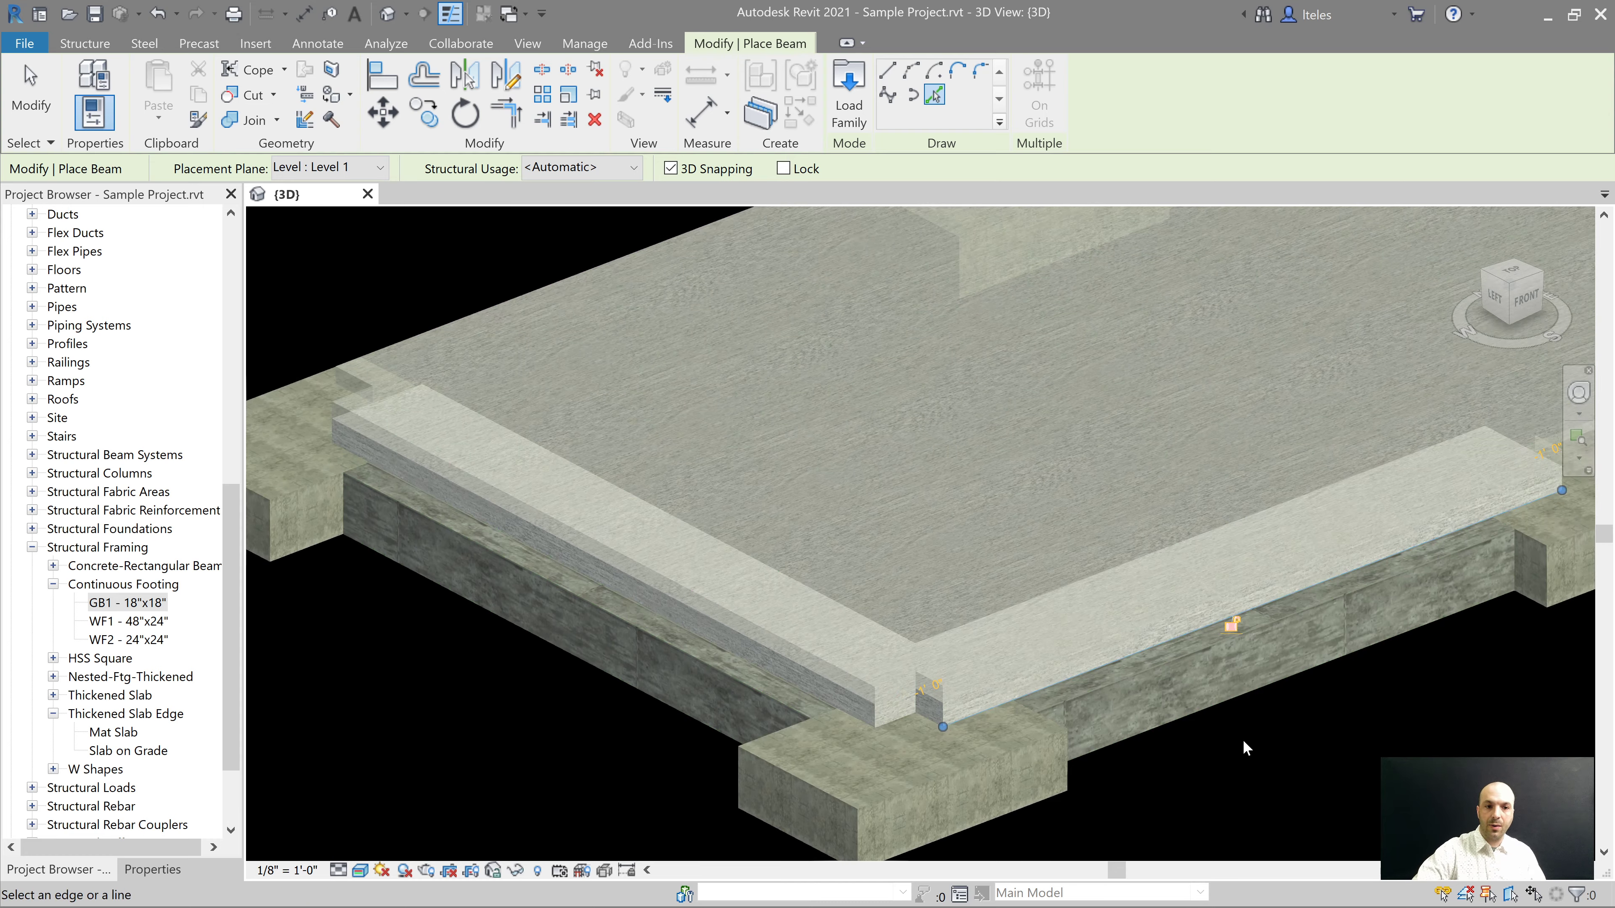
pyautogui.press('Escape')
pyautogui.press('Escape')
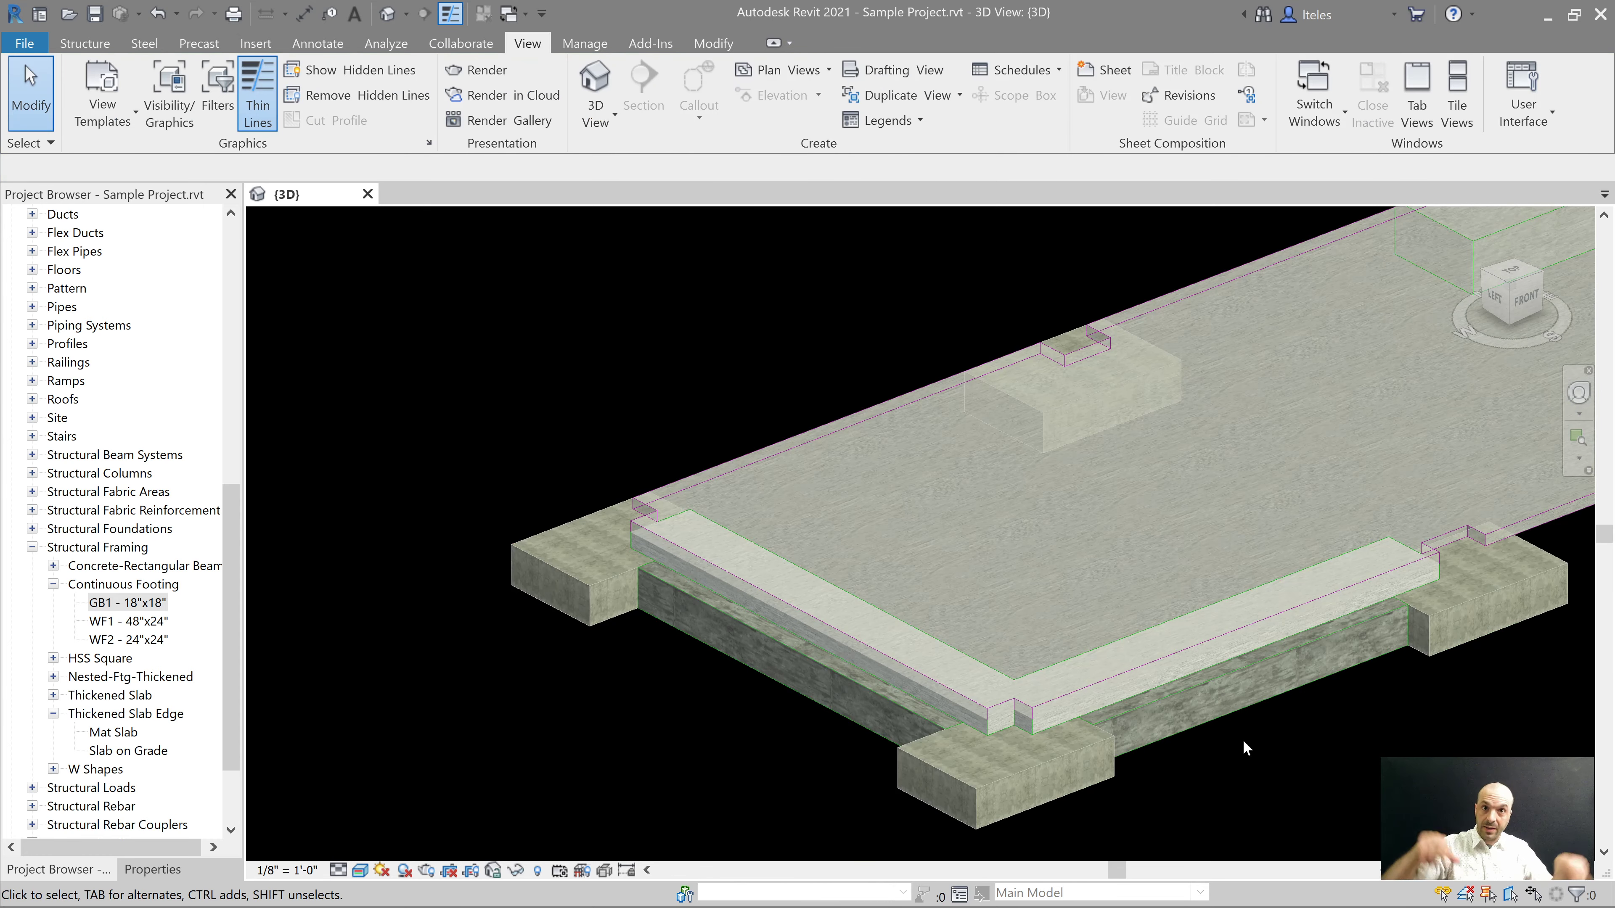
# Step: Select both GB1 footing beams and set their y Justification to Right
pyautogui.moveTo(1247, 739); pyautogui.dragTo(1058, 735, button='middle')
pyautogui.scroll(-1, 1058, 735)
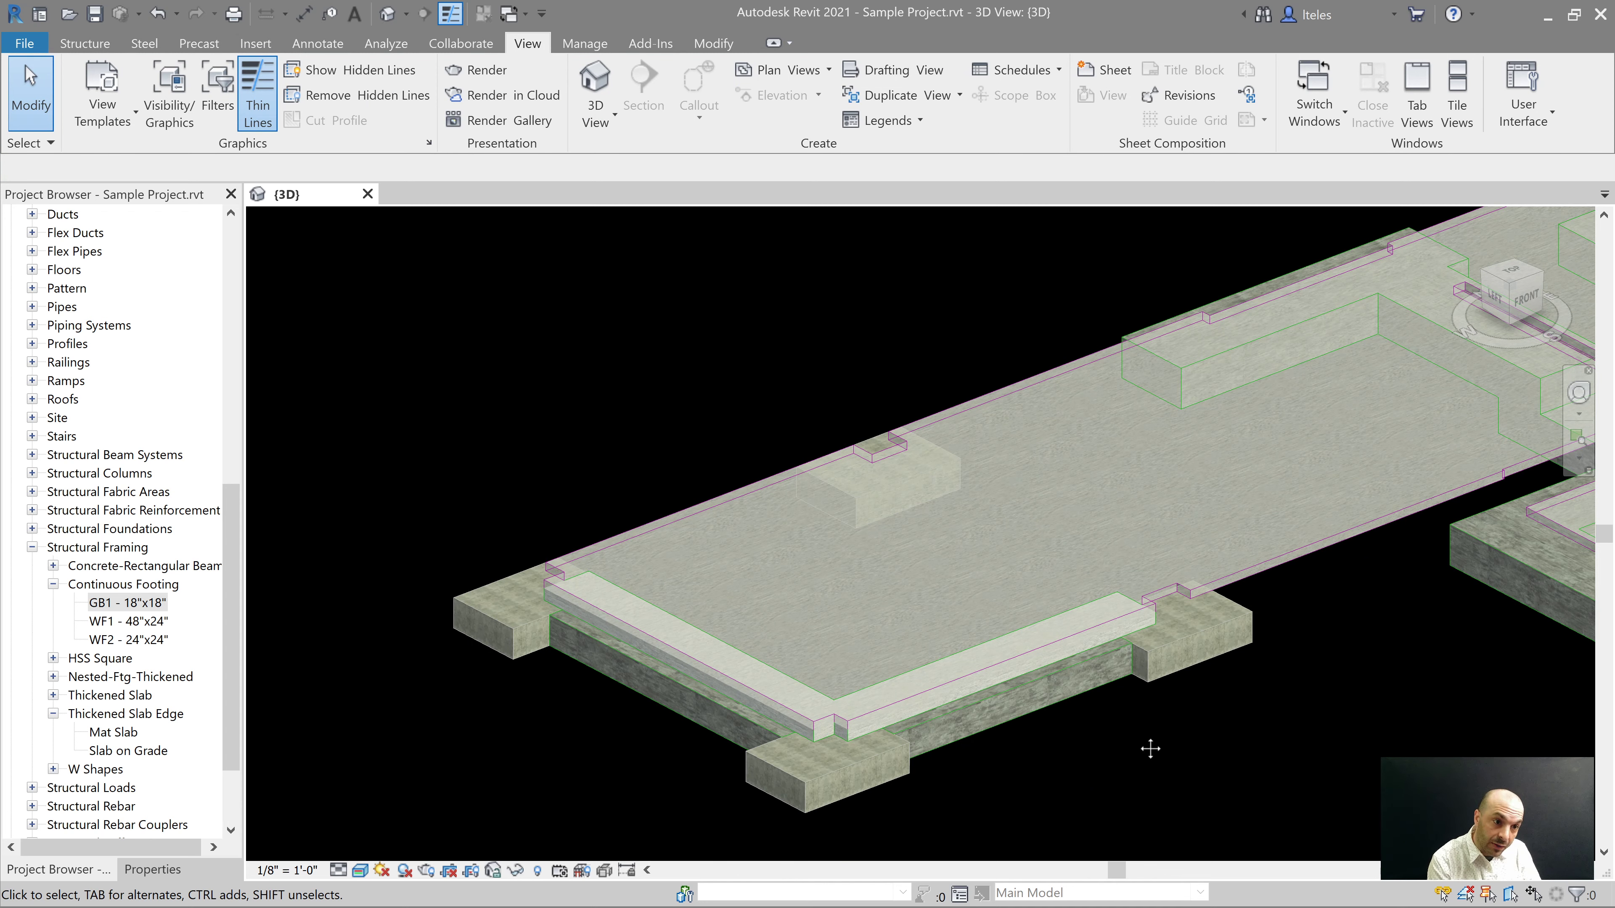
pyautogui.moveTo(1149, 746); pyautogui.dragTo(1149, 676, button='middle')
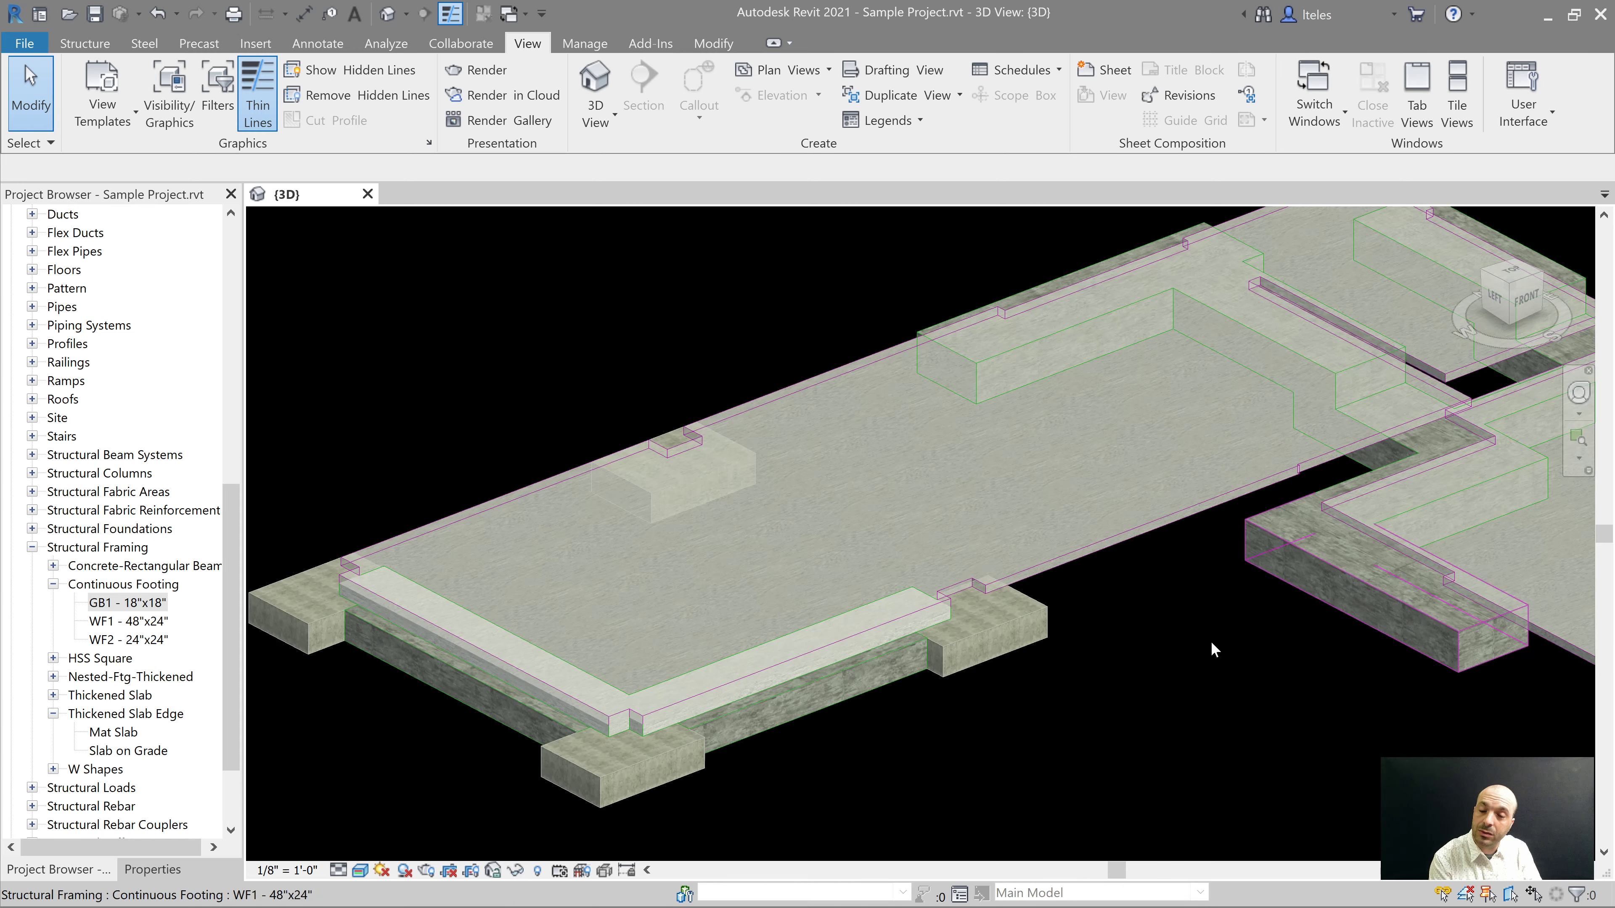
pyautogui.scroll(1, 788, 754)
pyautogui.click(860, 680)
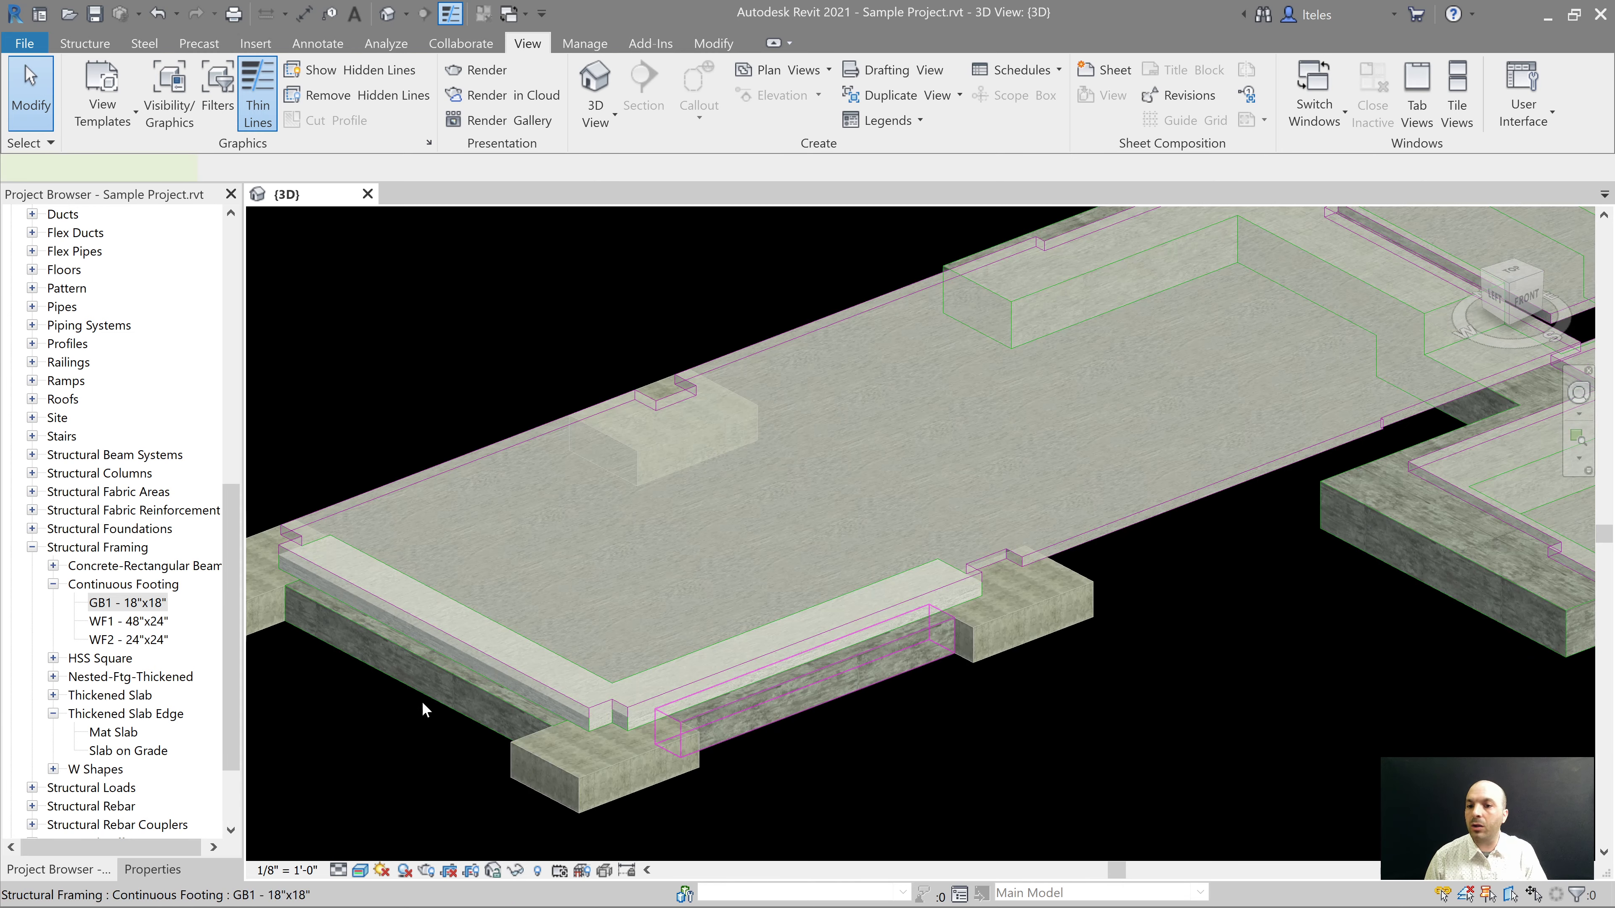
pyautogui.keyDown('ctrl'); pyautogui.click(420, 662); pyautogui.keyUp('ctrl')
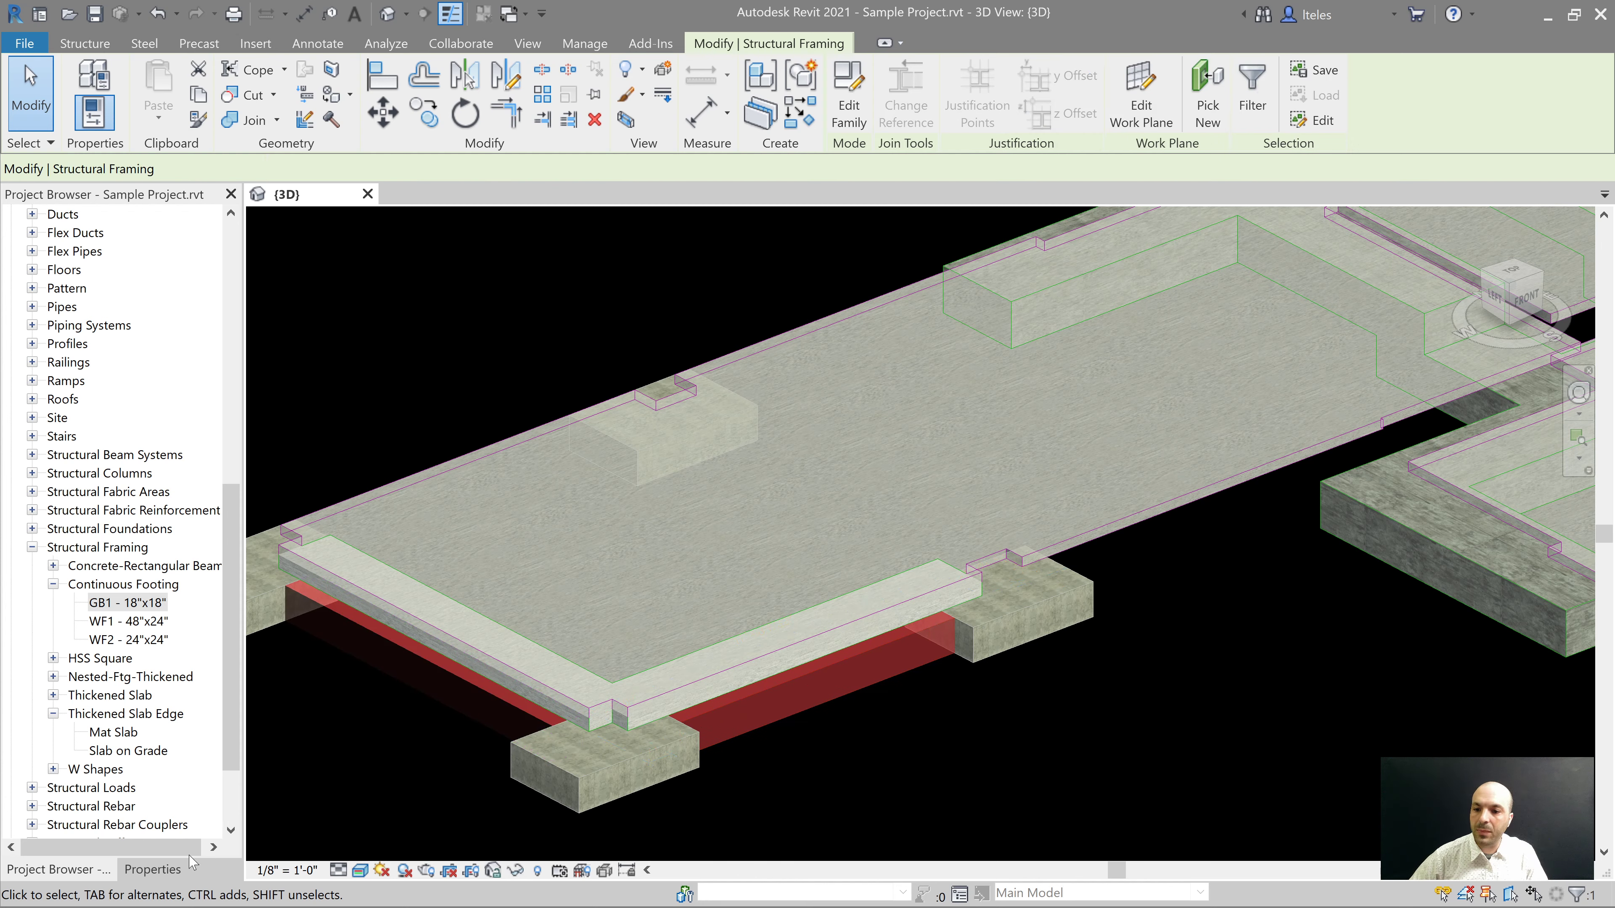
pyautogui.click(152, 869)
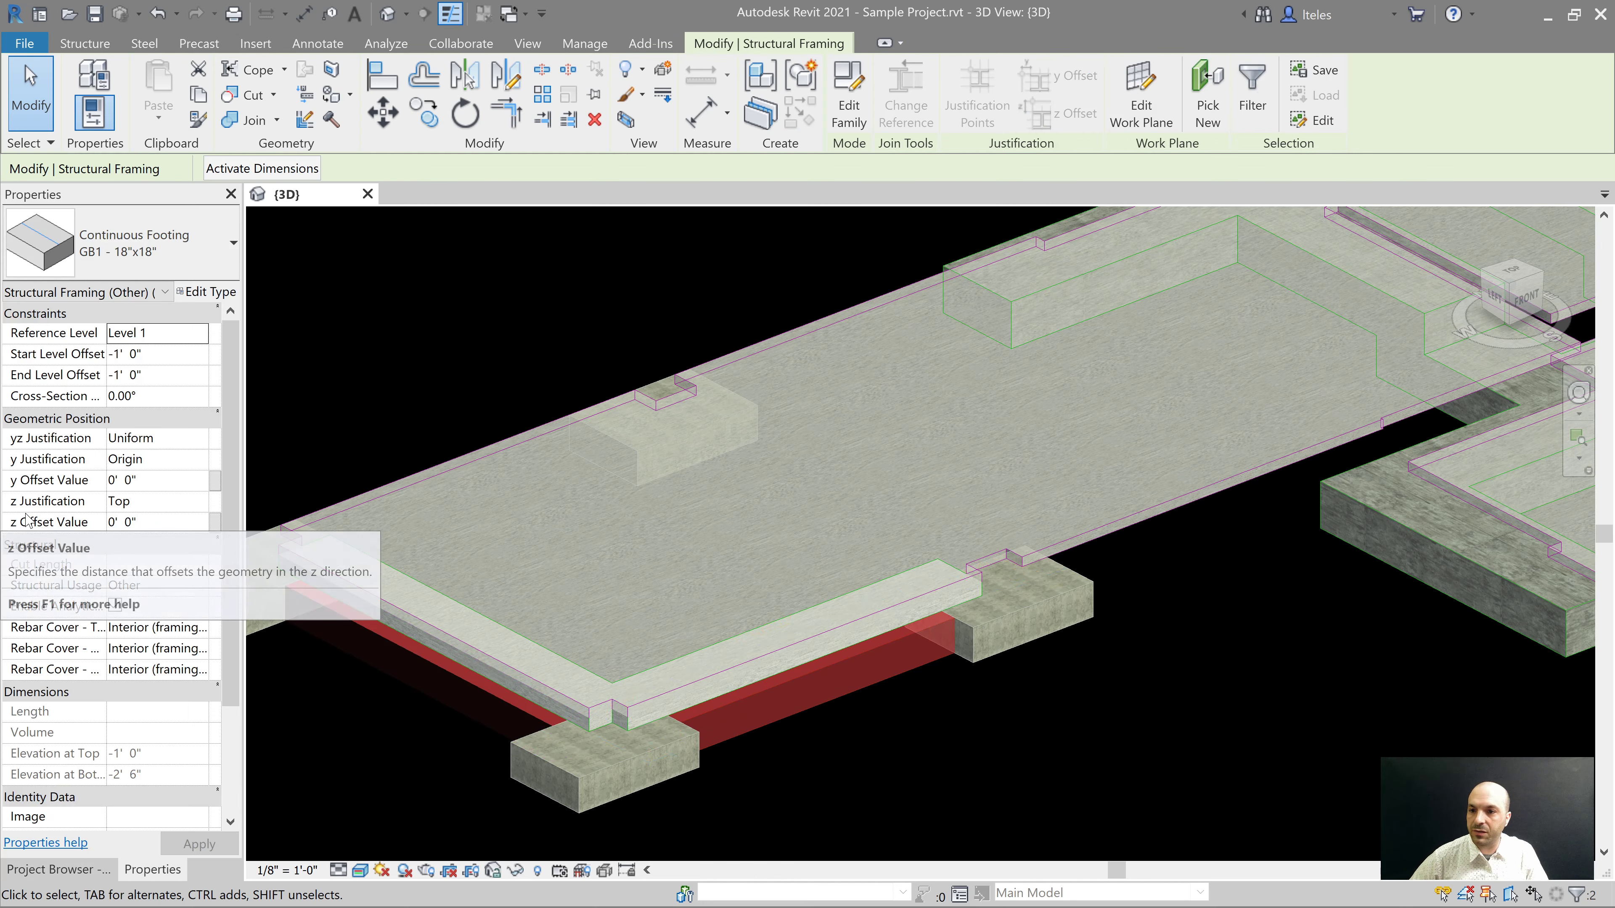
pyautogui.click(176, 459)
pyautogui.click(130, 532)
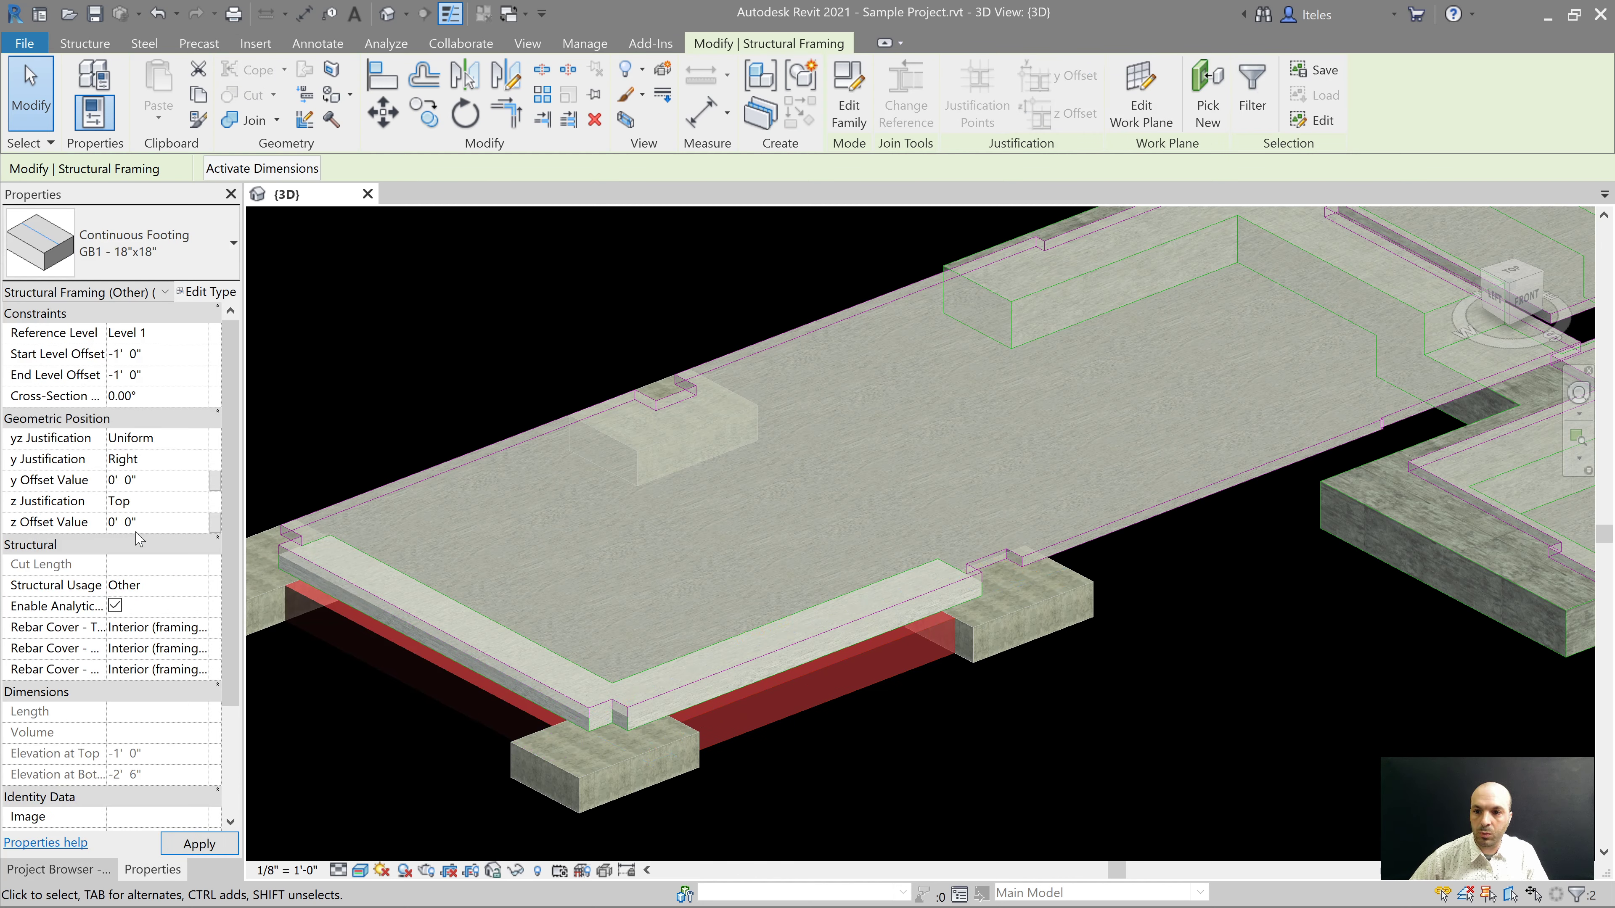
pyautogui.press('Escape')
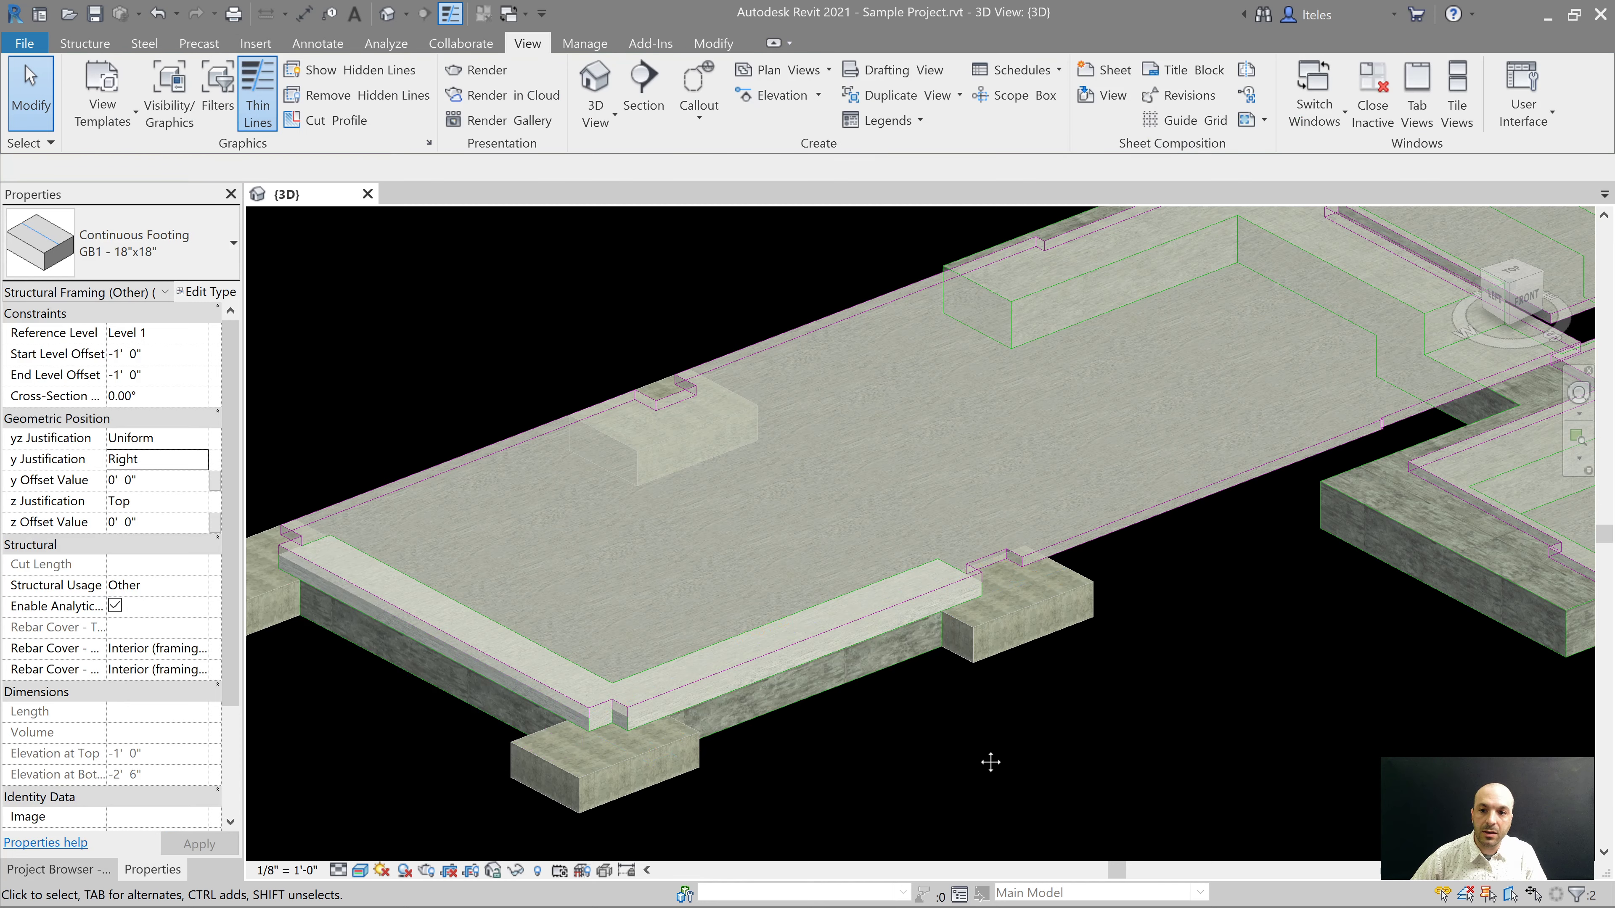
# Step: Recentre the footings in view and show the Project Browser
pyautogui.scroll(2, 967, 763)
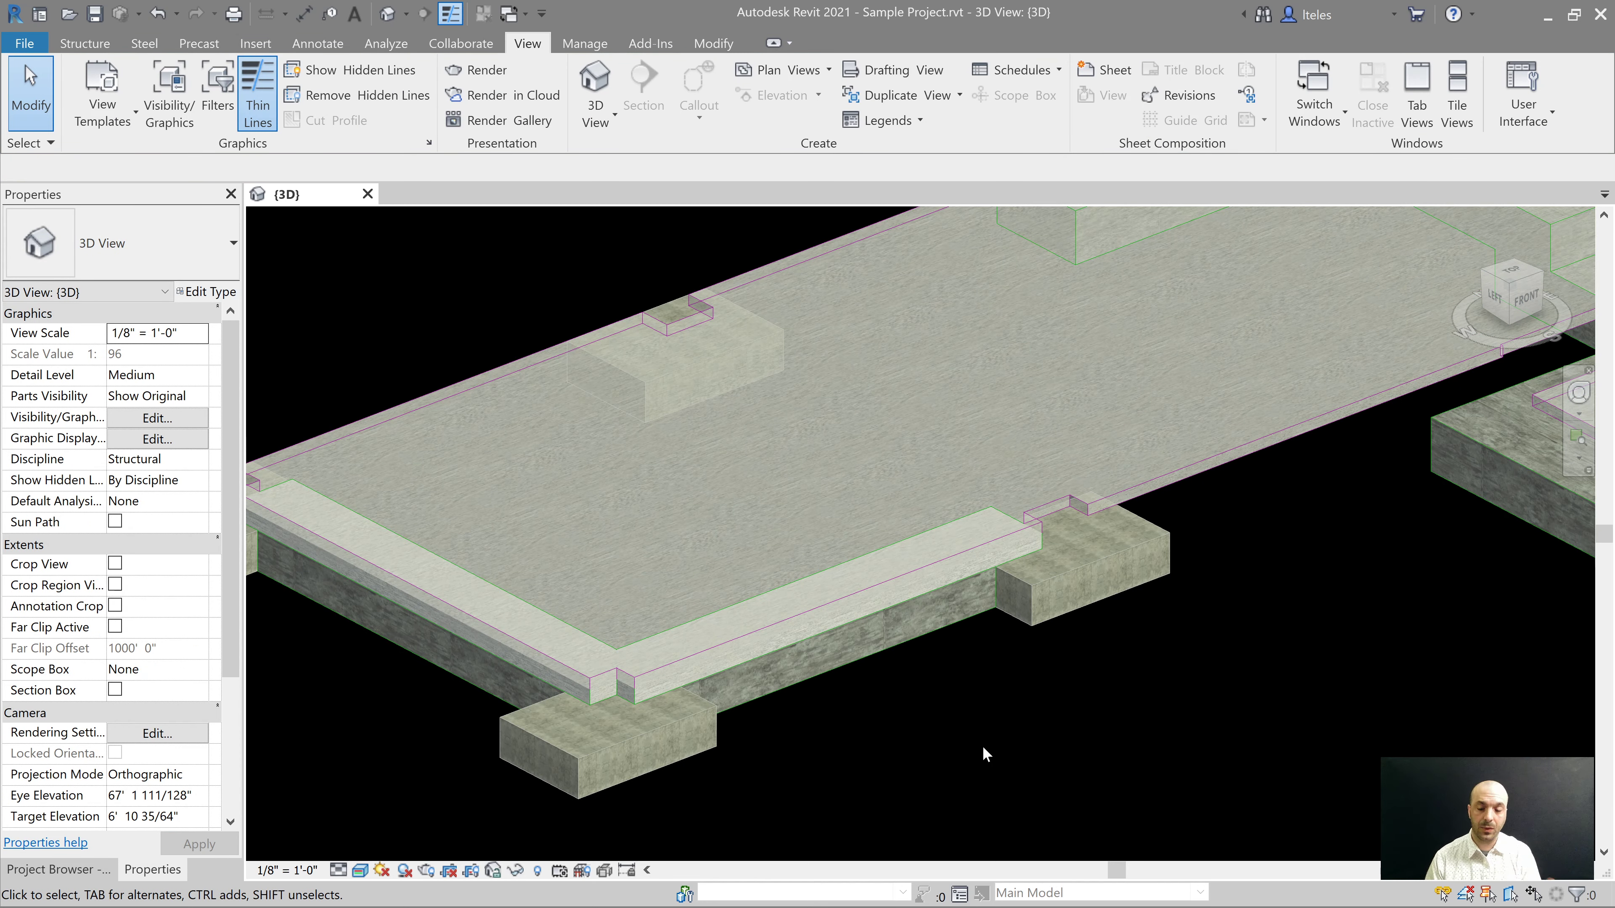
pyautogui.moveTo(916, 781); pyautogui.dragTo(978, 782, button='middle')
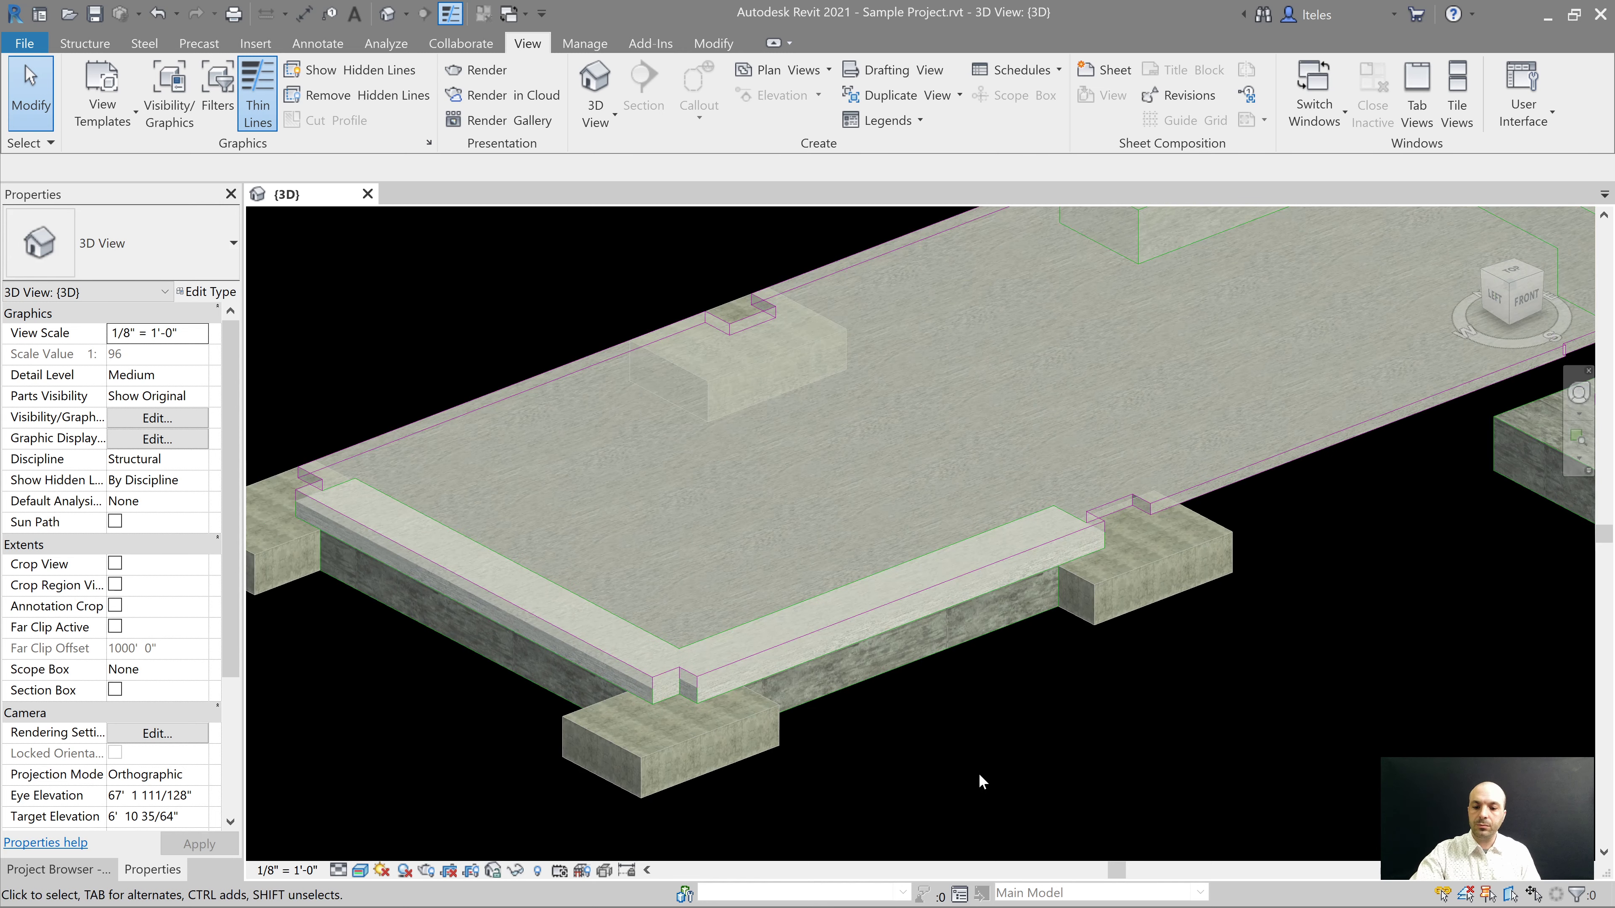
pyautogui.click(62, 877)
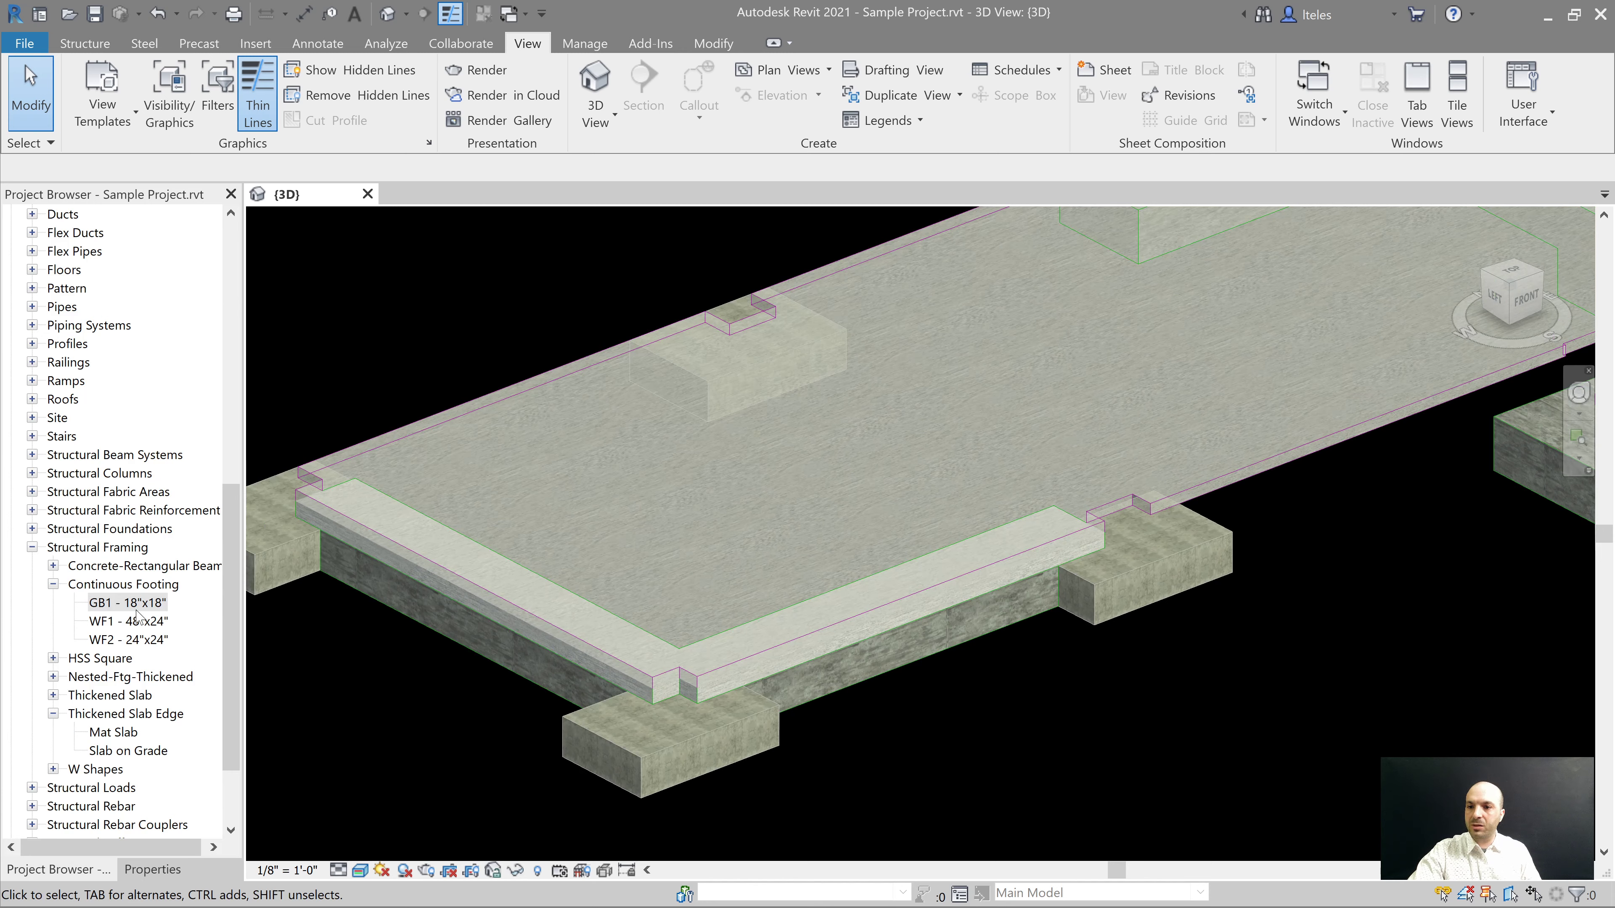
# Step: Open the Level 1 plan, then Section 2 from its marker, framing the slab edge profile
pyautogui.moveTo(236, 518); pyautogui.dragTo(240, 262)
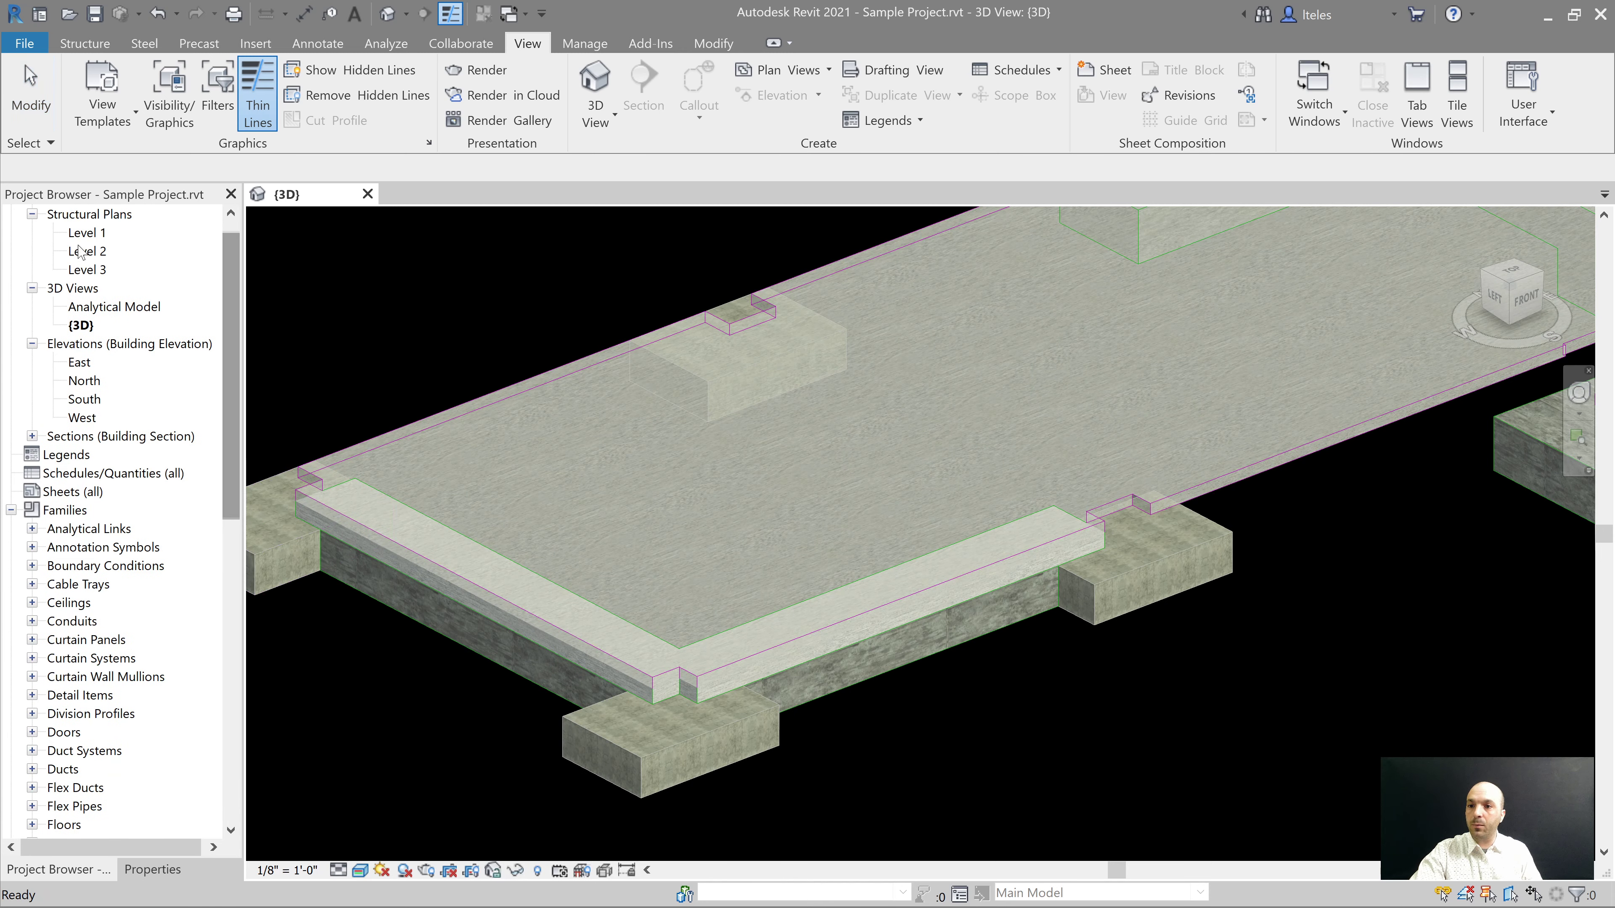
pyautogui.doubleClick(85, 233)
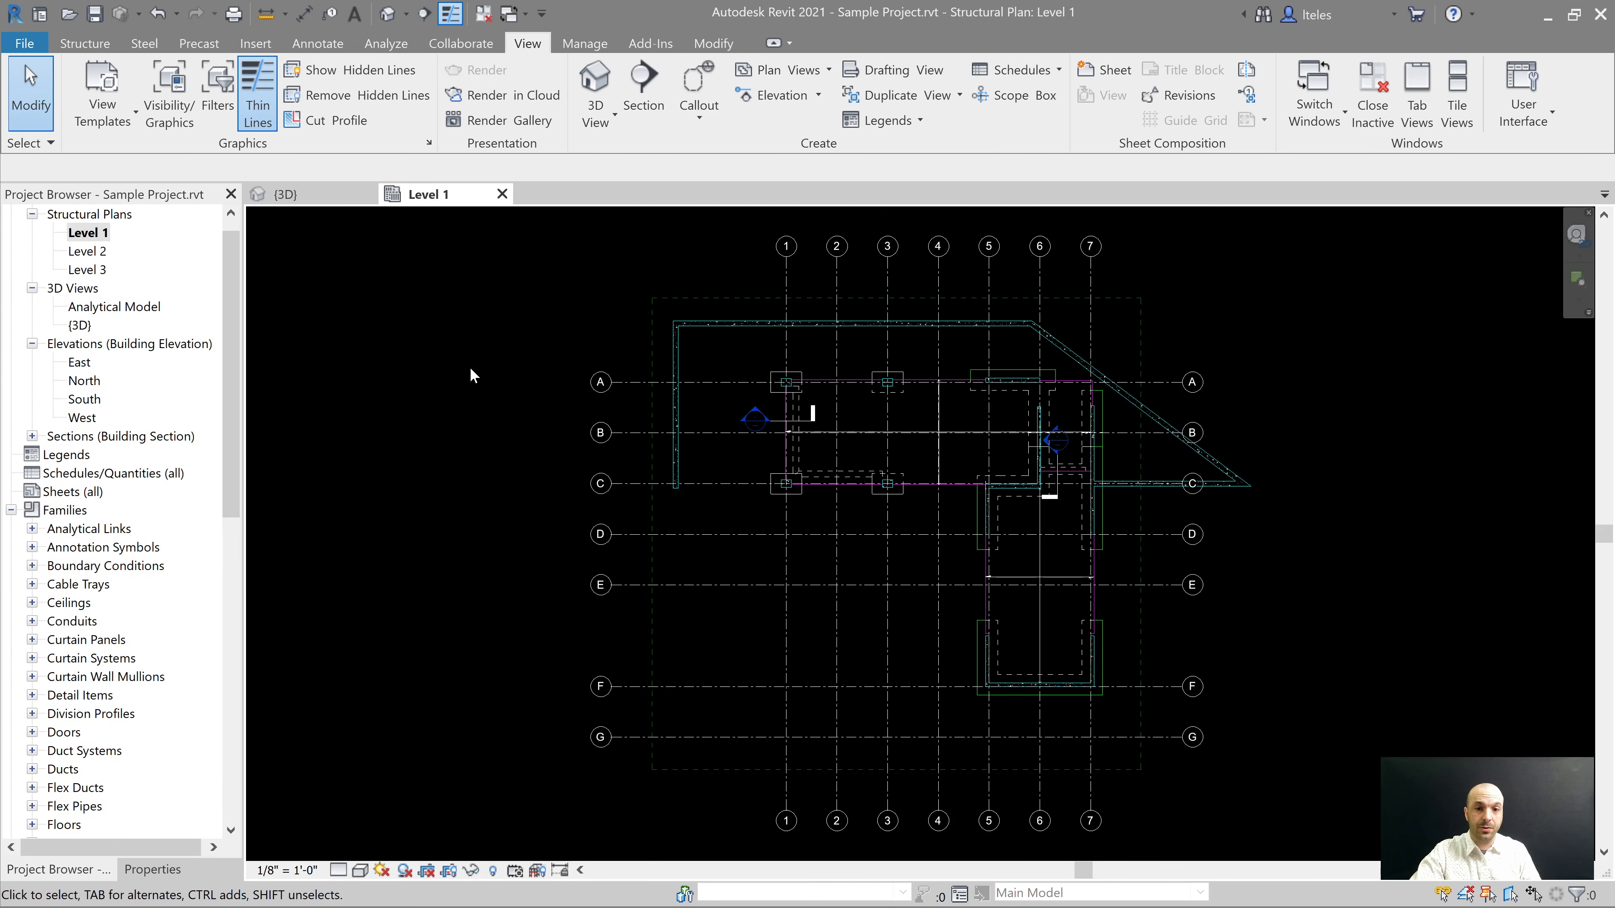
pyautogui.scroll(5, 758, 408)
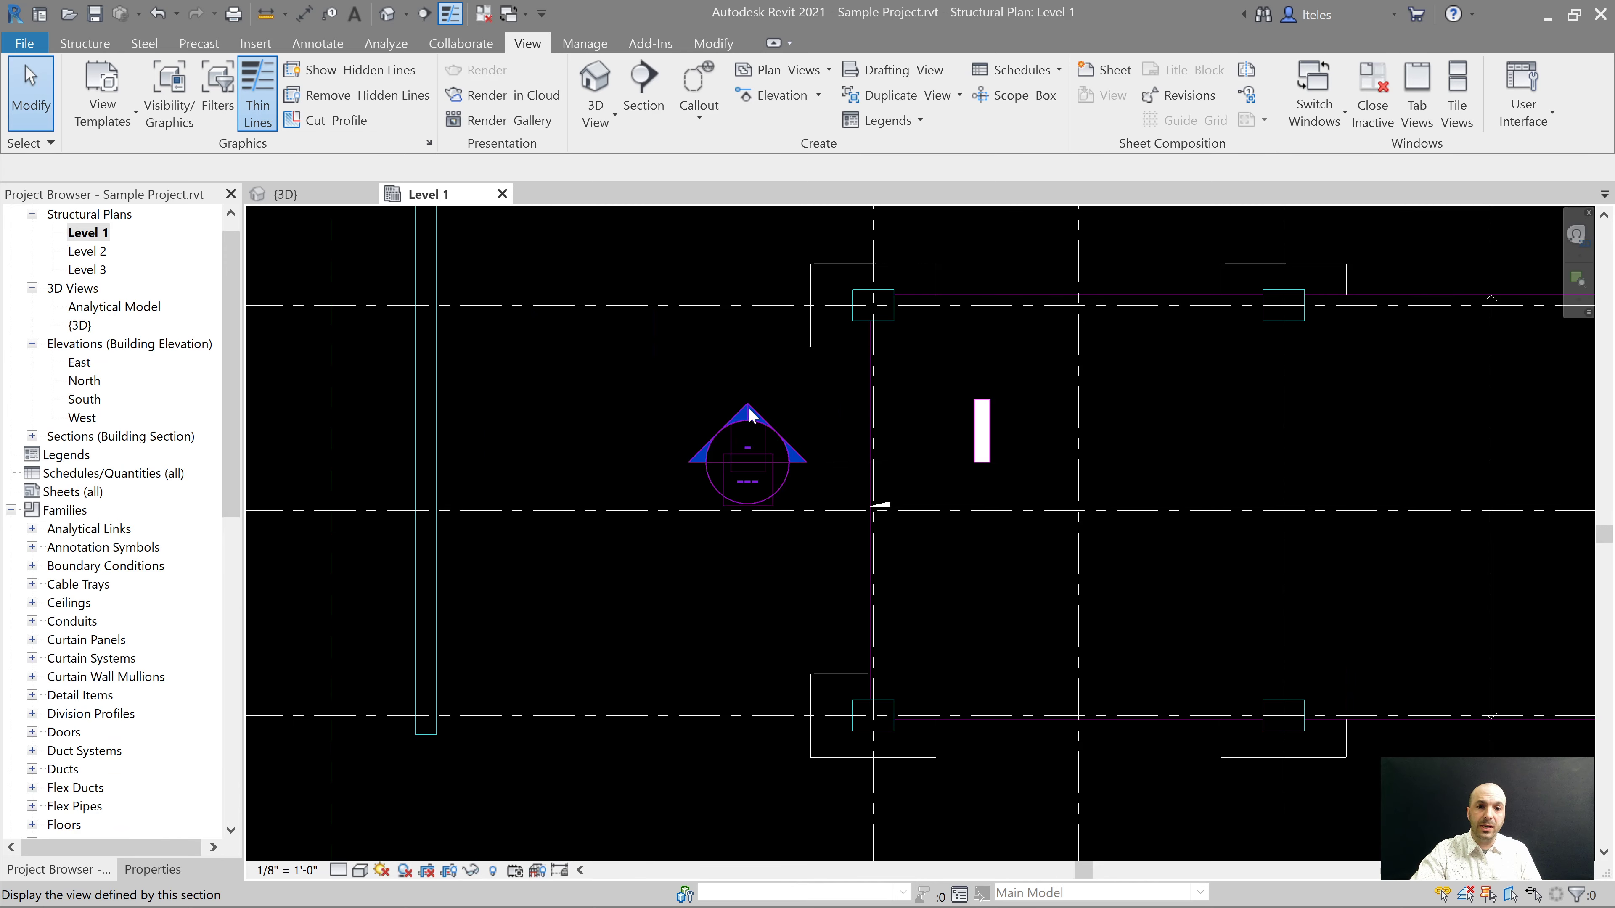
pyautogui.doubleClick(748, 426)
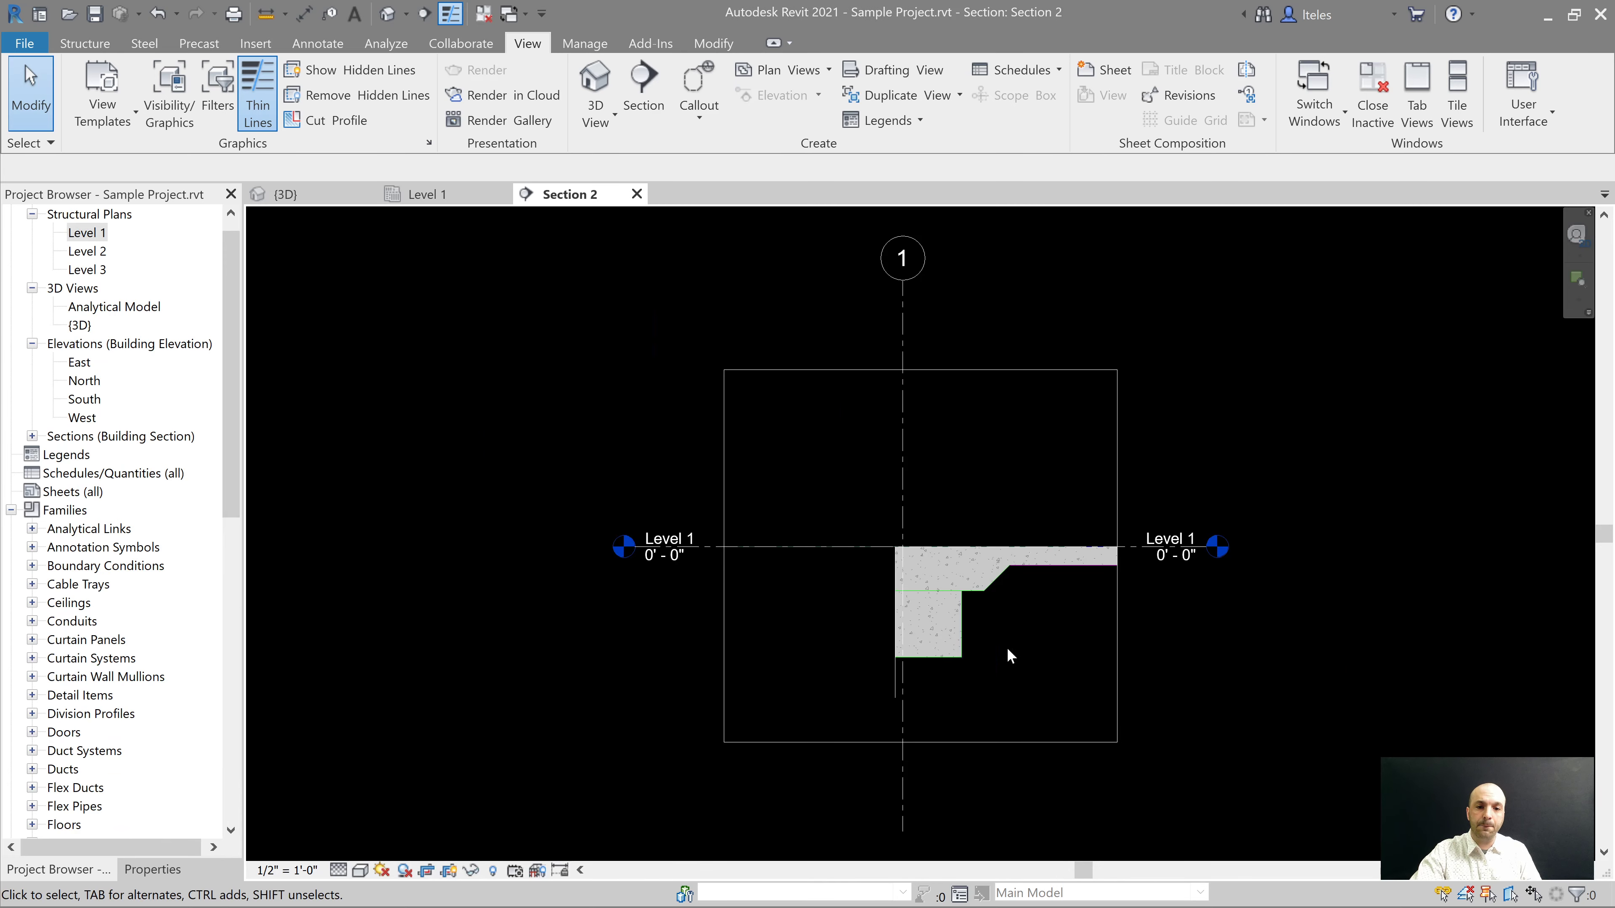
pyautogui.scroll(3, 962, 632)
pyautogui.moveTo(962, 632); pyautogui.dragTo(885, 550, button='middle')
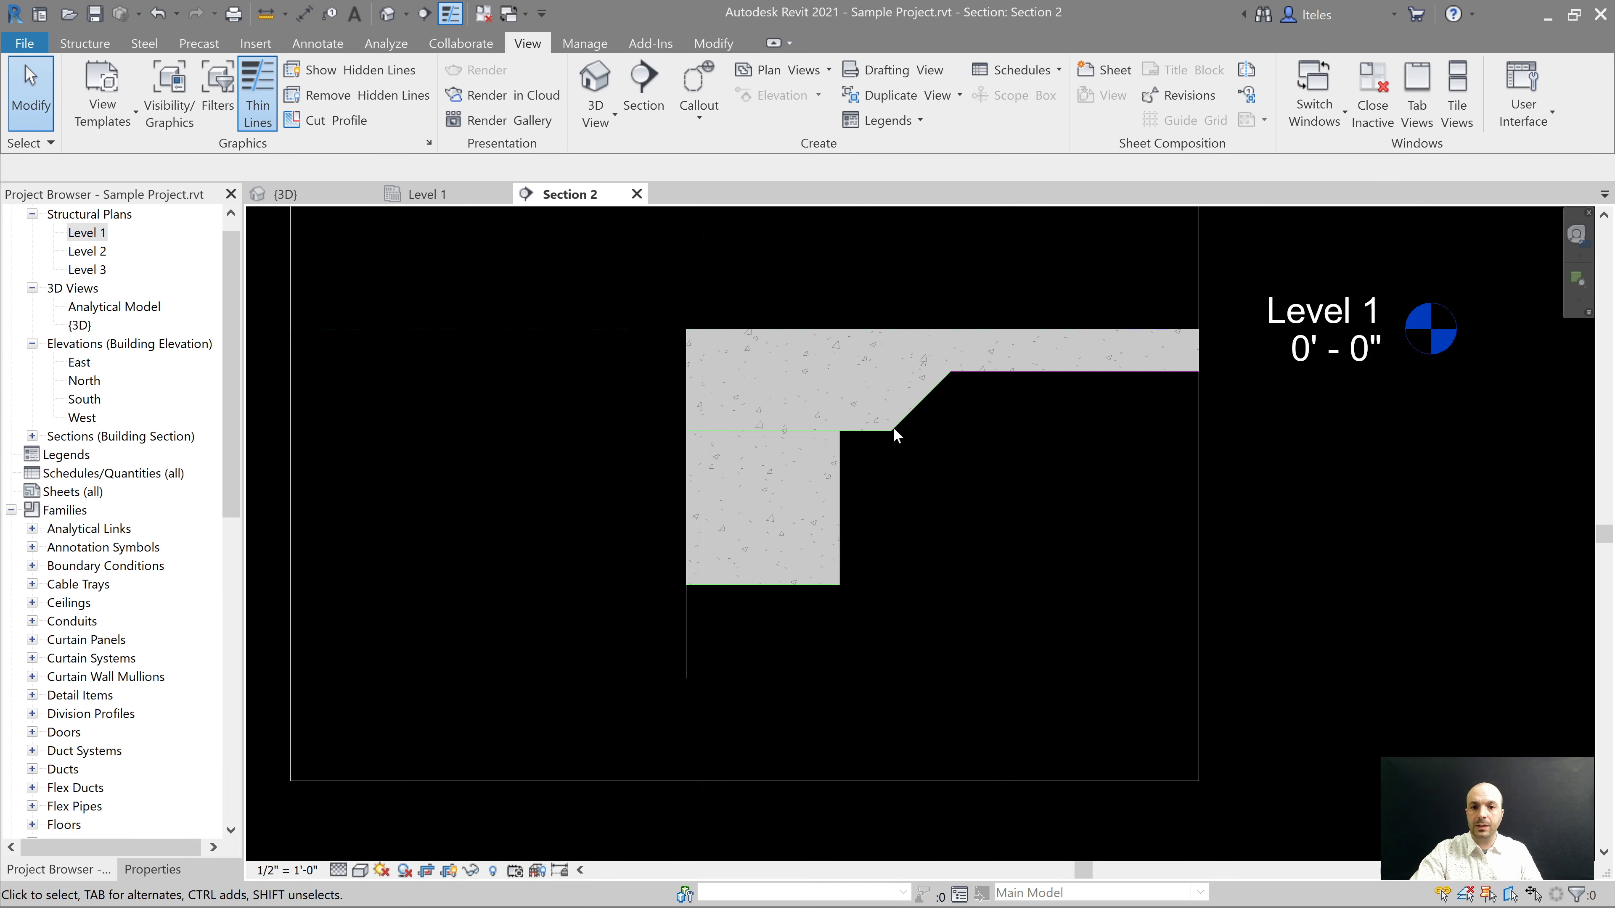
# Step: Change the Thickened Slab Edge beam's Width to 1' 6"
pyautogui.click(1127, 550)
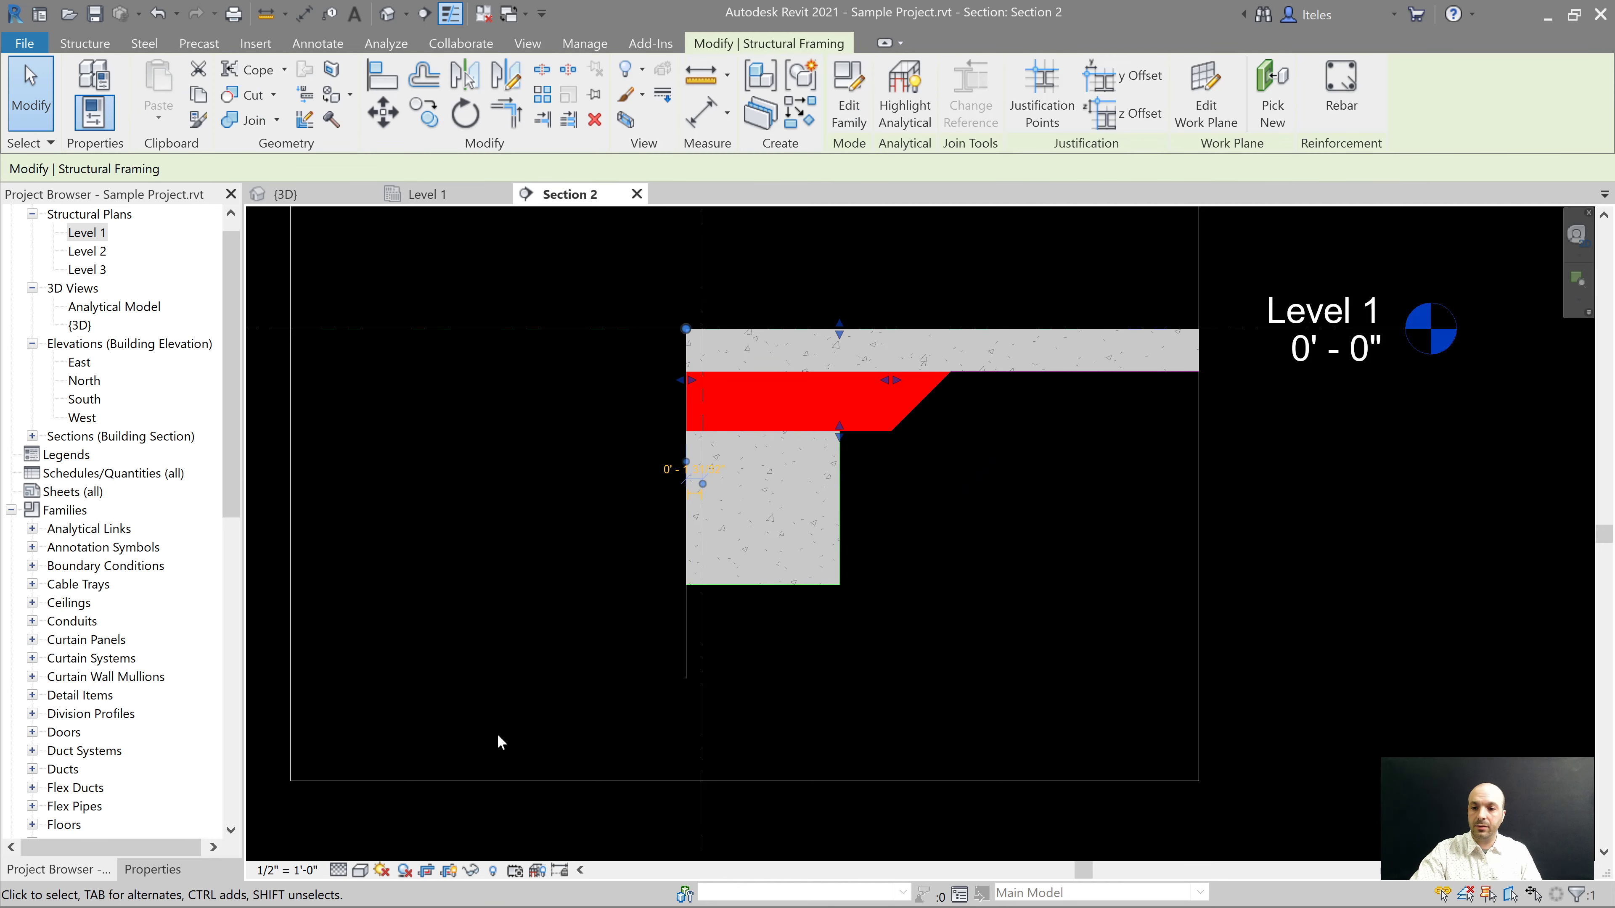
pyautogui.click(152, 870)
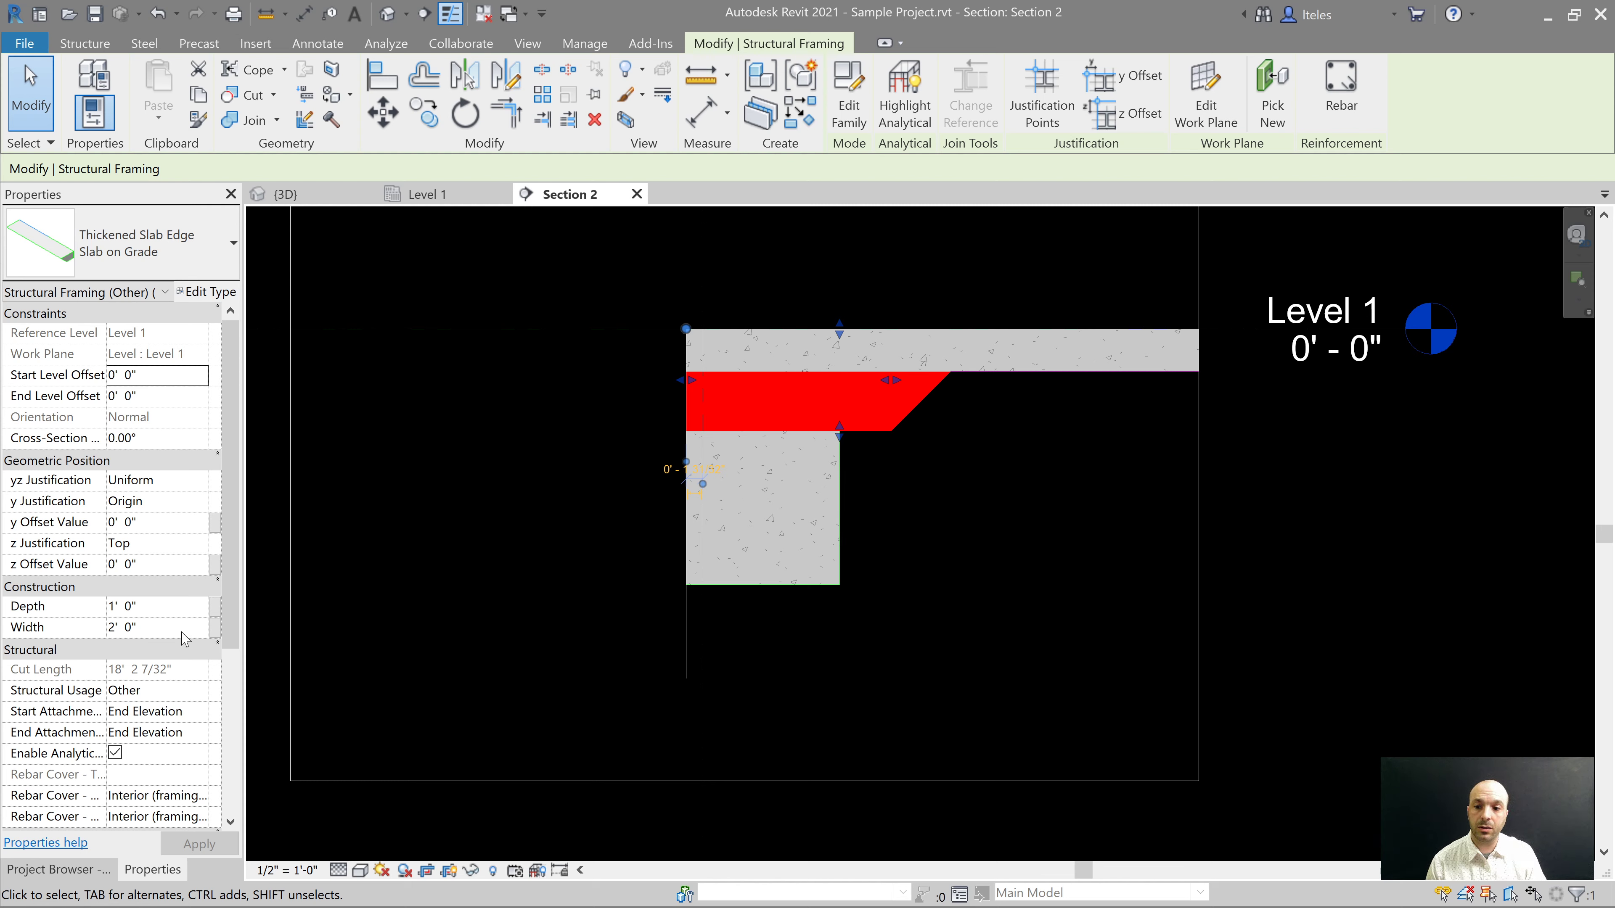
pyautogui.click(129, 629)
pyautogui.write('1\' 6"')
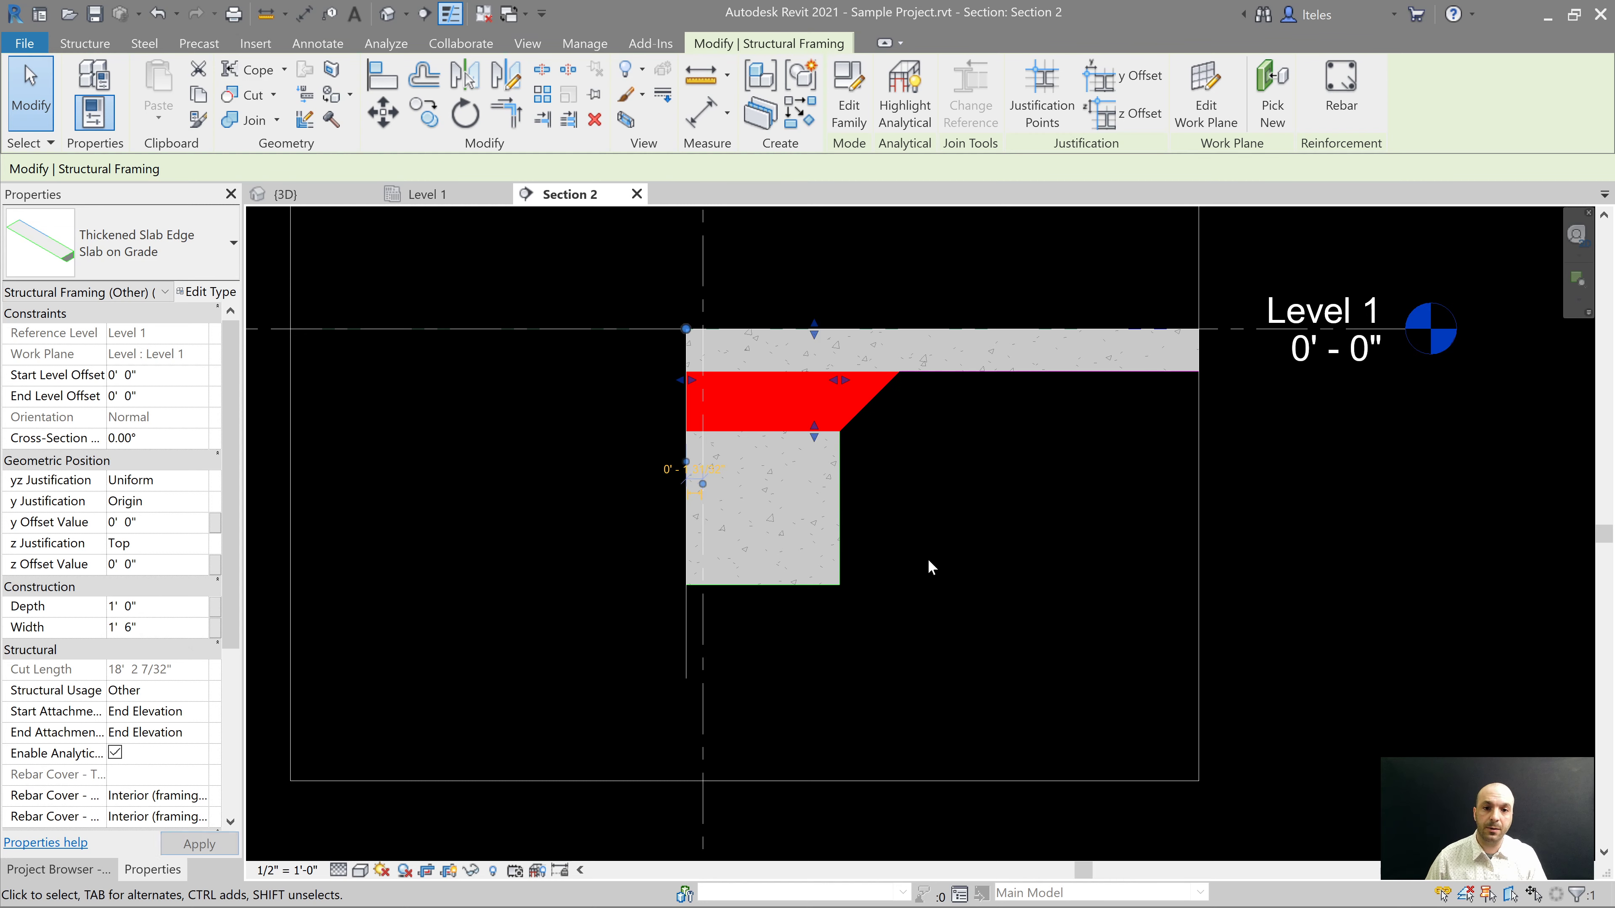
pyautogui.click(961, 689)
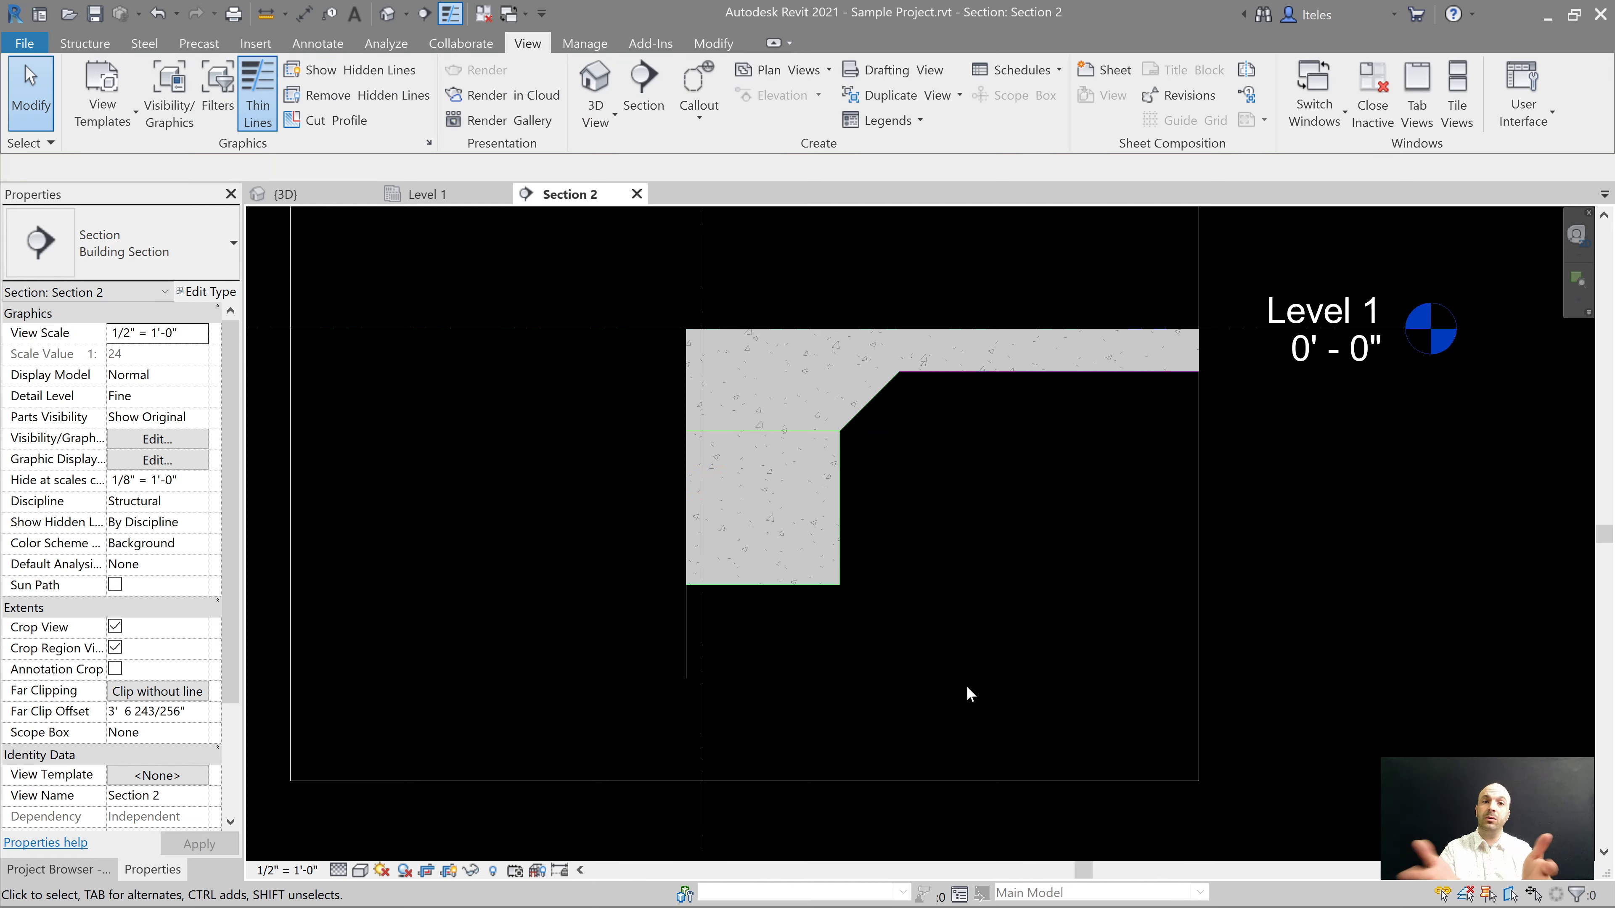
# Step: Review the type properties of the thickened slab edge and the GB1 continuous footing
pyautogui.scroll(1, 896, 460)
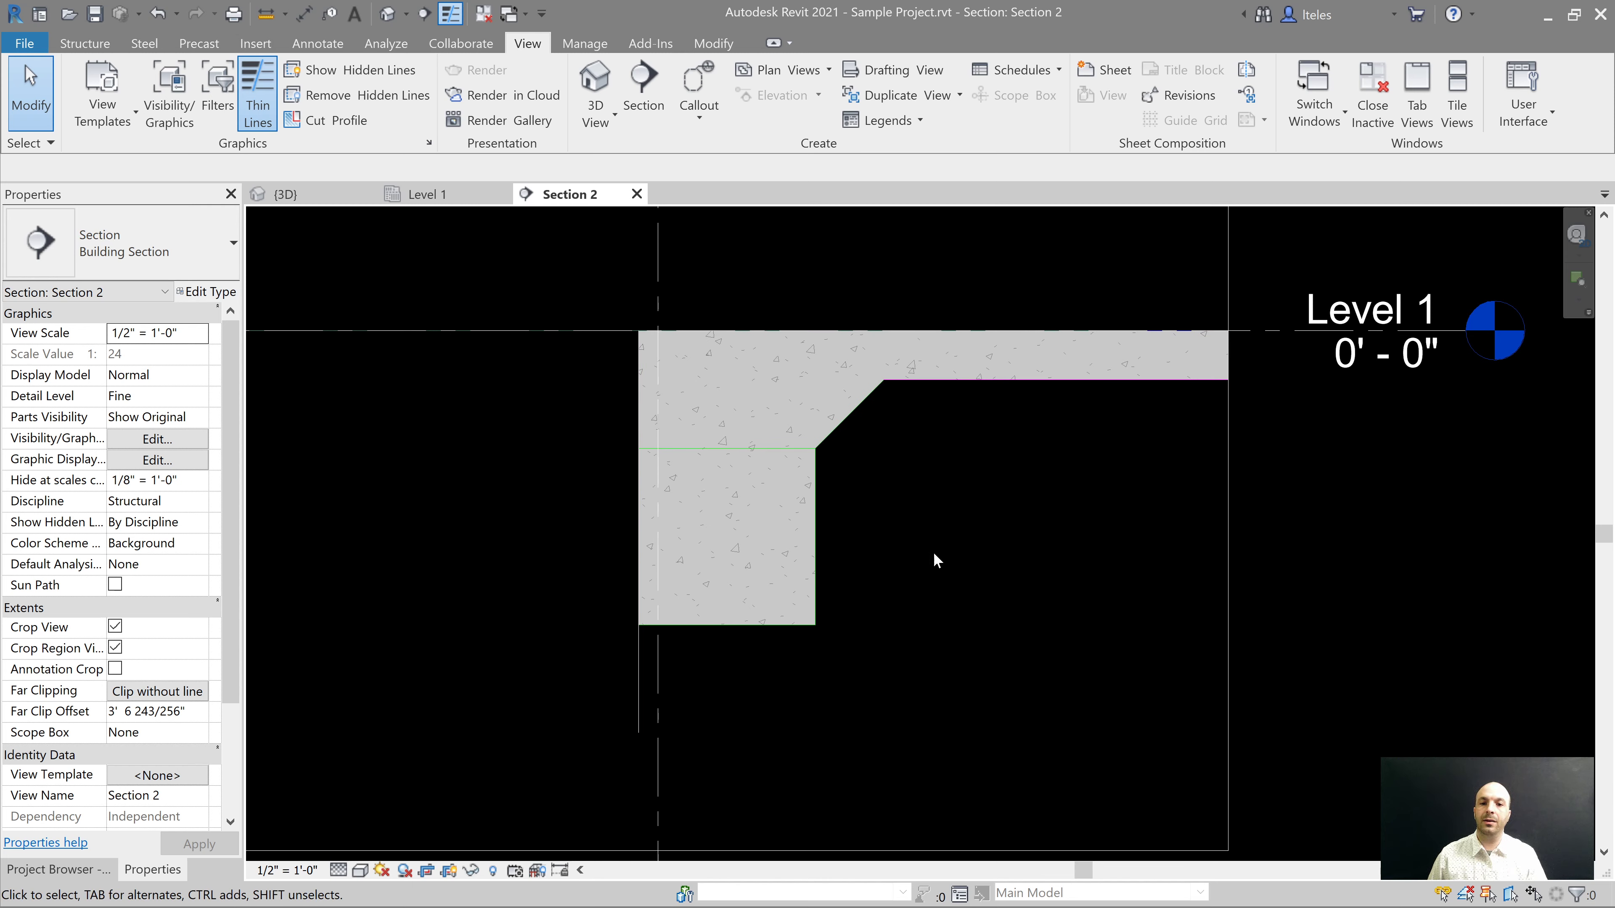
pyautogui.click(845, 422)
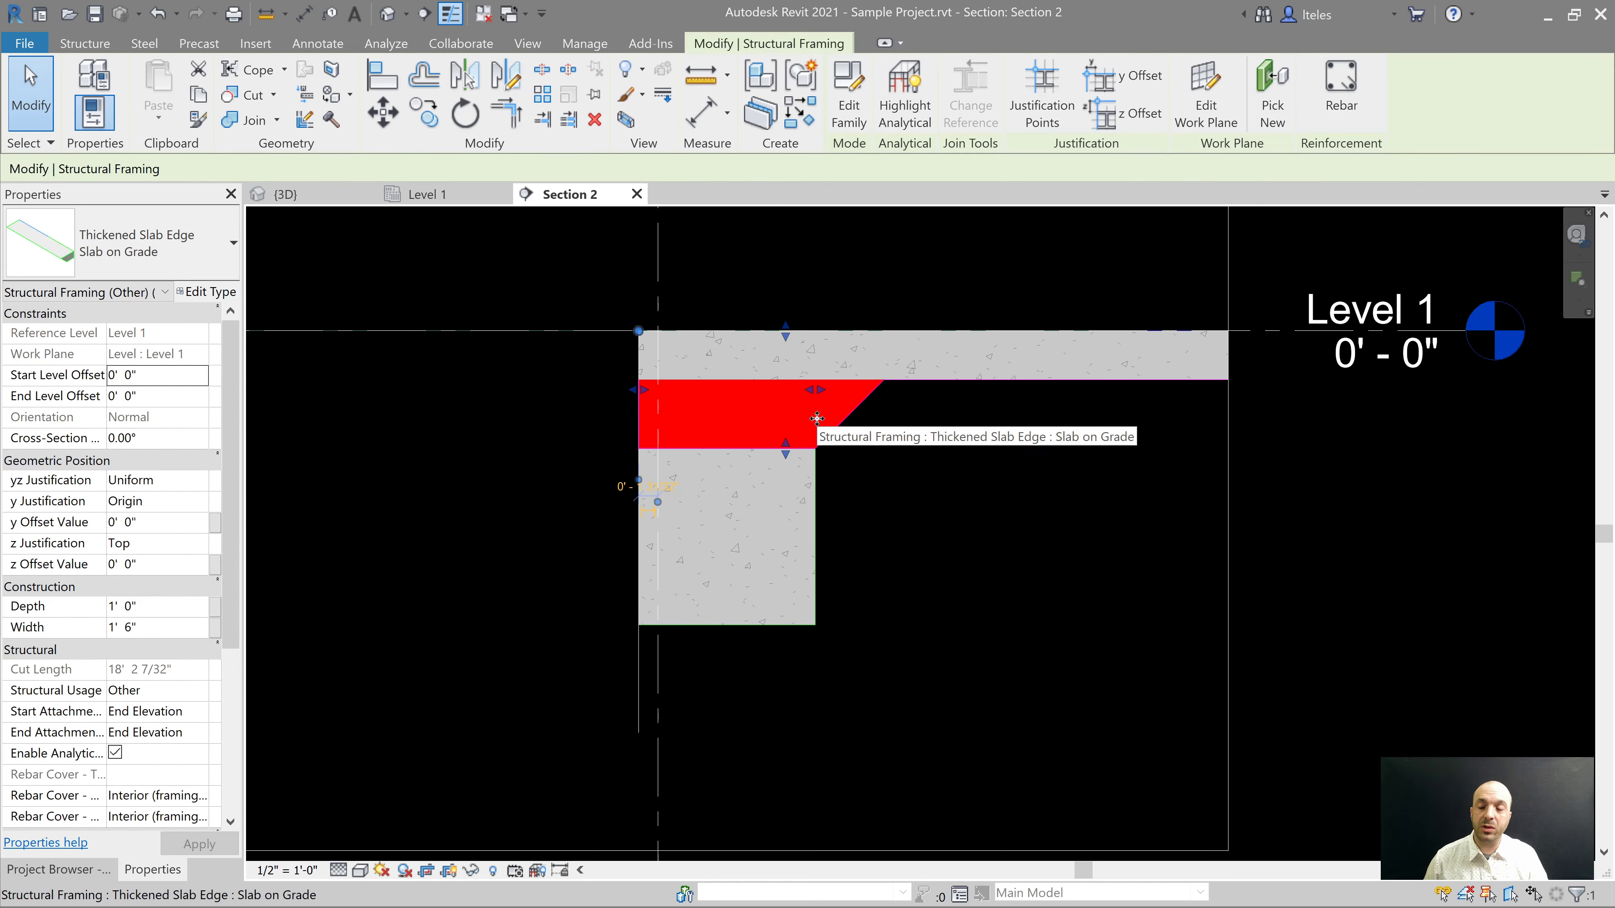
pyautogui.click(206, 291)
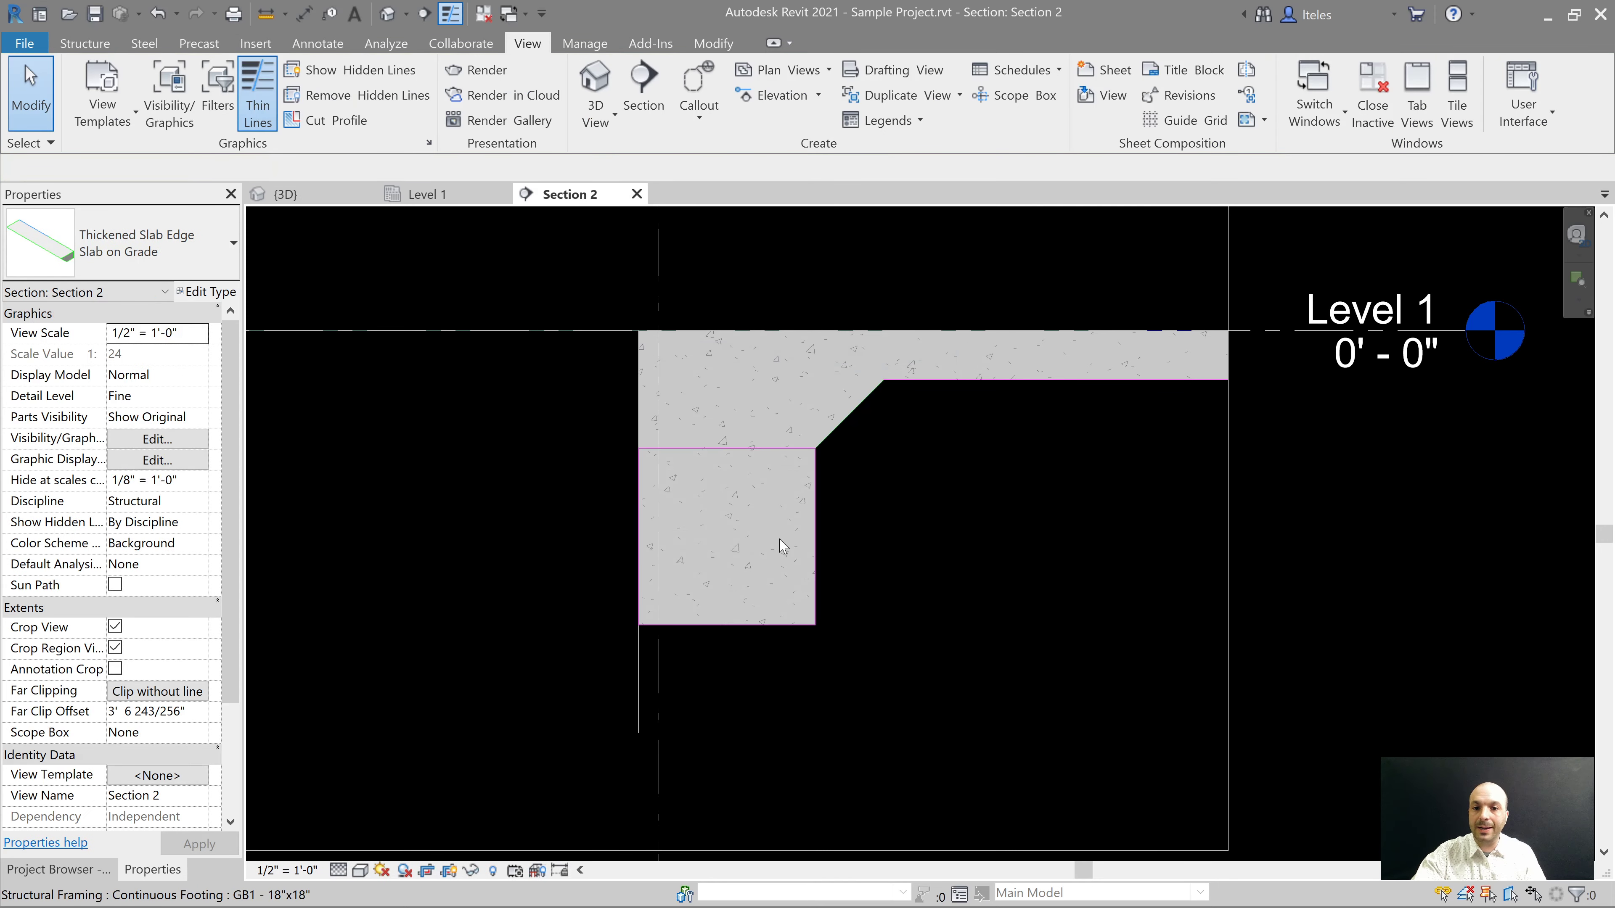
pyautogui.click(783, 548)
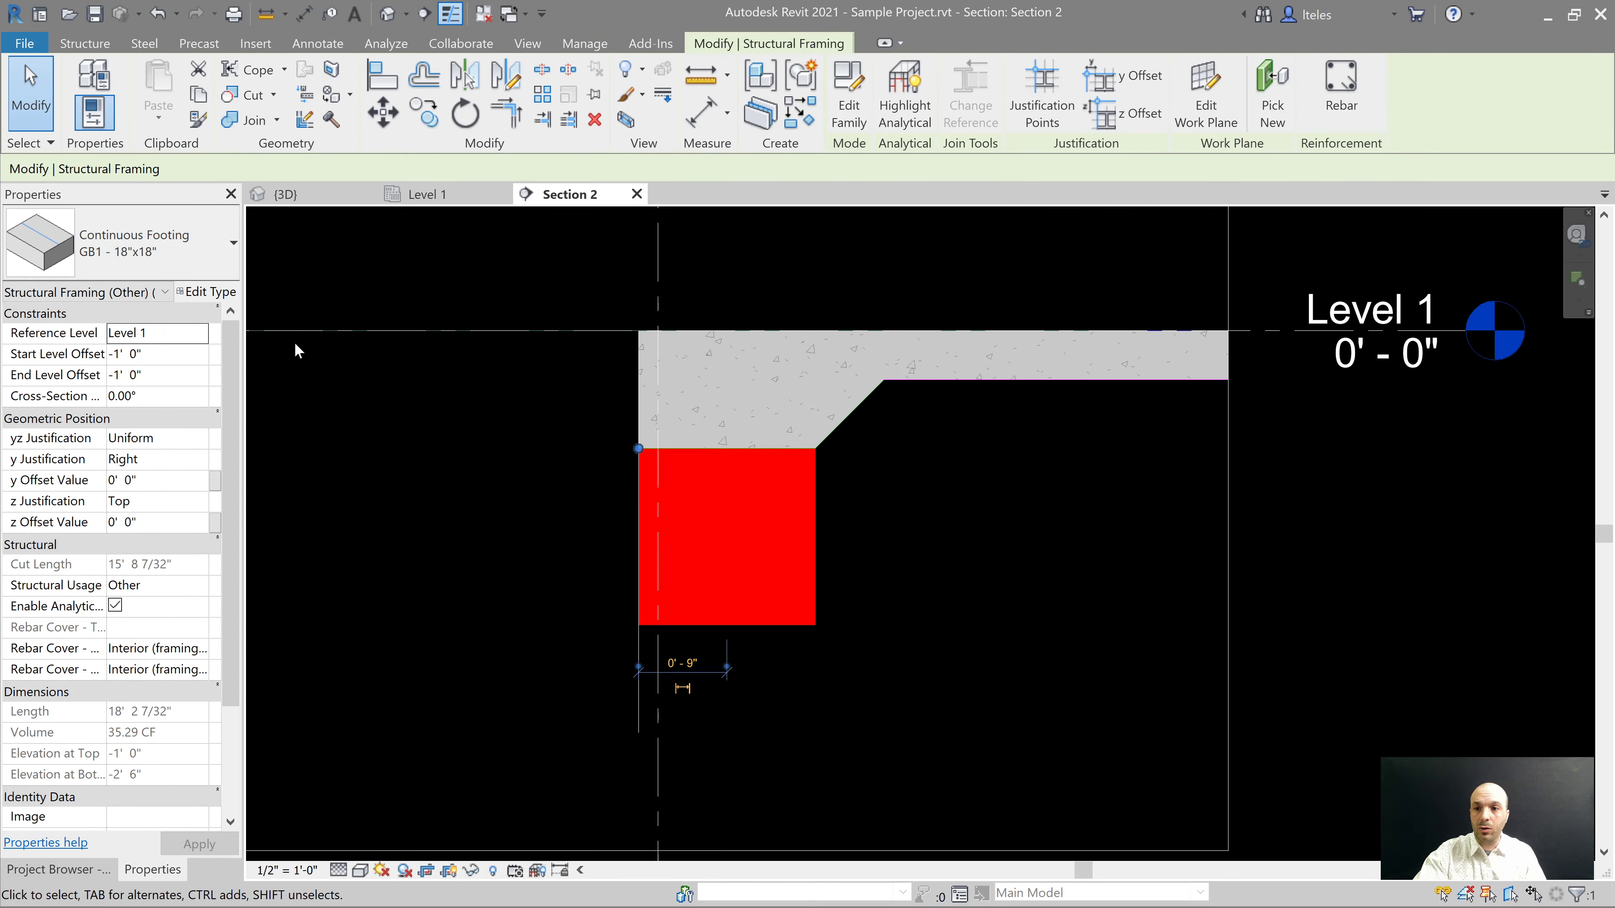
pyautogui.click(212, 292)
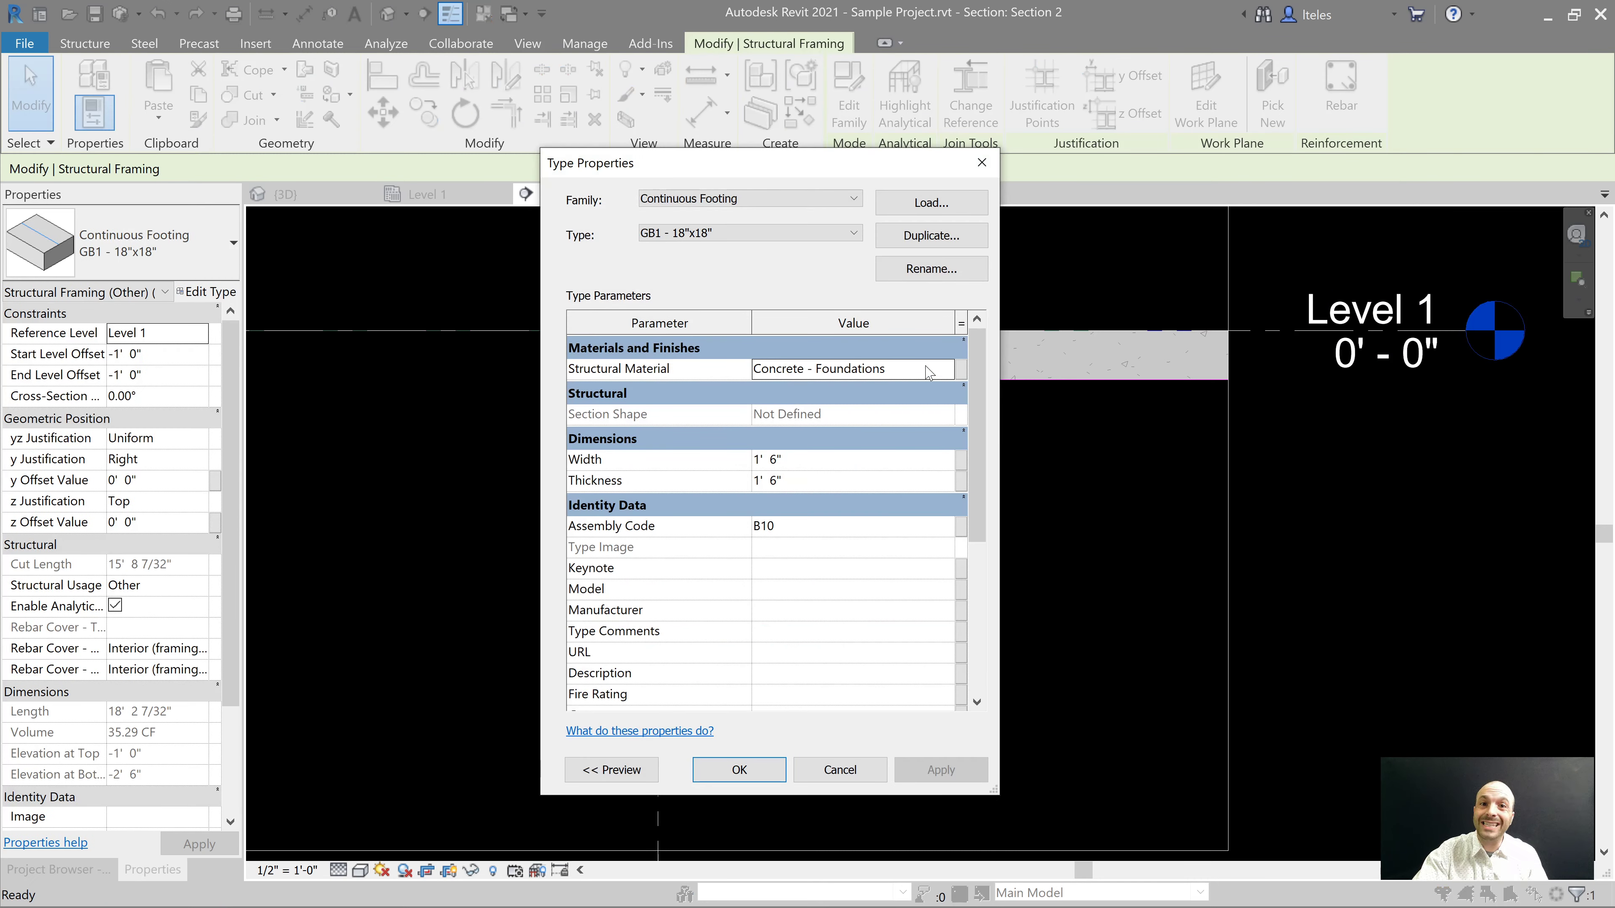
pyautogui.click(982, 165)
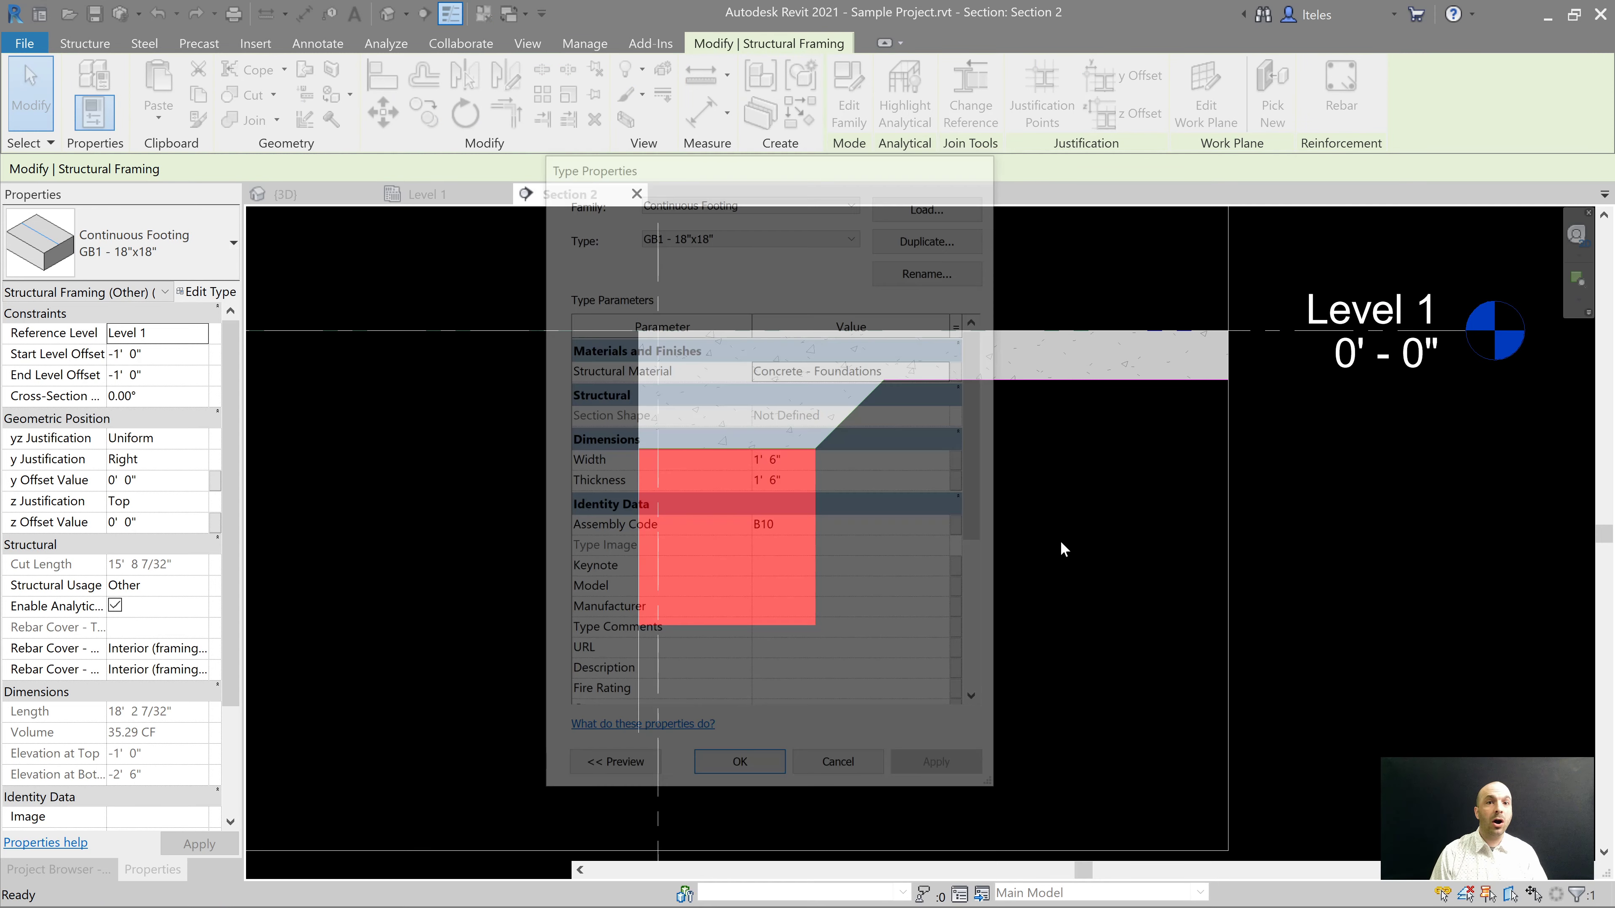
pyautogui.press('Escape')
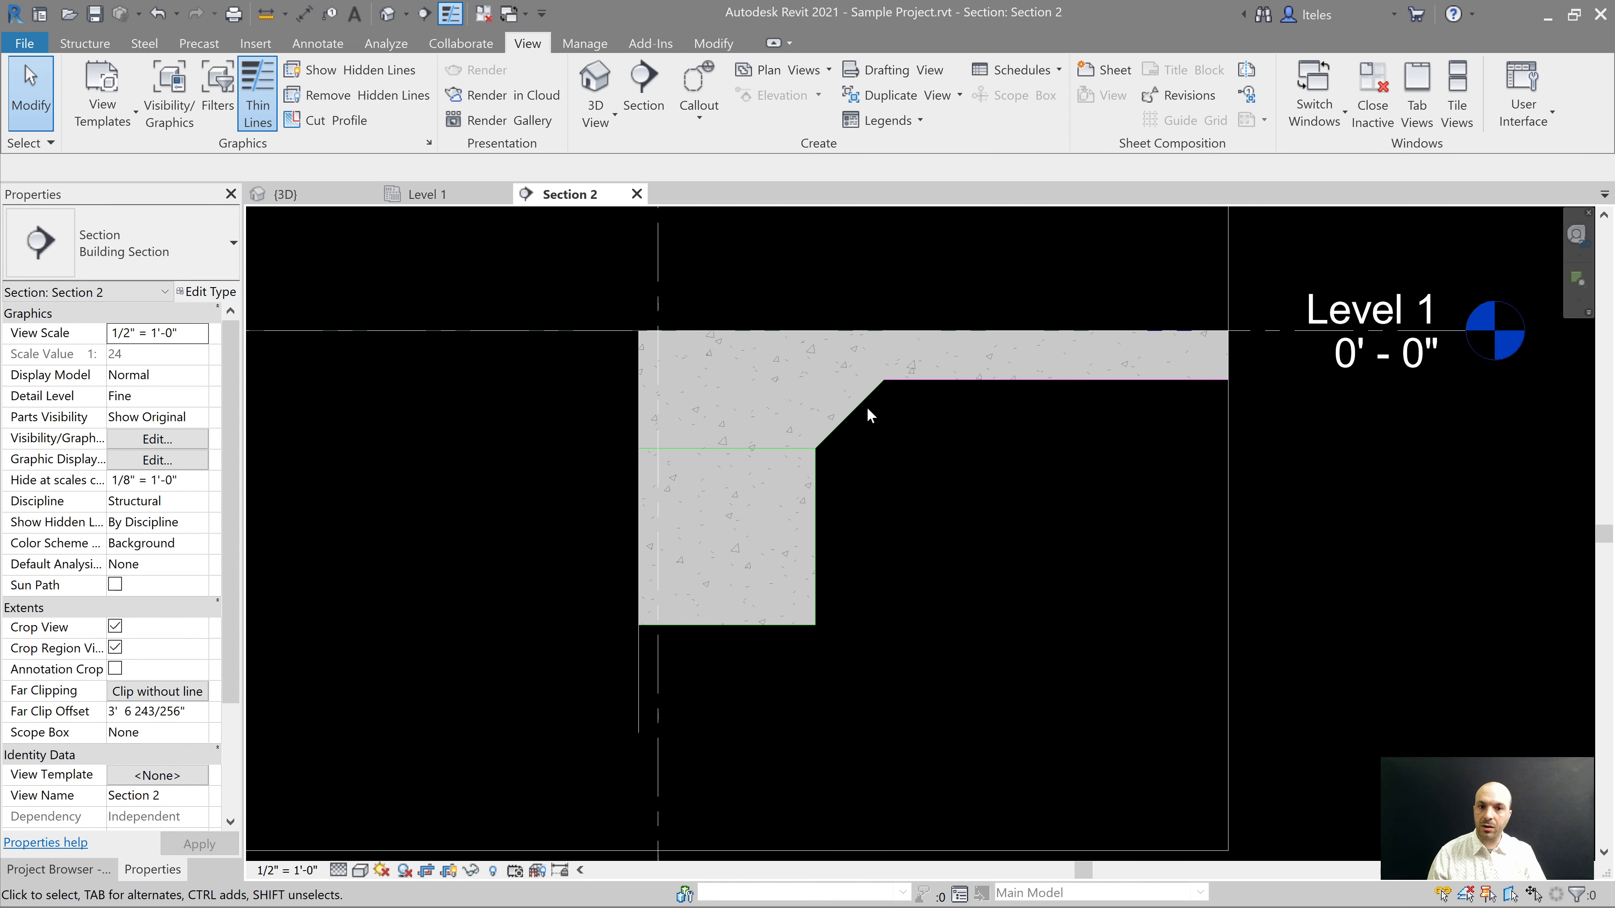
# Step: Select the framing and floor slab, clear the selection, and switch to the {3D} view
pyautogui.click(1015, 386)
pyautogui.keyDown('ctrl'); pyautogui.click(1011, 376); pyautogui.keyUp('ctrl')
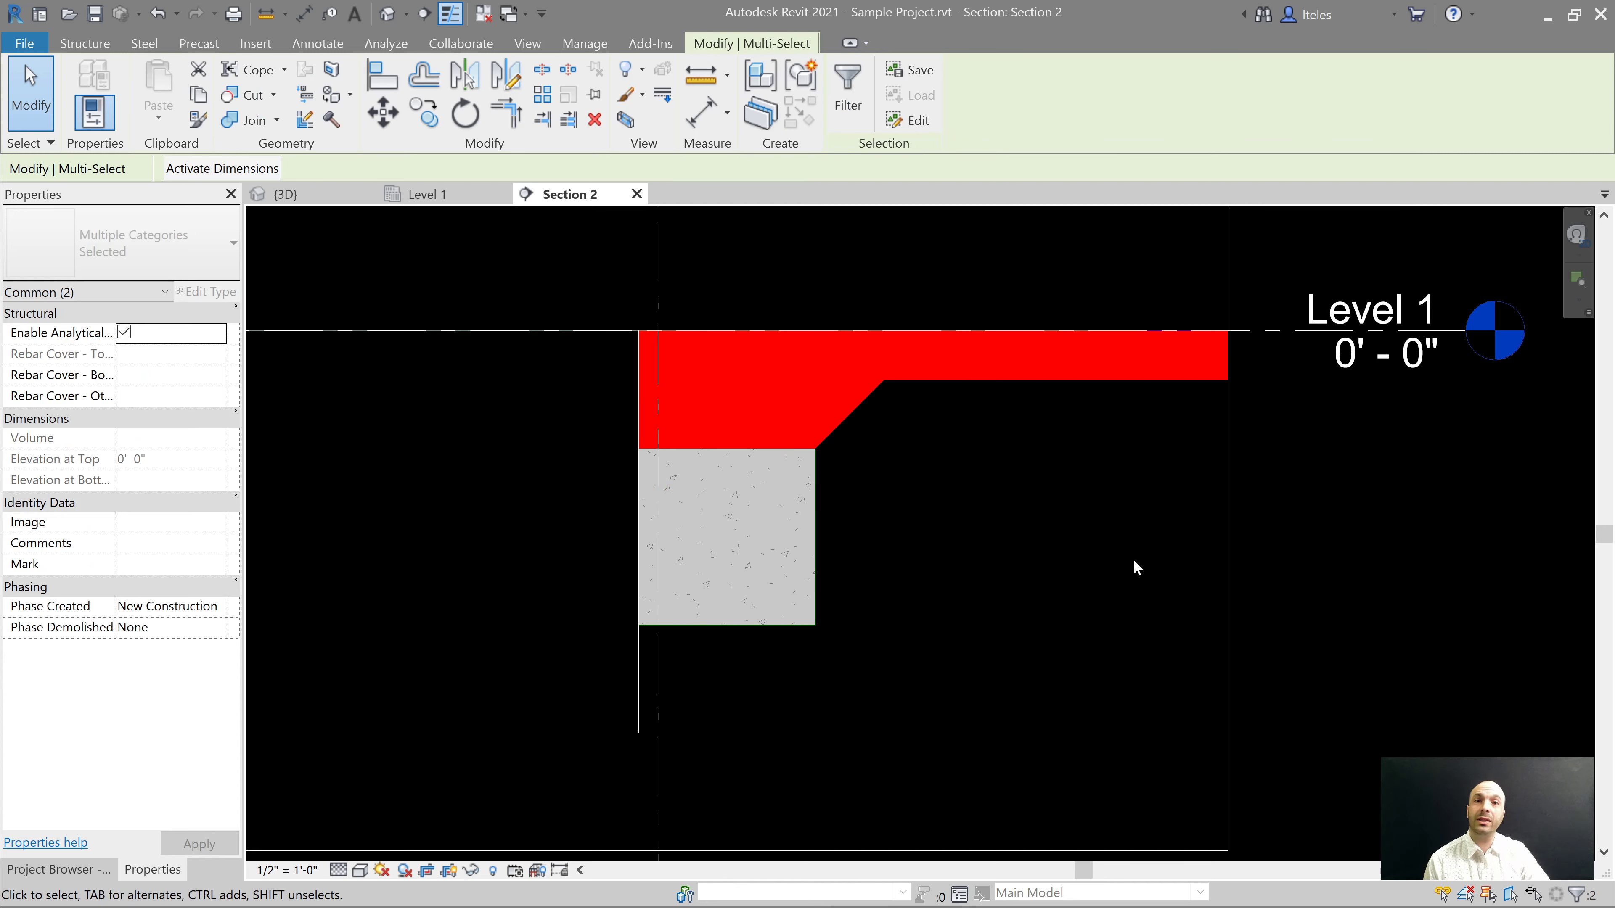
pyautogui.press('Escape')
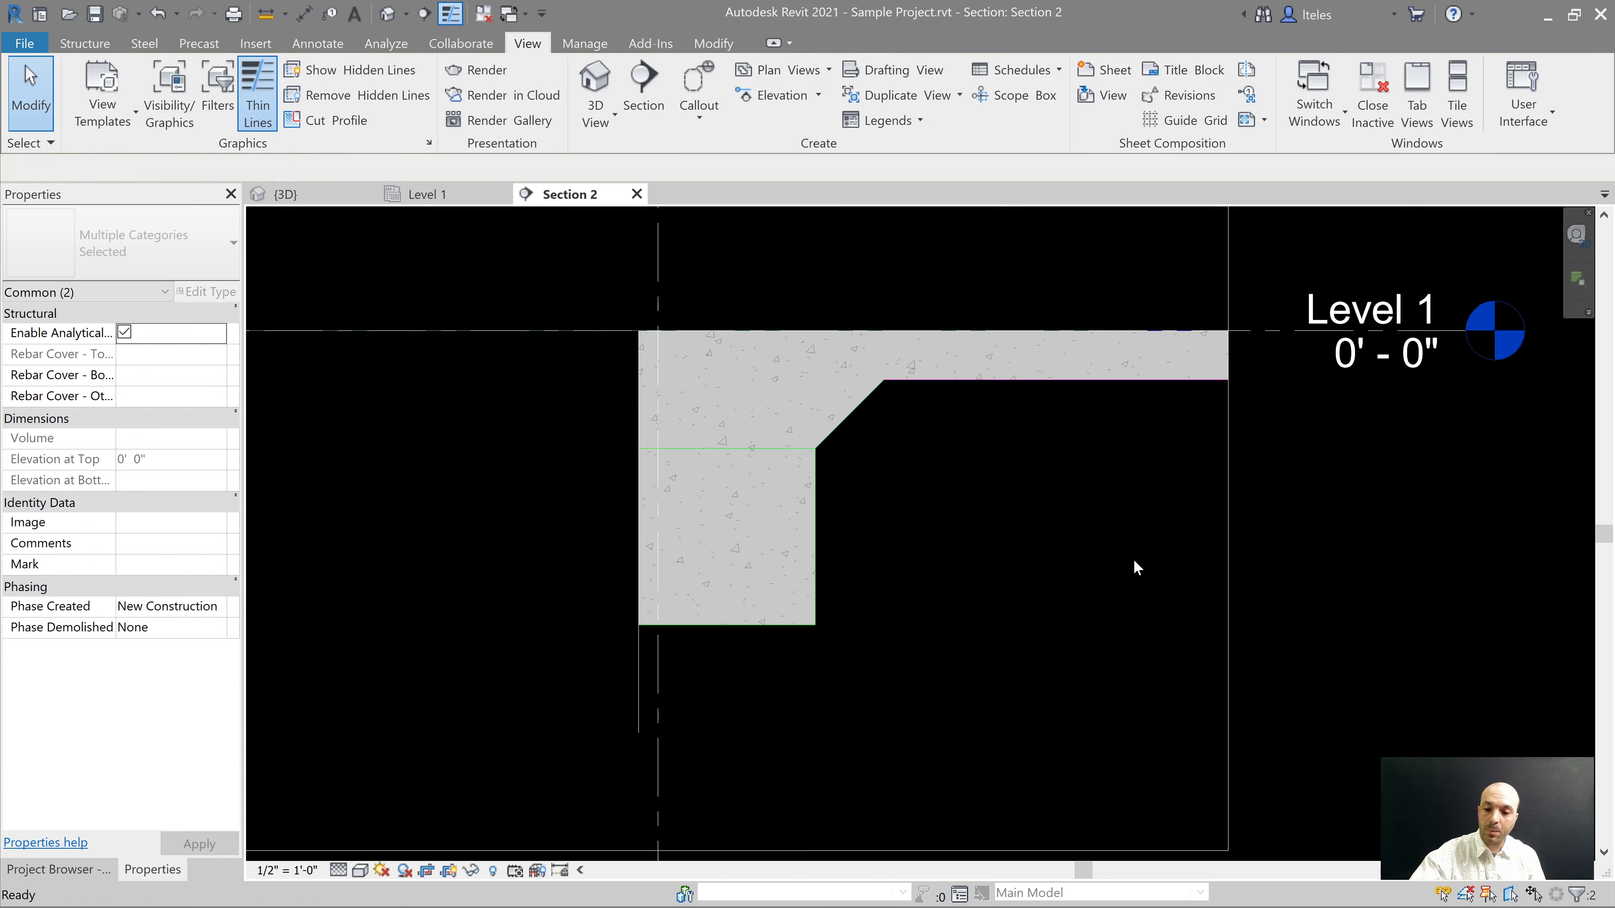
pyautogui.hotkey('ctrl', 'Tab')
pyautogui.moveTo(1107, 723); pyautogui.dragTo(1247, 682, button='middle')
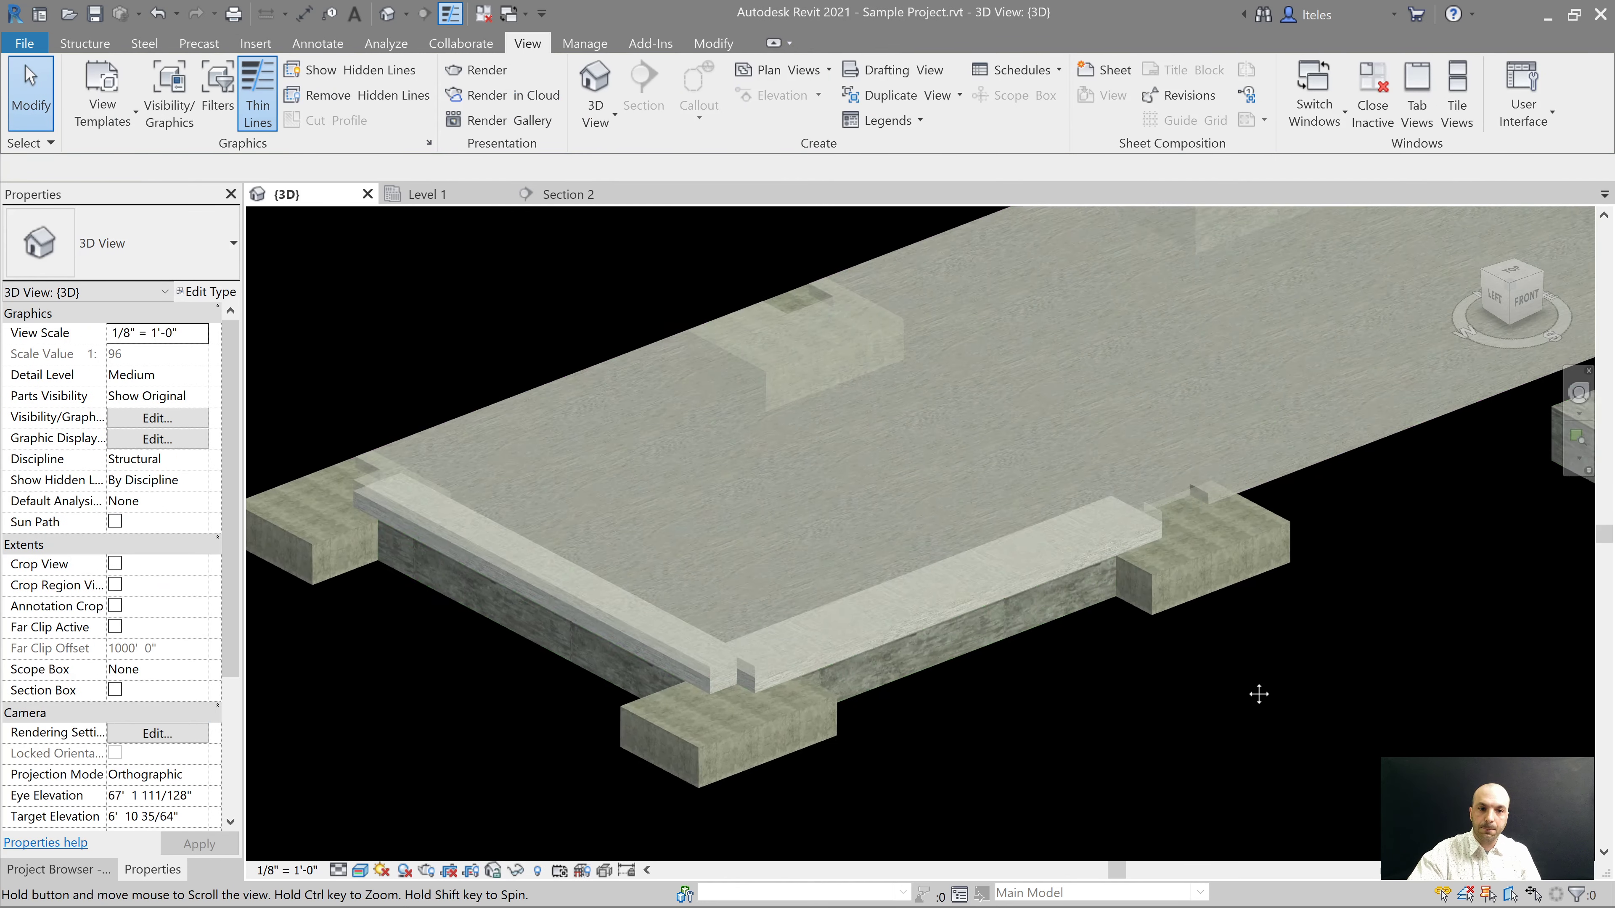
pyautogui.scroll(-1, 1247, 682)
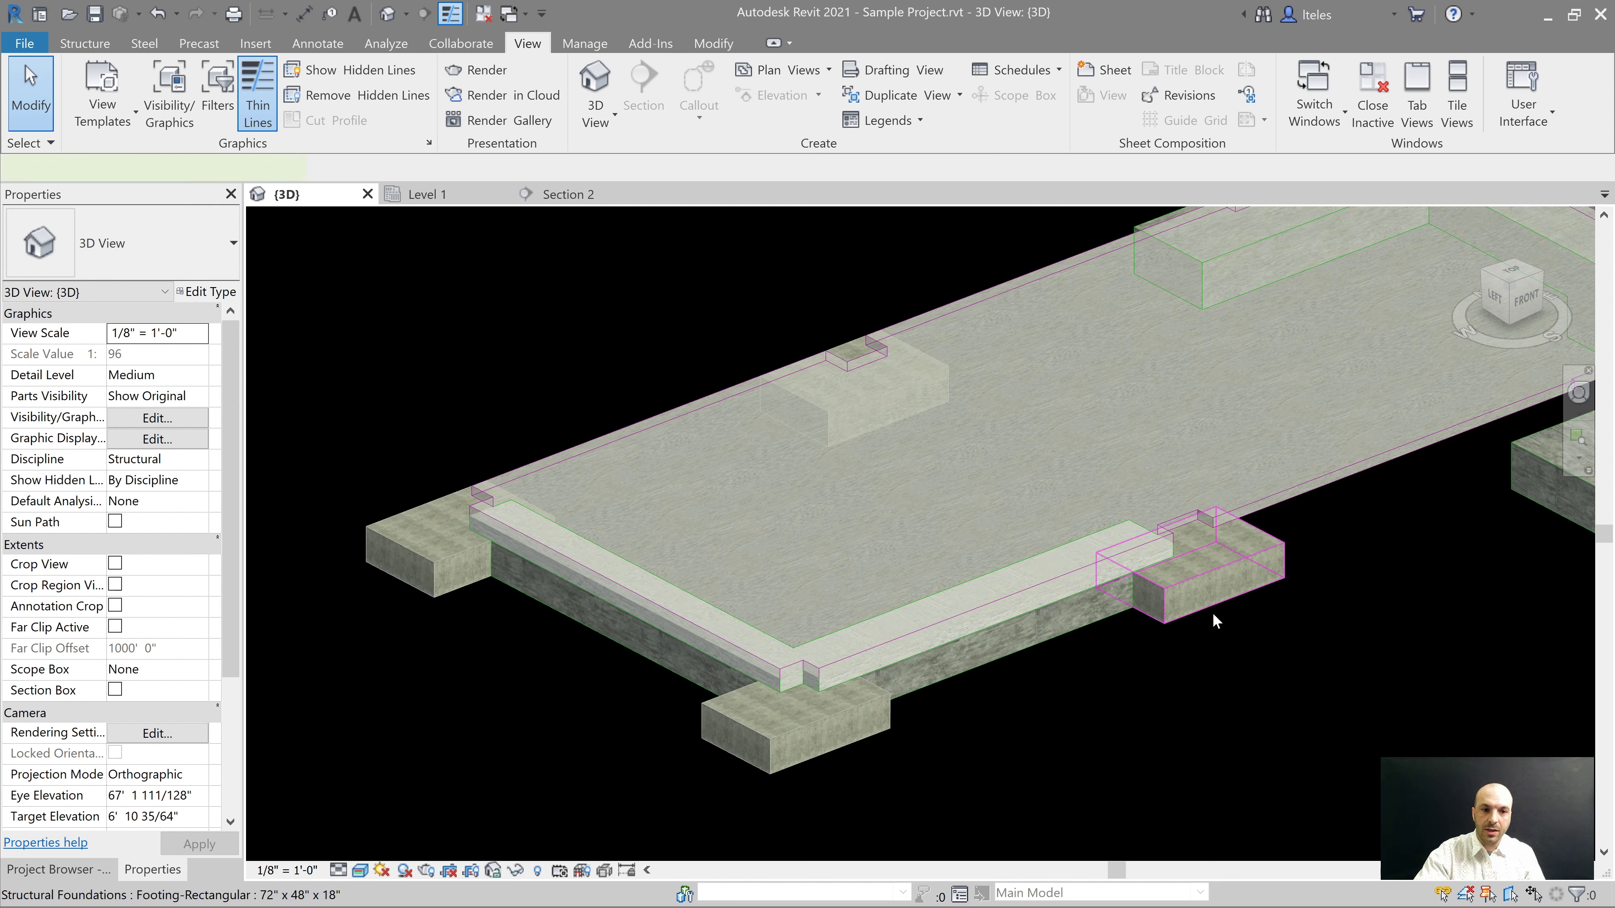
pyautogui.click(1211, 592)
pyautogui.press('s')
pyautogui.press('a')
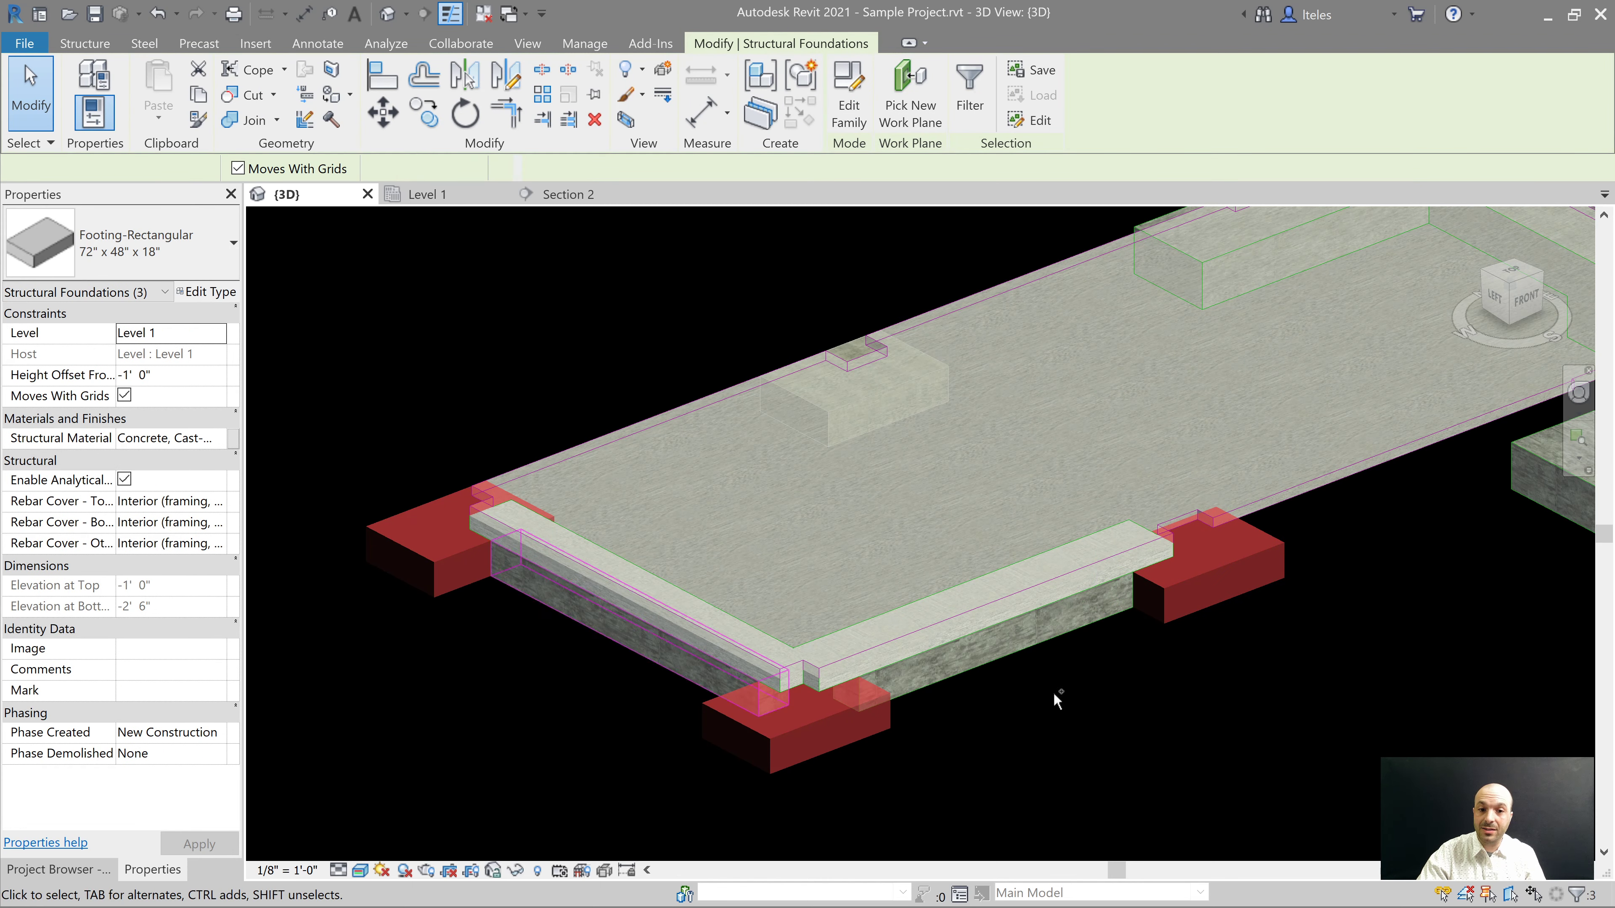
pyautogui.keyDown('ctrl'); pyautogui.click(1035, 635); pyautogui.keyUp('ctrl')
pyautogui.keyDown('shift'); pyautogui.moveTo(1114, 732); pyautogui.dragTo(1136, 678, button='middle'); pyautogui.keyUp('shift')
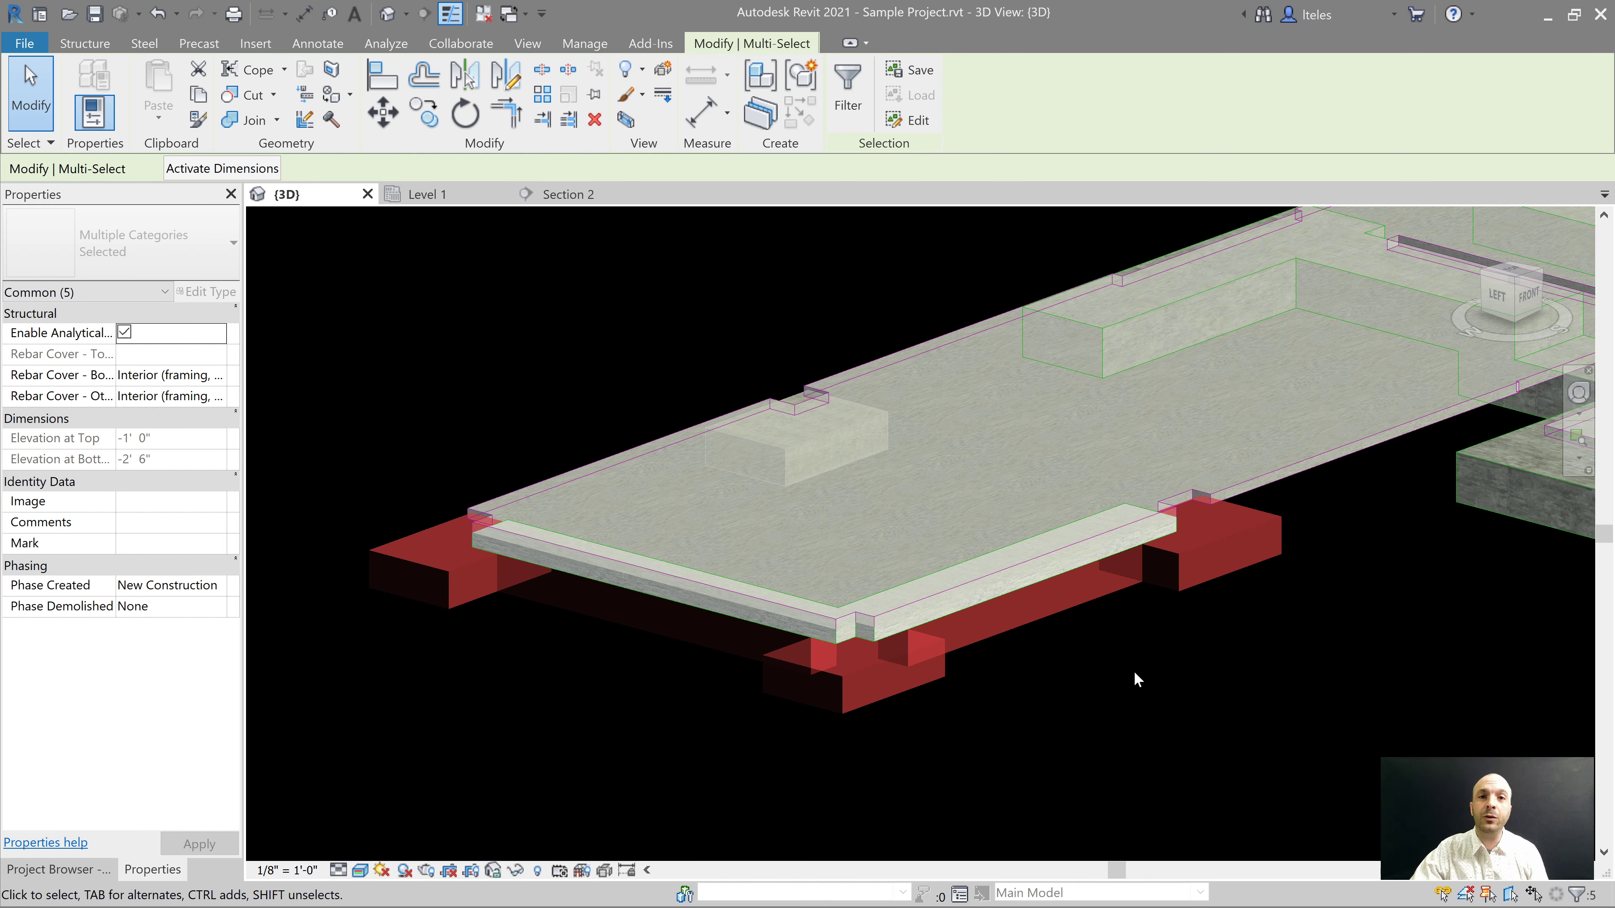
pyautogui.click(855, 489)
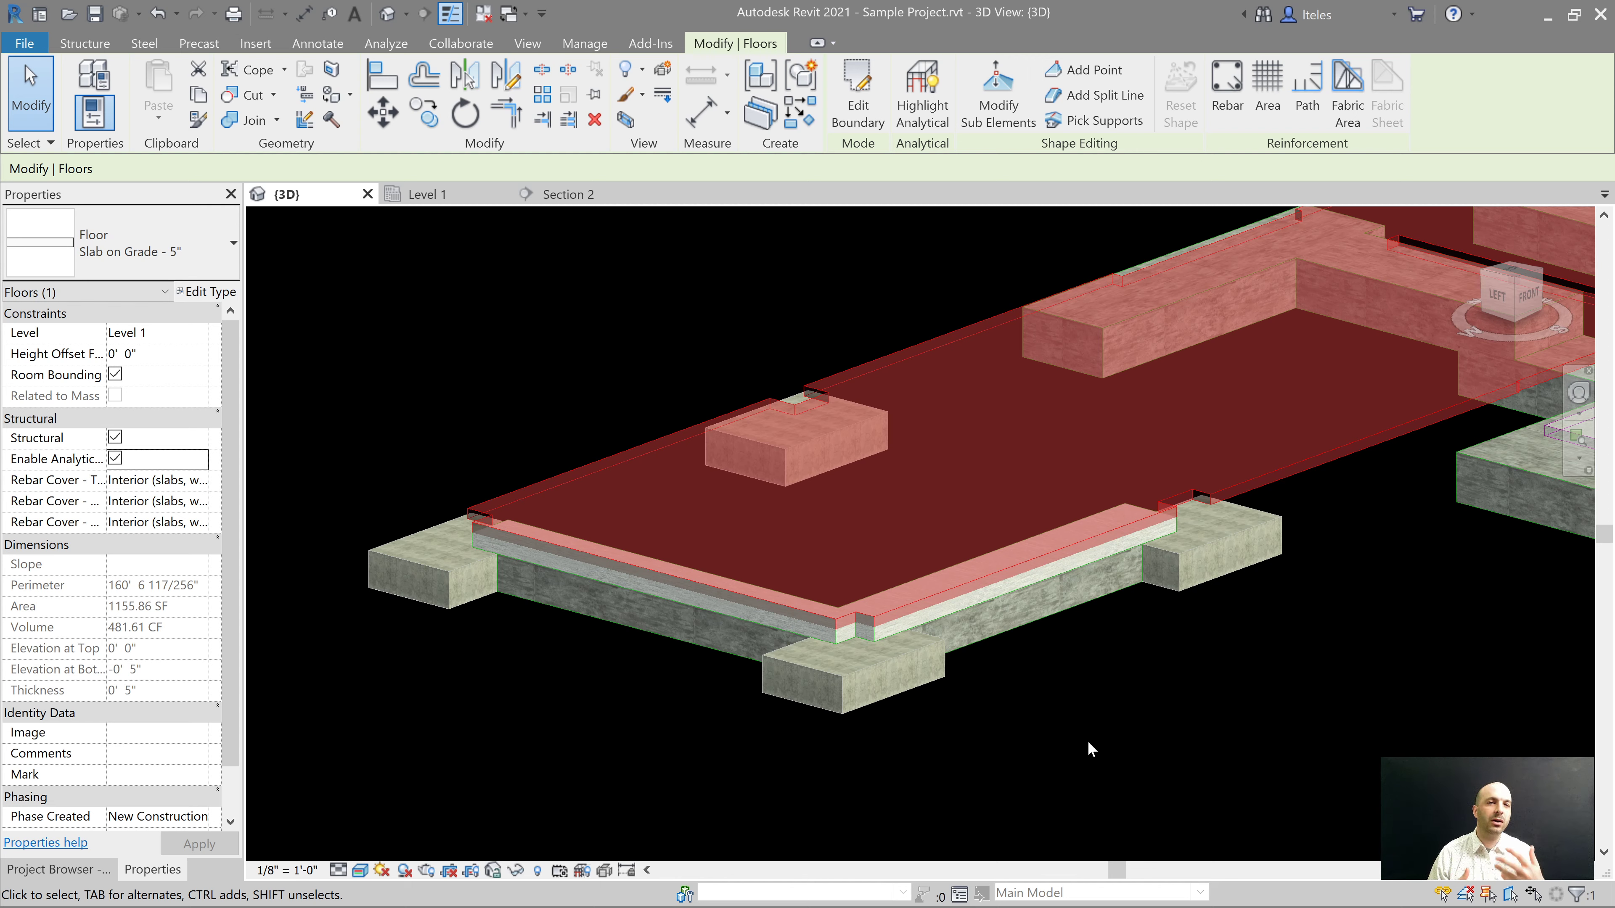
pyautogui.press('Escape')
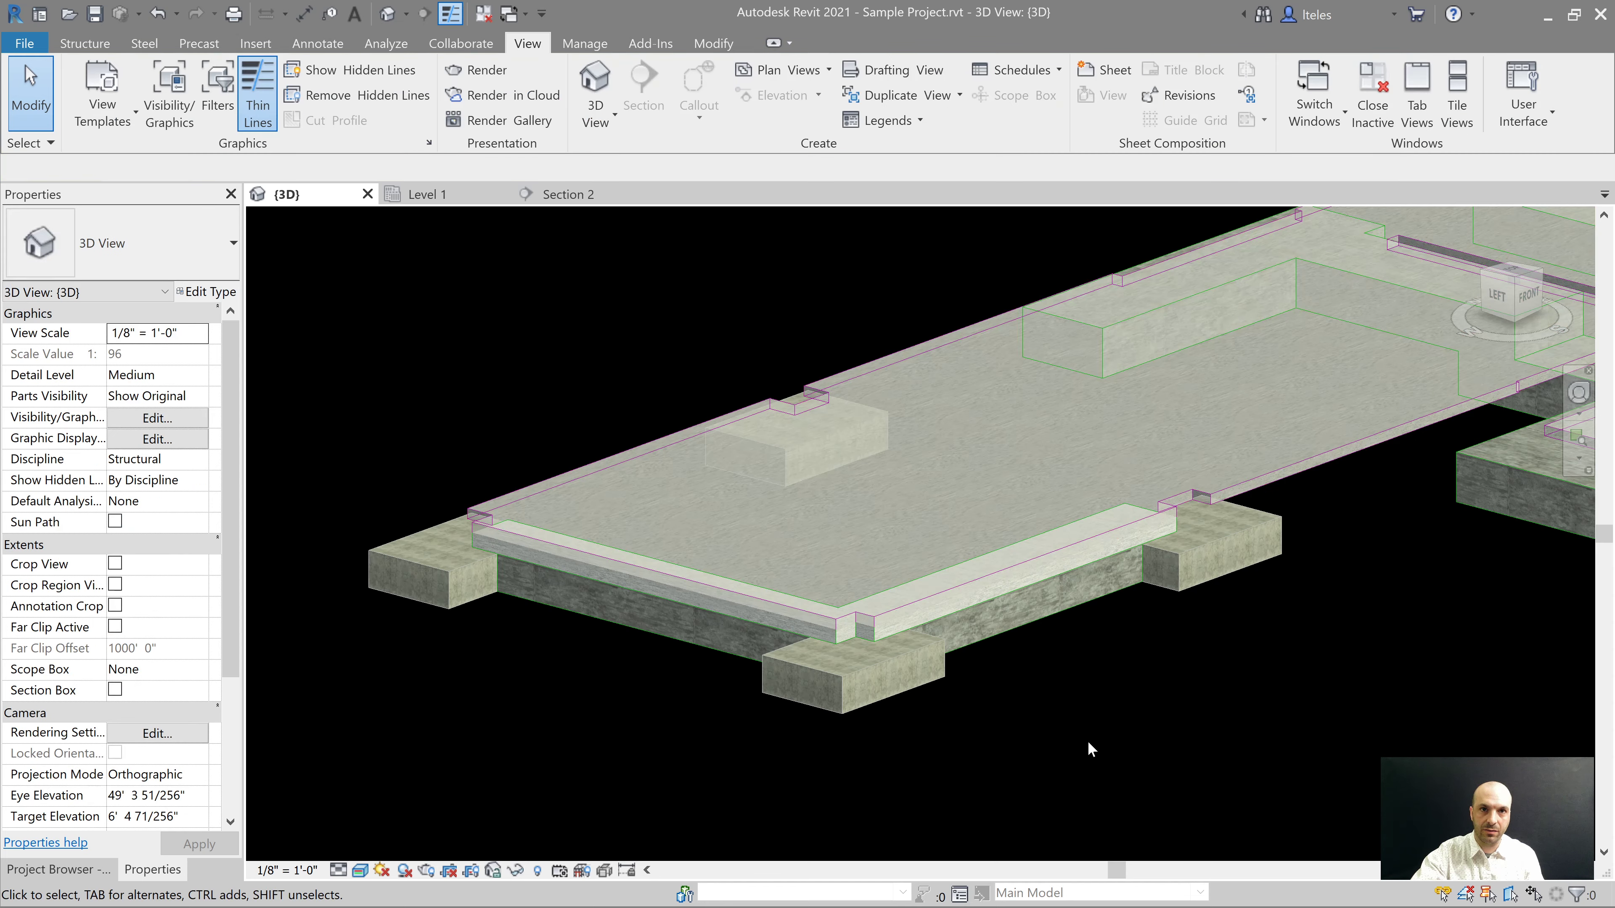